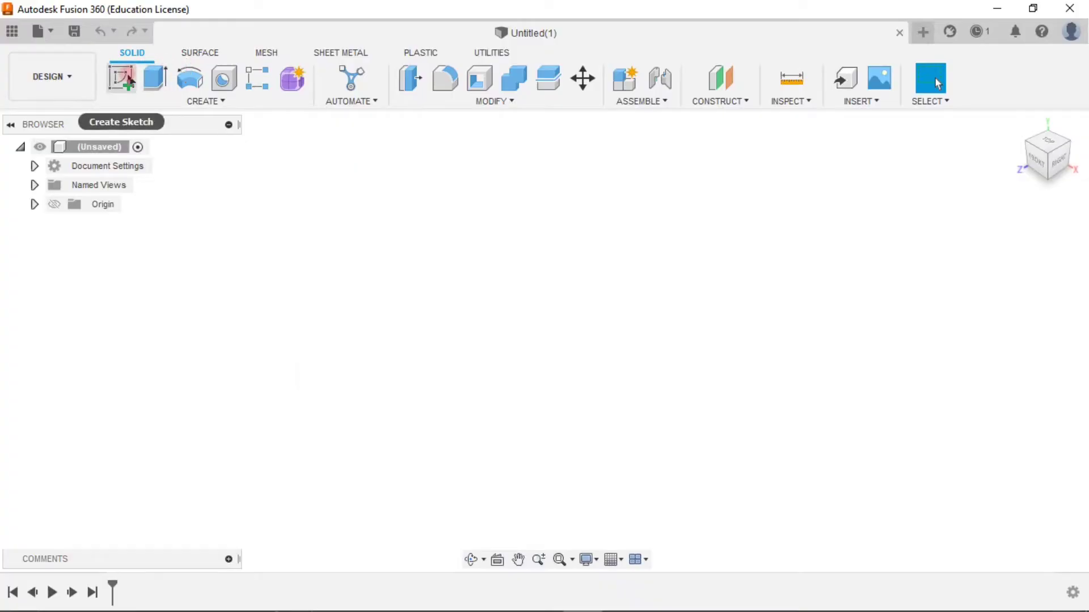
Start a sketch on the front plane and draw a circle centred at the origin.
click(121, 78)
click(582, 335)
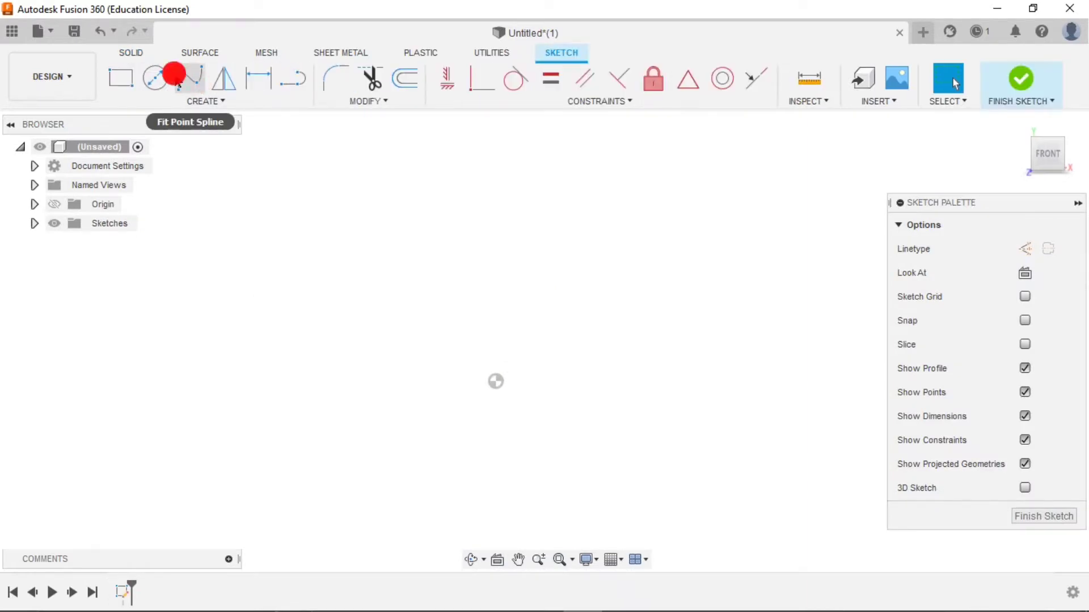
click(157, 75)
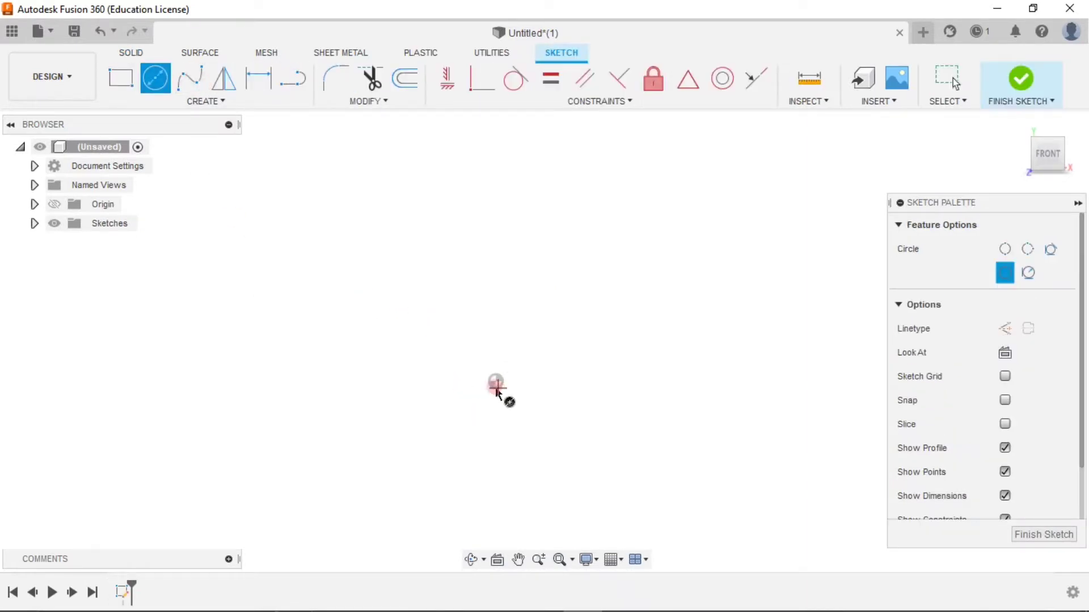
click(569, 233)
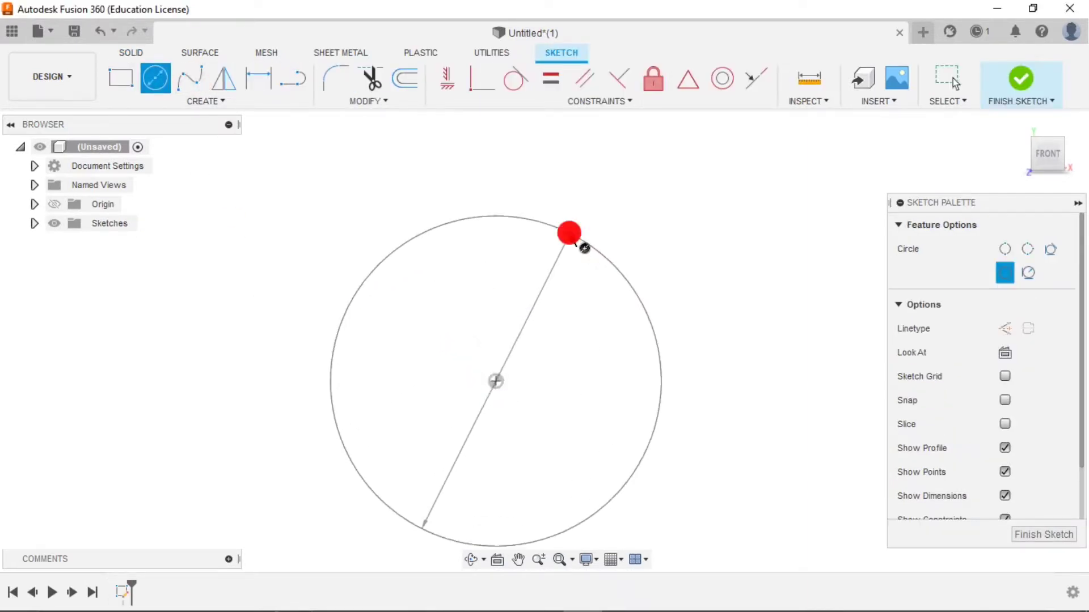
Dimension the circle to a 150 mm diameter and finish the sketch.
click(252, 79)
click(522, 219)
click(775, 241)
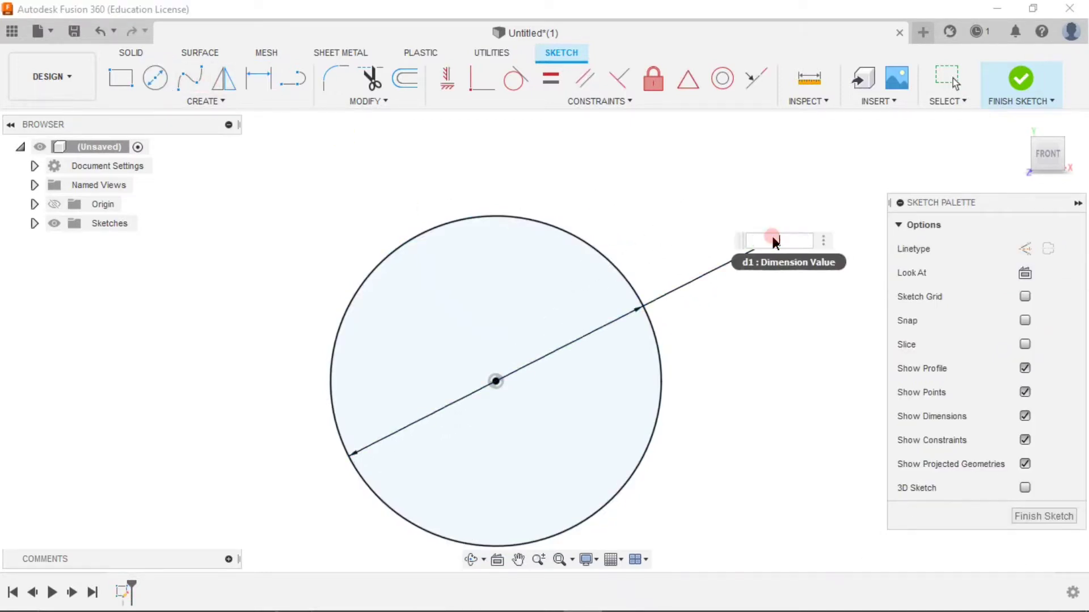
text(150)
key(Return)
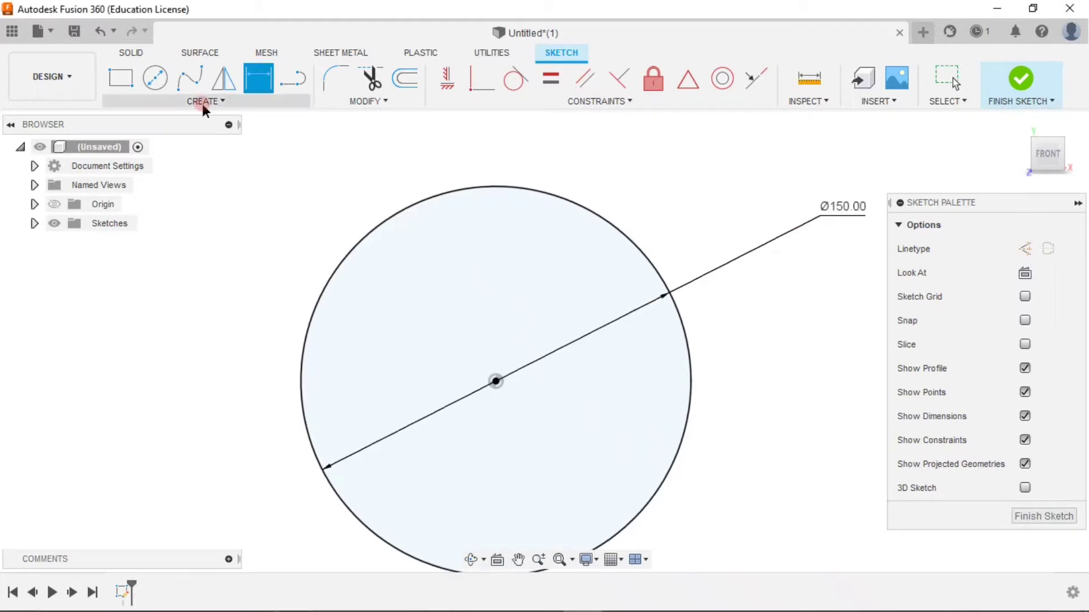
click(1059, 517)
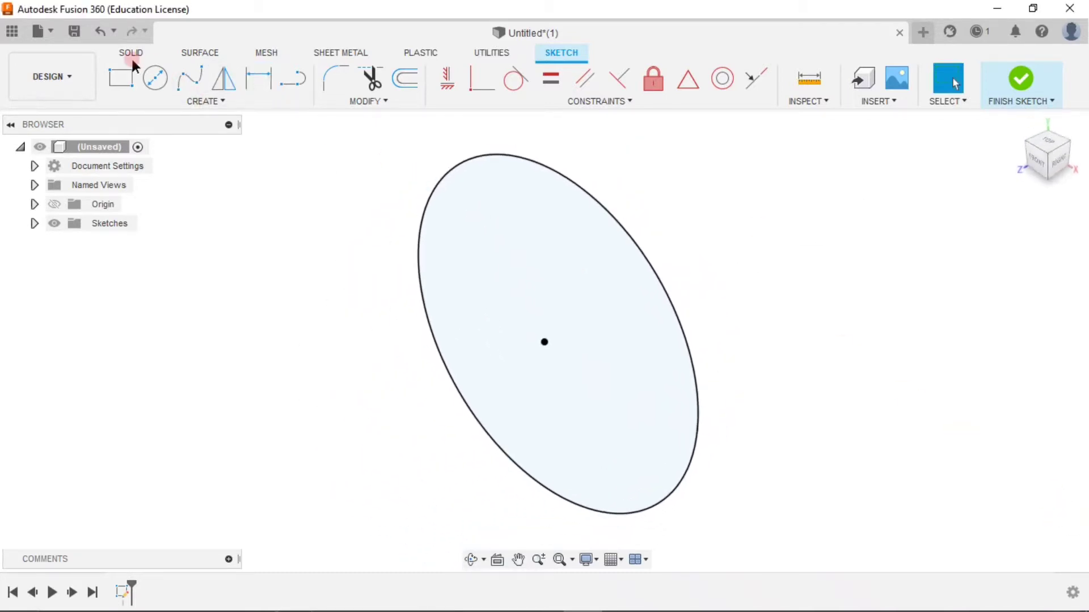
Extrude the 150 mm circle profile 5 mm into a solid disc and select its front face.
key(e)
click(564, 330)
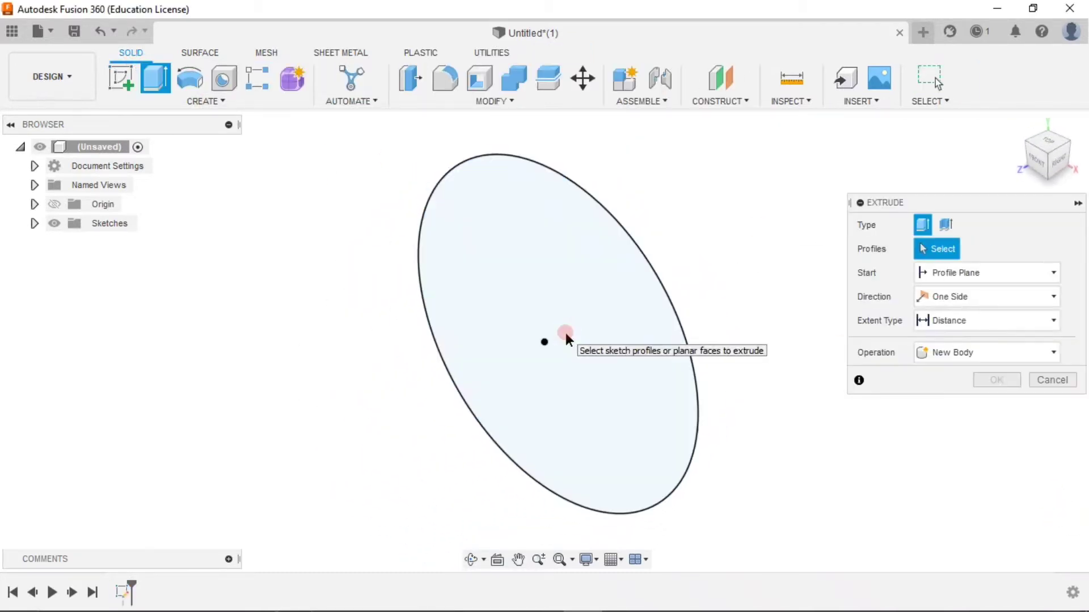
click(635, 282)
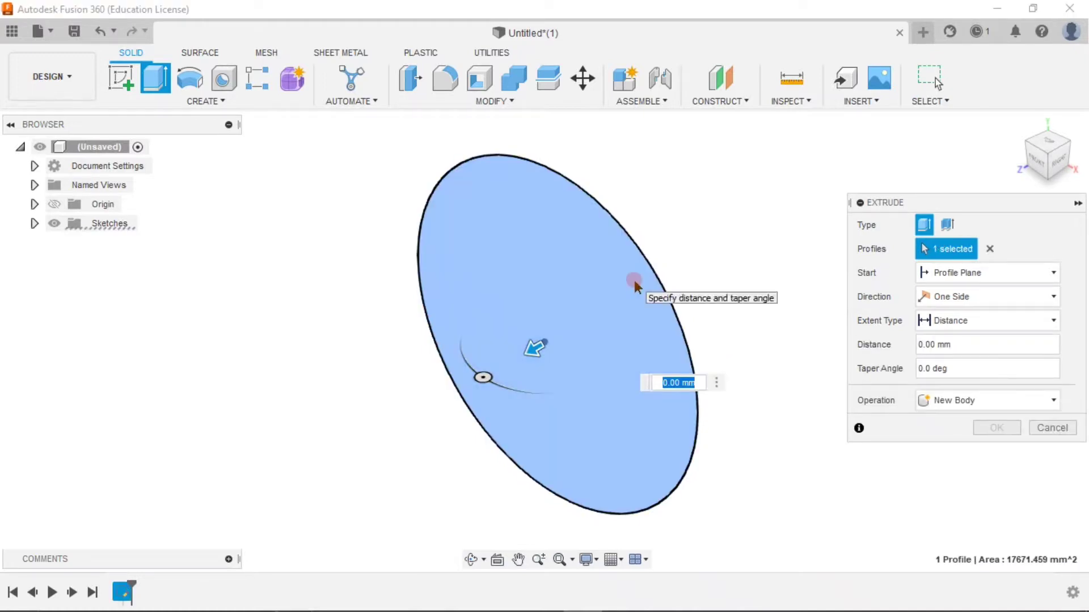
text(5)
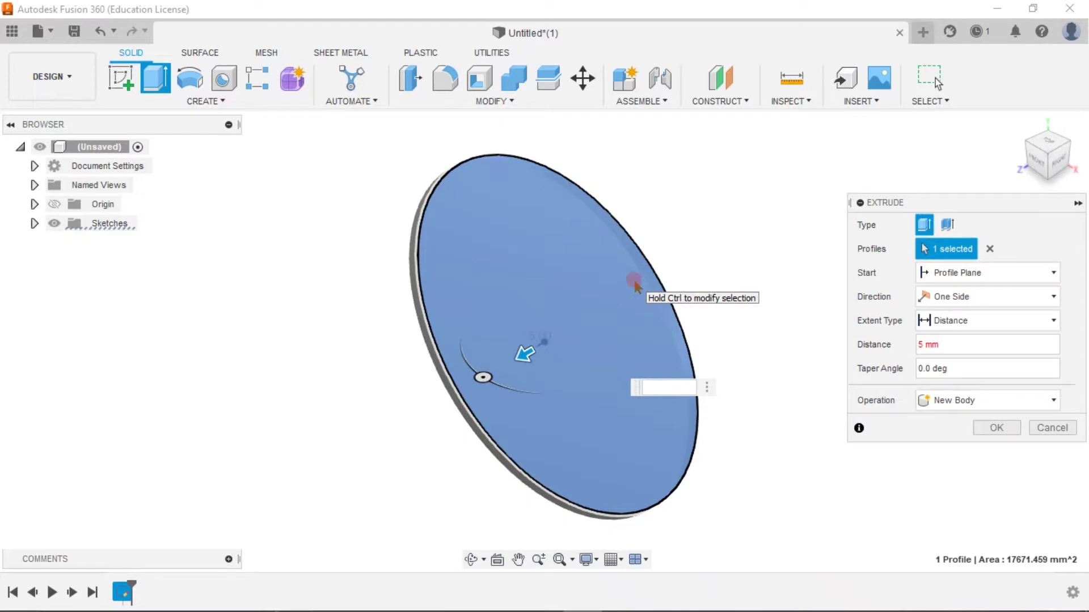
key(Return)
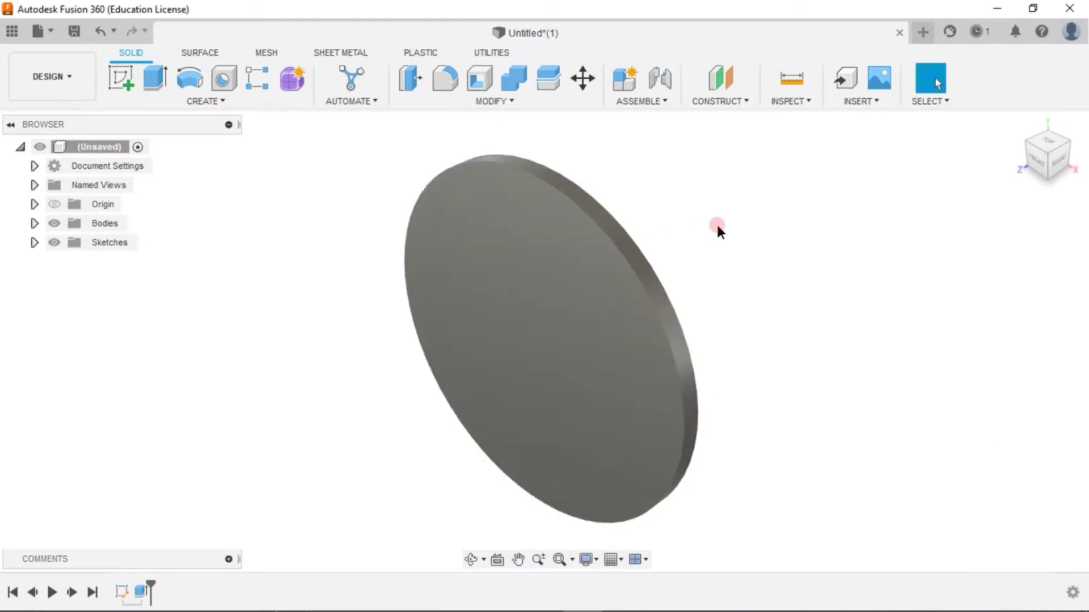
click(652, 346)
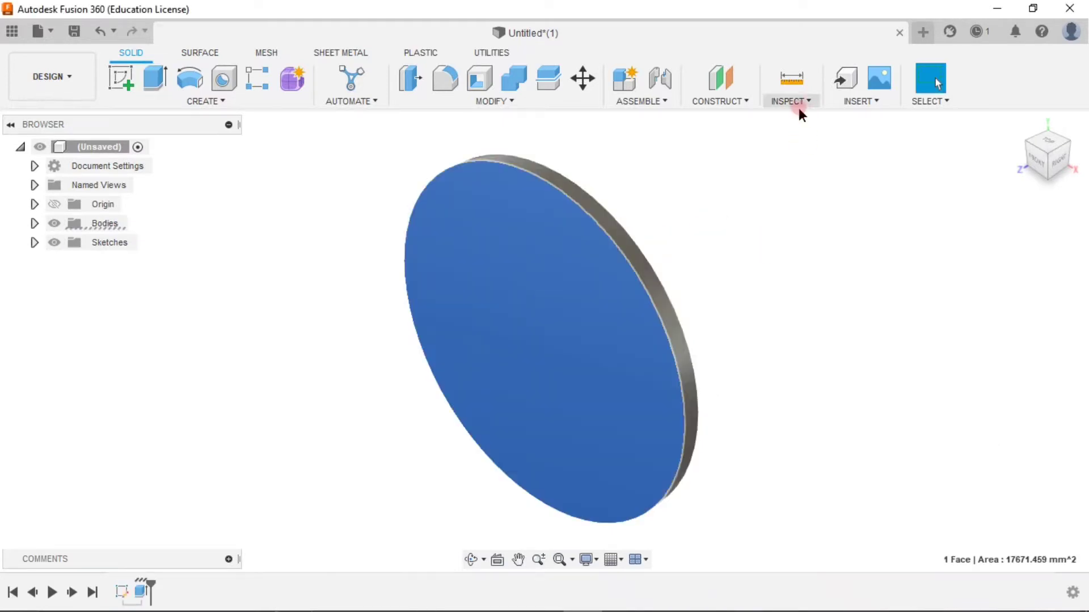
Insert the Chennai-Super-Kings-logo SVG from the computer onto the disc's front face.
click(876, 101)
click(887, 166)
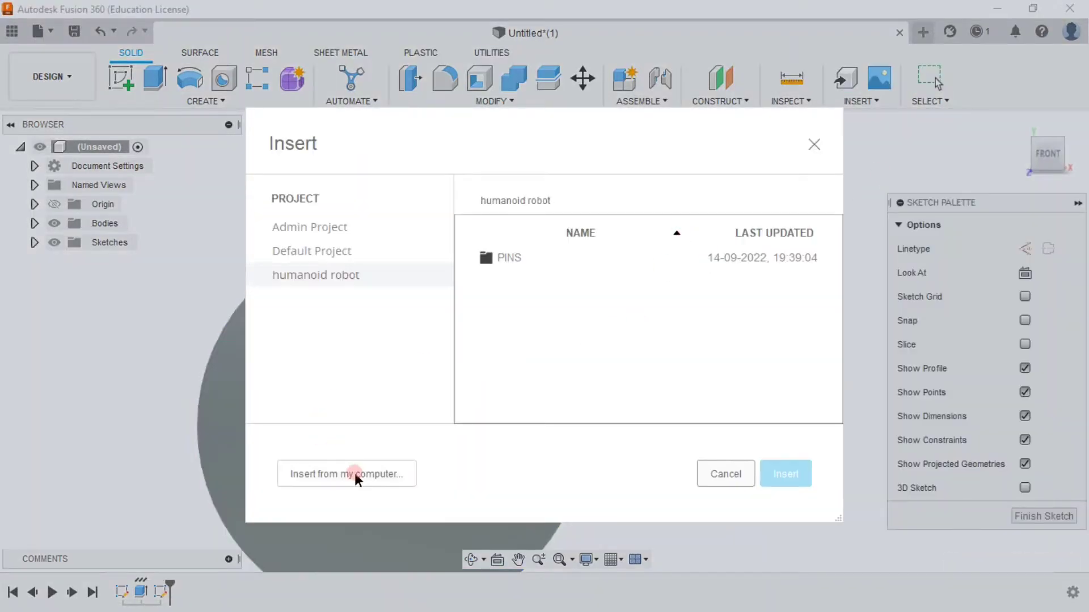
click(355, 478)
click(203, 170)
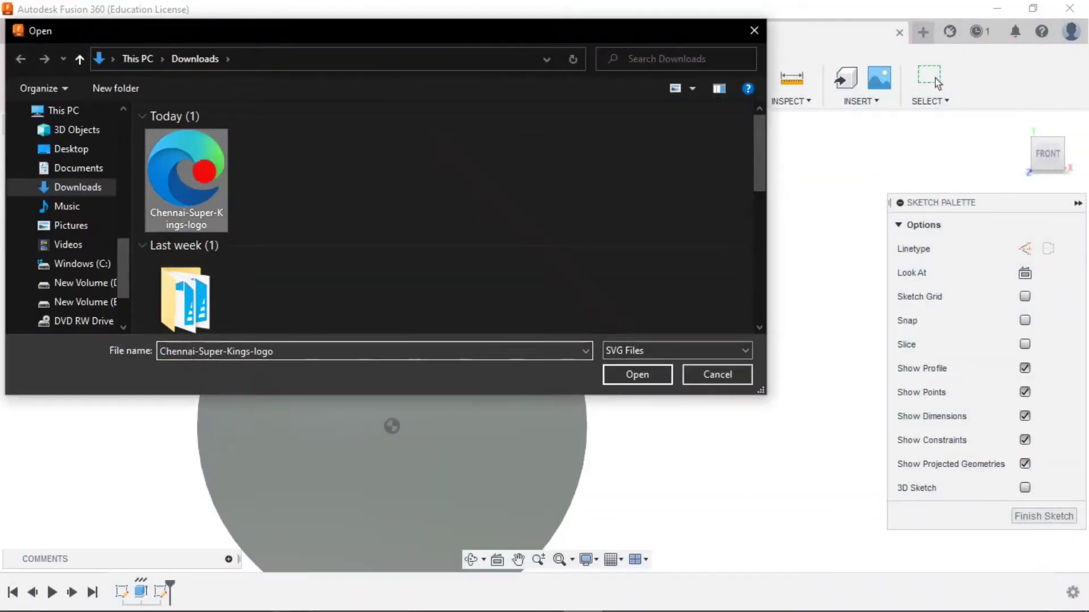
click(615, 372)
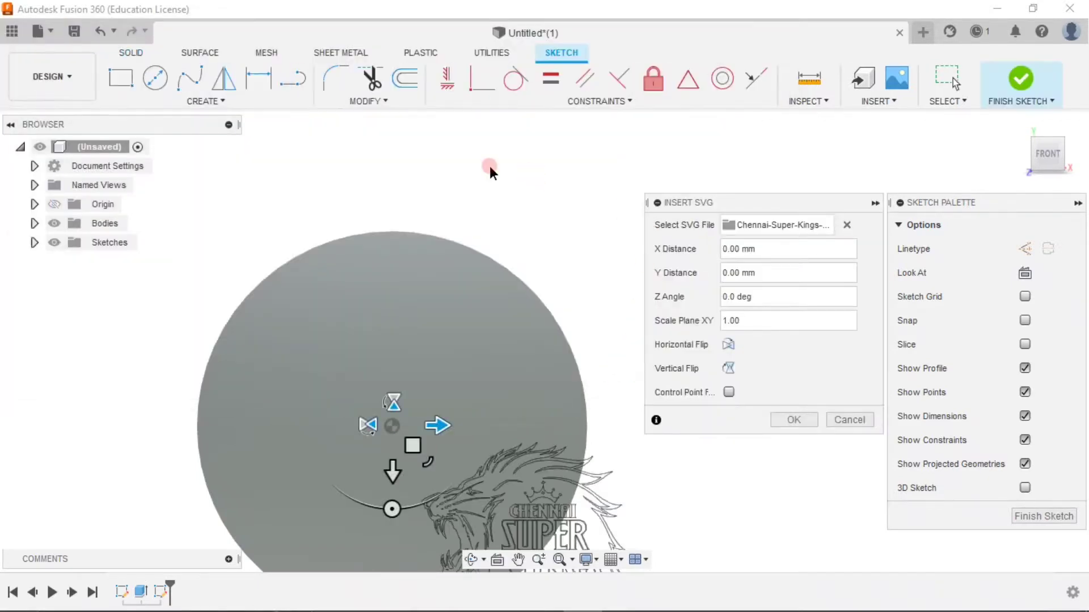
Scale up and reposition the logo so it fills the disc.
scroll(490, 169, down, 3)
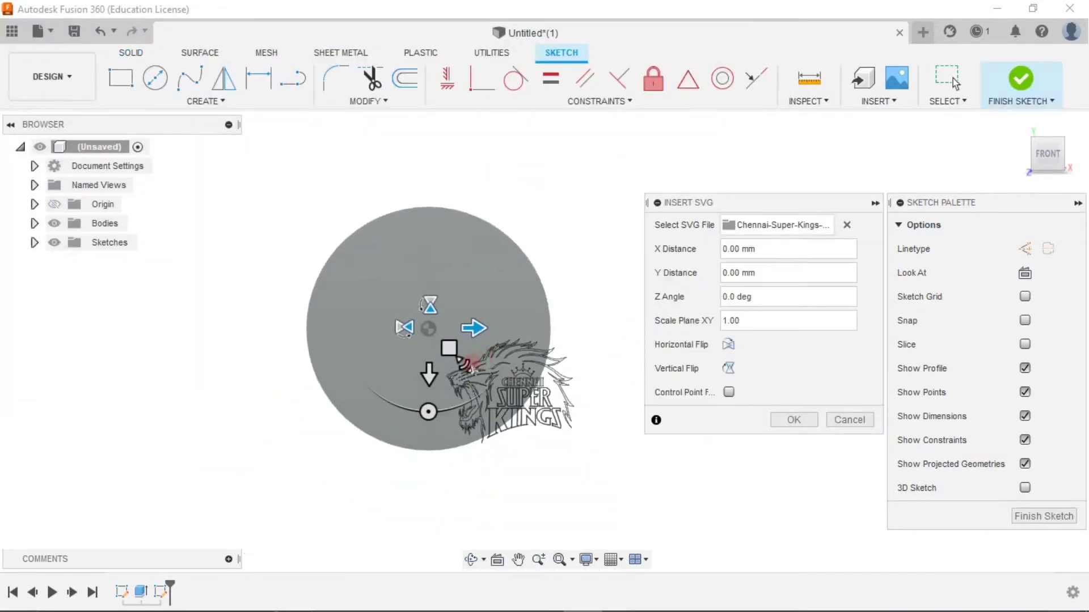
drag(467, 364, 318, 245)
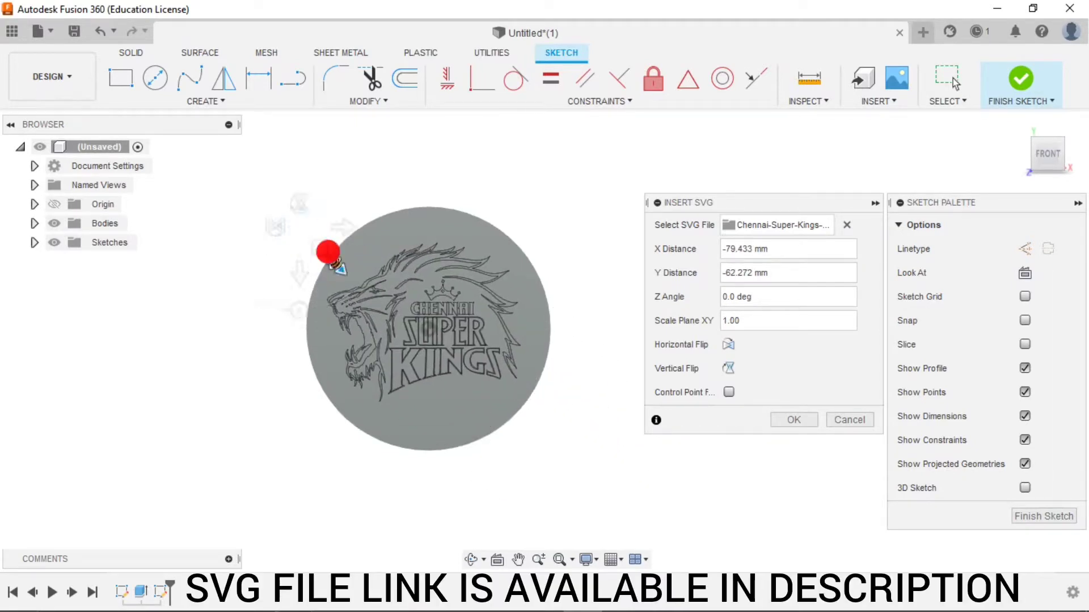
mouse_move(328, 251)
mouse_down()
mouse_move(339, 266)
mouse_move(309, 241)
mouse_up()
click(761, 379)
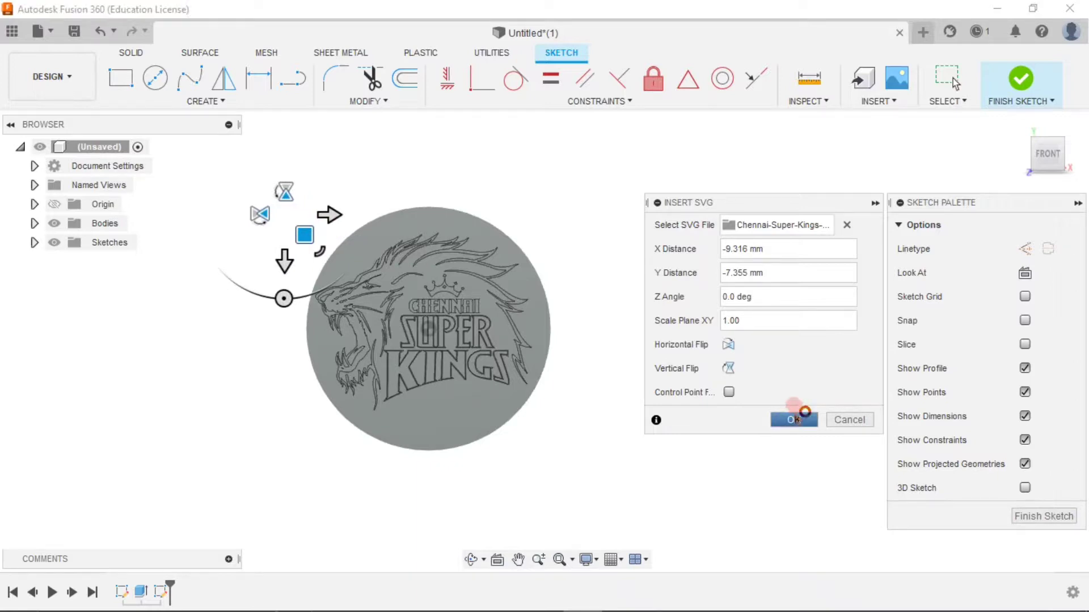
Commit the logo and start an extrude with the N, crown and A profiles.
key(Return)
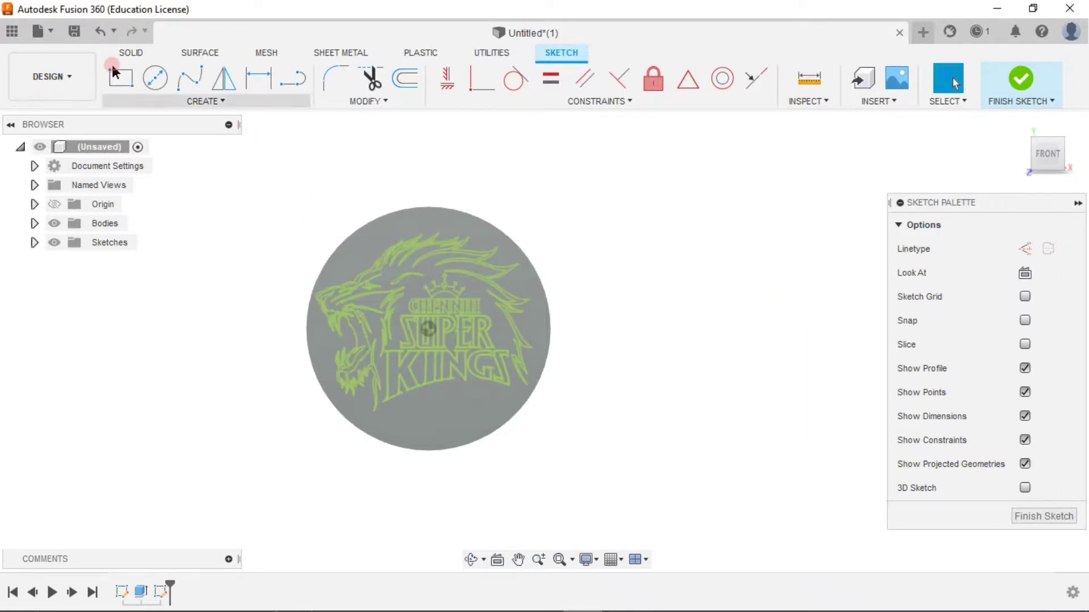
click(136, 59)
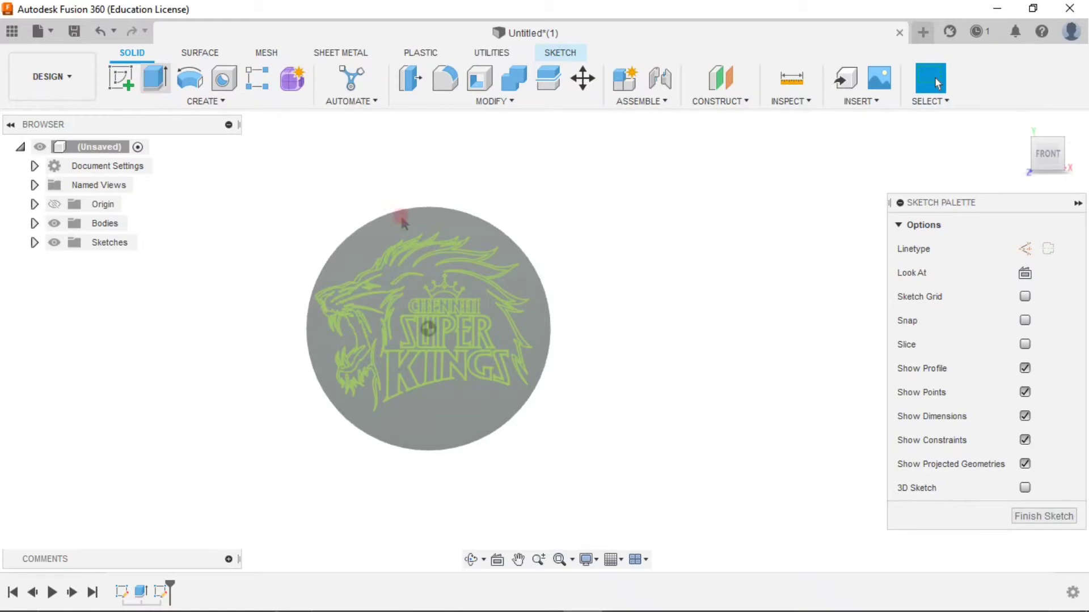
key(e)
scroll(561, 323, up, 5)
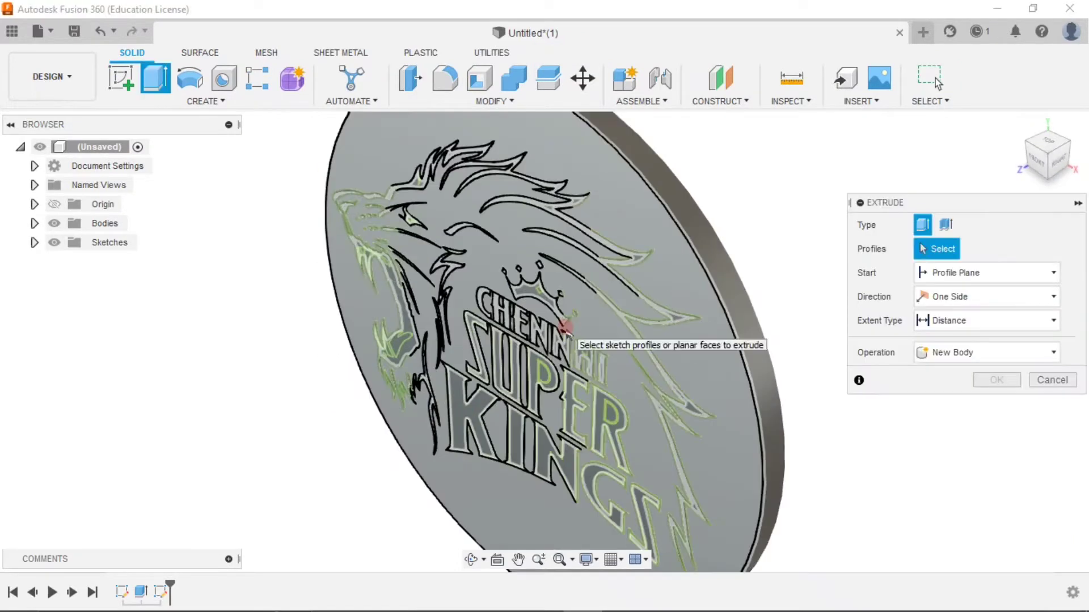
scroll(566, 328, up, 3)
click(564, 354)
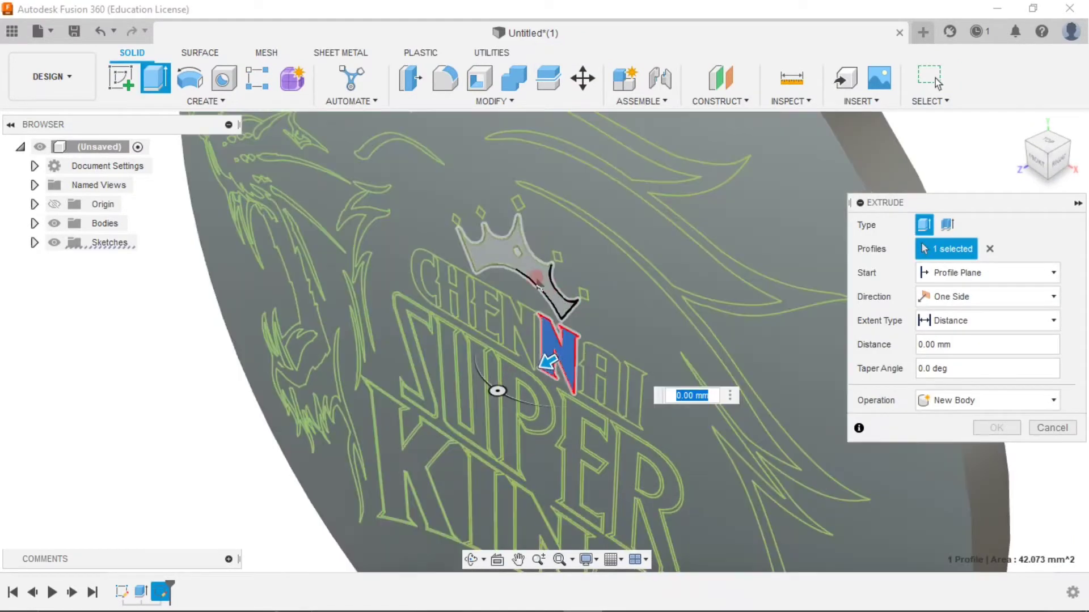
click(521, 259)
mouse_move(517, 252)
mouse_down()
mouse_move(487, 214)
mouse_move(471, 218)
mouse_up()
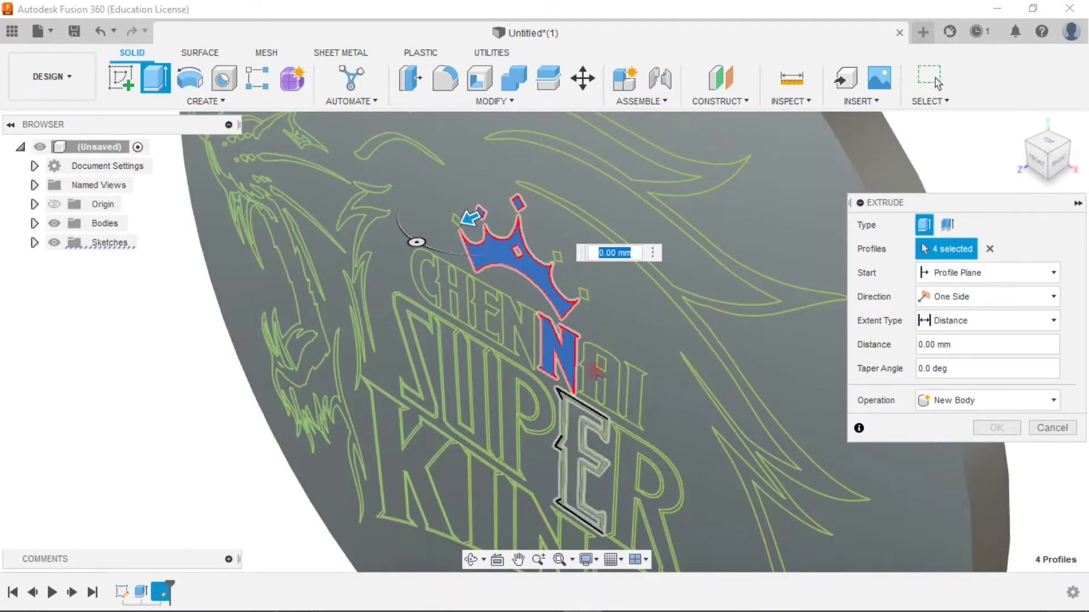
click(604, 377)
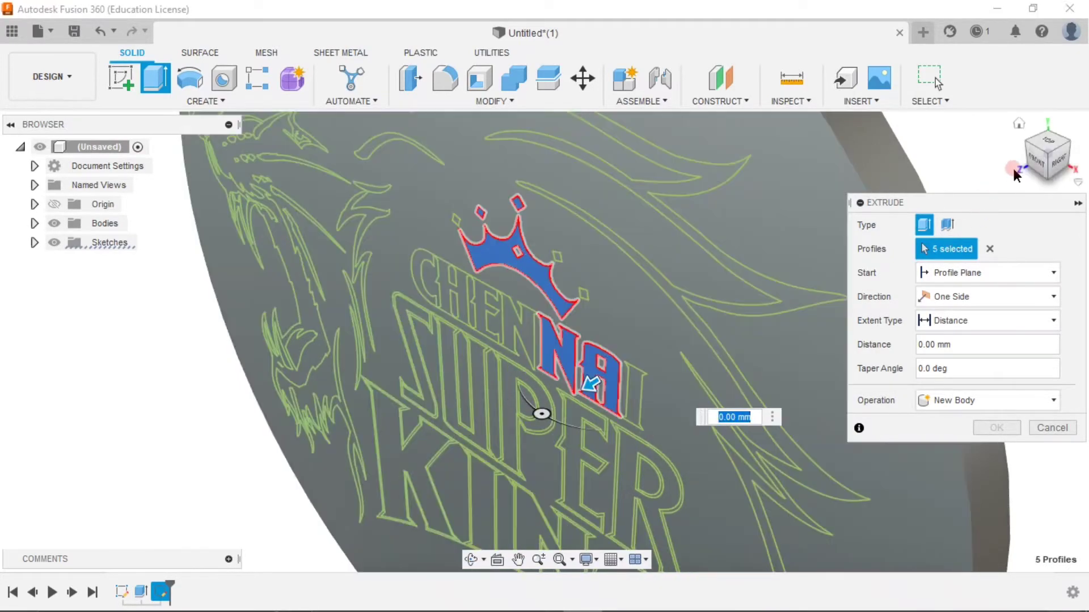
View the disc front-on and add the CHENNAI and SUPER letter profiles.
click(1038, 156)
click(587, 255)
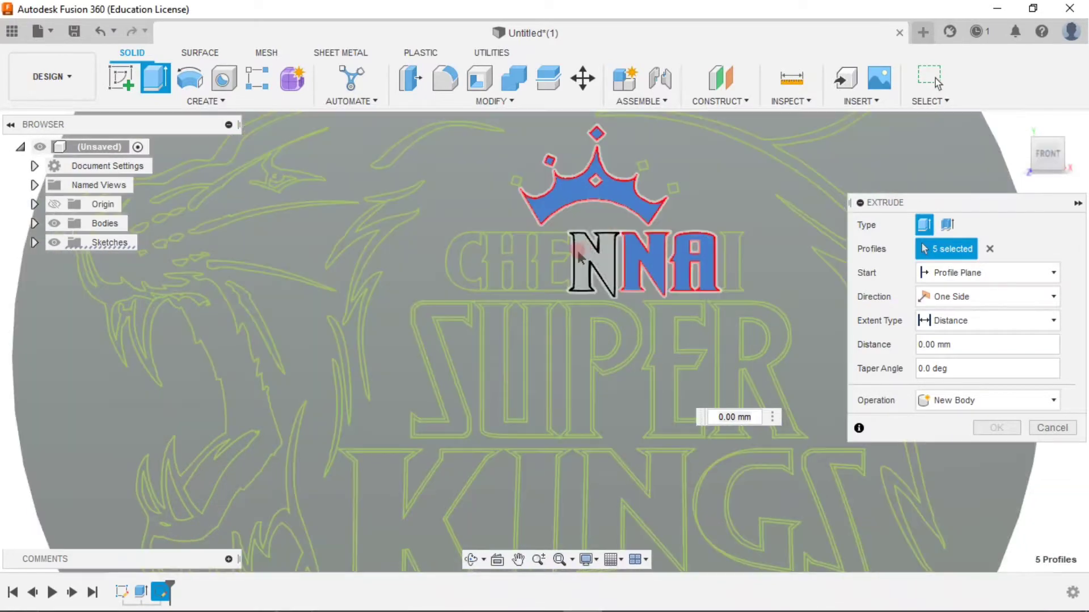
click(553, 261)
click(522, 264)
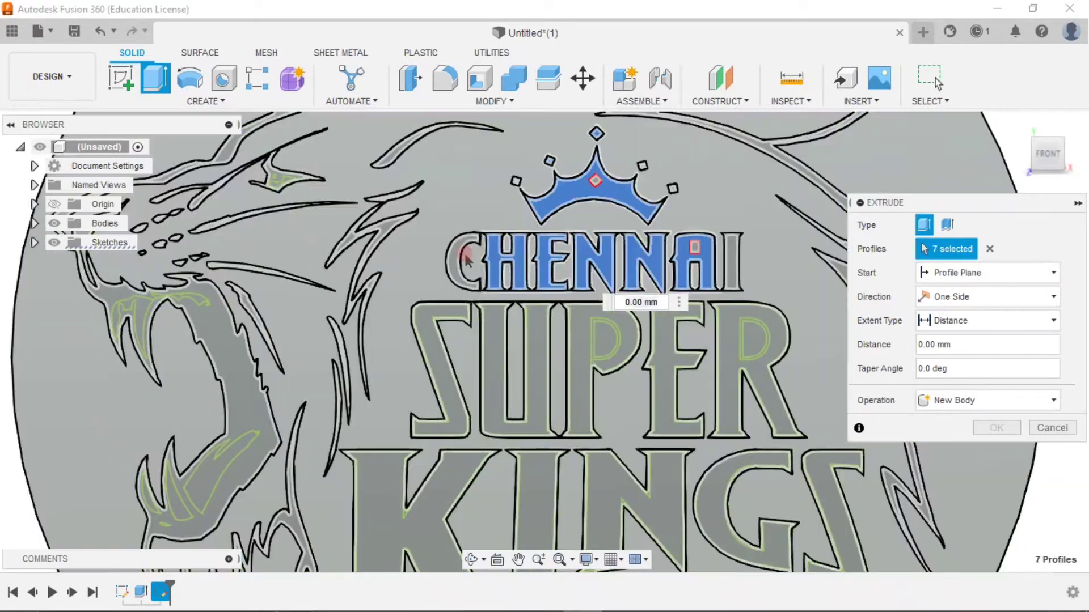
click(461, 263)
click(439, 355)
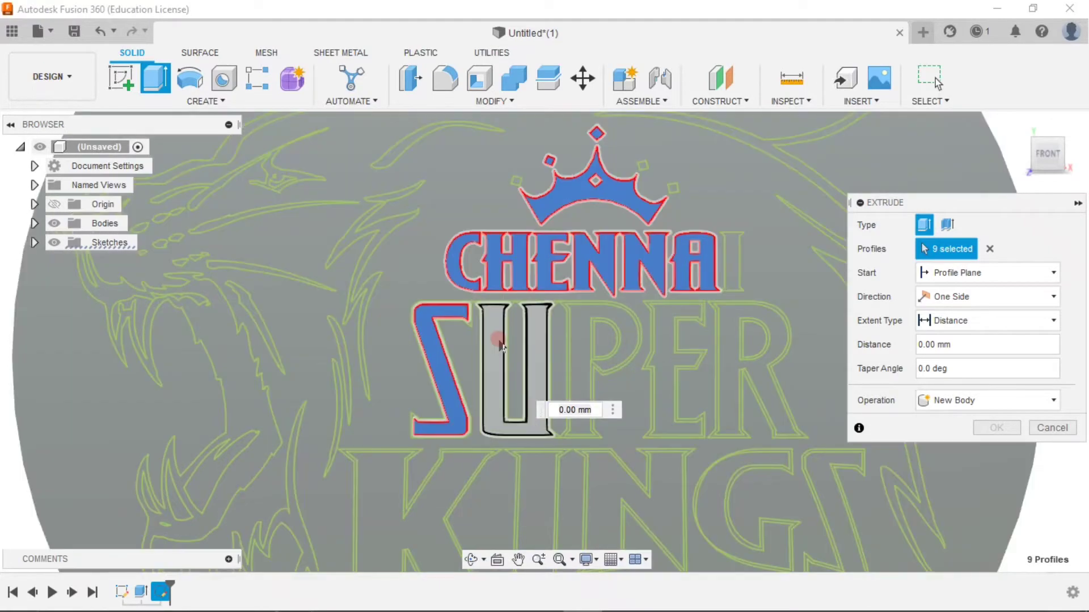
click(546, 324)
click(680, 318)
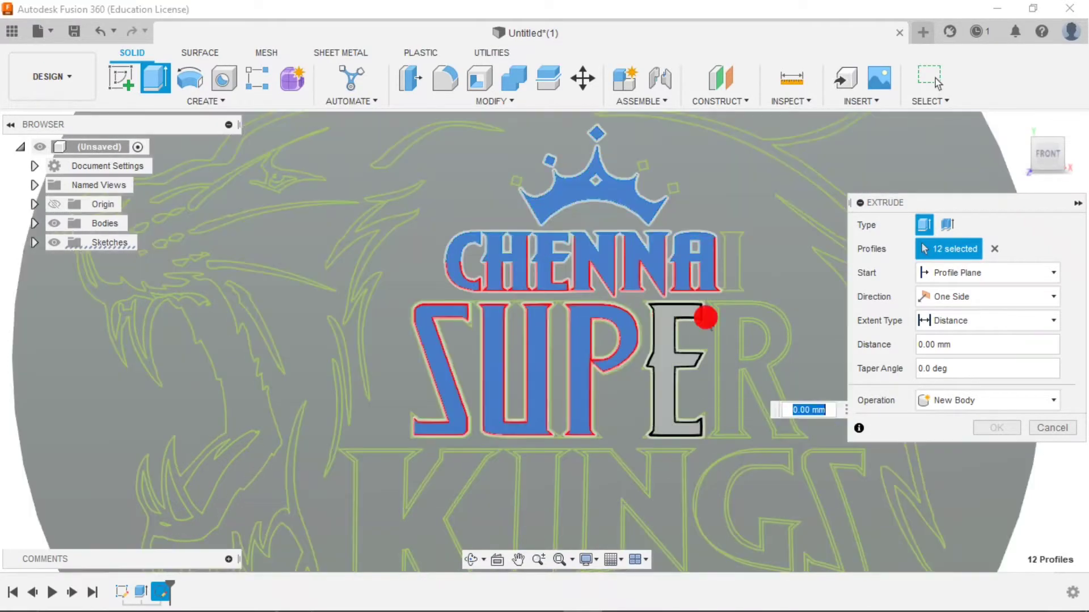
click(754, 341)
click(729, 261)
Add the remaining crown pieces and a CHENNAI letter, deselecting the background region.
click(688, 178)
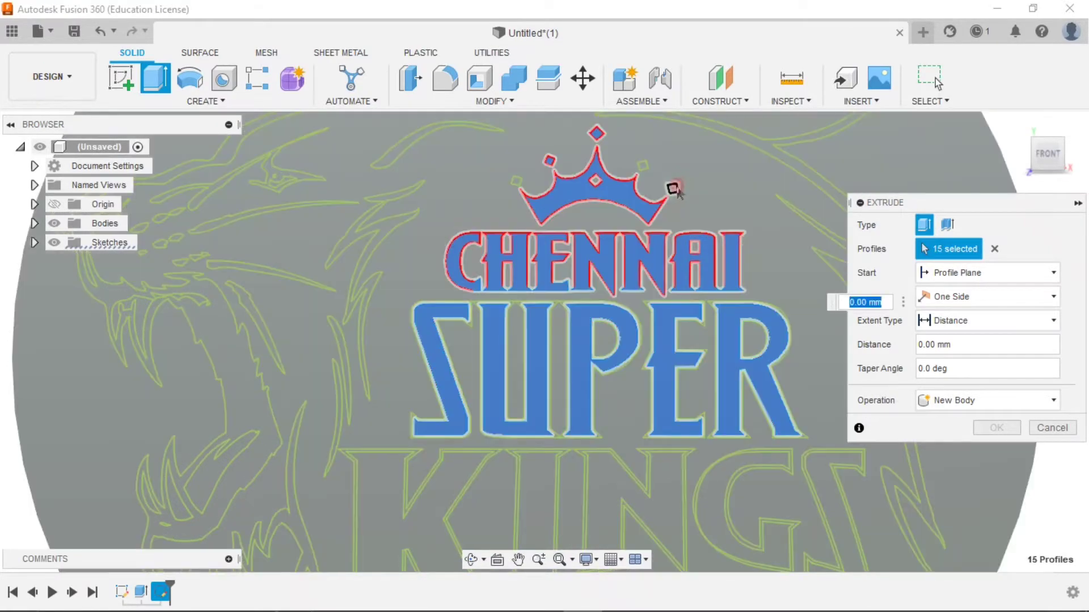
click(536, 168)
click(550, 161)
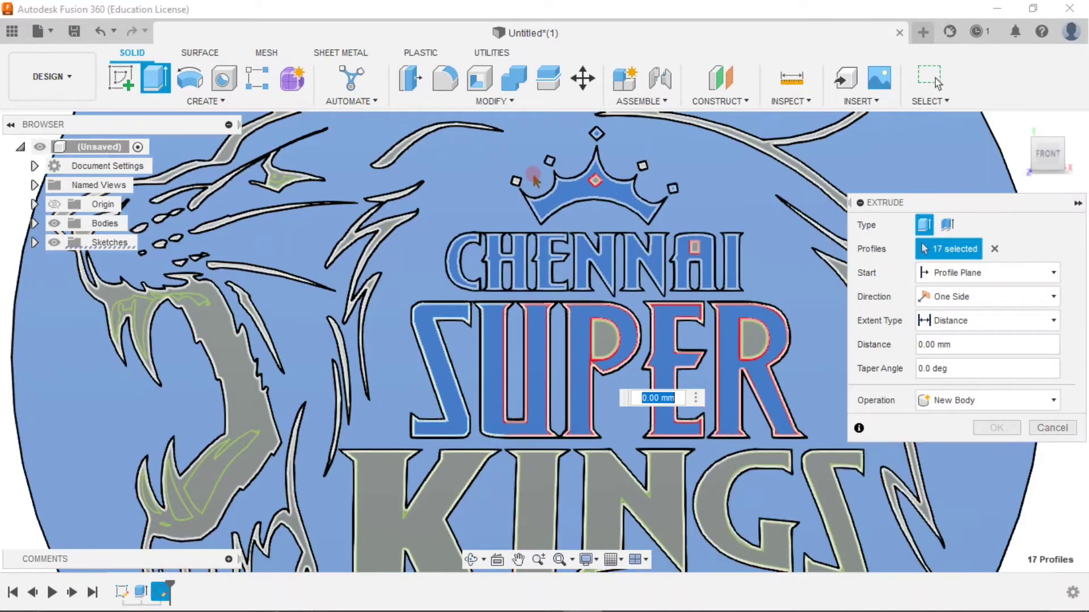
click(515, 181)
click(685, 167)
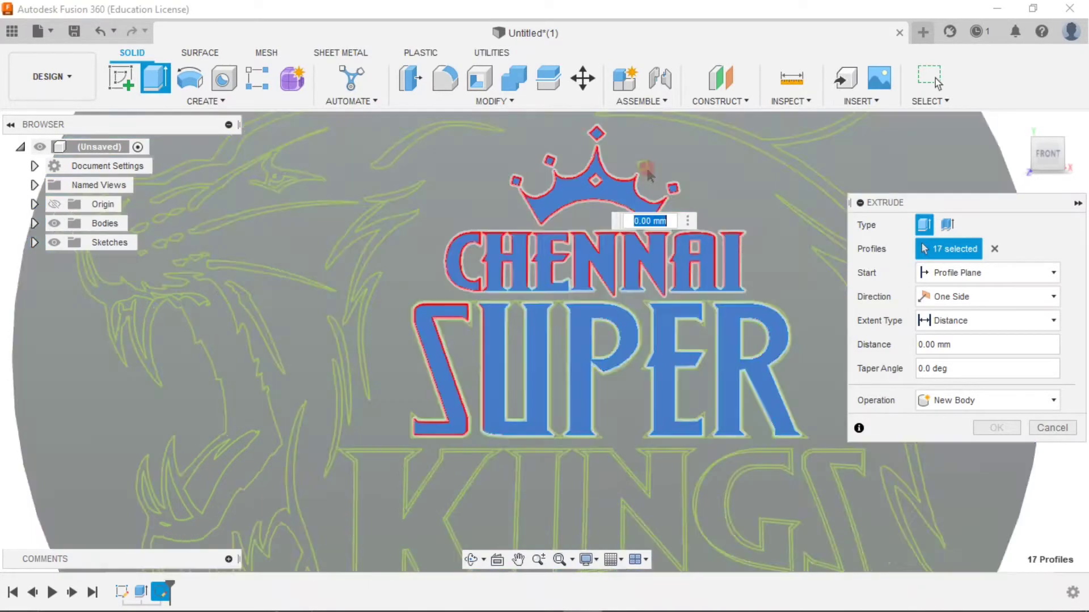
click(584, 261)
scroll(560, 309, down, 2)
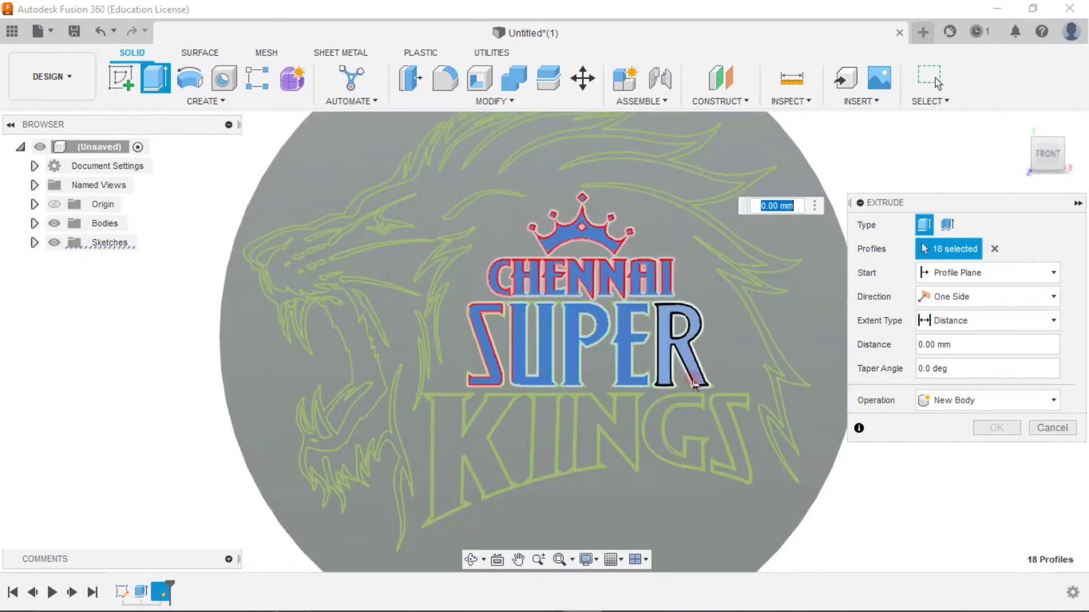
Add the K, I, N, G and S letters of KINGS, excluding the background disc.
click(670, 403)
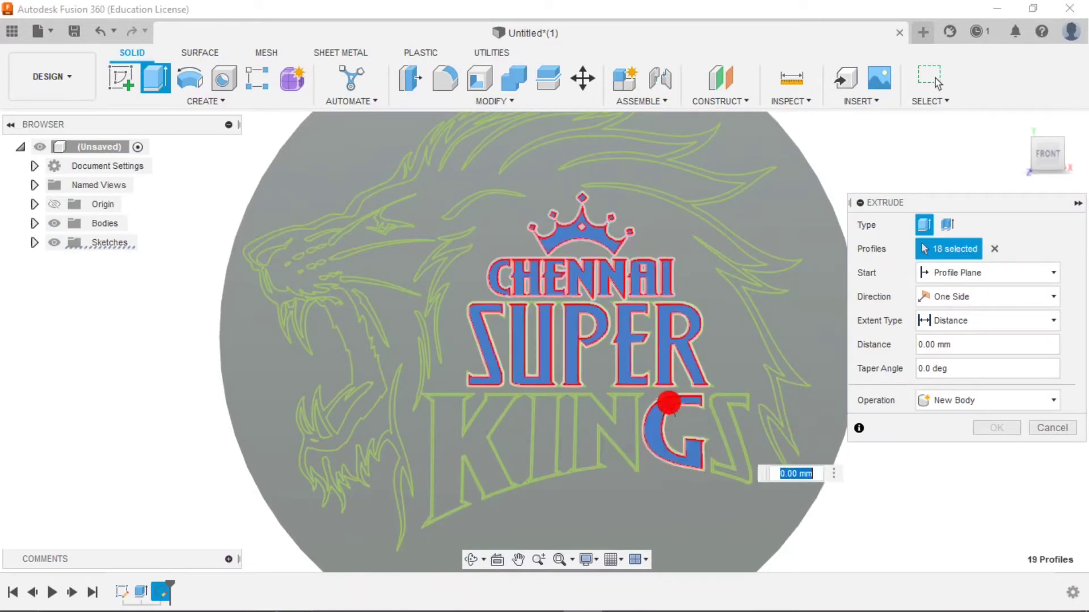
click(618, 422)
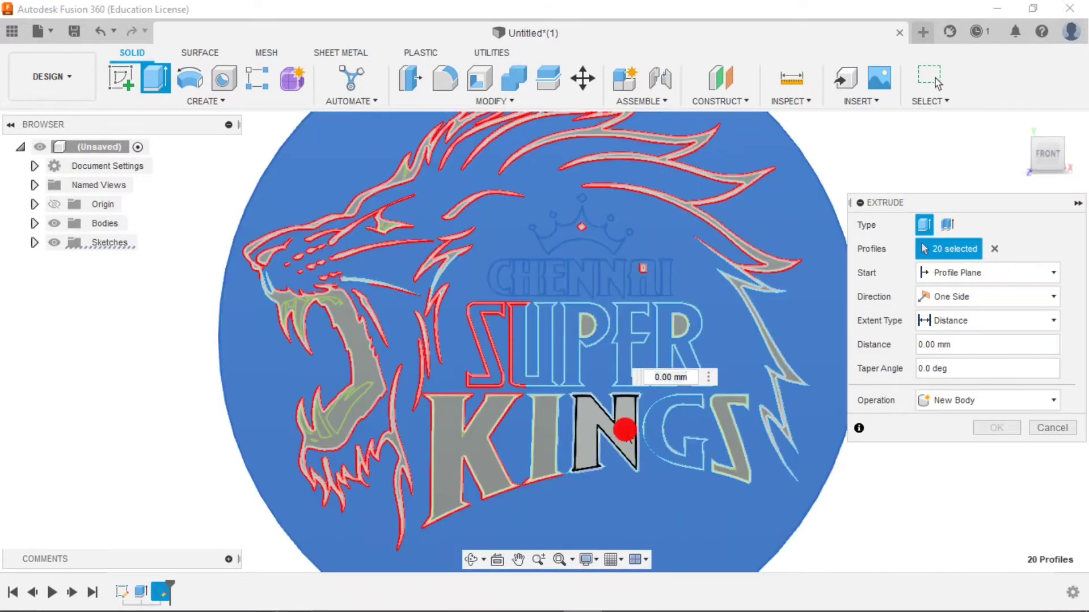
click(624, 430)
click(469, 241)
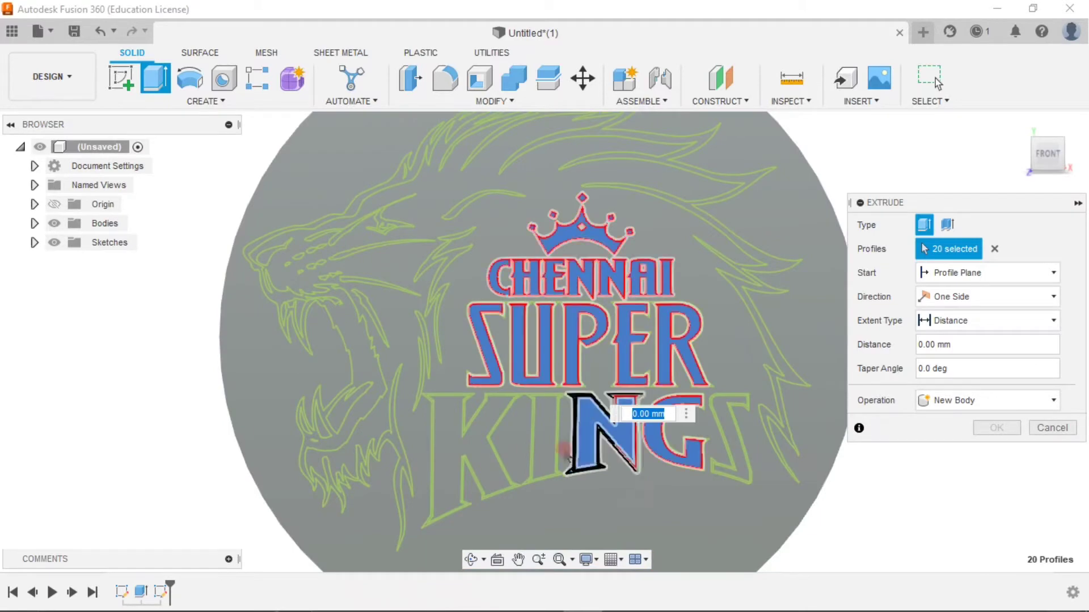
click(554, 445)
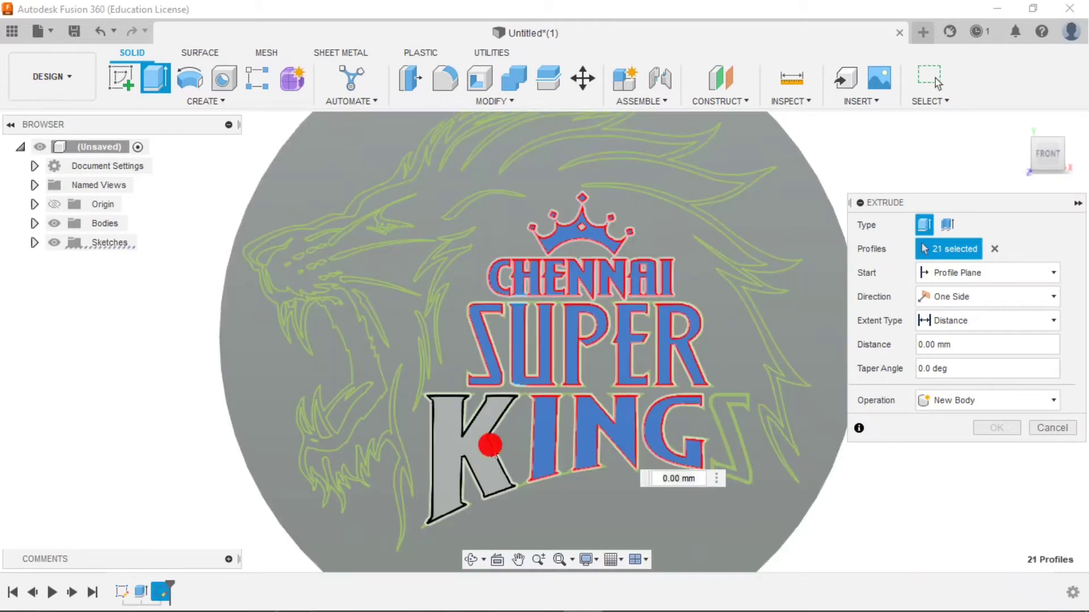
click(490, 445)
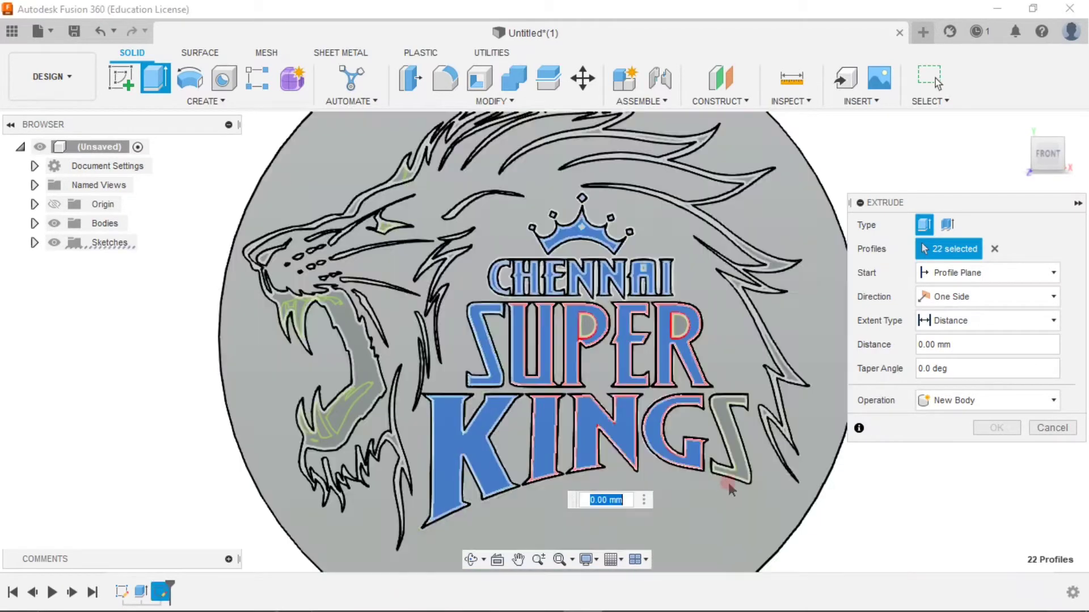
click(739, 465)
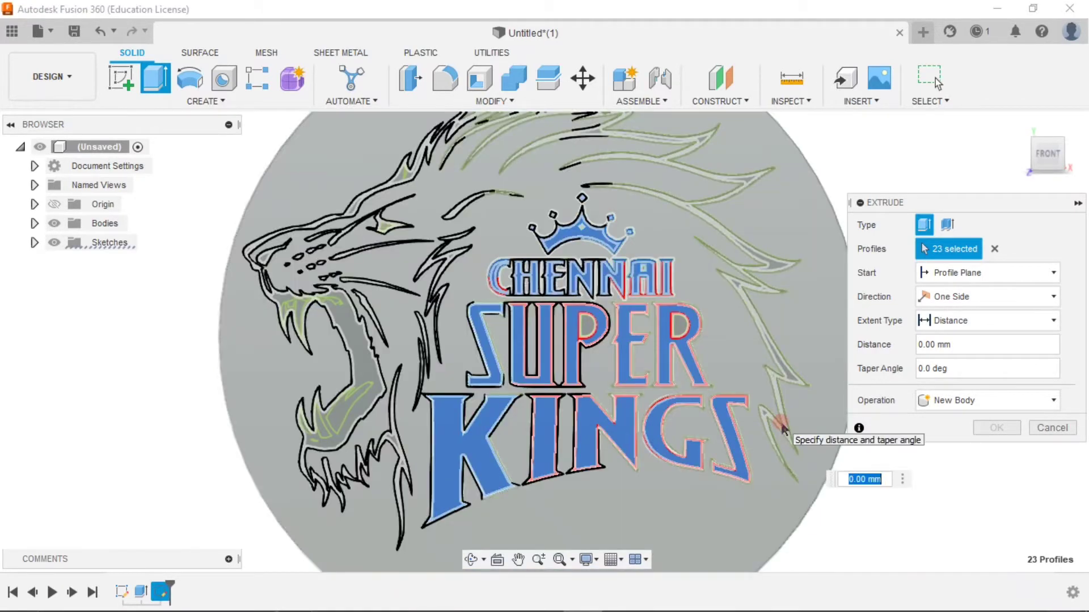
click(788, 392)
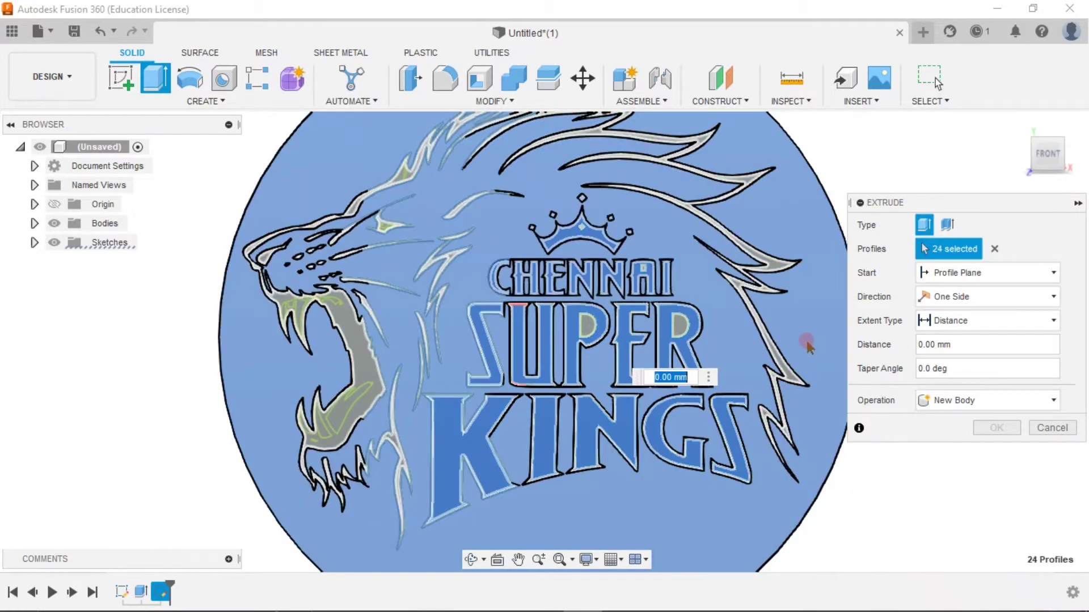
click(746, 380)
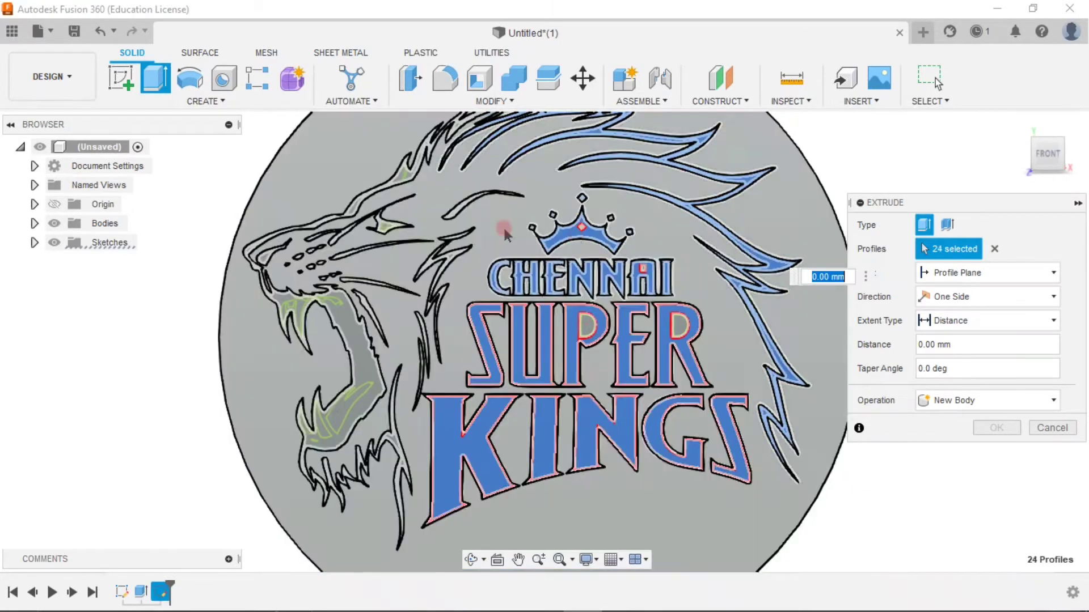
Add the lion's mane, jaw, eye and blade-shaped profiles to the extrusion.
click(346, 213)
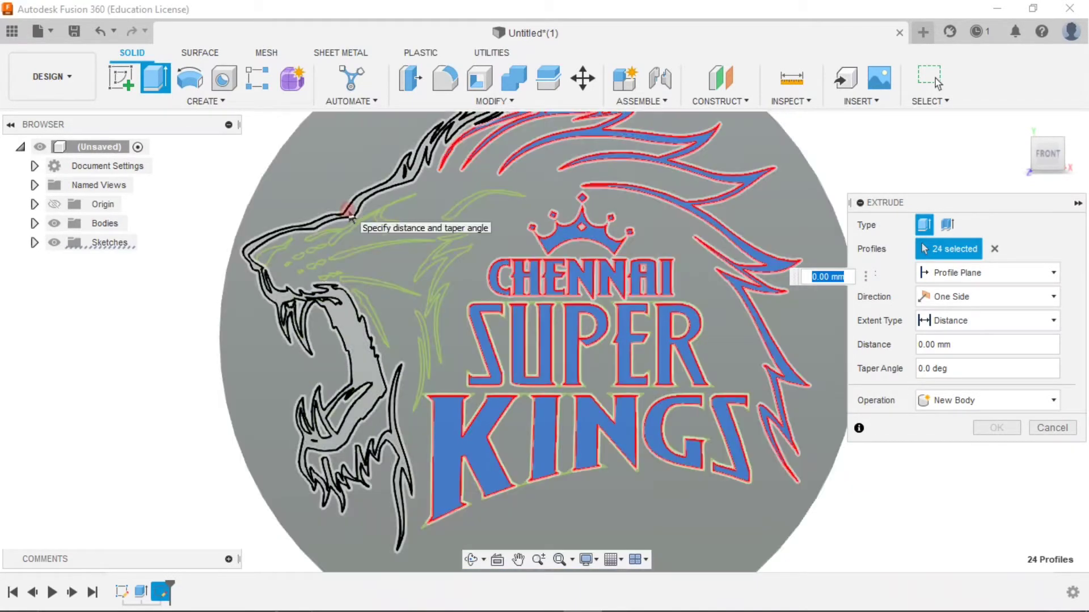
click(401, 401)
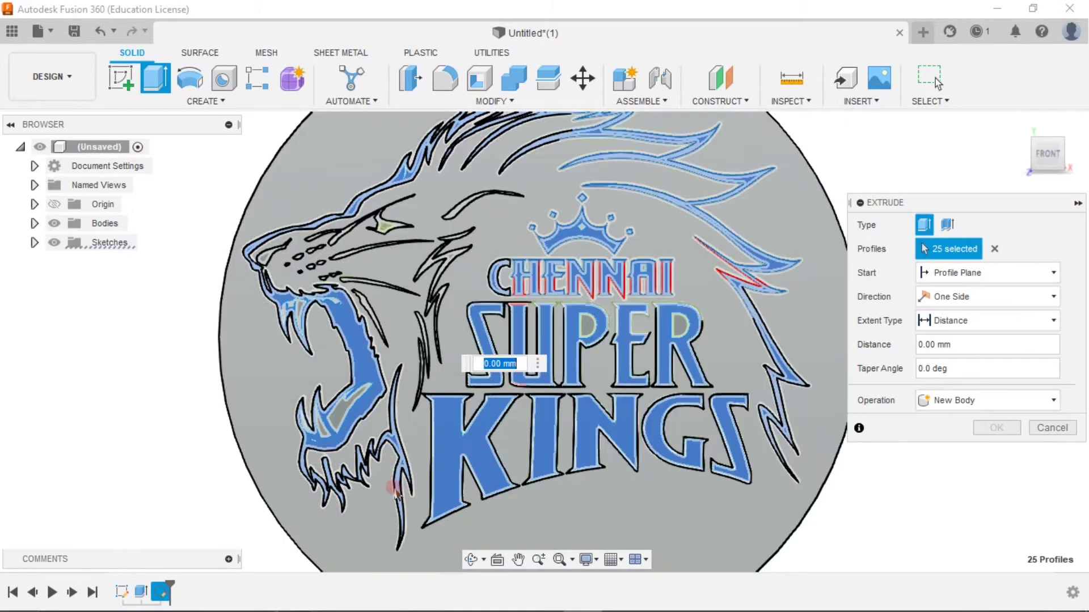
click(381, 348)
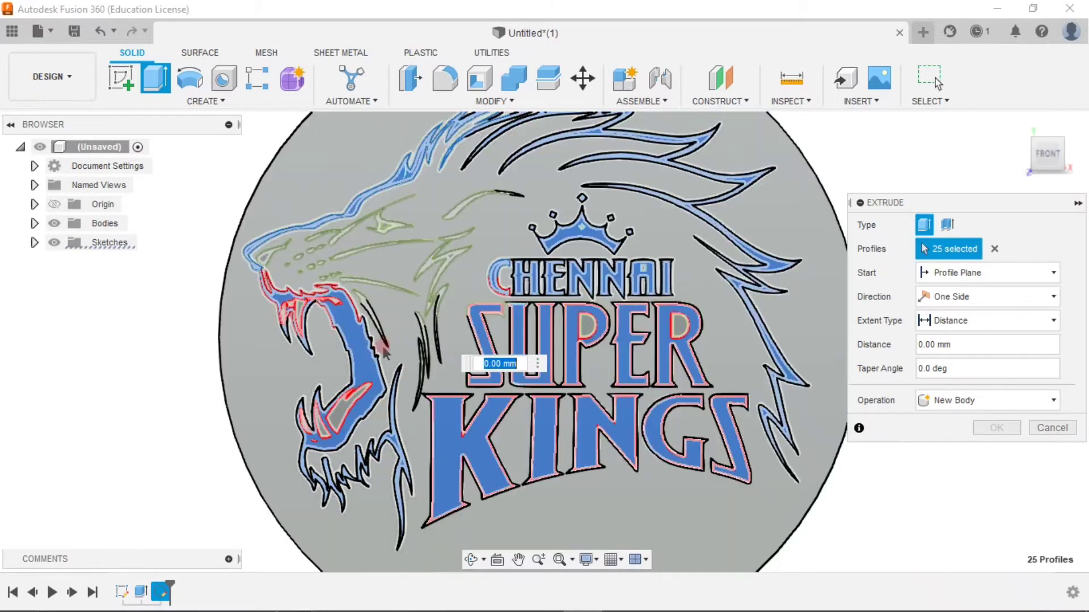
scroll(408, 292, up, 5)
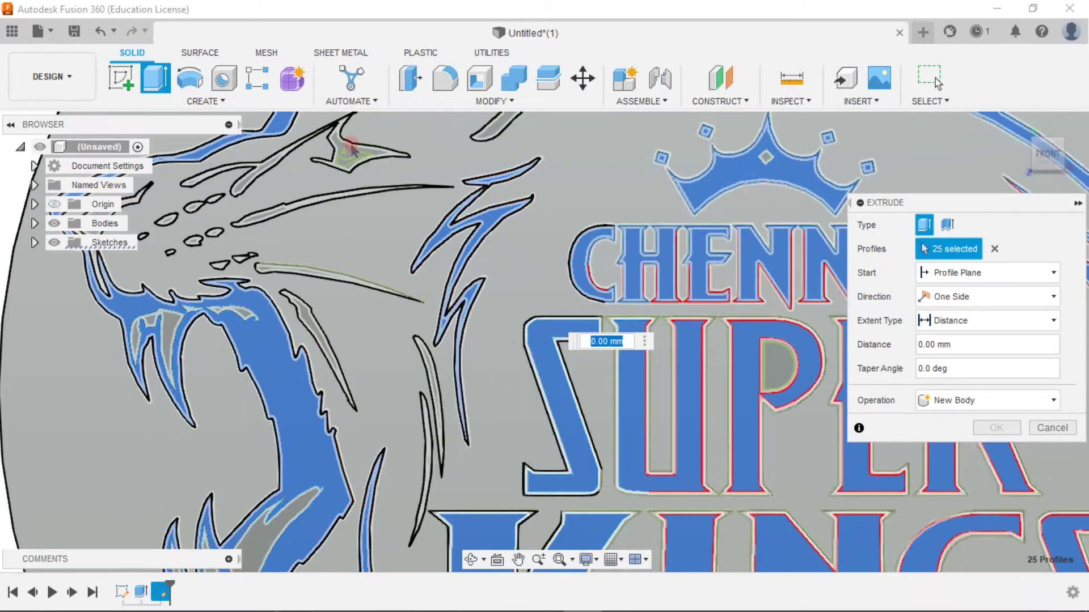
click(347, 142)
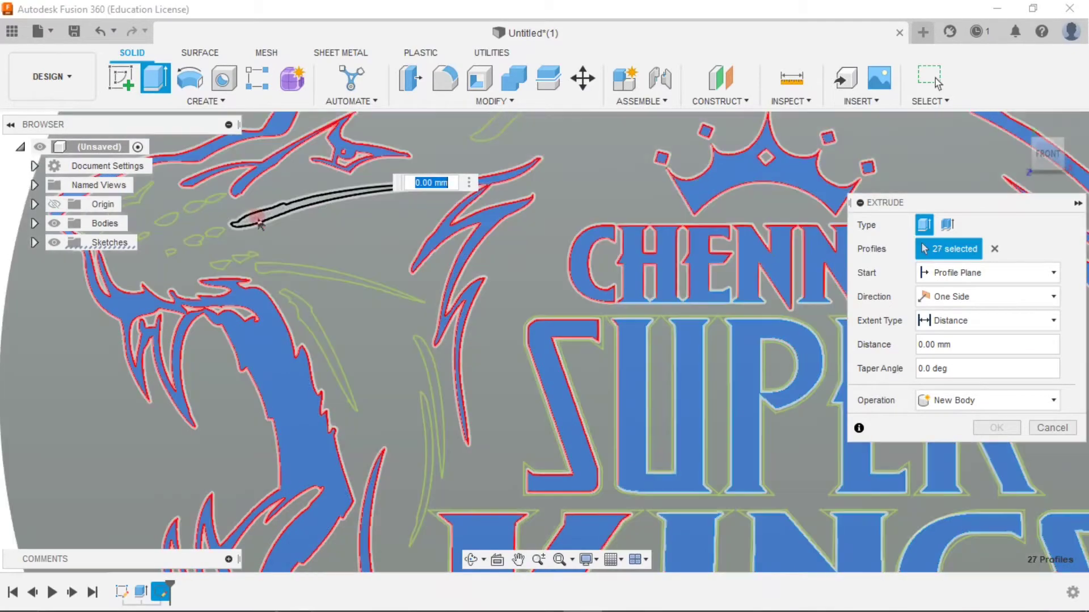
click(302, 244)
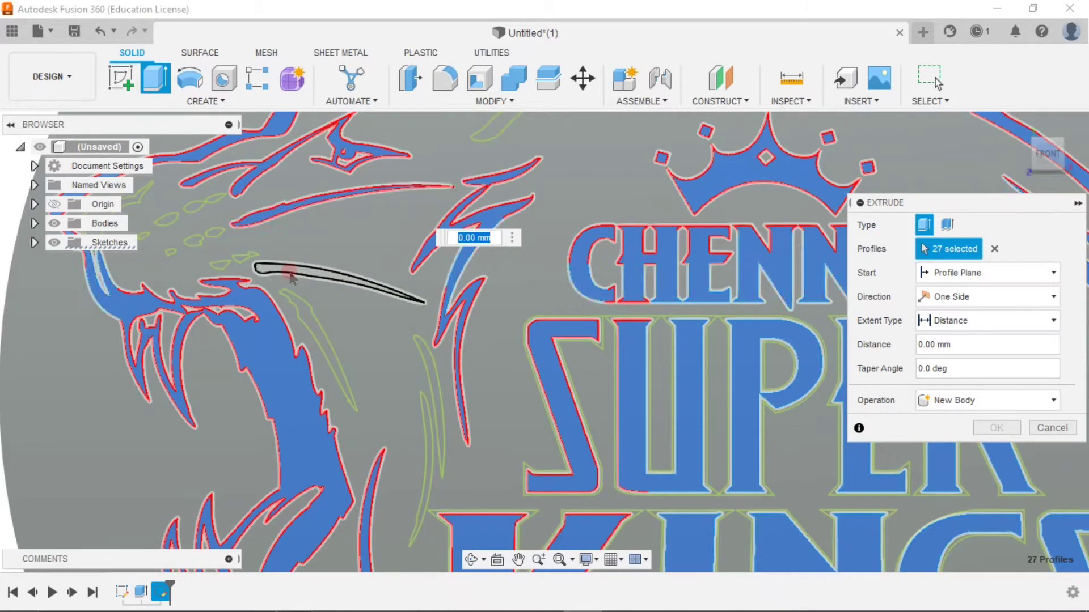
click(289, 271)
click(353, 321)
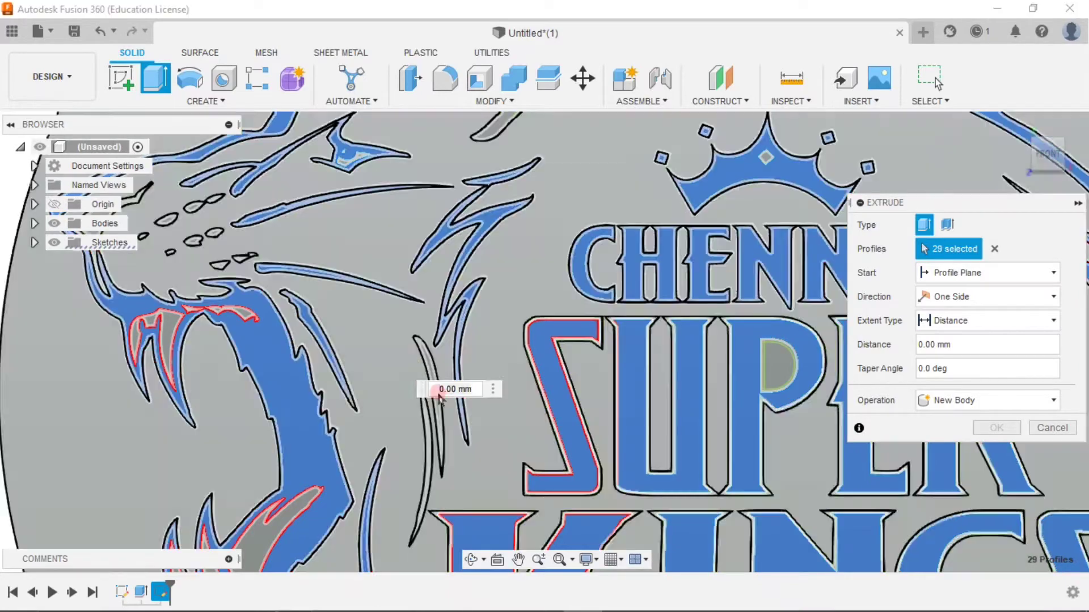
click(434, 374)
click(426, 407)
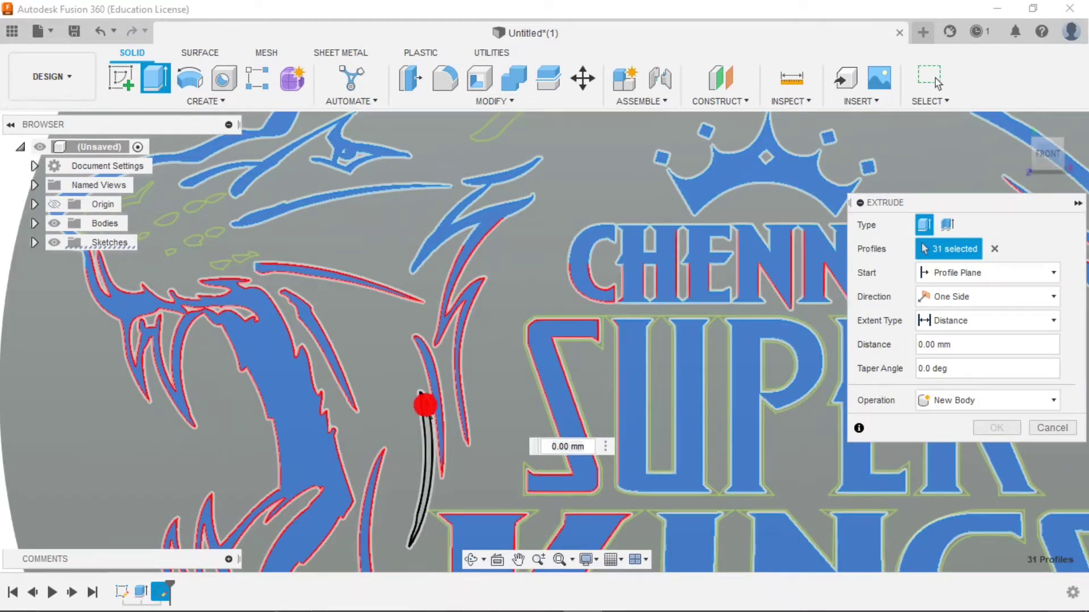
Add the small muzzle-spot profiles, removing the background disc region.
click(215, 233)
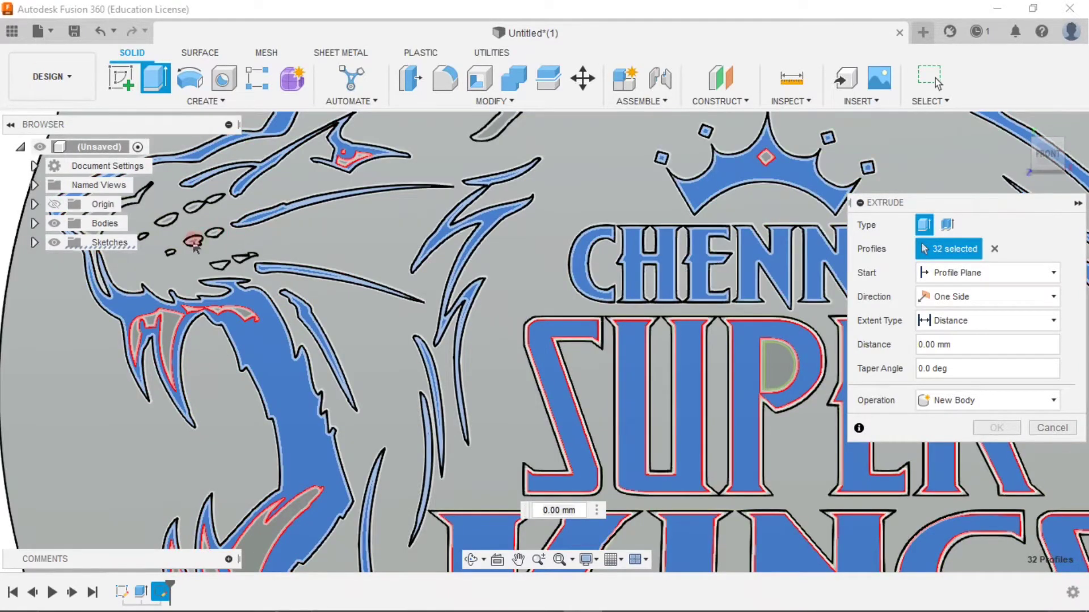
click(235, 262)
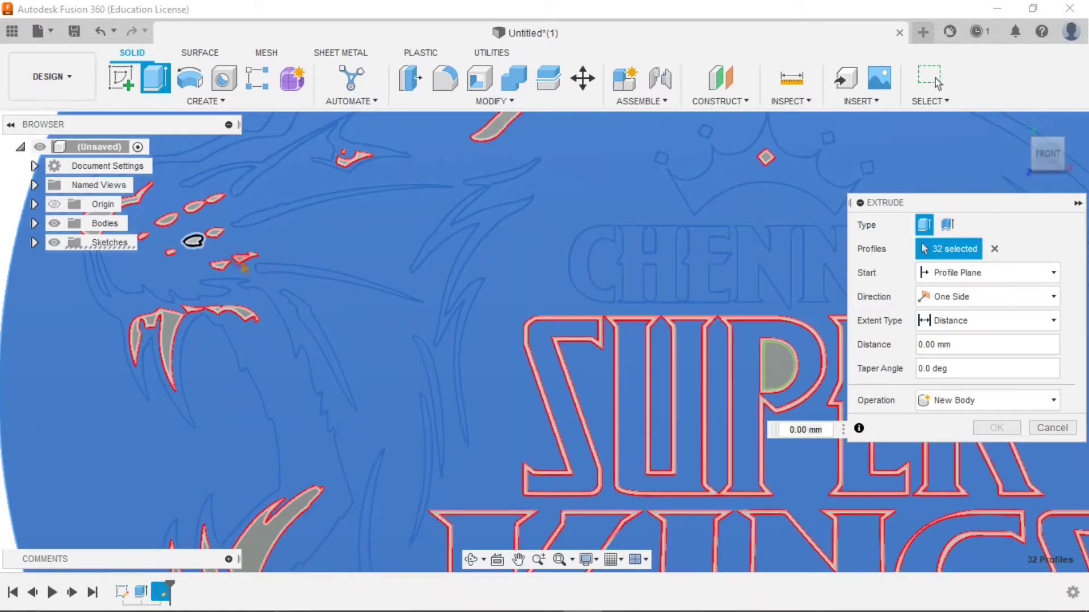
click(217, 241)
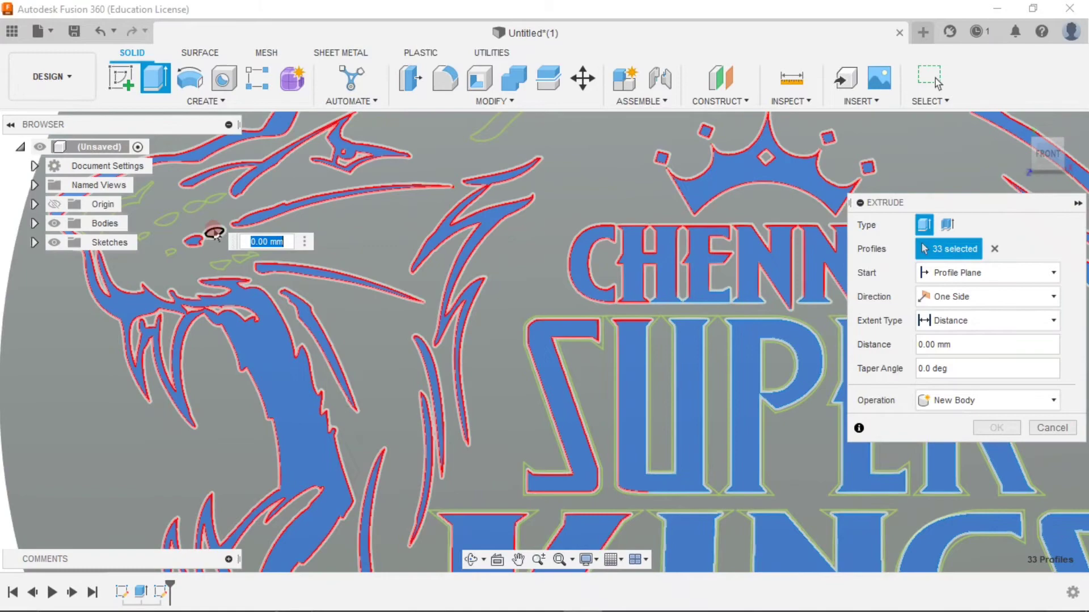
click(214, 230)
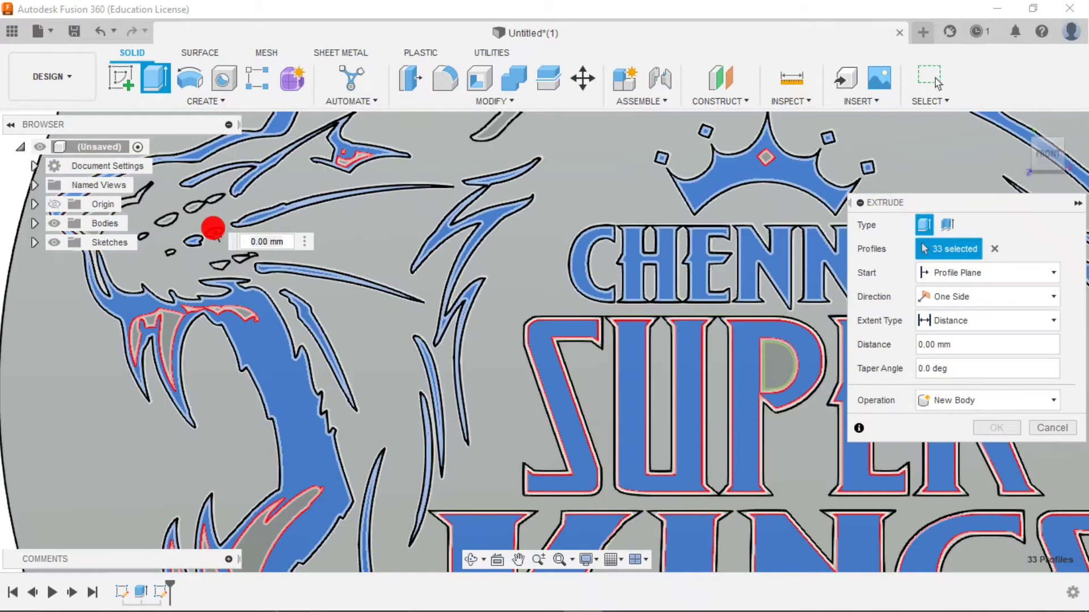
click(509, 313)
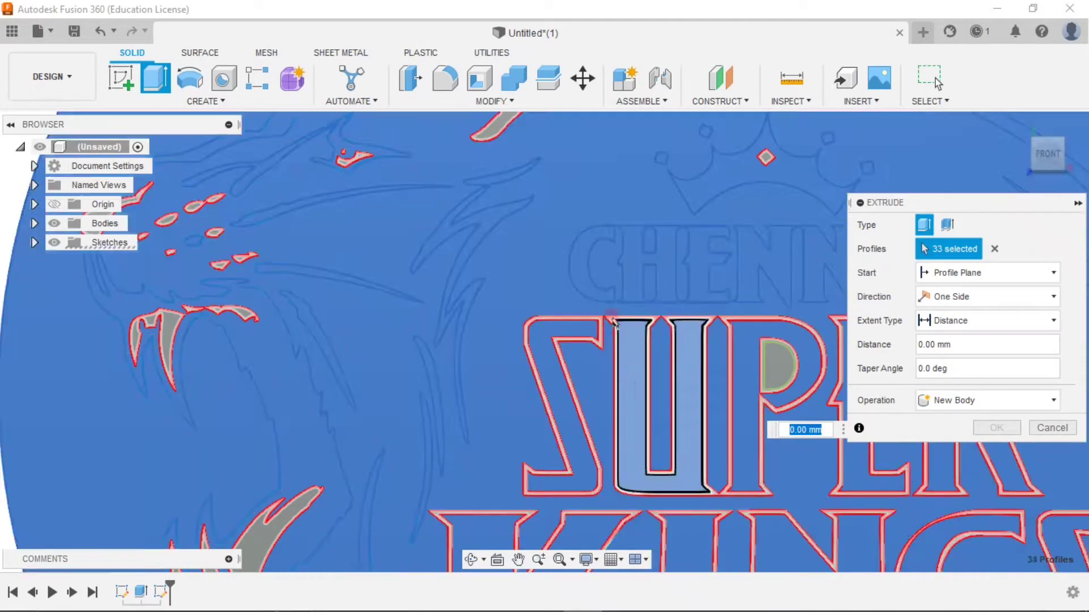
click(321, 241)
click(323, 245)
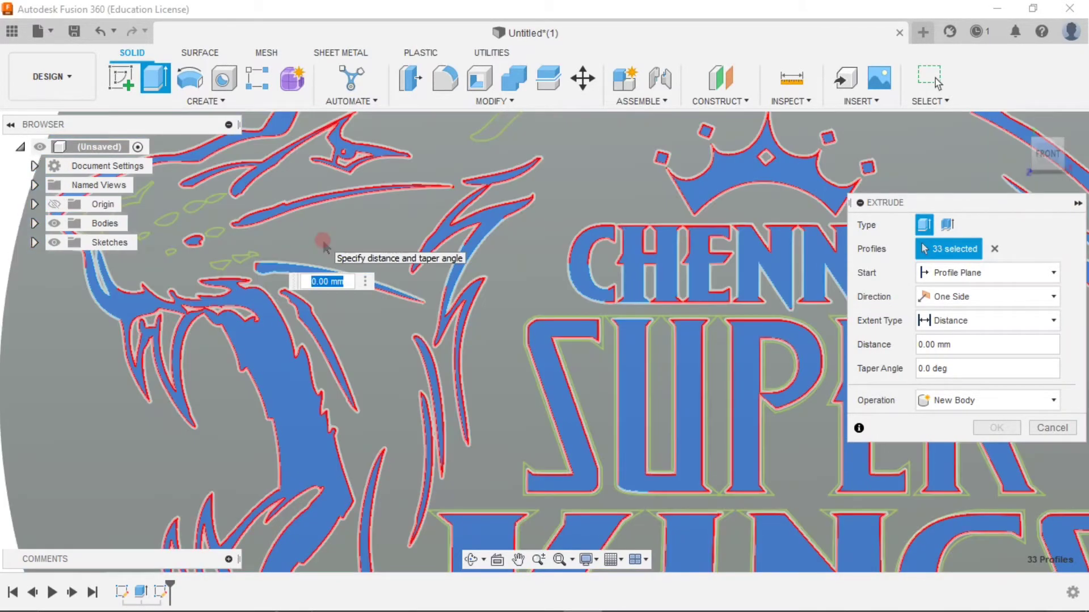
scroll(324, 245, down, 3)
scroll(323, 245, down, 2)
scroll(544, 141, up, 3)
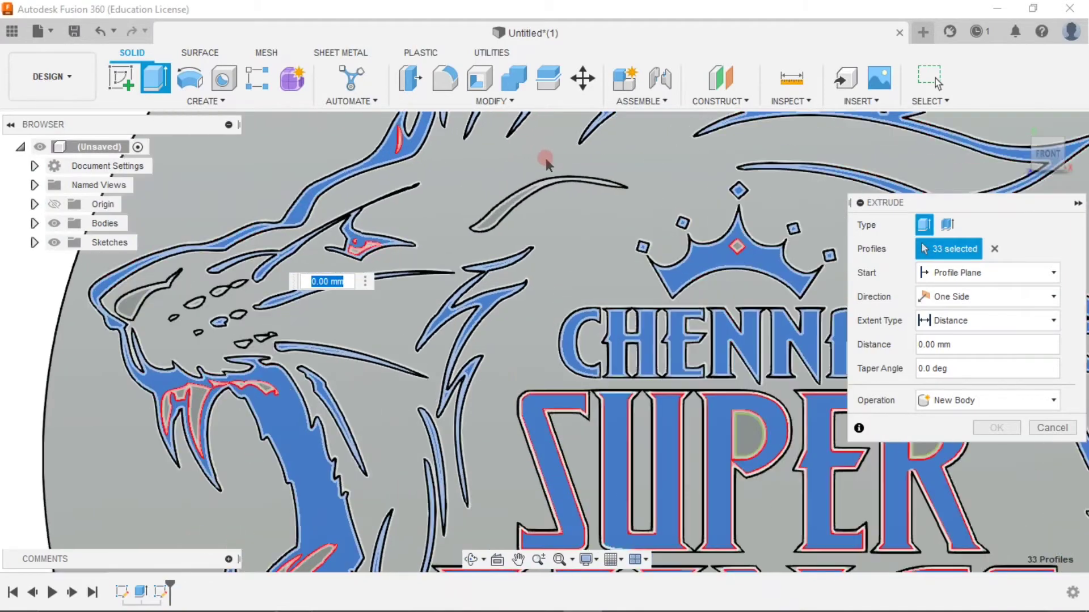
scroll(495, 227, up, 3)
Add the swoosh profile above the lion's eye.
click(510, 259)
scroll(599, 333, down, 3)
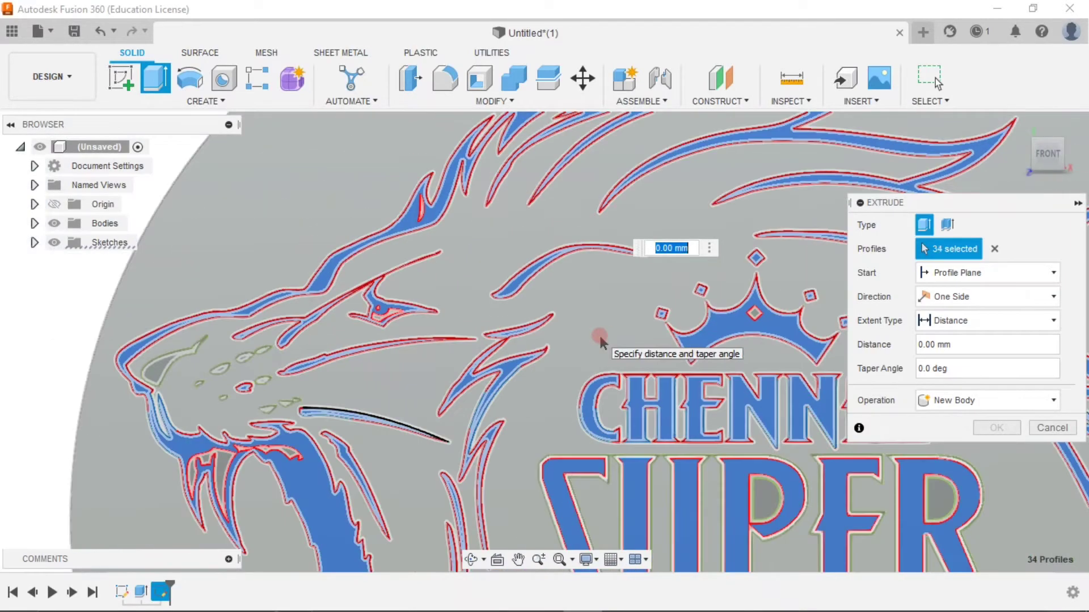
scroll(599, 333, down, 3)
scroll(600, 338, down, 2)
scroll(600, 340, up, 3)
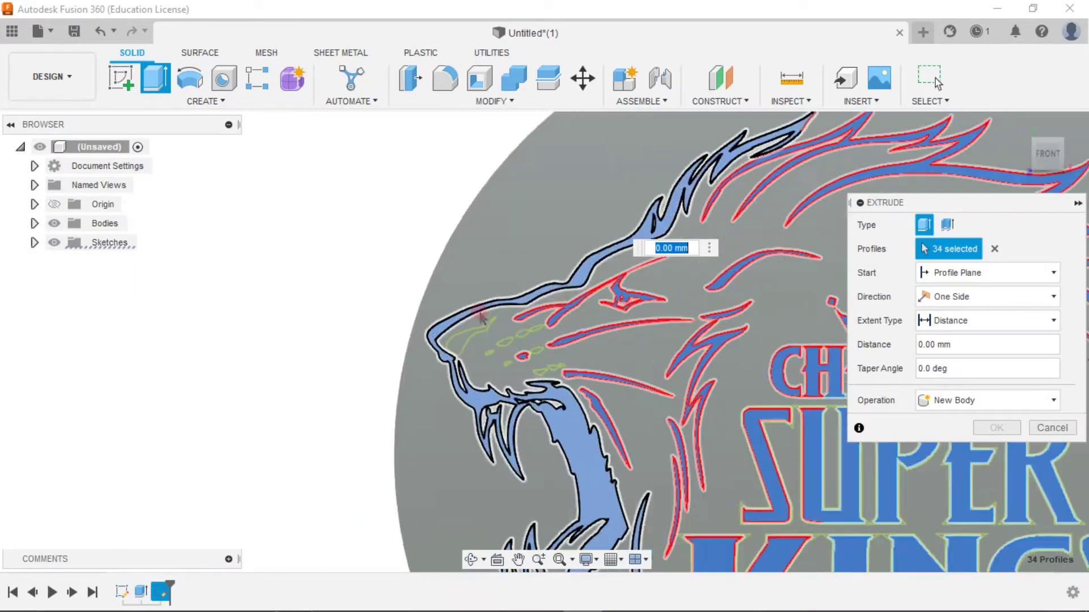
scroll(510, 352, up, 3)
scroll(452, 368, up, 2)
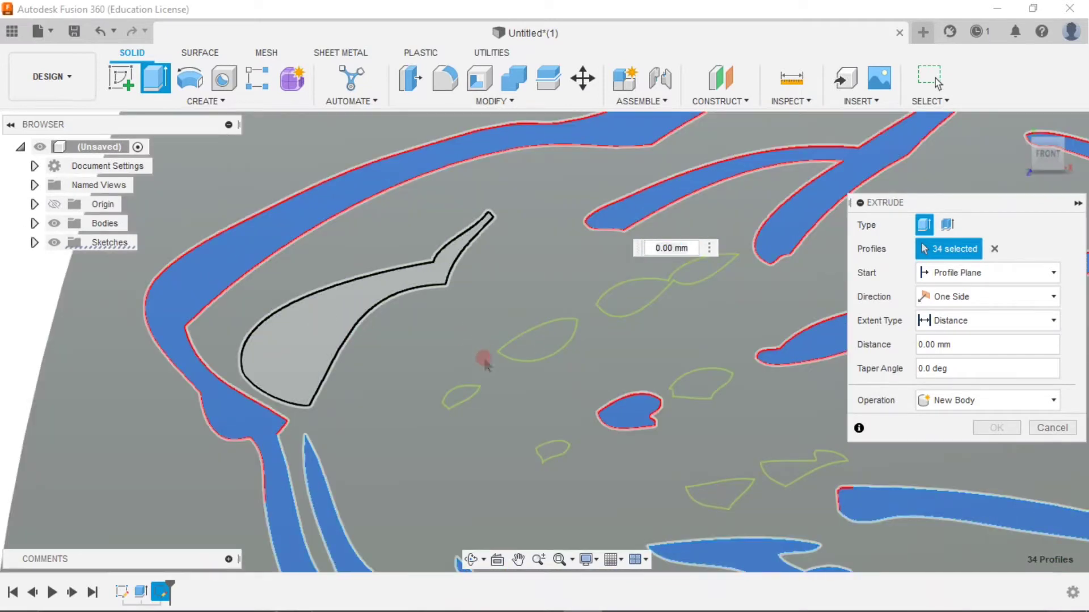
Add the last swoosh, leaf, spot and triangle profiles to reach 42, then zoom out.
click(483, 363)
click(460, 397)
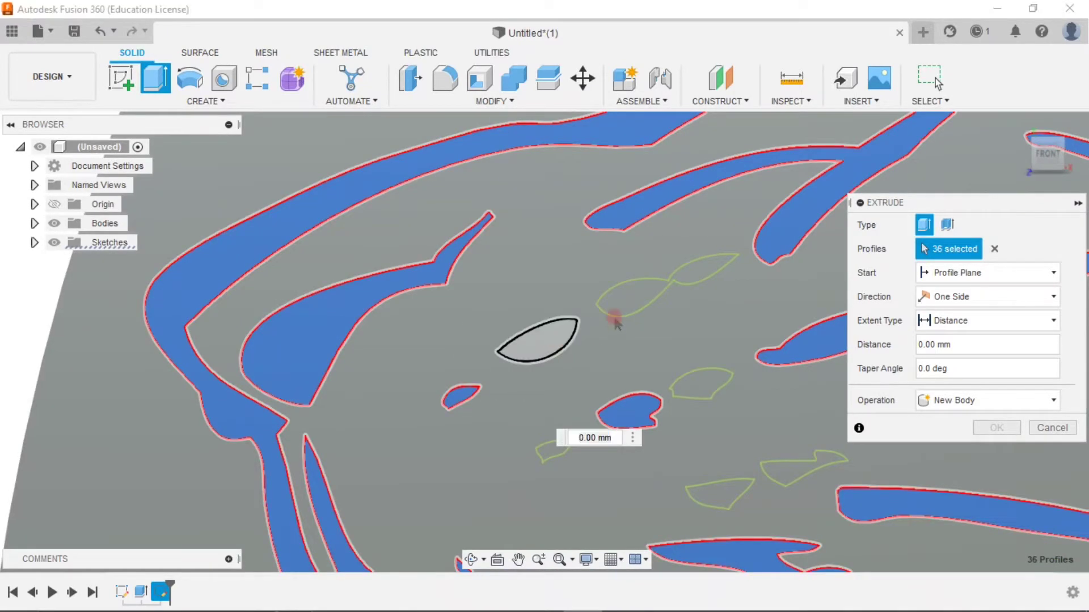
click(622, 298)
click(712, 386)
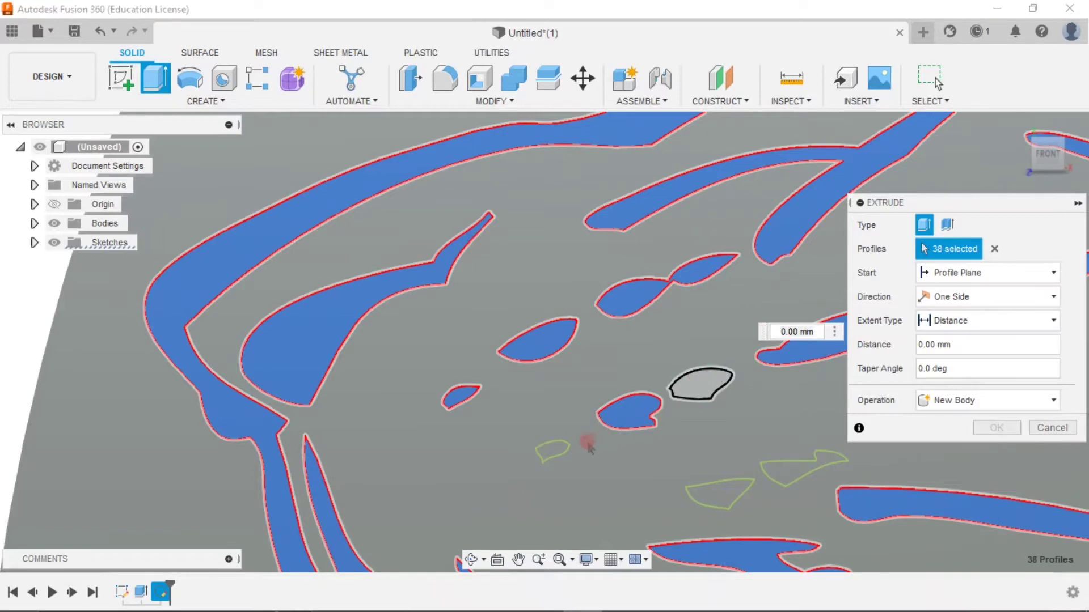
click(557, 453)
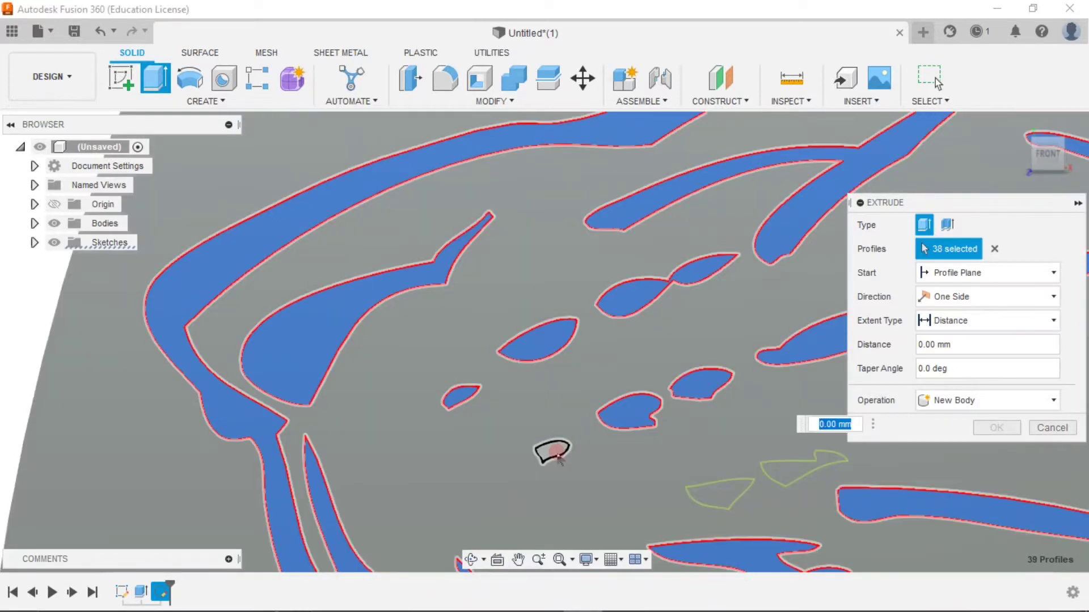
click(734, 489)
click(769, 454)
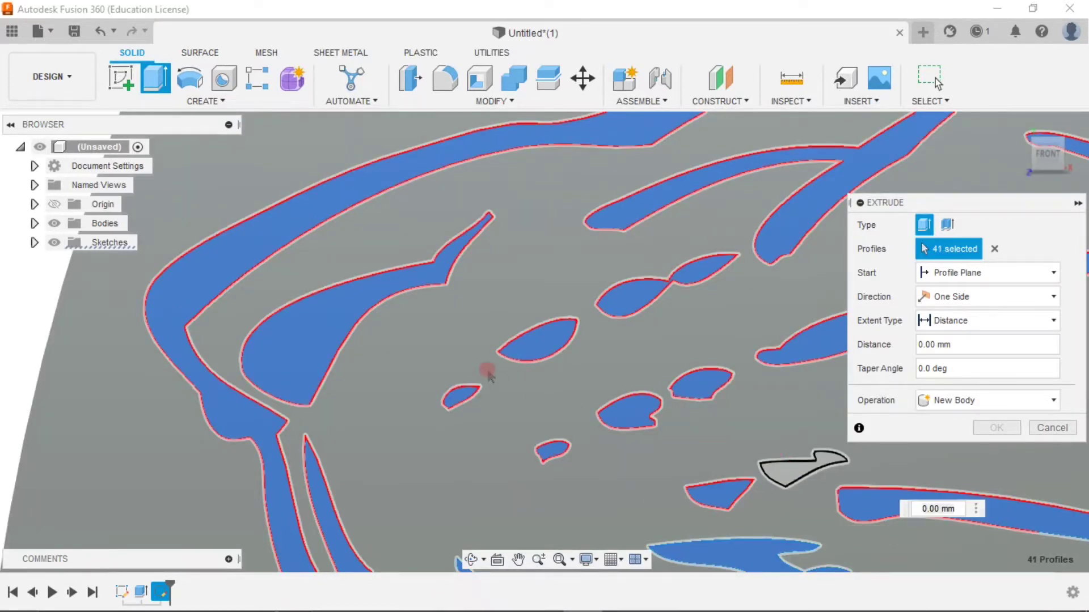
scroll(486, 369, down, 2)
scroll(486, 369, down, 2)
scroll(454, 365, down, 2)
scroll(455, 366, down, 2)
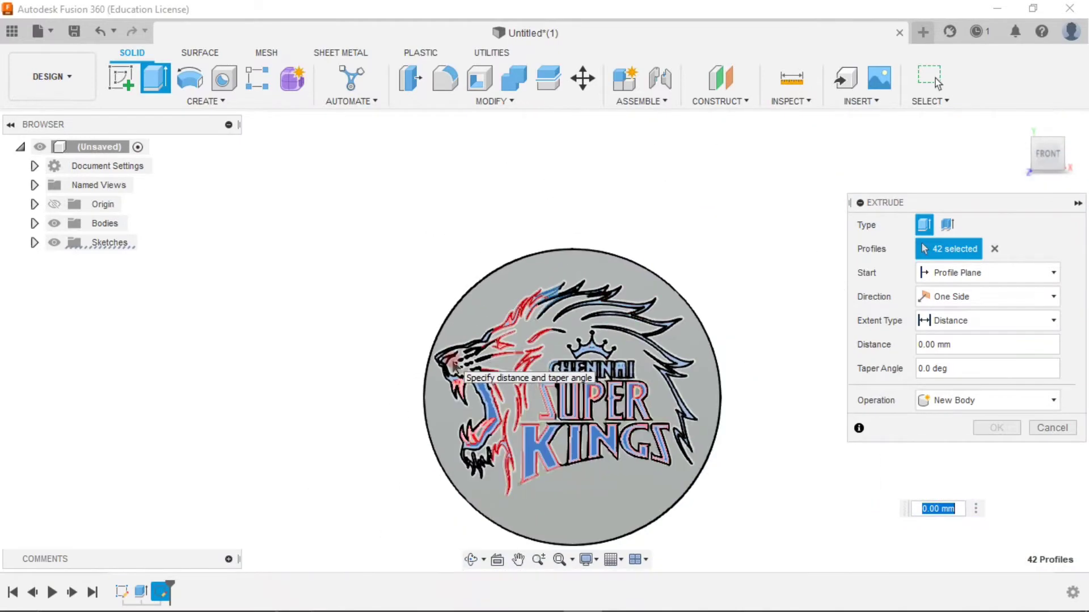
scroll(567, 377, down, 2)
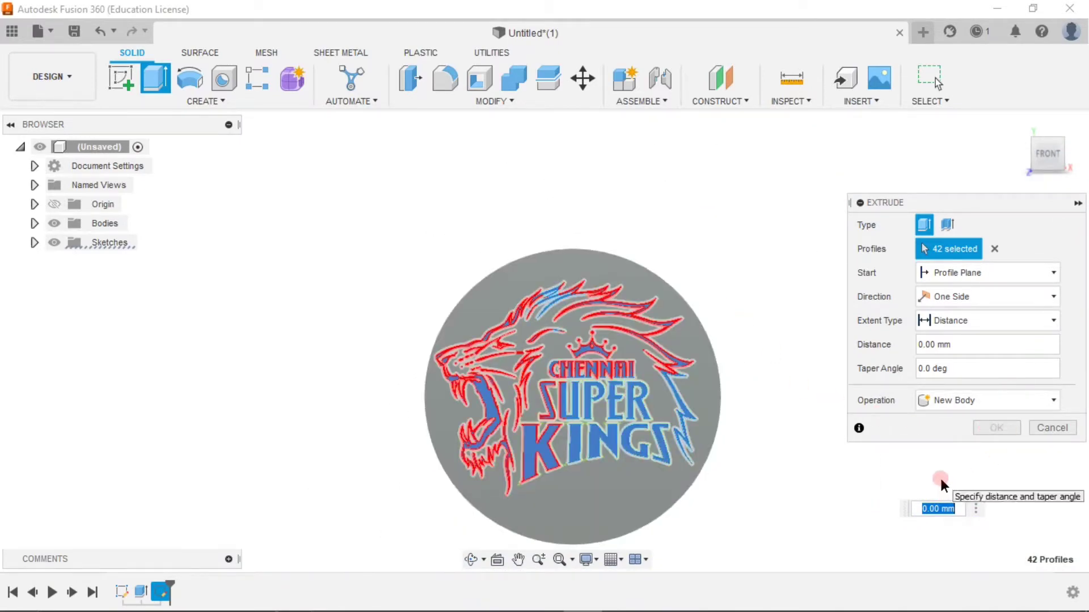
Extrude the logo profiles 1.5 mm as a Join onto the disc.
text(2)
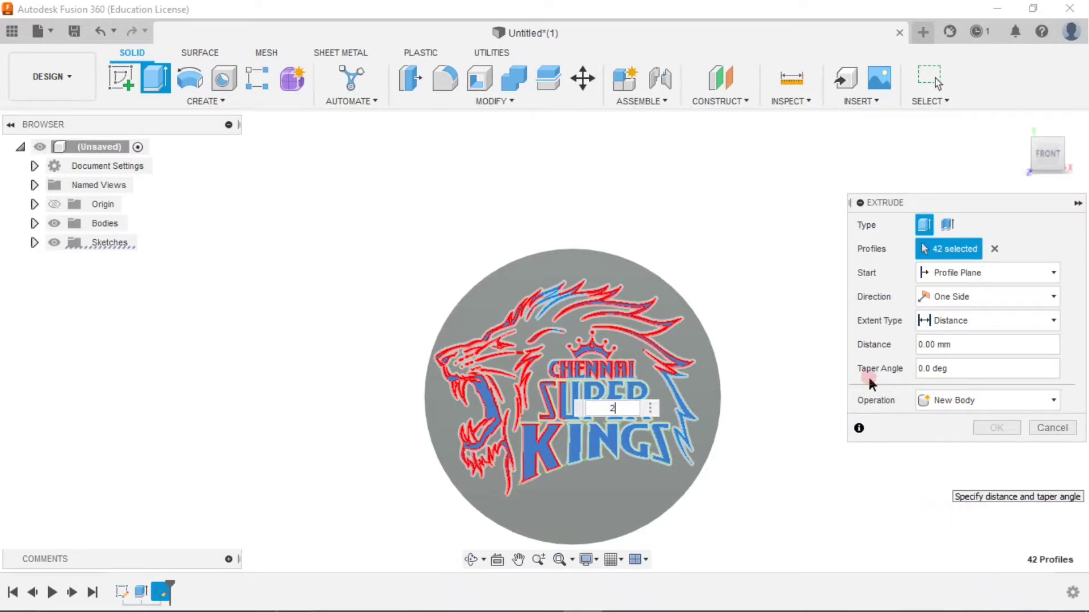
shift+middle_drag(710, 306, 635, 320)
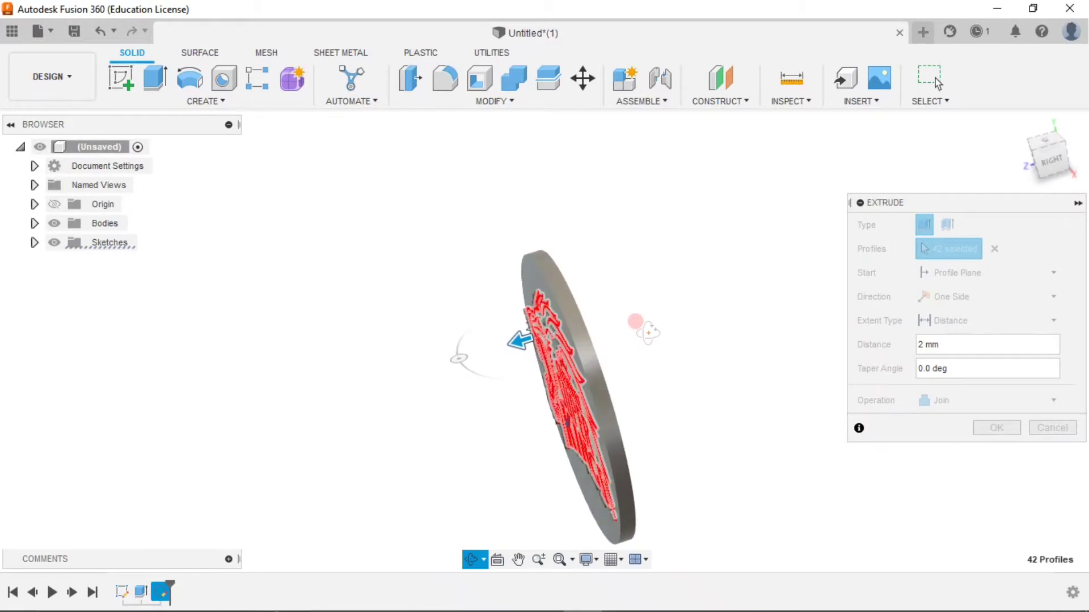
scroll(567, 382, up, 3)
scroll(585, 366, up, 3)
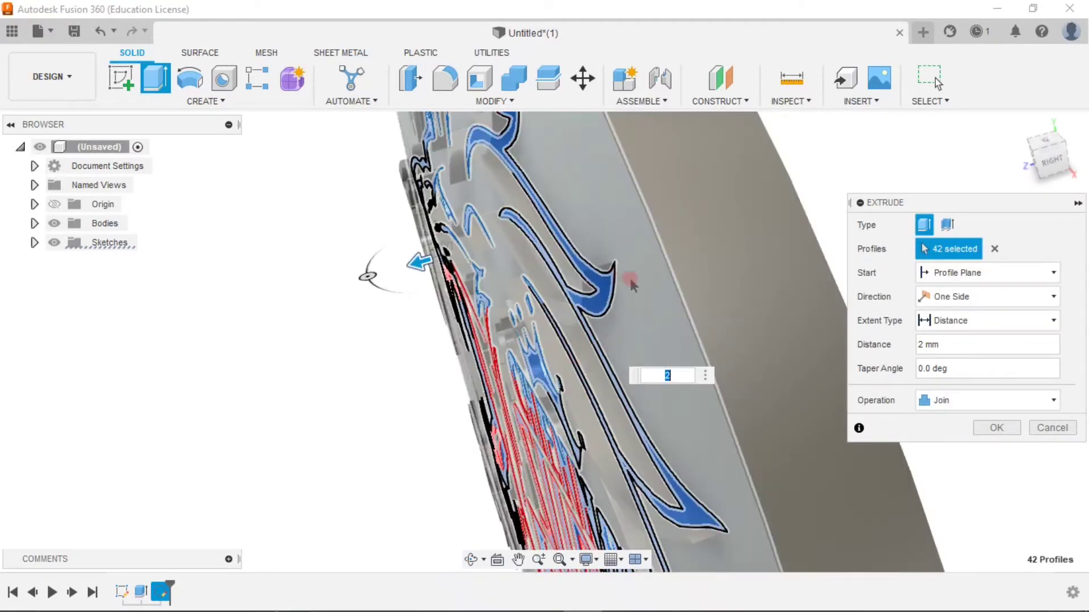
shift+middle_drag(632, 284, 688, 304)
click(972, 346)
text(1.5)
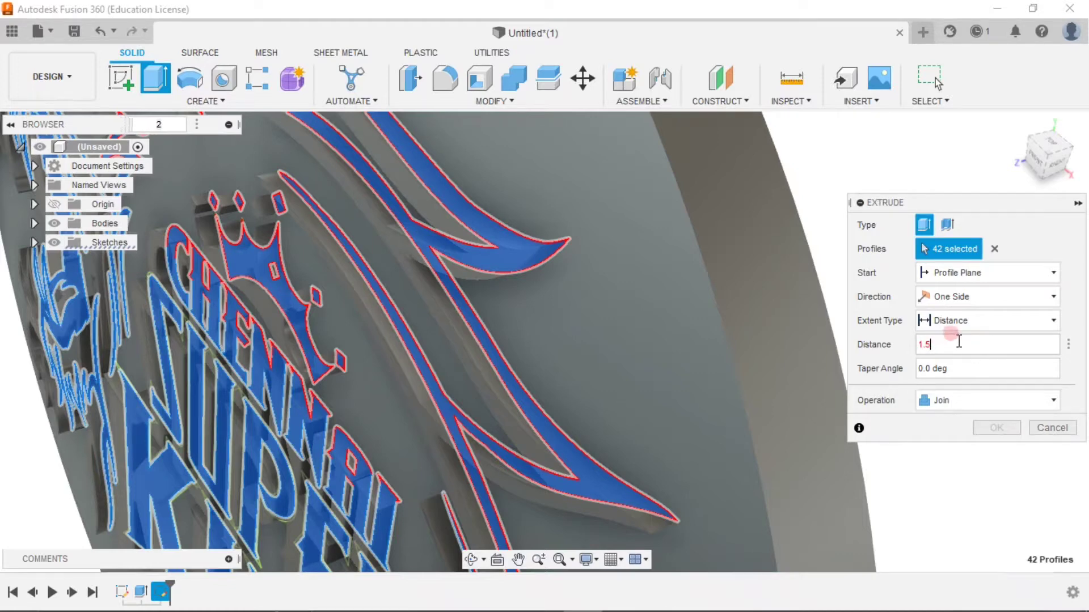
key(Return)
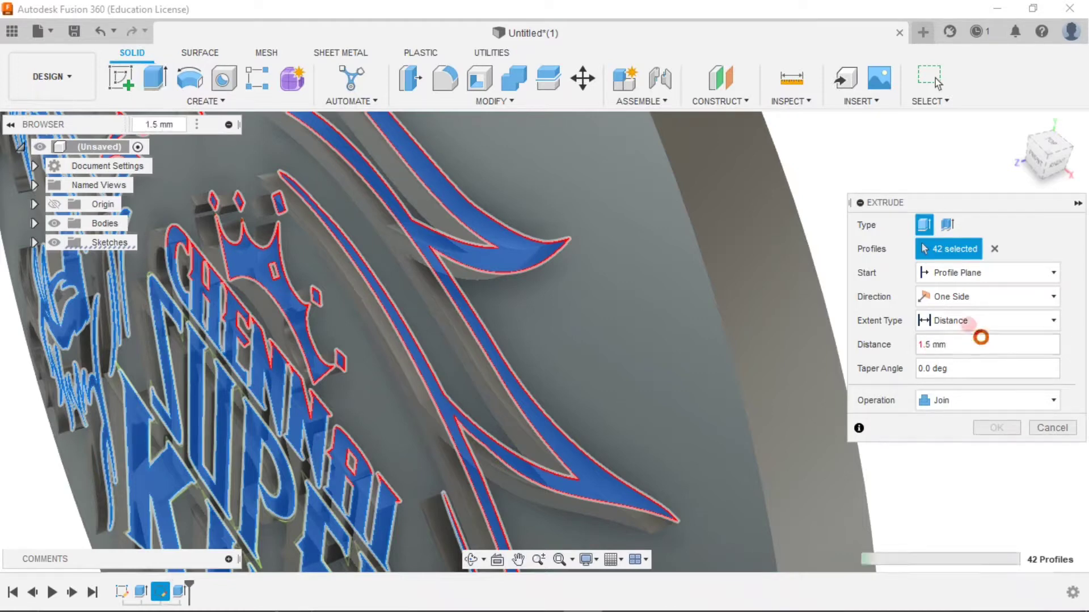
click(1000, 433)
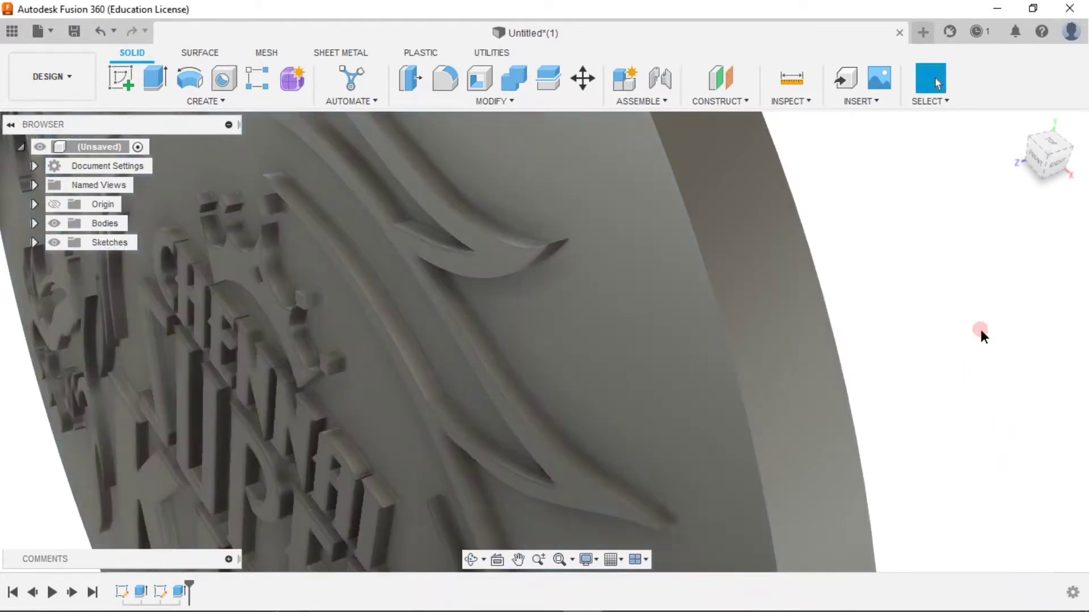
Return to the home view and orbit to inspect the embossed coin.
click(1011, 129)
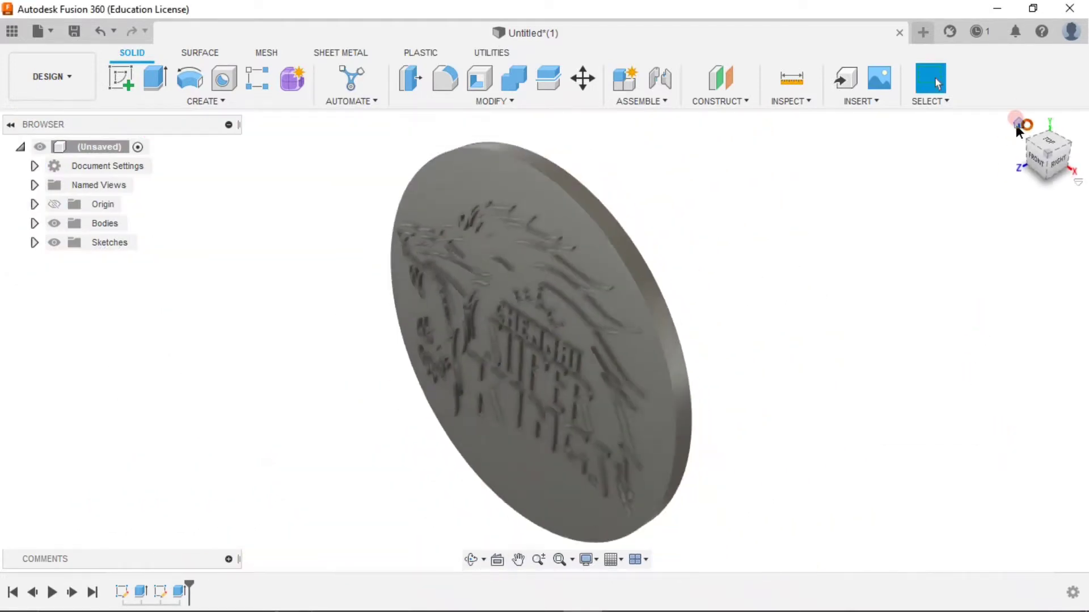
mouse_move(672, 326)
mouse_down()
mouse_move(732, 335)
mouse_move(736, 386)
mouse_up()
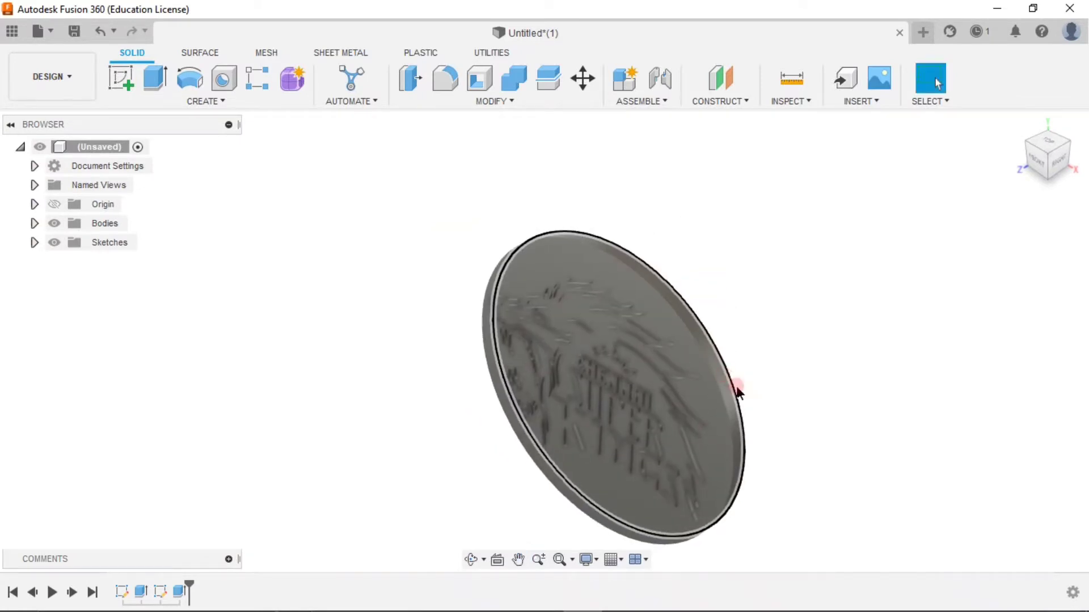
mouse_move(737, 391)
shift+middle_down()
mouse_move(754, 329)
mouse_move(811, 243)
mouse_move(781, 221)
mouse_move(822, 304)
shift+middle_up()
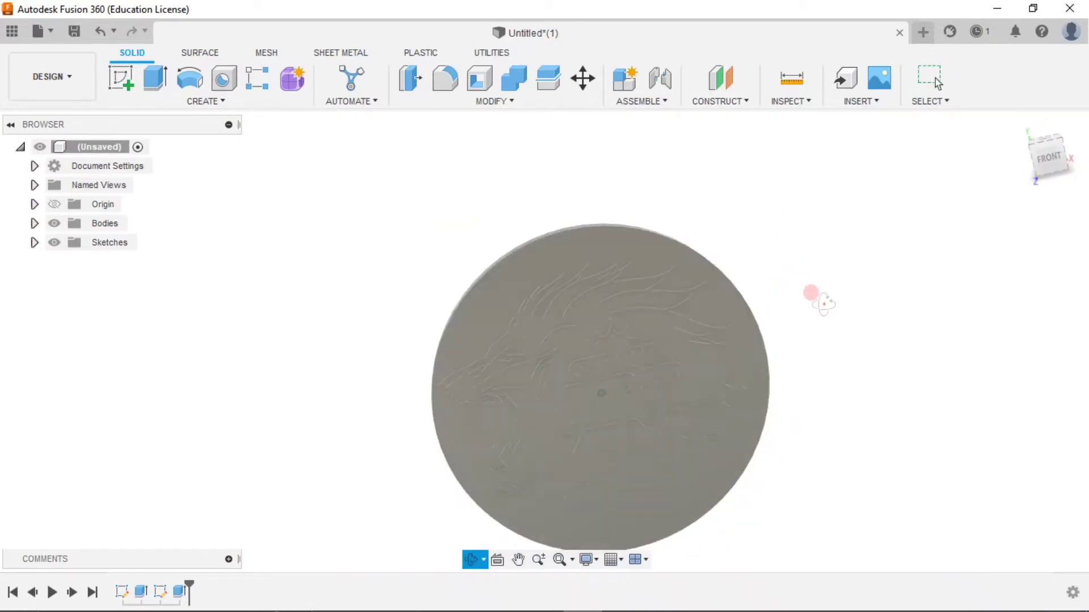
mouse_move(822, 303)
mouse_down()
mouse_move(705, 304)
mouse_move(773, 323)
mouse_move(861, 315)
mouse_move(826, 301)
mouse_move(805, 337)
mouse_up()
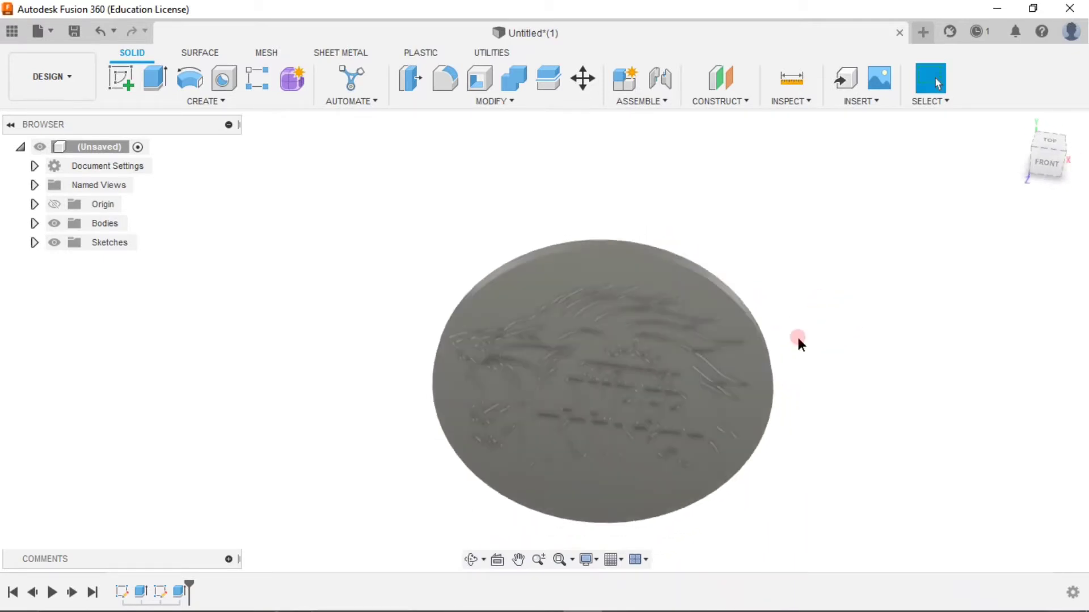
Search the appearance library for gold and apply Gold - Polished to the coin.
key(a)
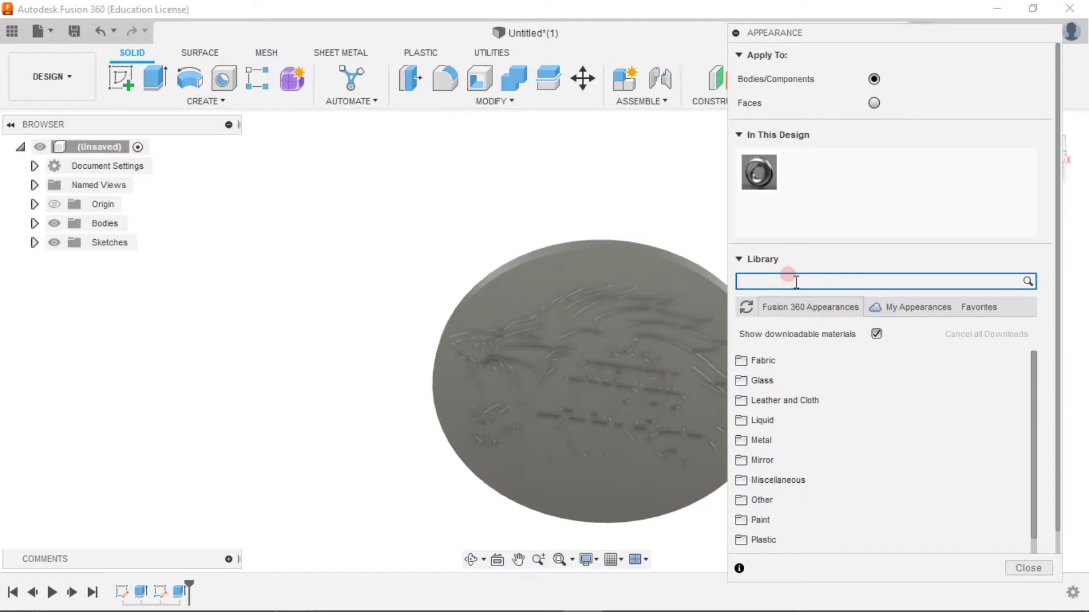
text(GOLD)
key(Return)
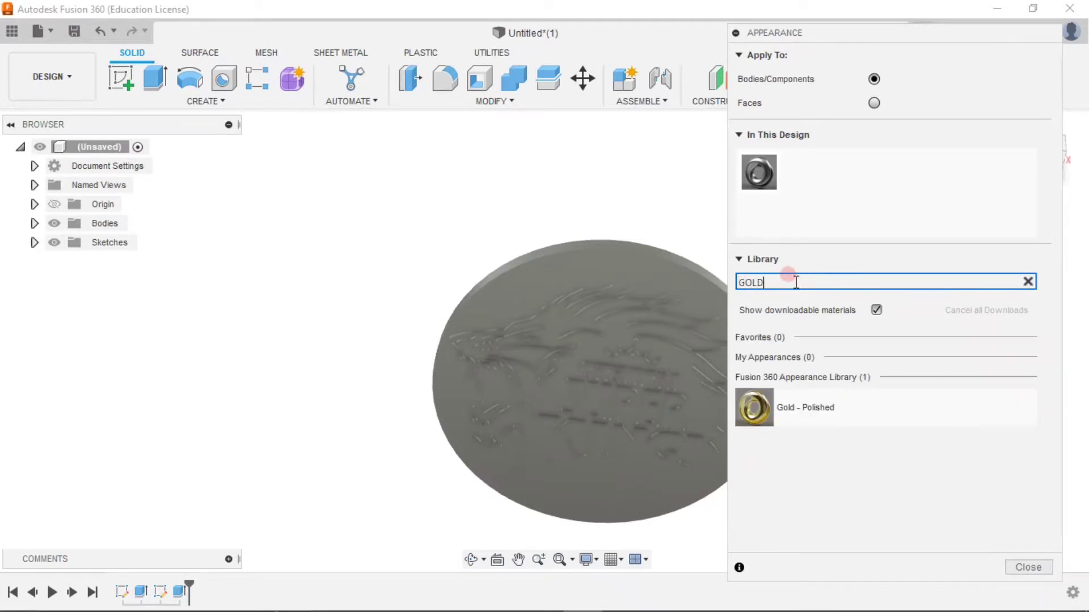
drag(870, 380, 653, 290)
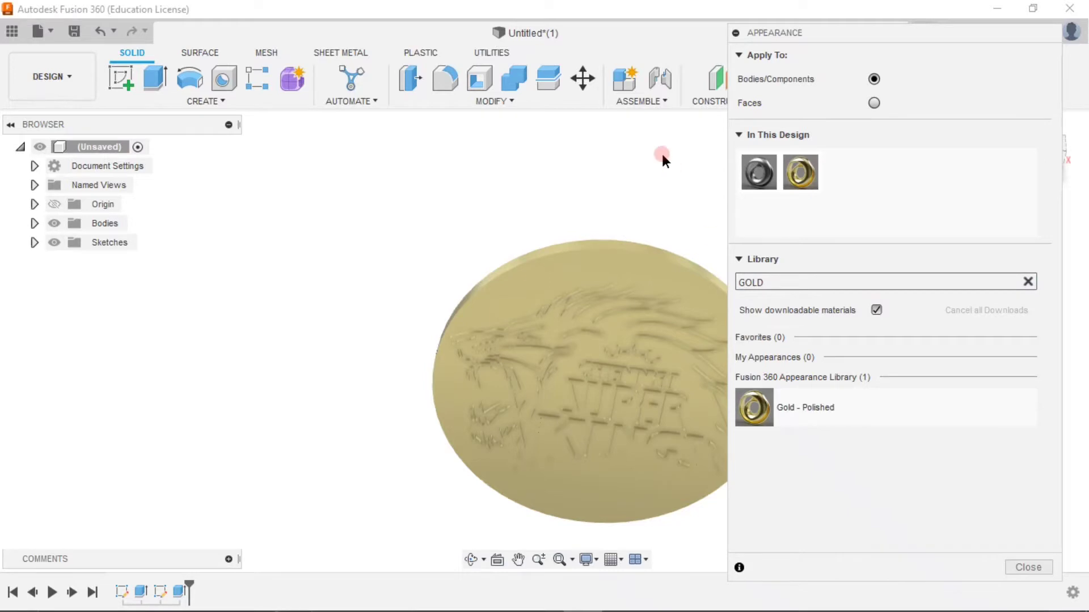
Orbit the gold coin to inspect the finish and relief shading.
shift+middle_drag(654, 199, 595, 202)
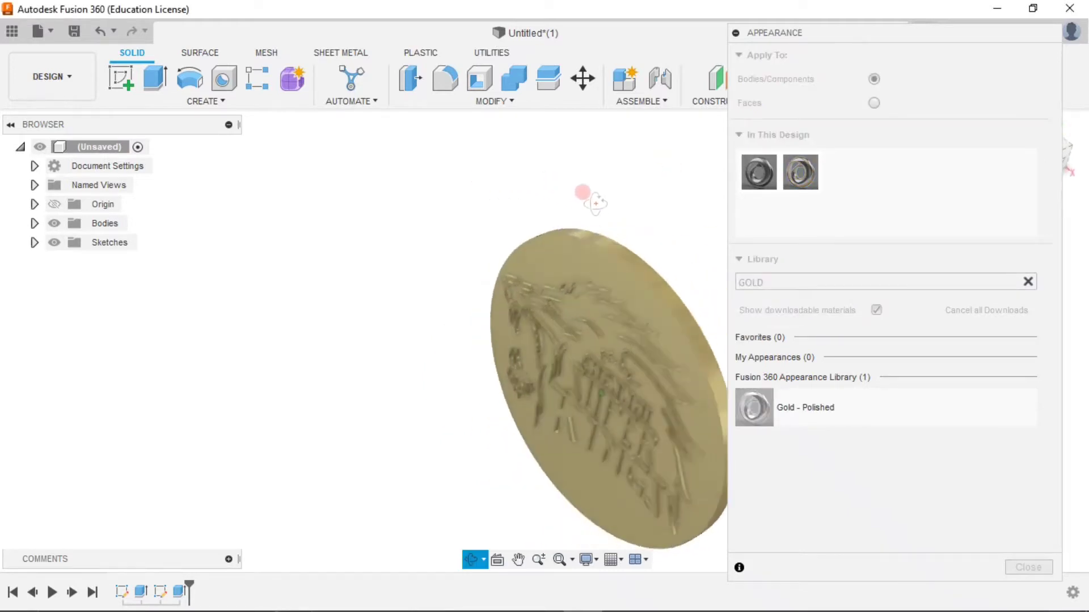
shift+middle_drag(291, 289, 474, 380)
scroll(458, 272, up, 3)
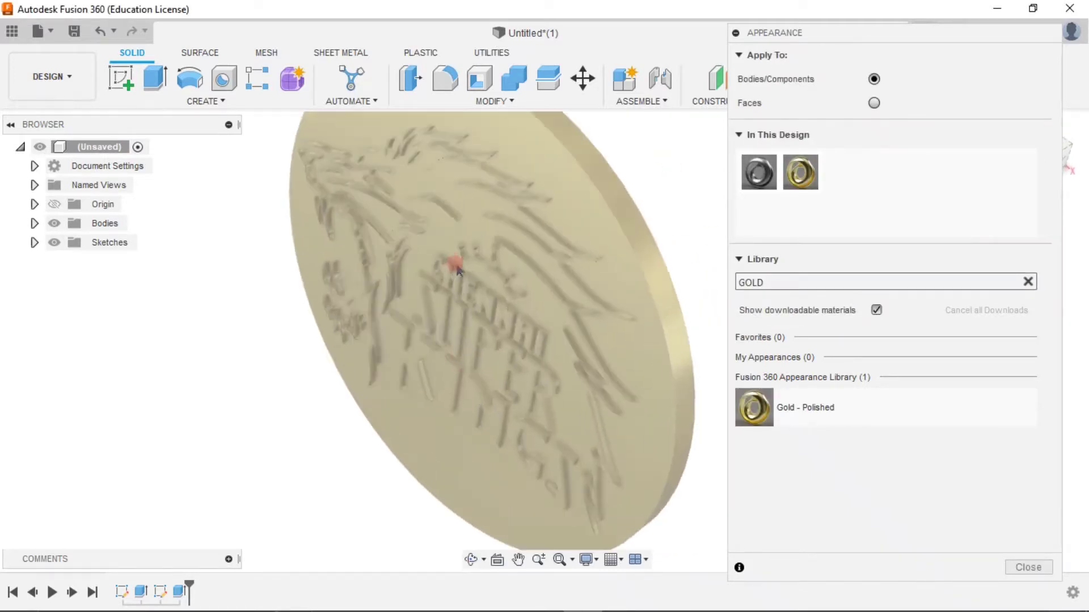
shift+middle_drag(302, 446, 321, 432)
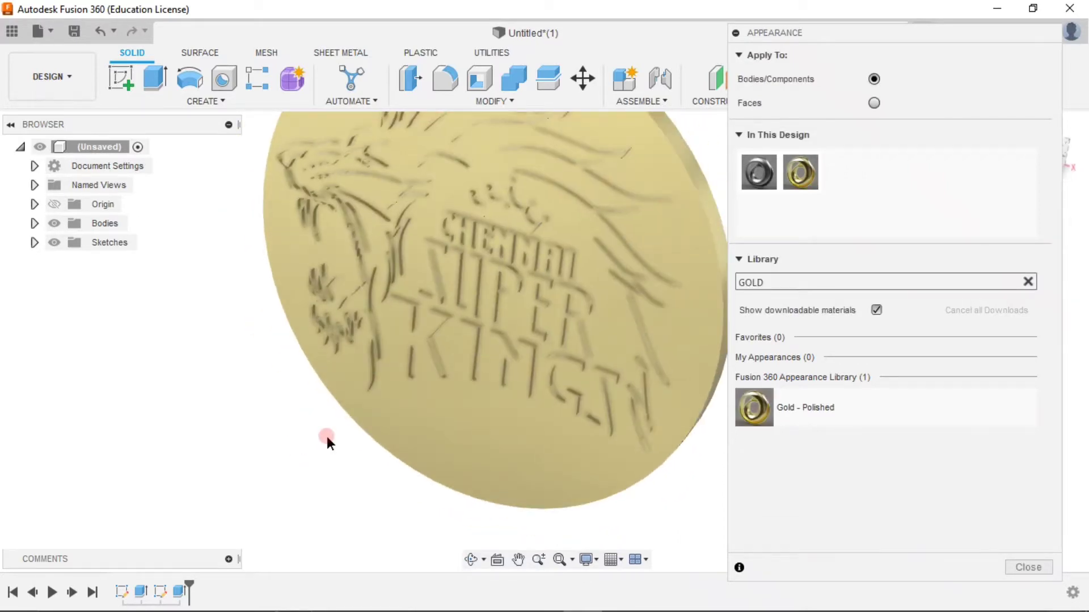
mouse_move(326, 437)
shift+middle_down()
mouse_move(351, 372)
mouse_move(400, 465)
mouse_move(250, 428)
mouse_move(355, 243)
mouse_move(343, 235)
mouse_move(587, 335)
shift+middle_up()
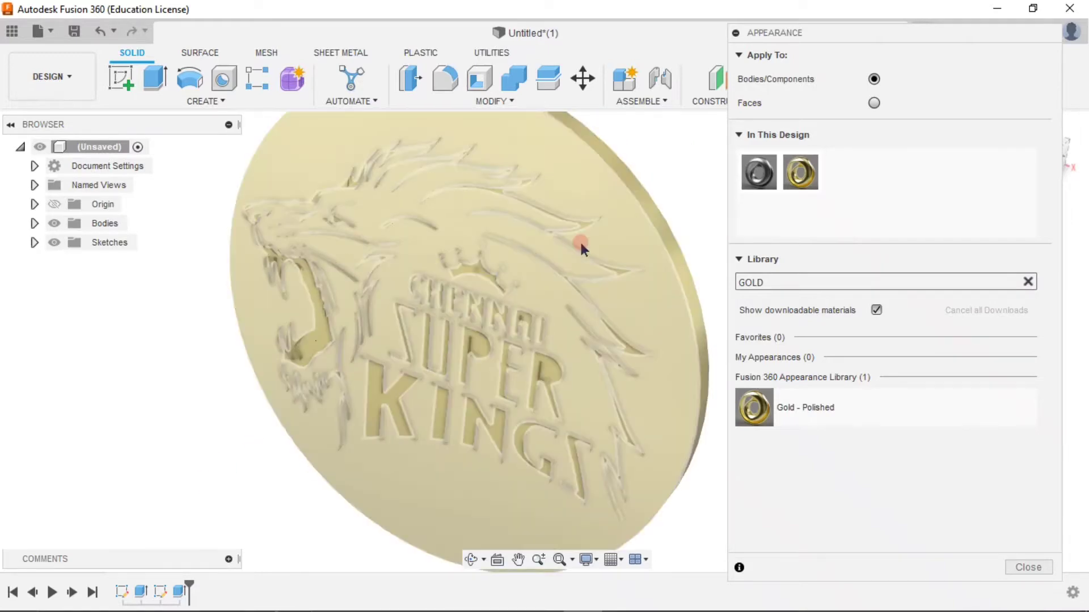
mouse_move(580, 240)
shift+middle_down()
mouse_move(518, 322)
mouse_move(600, 298)
mouse_move(546, 372)
mouse_move(515, 372)
shift+middle_up()
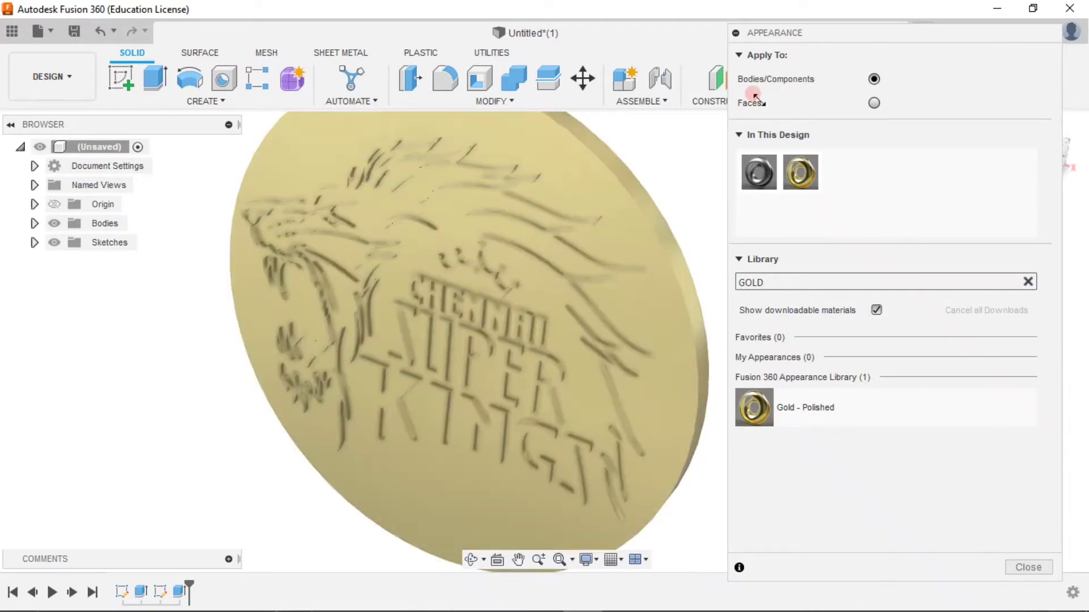
Set appearances to apply to faces and find Paint - Enamel Glossy (Blue) in the library.
click(873, 103)
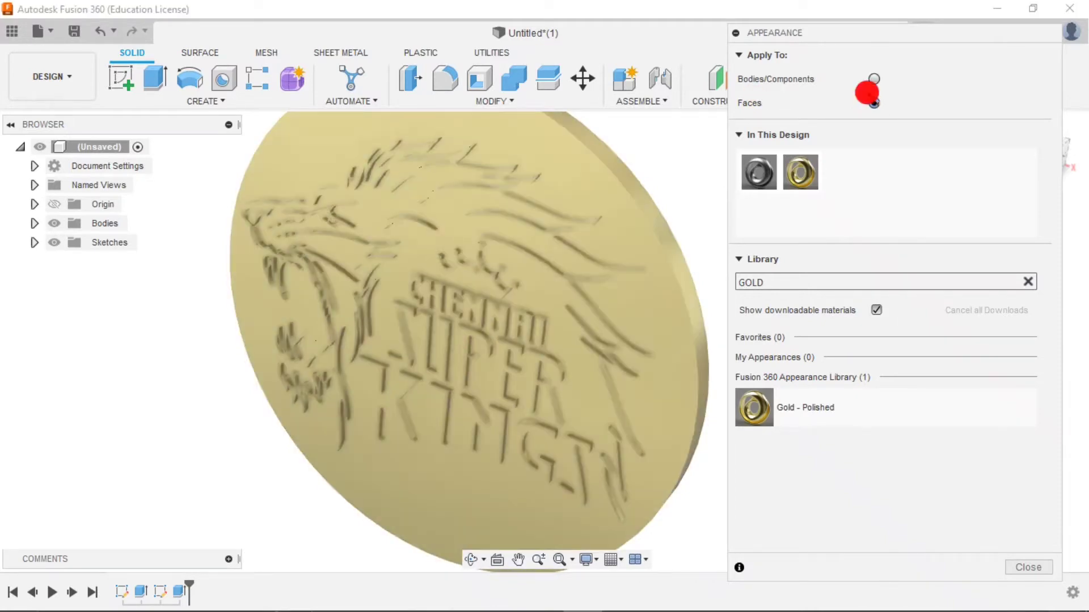
click(811, 279)
text(BLU)
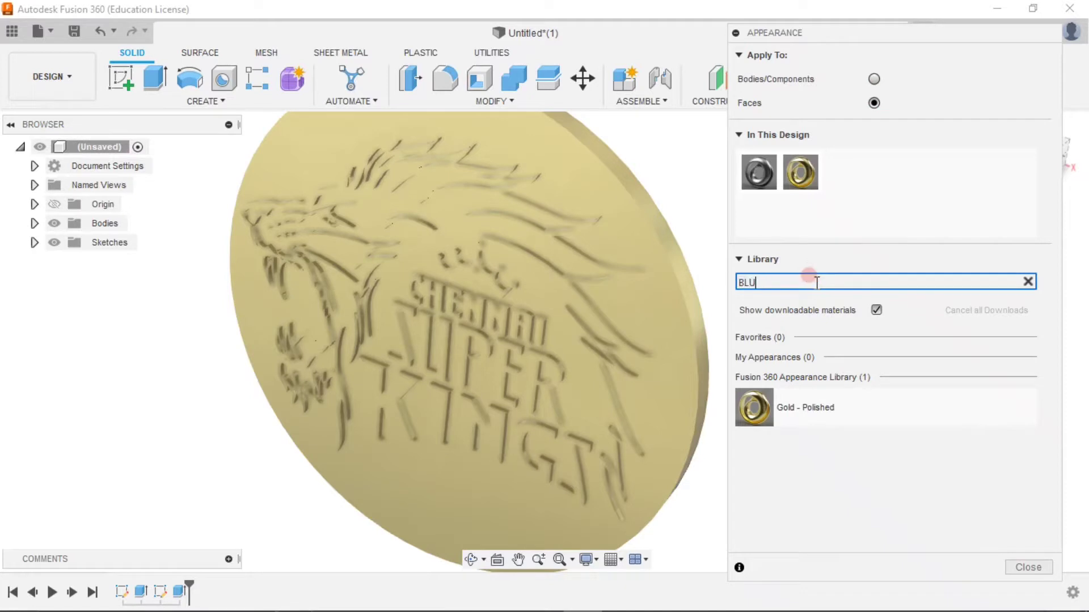
text(E)
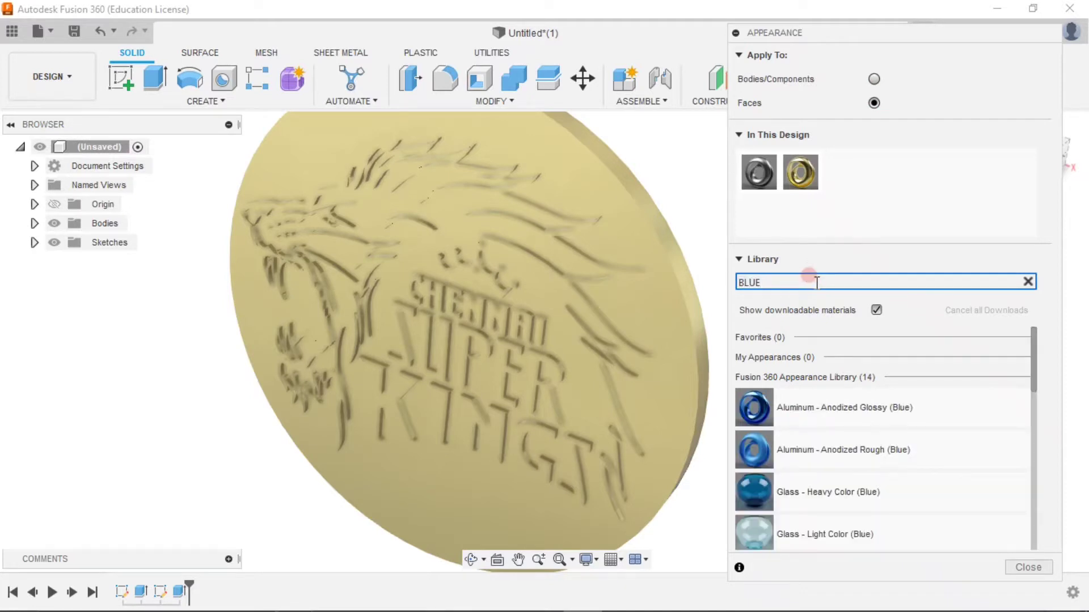
click(868, 419)
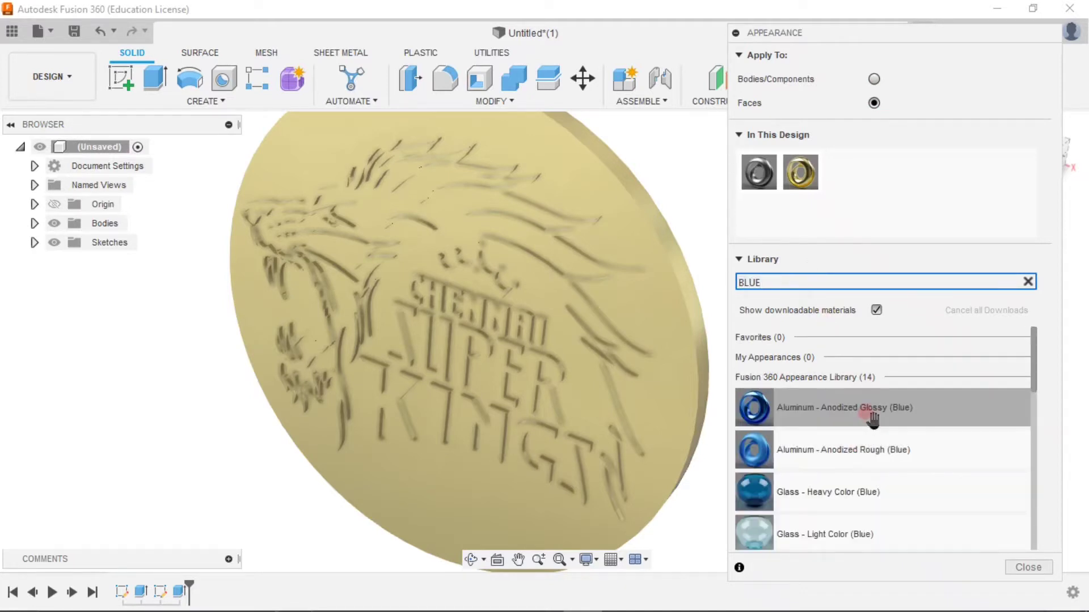
scroll(872, 420, down, 1)
scroll(868, 450, down, 3)
scroll(870, 456, down, 3)
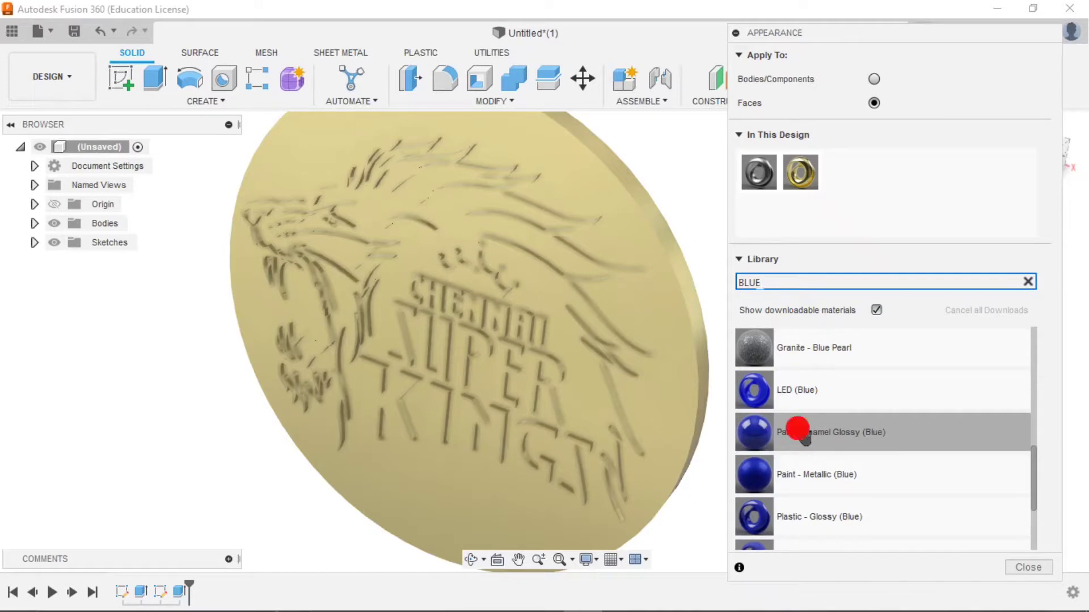
Paint the R of SUPER and the A, N, N of CHENNAI glossy blue.
drag(798, 429, 544, 394)
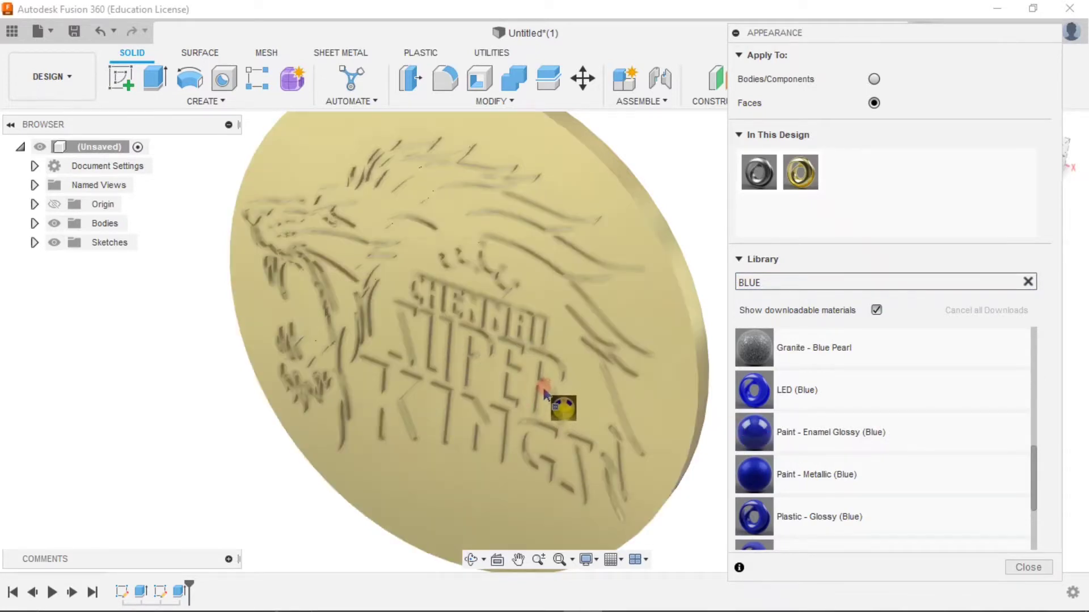
drag(543, 394, 530, 378)
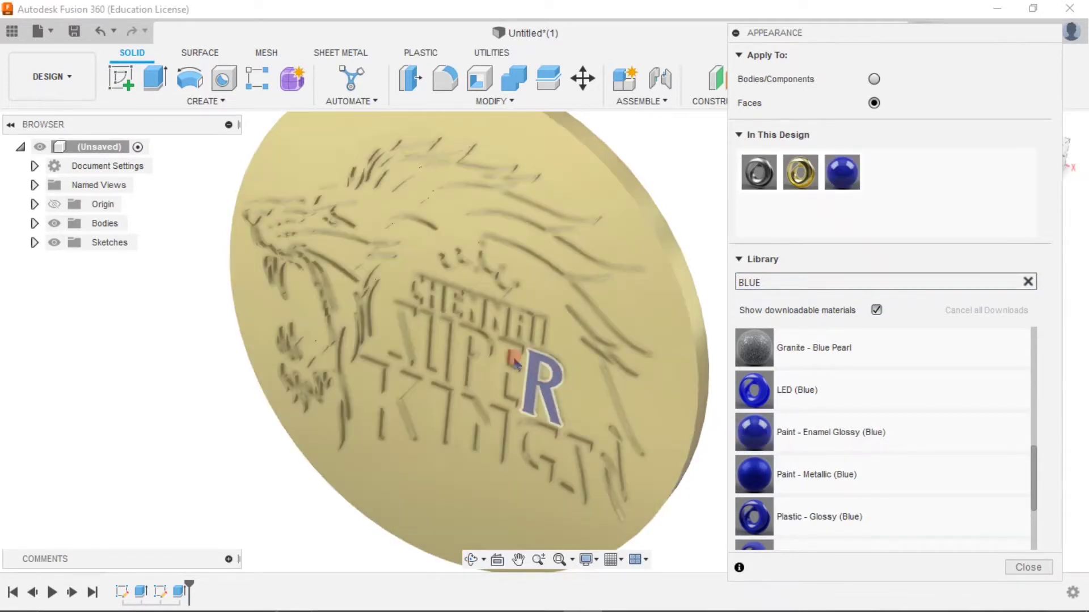
scroll(511, 357, up, 2)
scroll(448, 349, up, 3)
scroll(448, 349, up, 2)
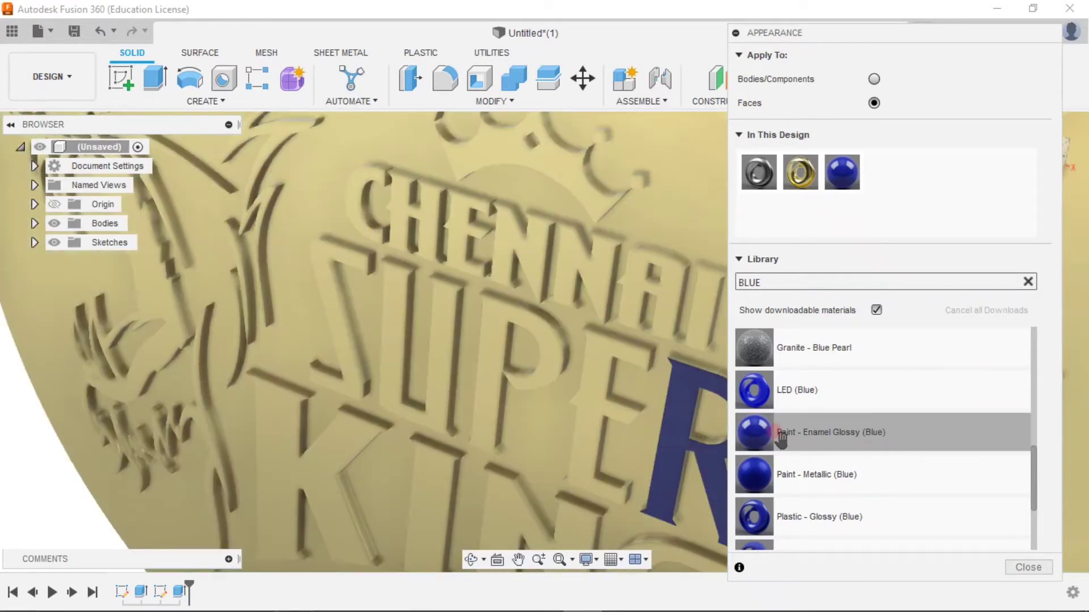
drag(802, 173, 668, 268)
drag(842, 173, 597, 264)
drag(842, 173, 527, 241)
drag(842, 173, 528, 250)
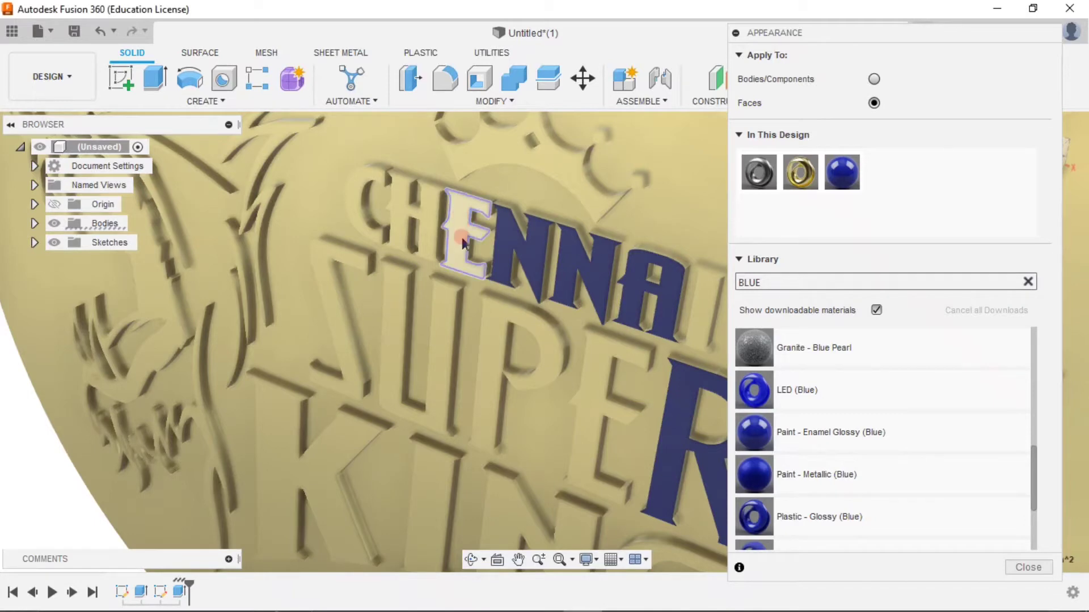
Select the E, H, C, I of CHENNAI and E, P of SUPER, applying blue while removing existing colours.
click(462, 243)
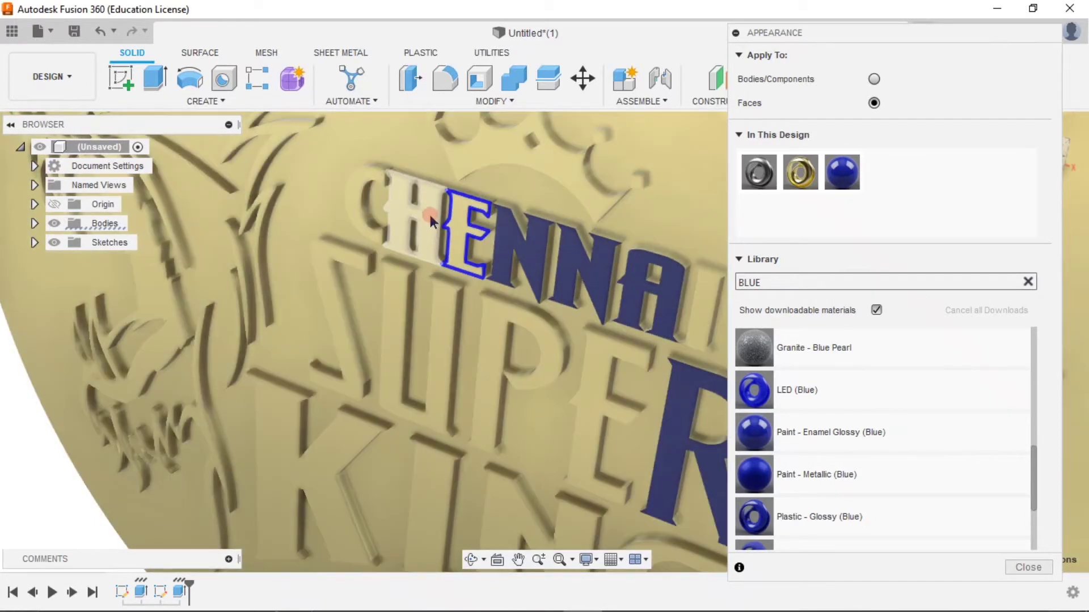
ctrl+click(430, 215)
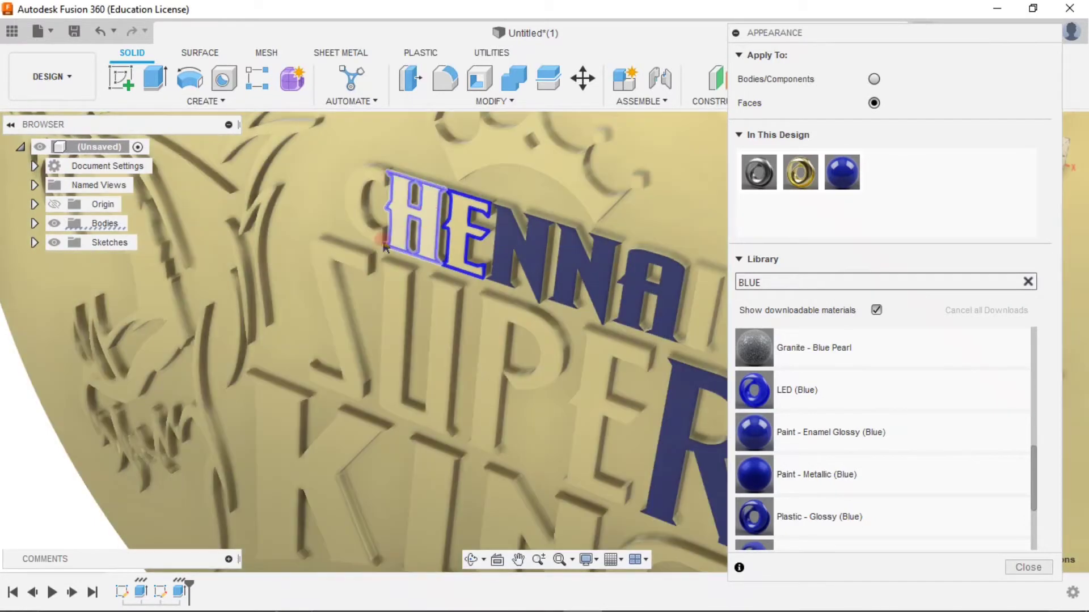
ctrl+click(359, 185)
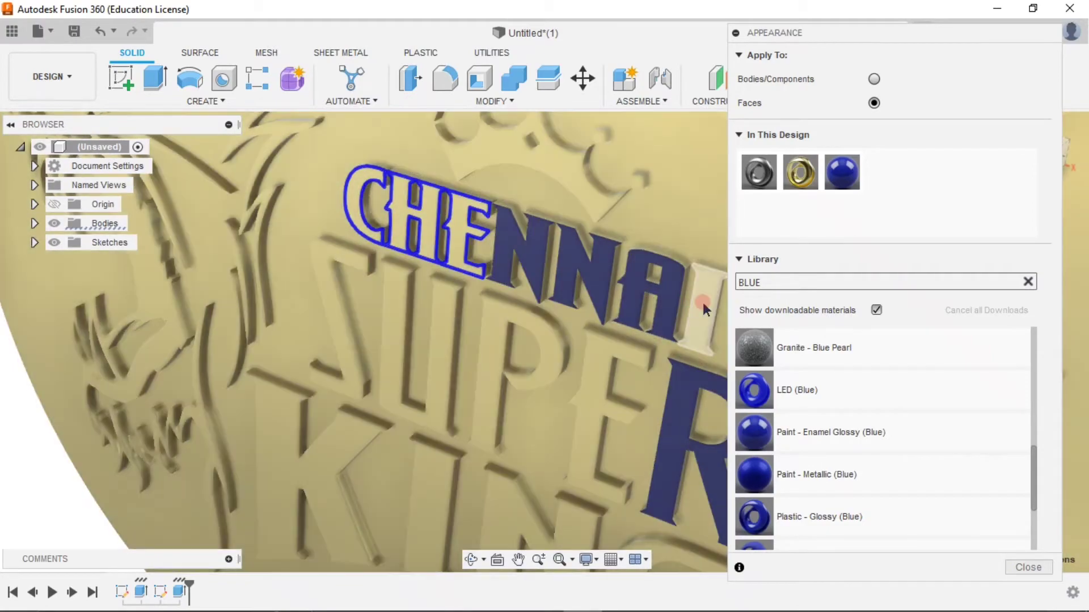
ctrl+click(697, 309)
ctrl+click(603, 359)
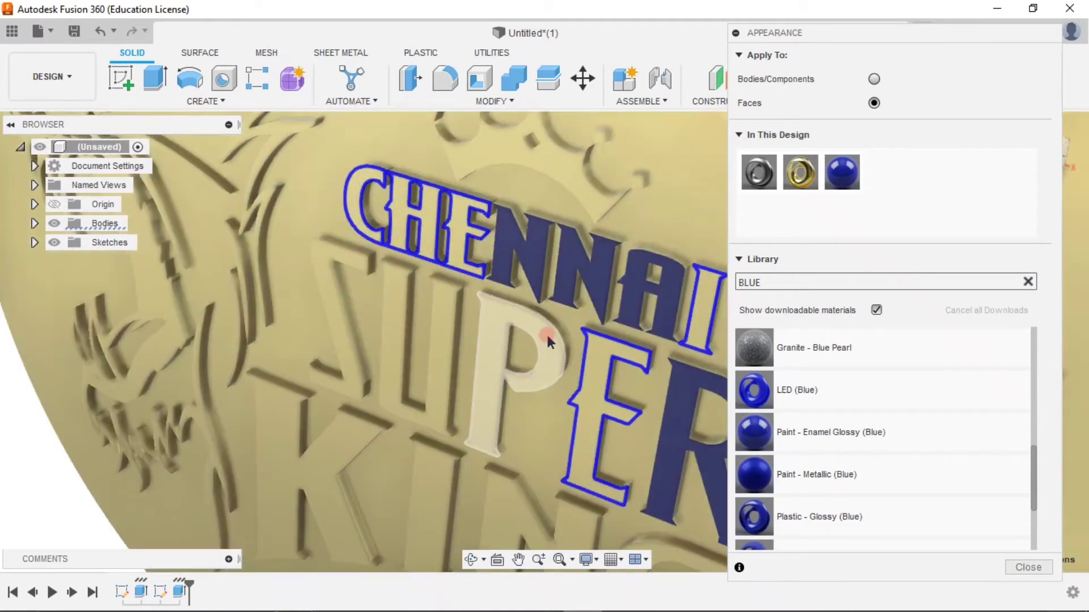
ctrl+click(546, 332)
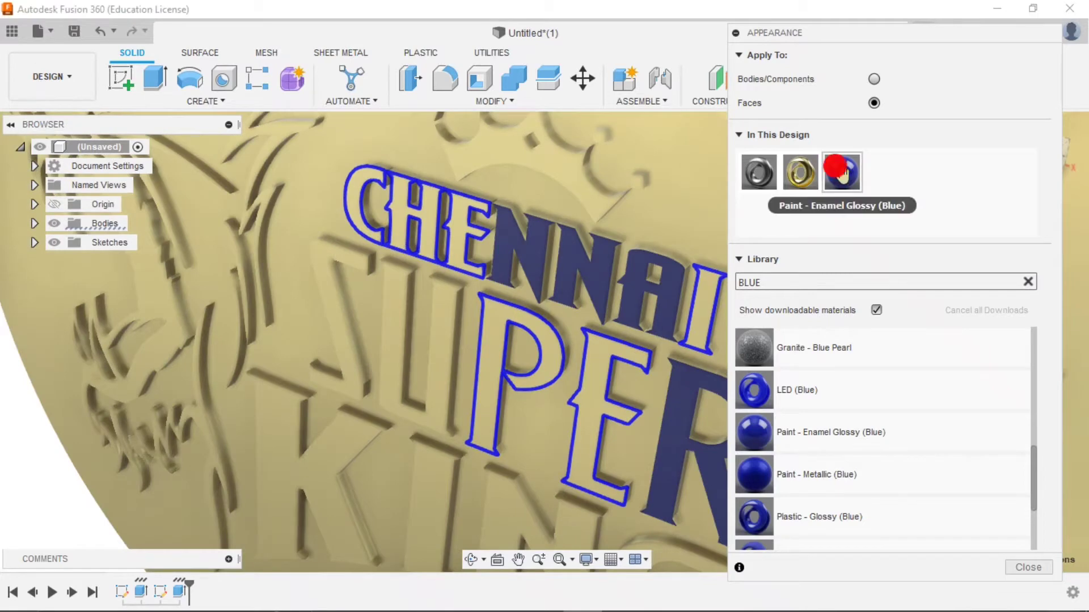
drag(843, 172, 715, 301)
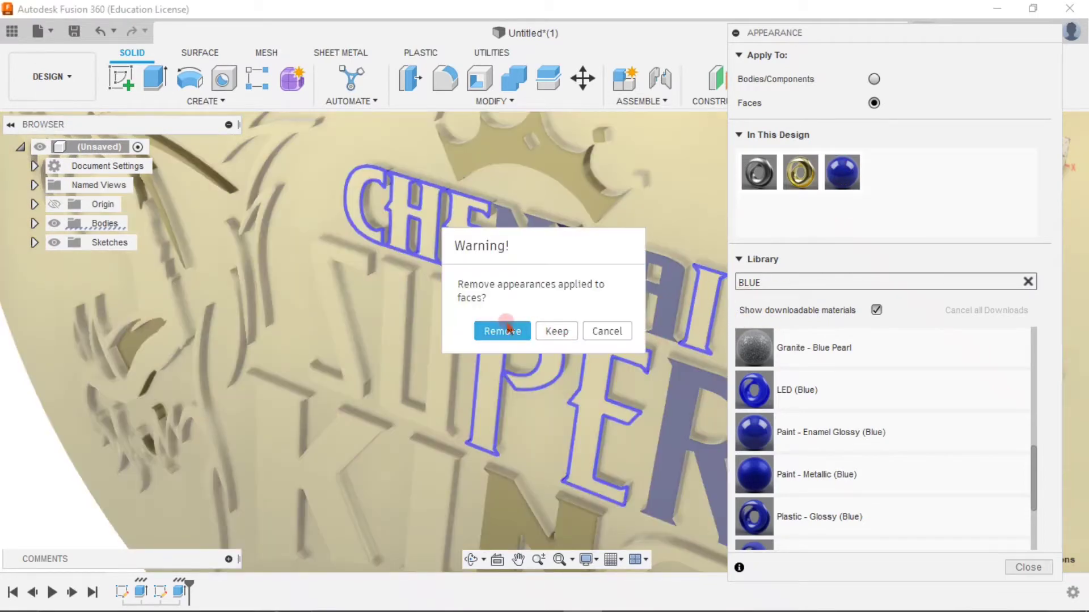
click(512, 332)
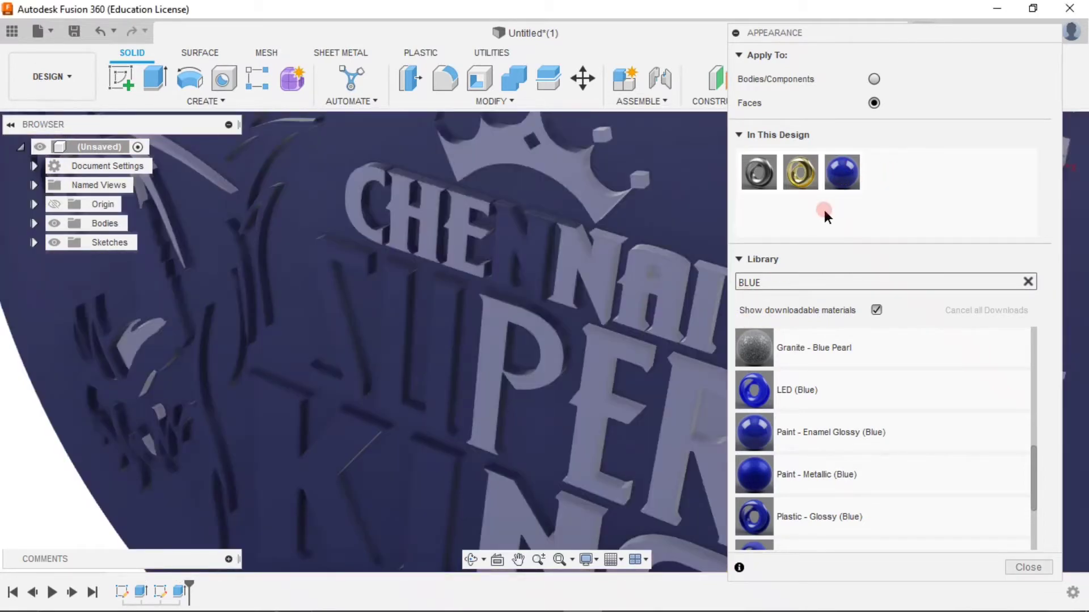
Undo the all-blue coin and reapply the blue enamel to the logo.
key(ctrl+z)
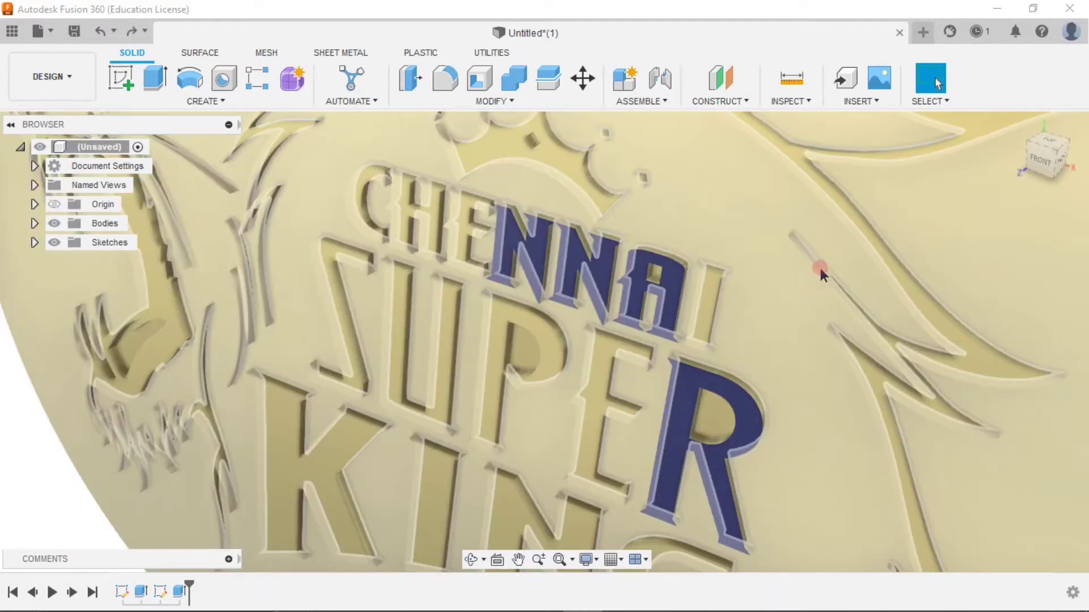
key(a)
drag(771, 179, 497, 220)
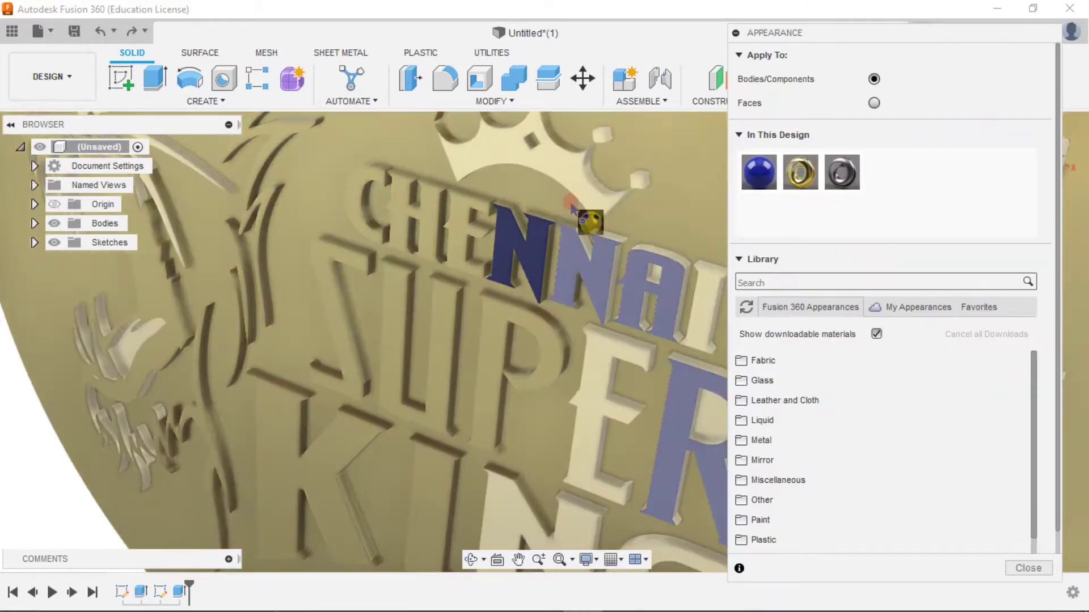
click(576, 331)
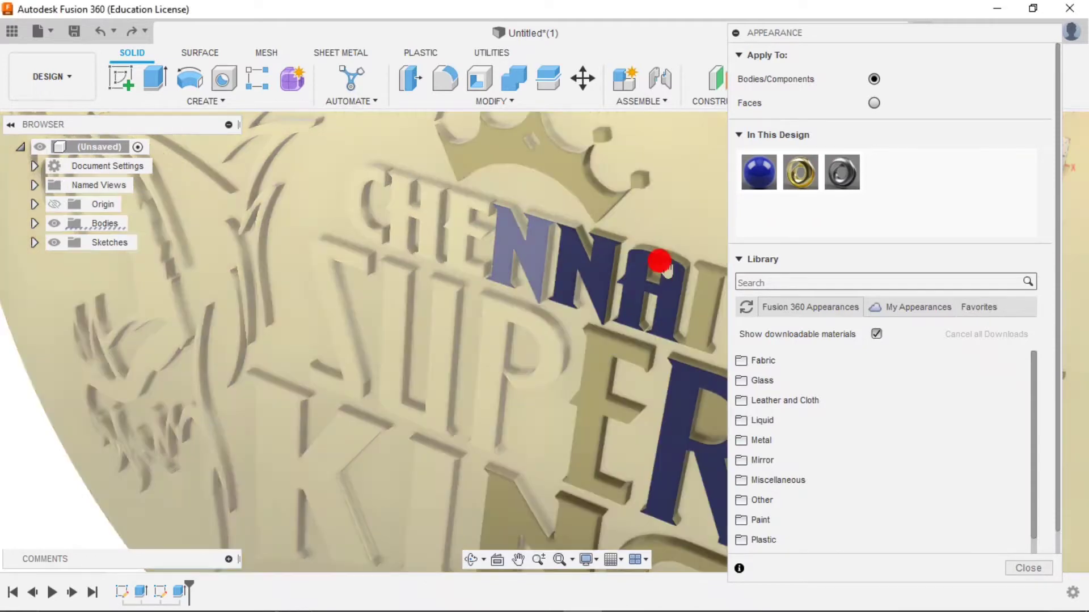
drag(758, 172, 458, 222)
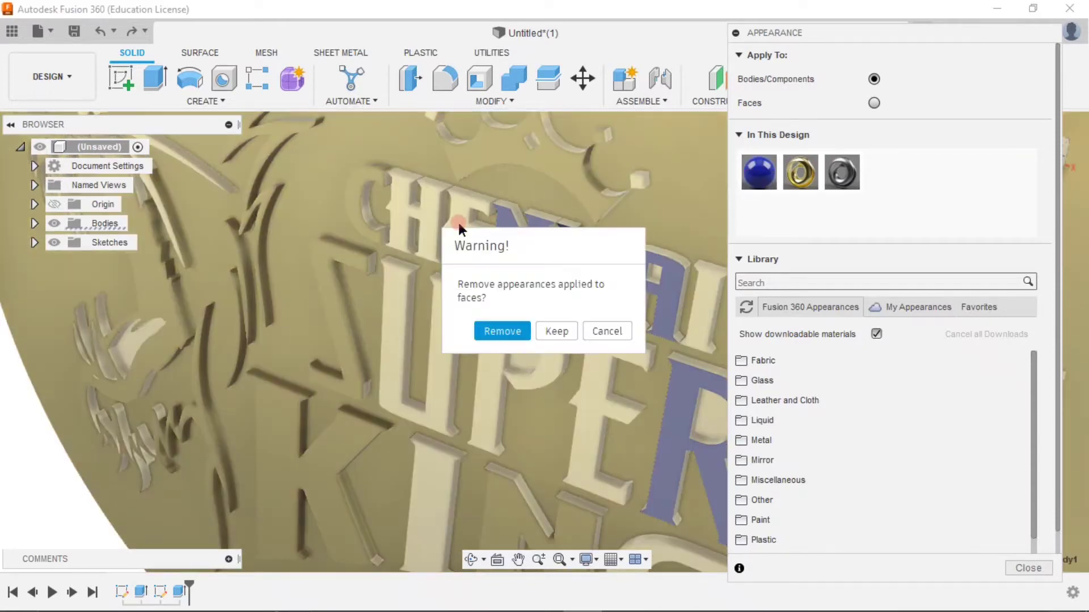
click(517, 332)
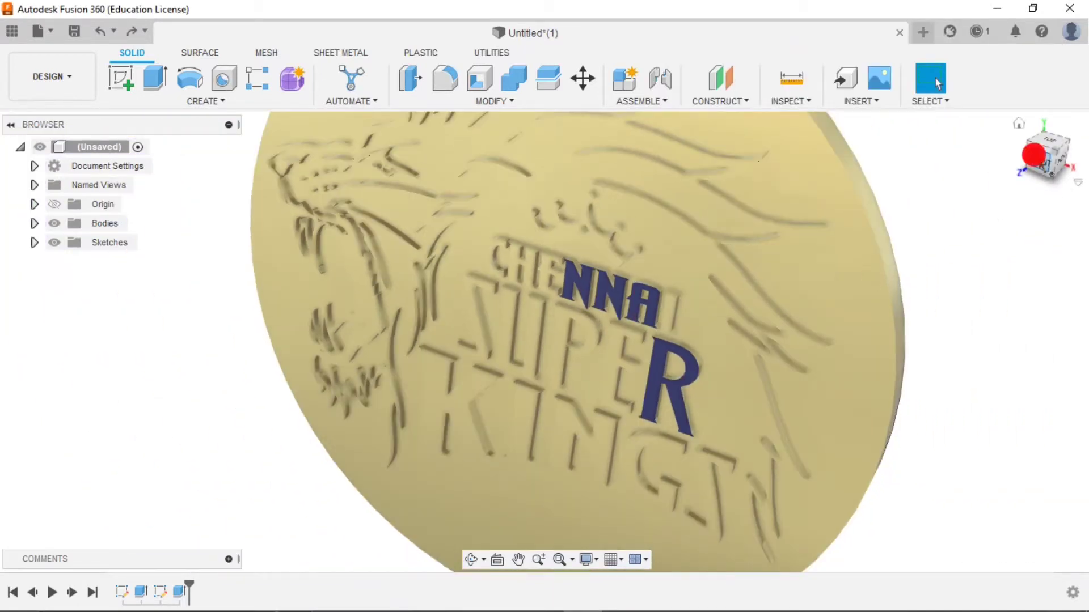
From the front view, try blue on the H face, then revert the logo to gold.
click(1017, 160)
scroll(679, 249, up, 3)
click(410, 295)
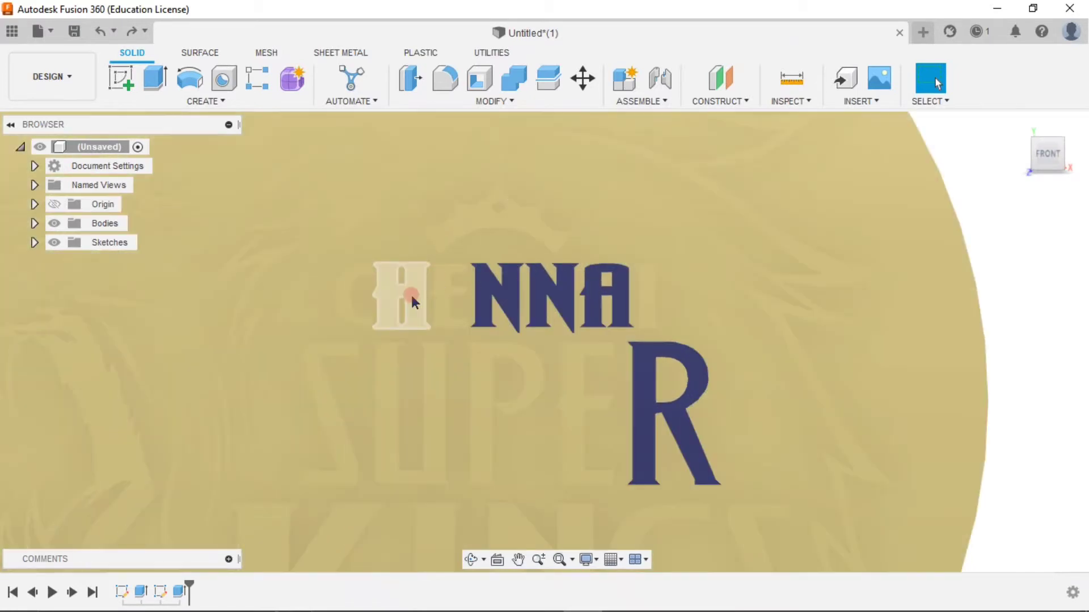
key(a)
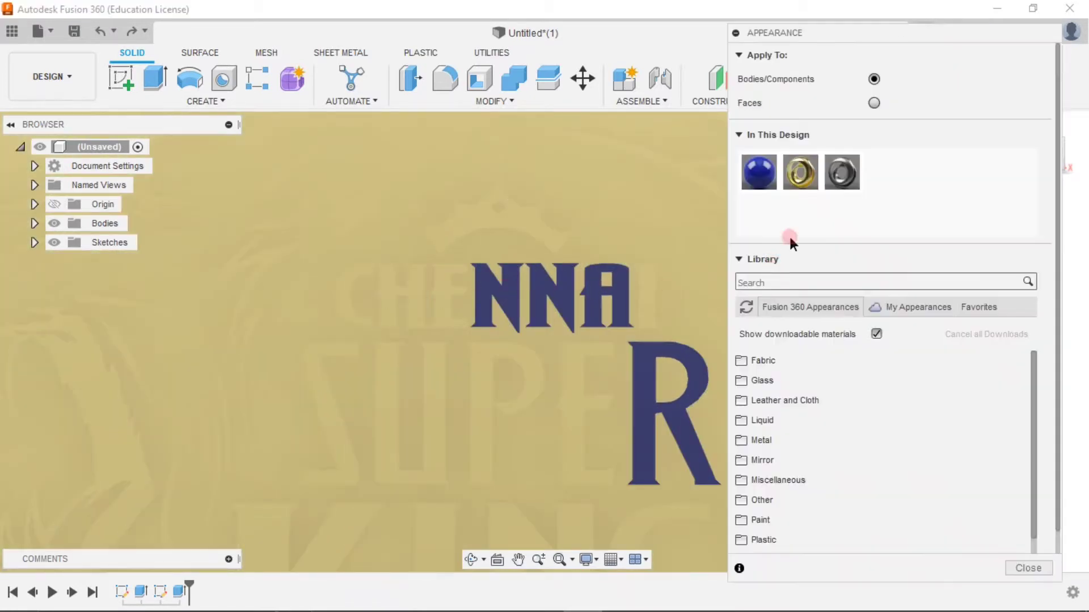
drag(760, 173, 446, 304)
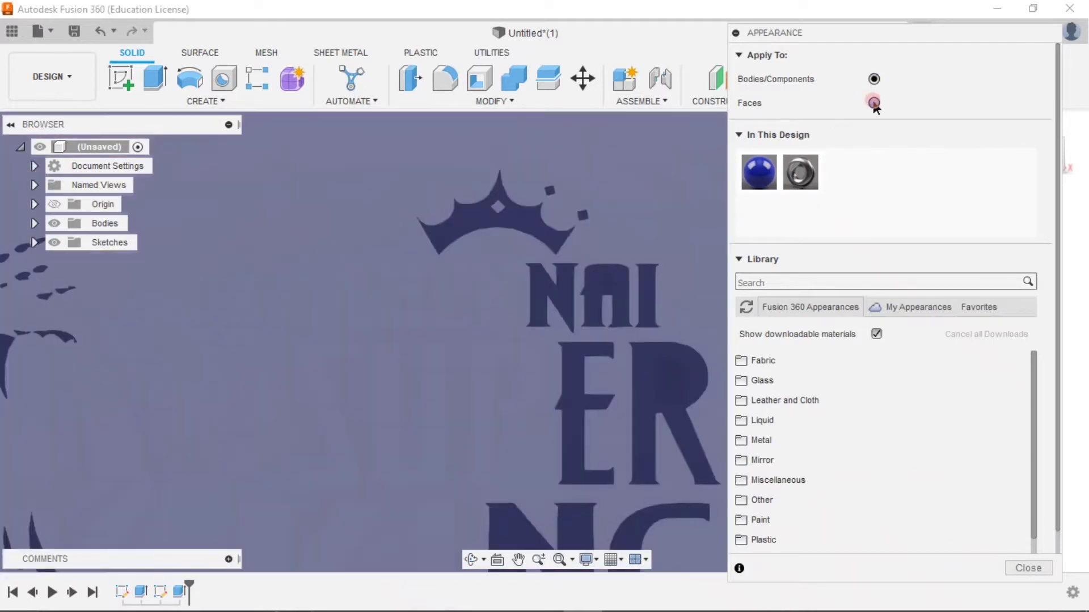
click(874, 103)
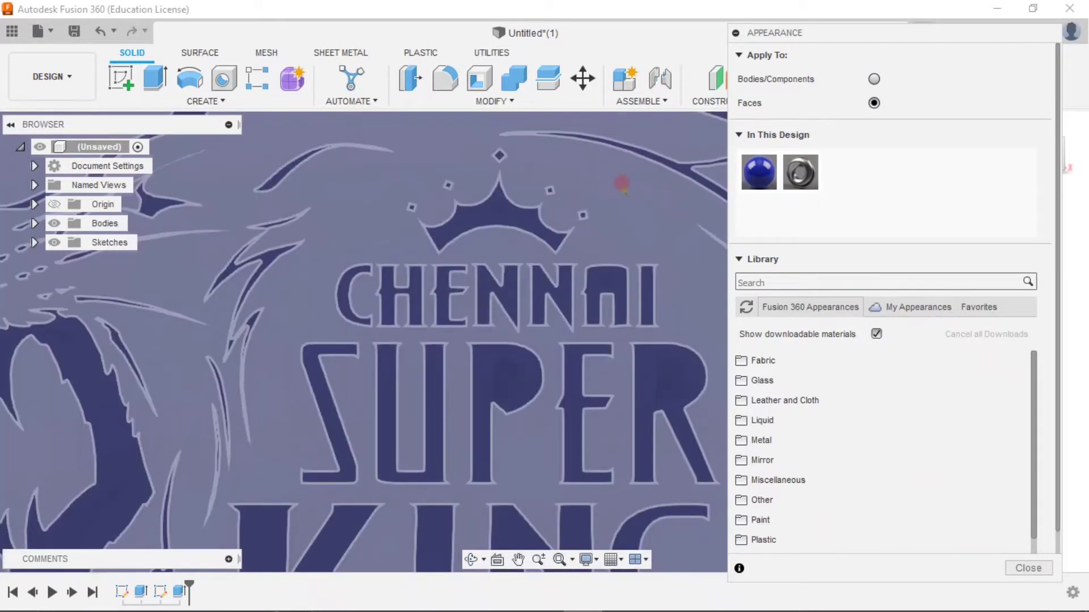
key(Escape)
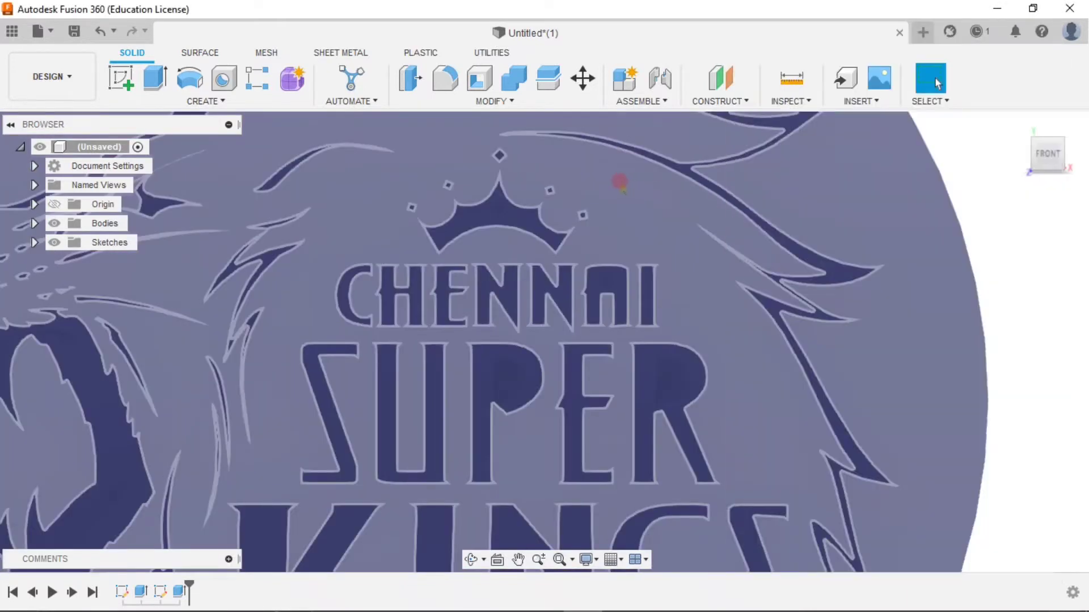
click(698, 326)
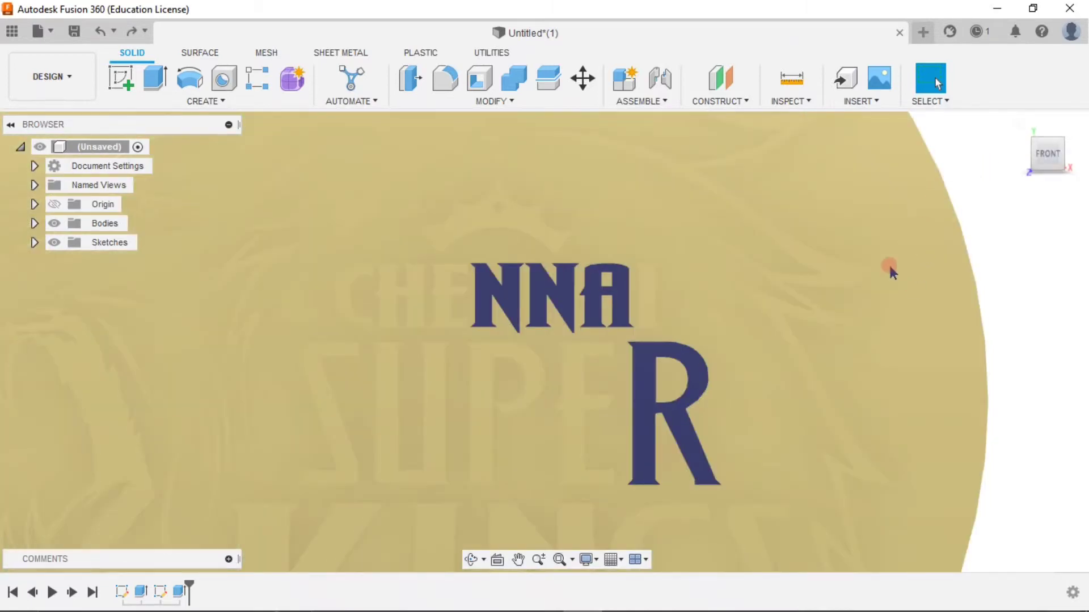
Set Apply To Faces and paint the H and C of CHENNAI blue.
key(a)
drag(754, 180, 847, 139)
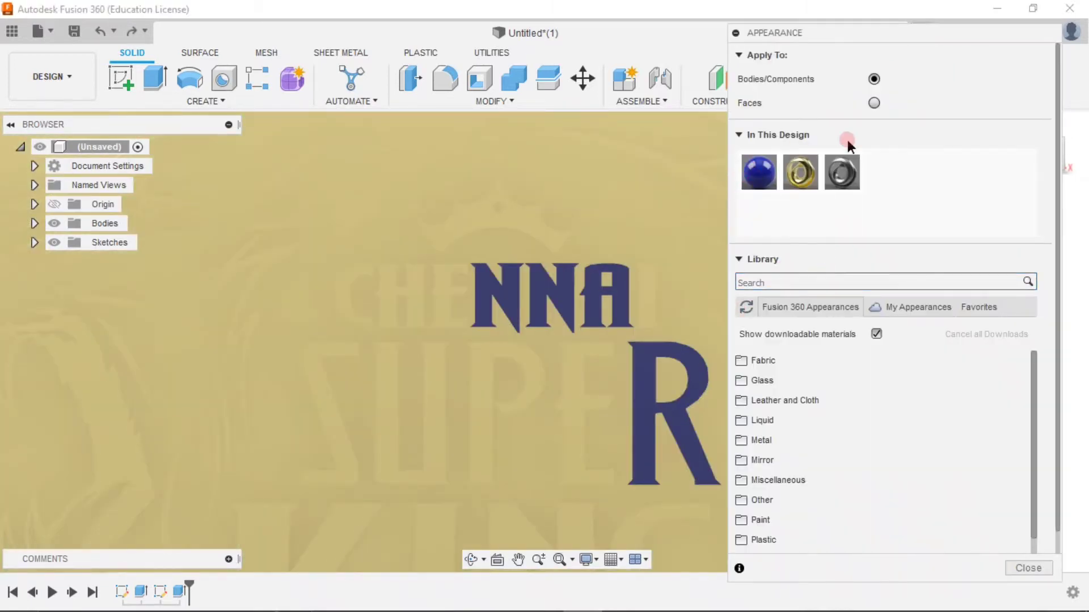
click(873, 104)
mouse_move(800, 172)
mouse_down()
mouse_move(430, 296)
mouse_move(433, 245)
mouse_up()
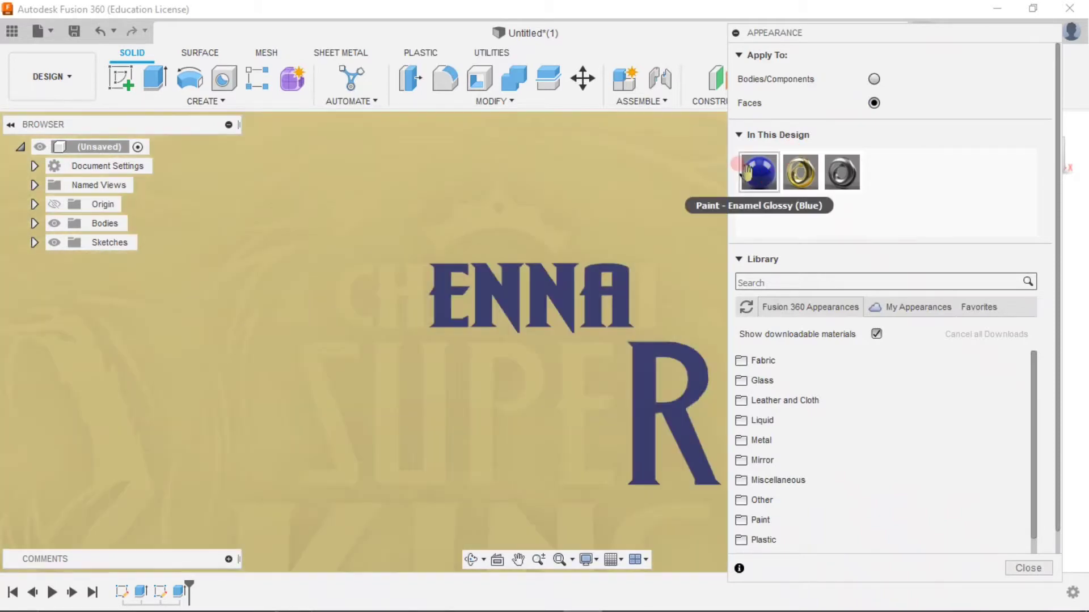
drag(434, 246, 419, 300)
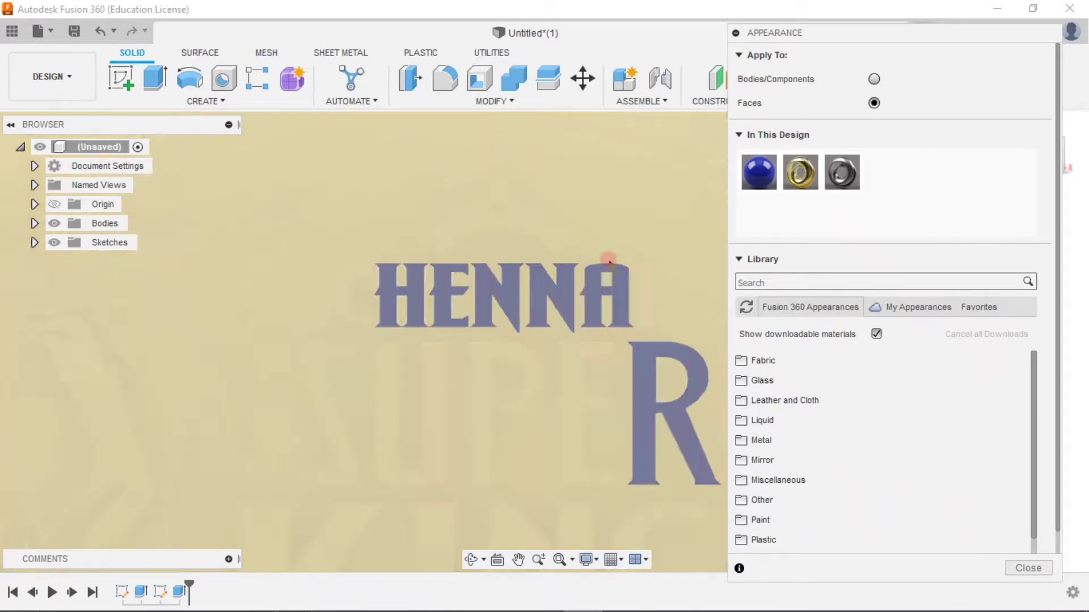
drag(746, 171, 347, 289)
drag(800, 172, 651, 291)
Paint the I of CHENNAI and the E and P of SUPER blue.
drag(759, 172, 574, 401)
drag(759, 172, 538, 389)
mouse_move(759, 172)
mouse_down()
mouse_move(434, 377)
mouse_move(312, 380)
mouse_move(512, 449)
mouse_up()
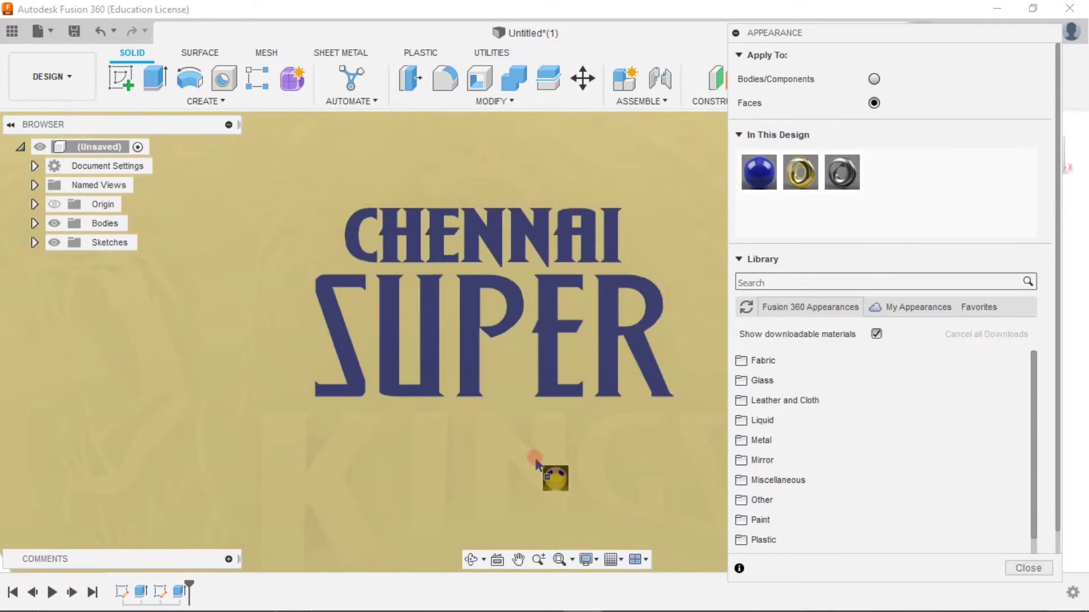
Paint the N, G, I and K of KINGS glossy blue.
drag(758, 172, 547, 468)
drag(759, 172, 585, 471)
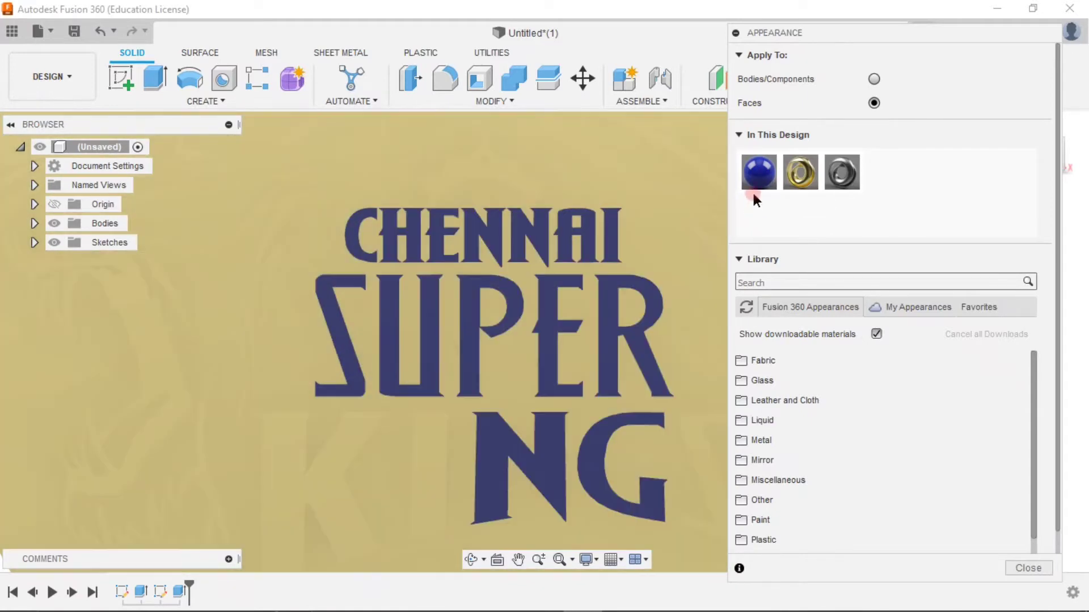
drag(758, 172, 424, 452)
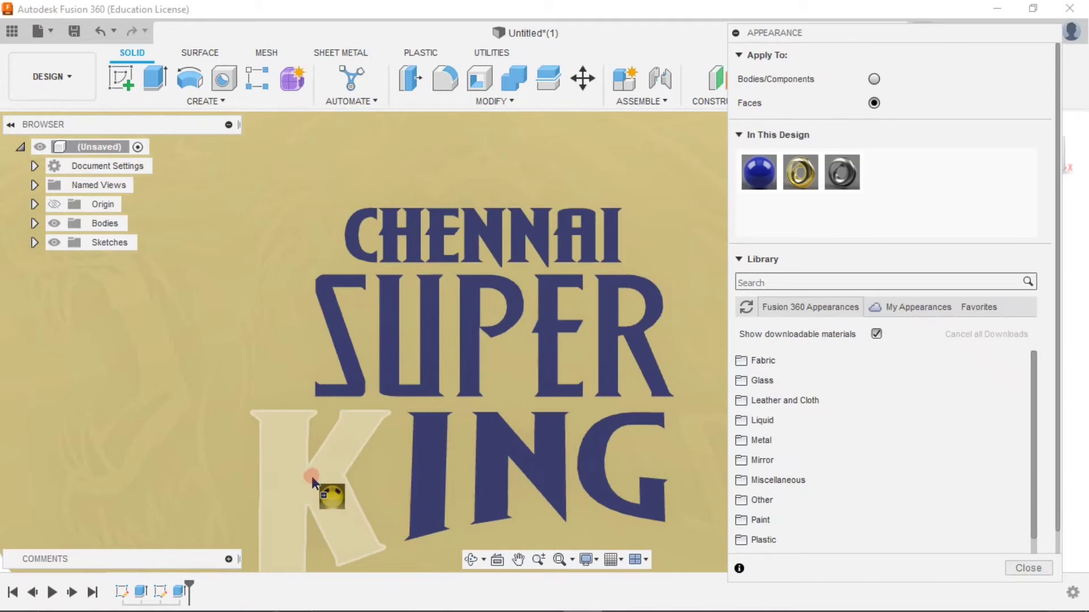
drag(759, 172, 323, 491)
scroll(317, 488, down, 5)
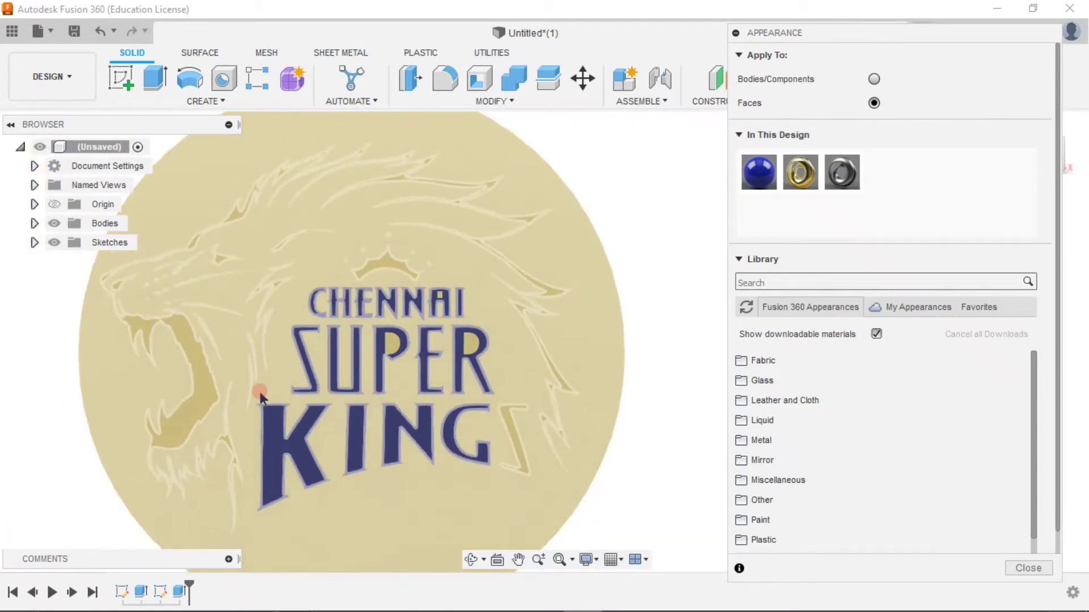
drag(800, 173, 521, 451)
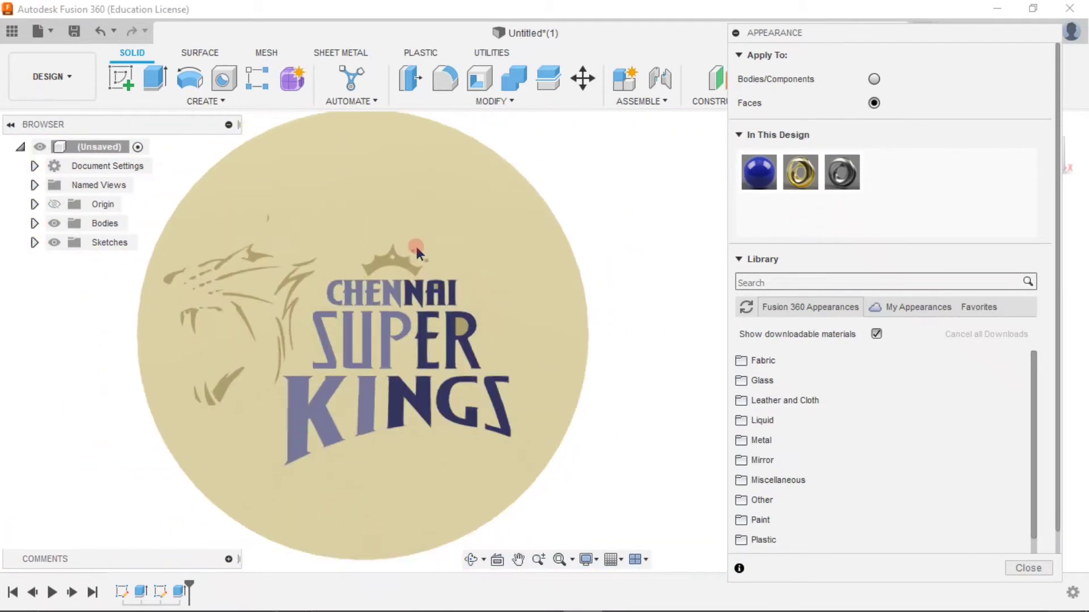
scroll(280, 279, up, 2)
scroll(280, 279, down, 3)
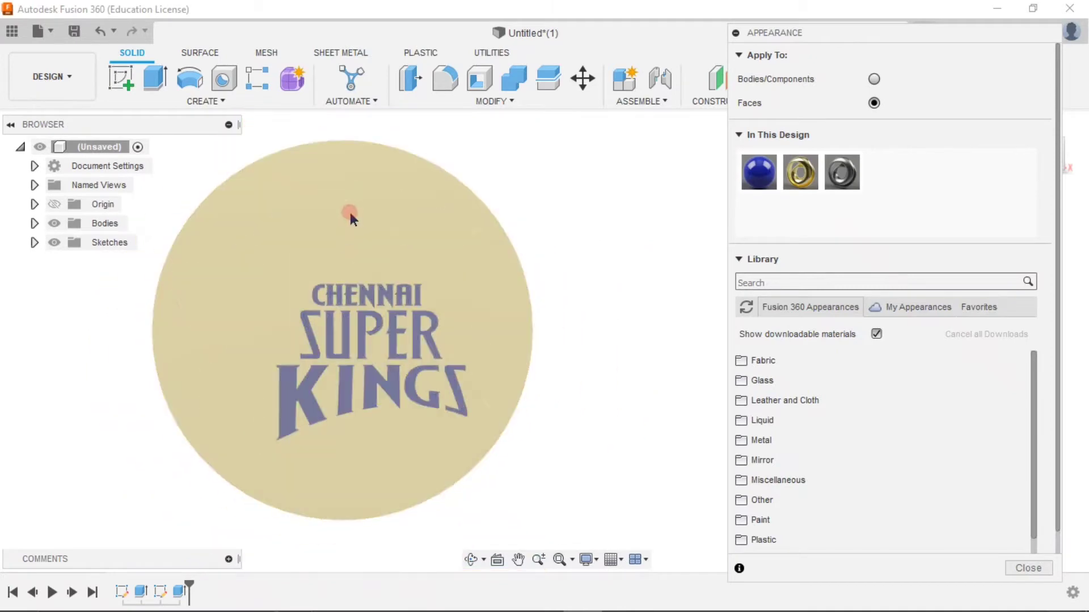
scroll(269, 253, up, 3)
scroll(275, 267, up, 2)
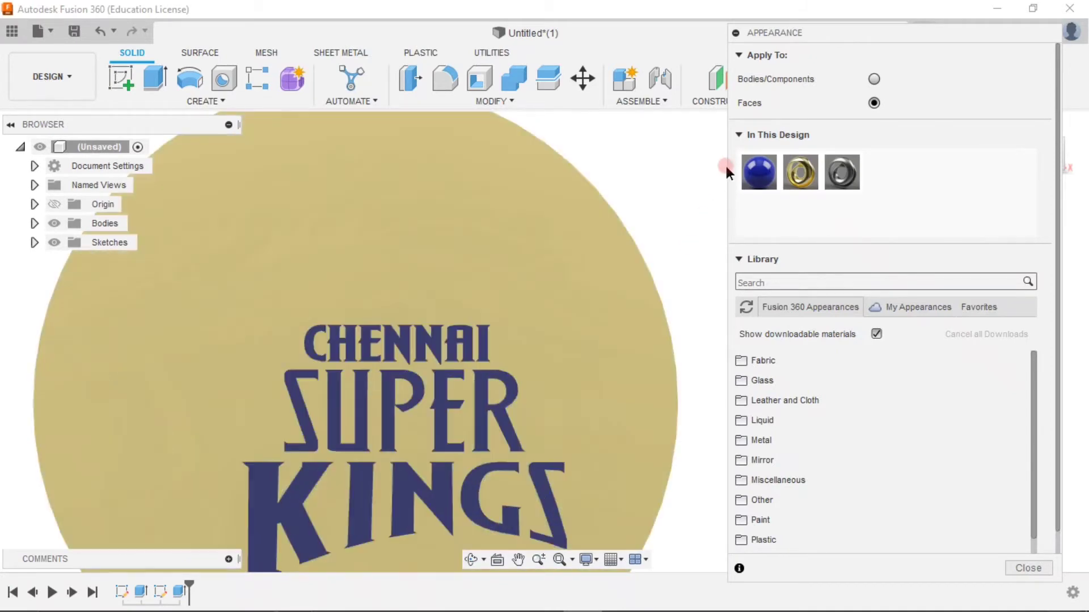
Search the appearance library for 'ORA', then clear the search.
click(799, 282)
text(ORAN)
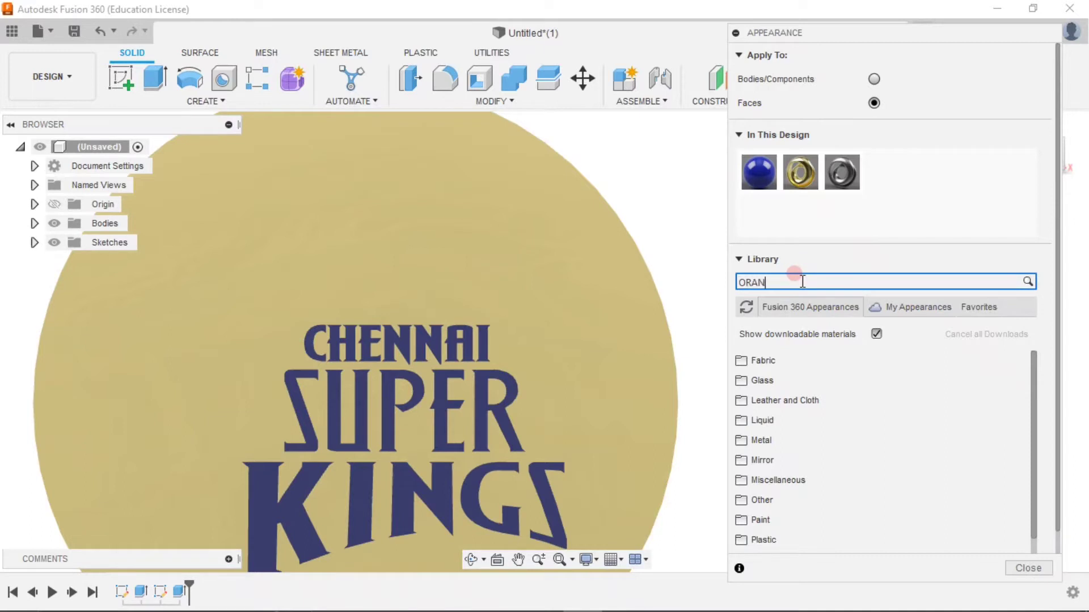
key(Return)
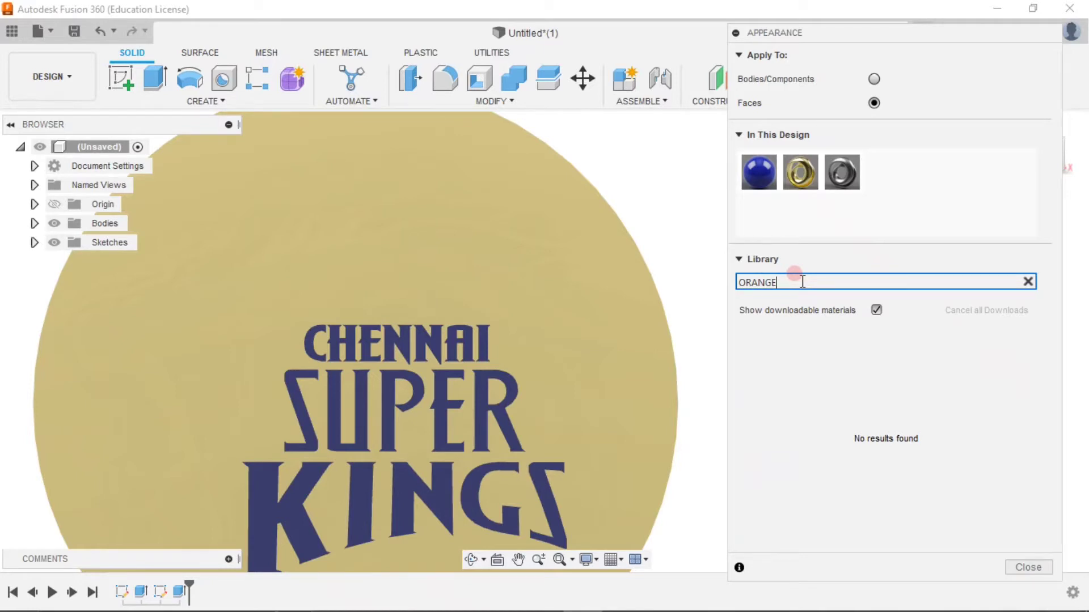
key(BackSpace)
key(BackSpace)
key(BackSpace)
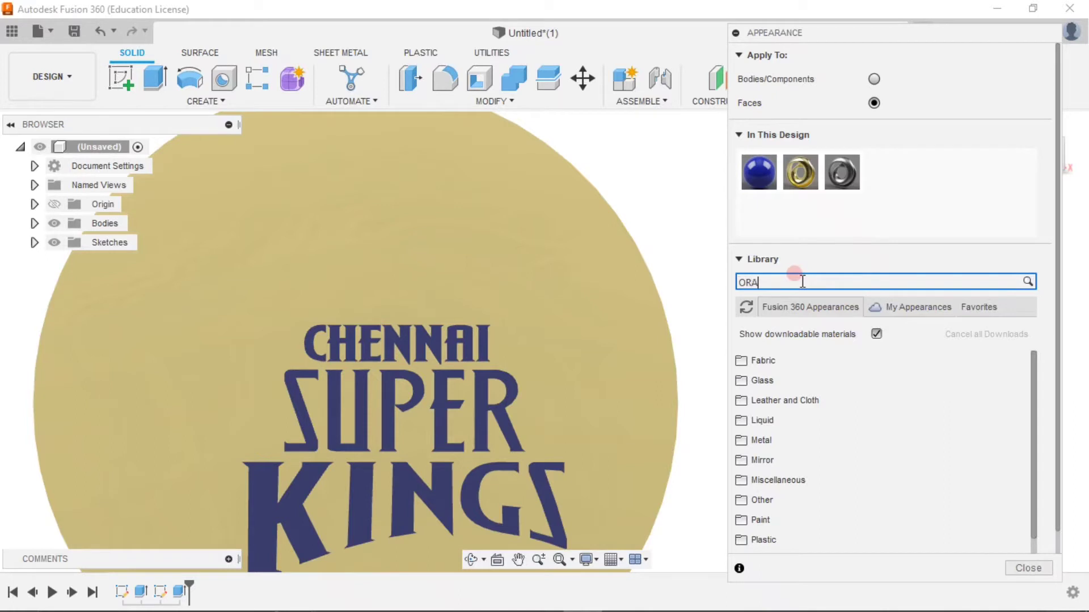
key(Return)
key(BackSpace)
key(BackSpace)
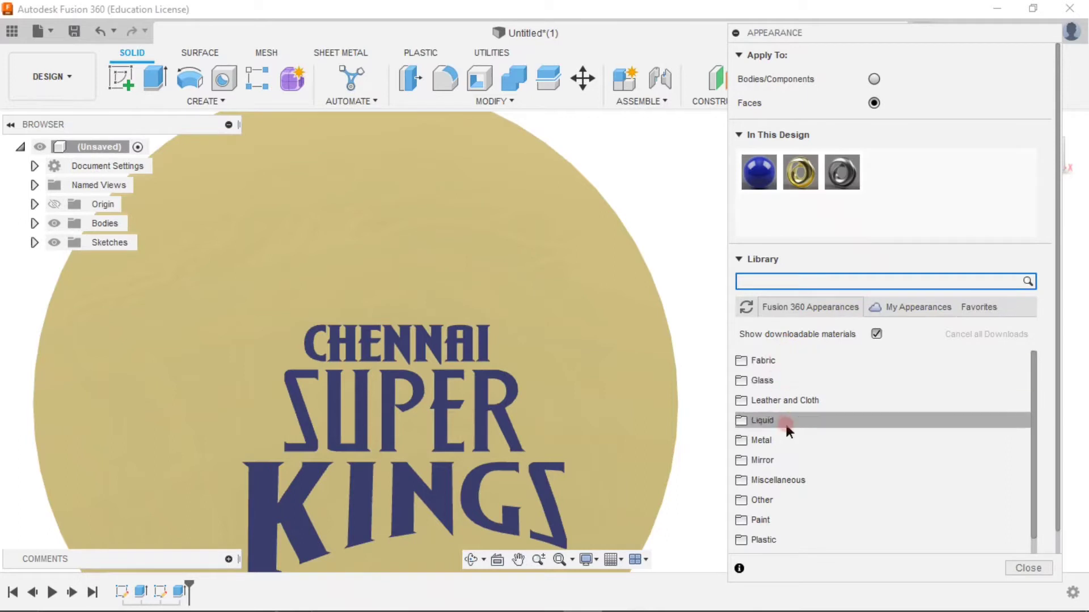
Browse the Fabric, Miscellaneous and Base Materials folders, then search the library for RED.
click(784, 366)
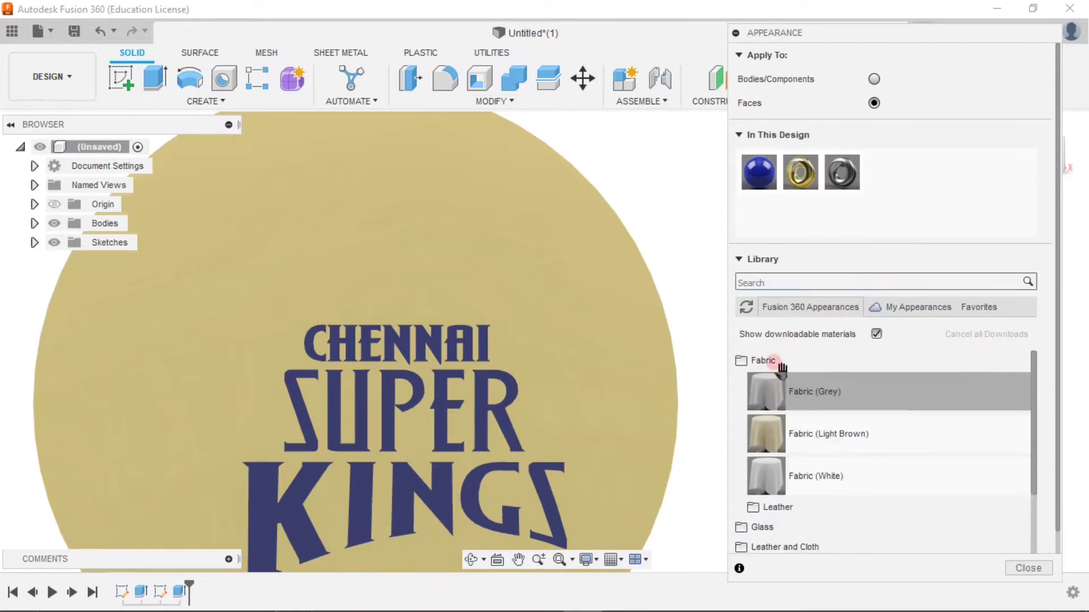
click(781, 362)
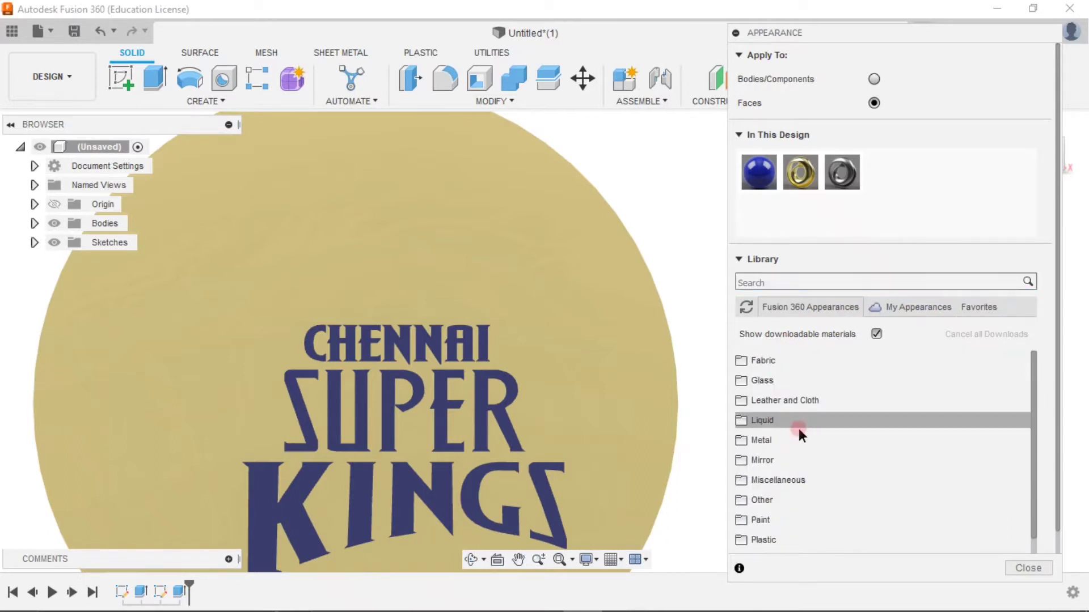
click(781, 482)
scroll(779, 465, down, 2)
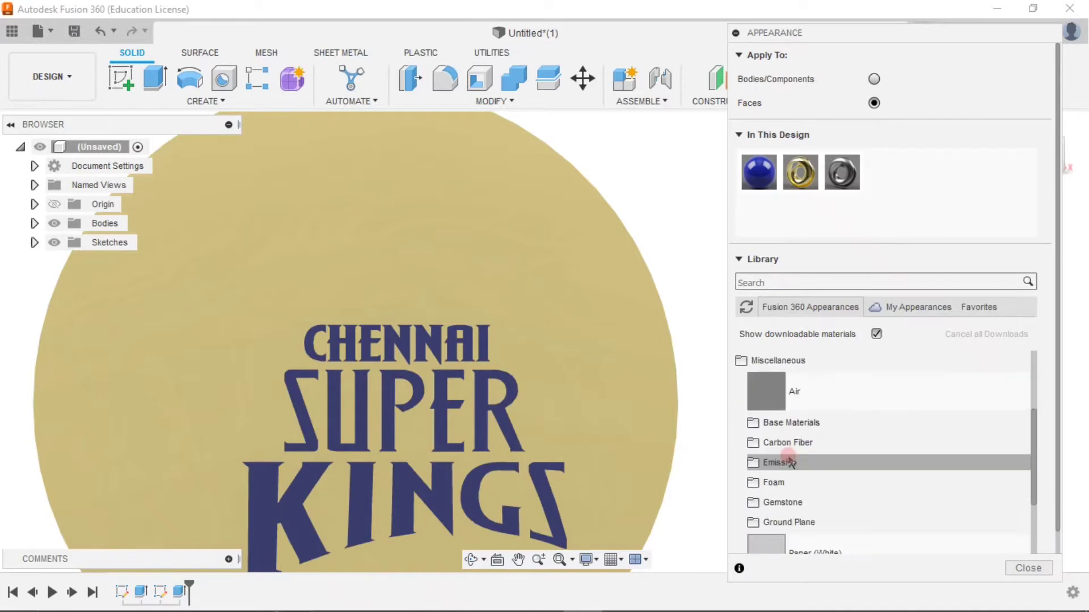
click(786, 421)
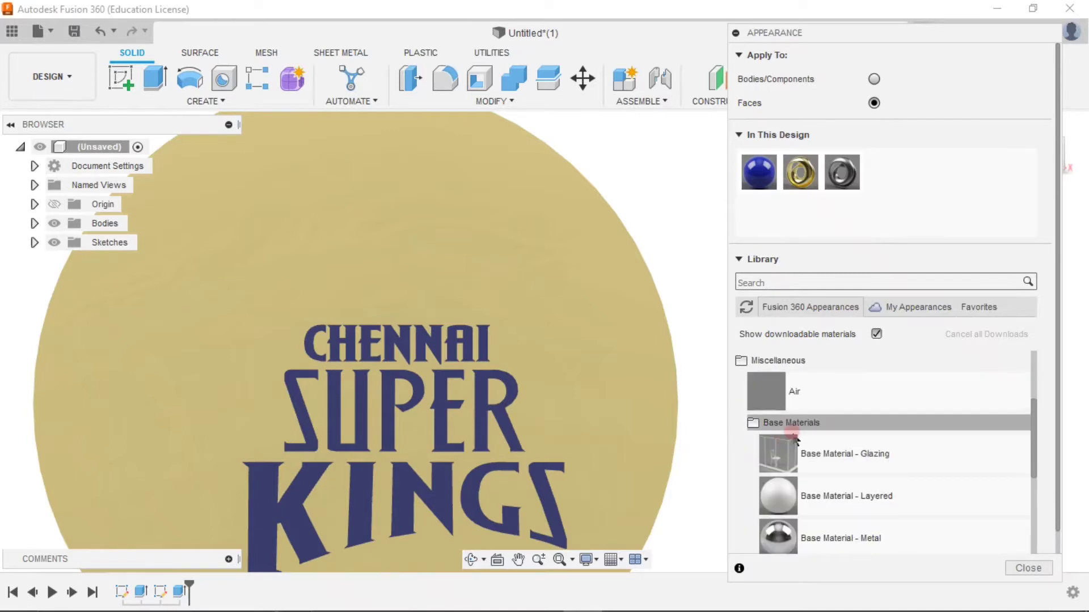
click(786, 424)
scroll(794, 437, up, 3)
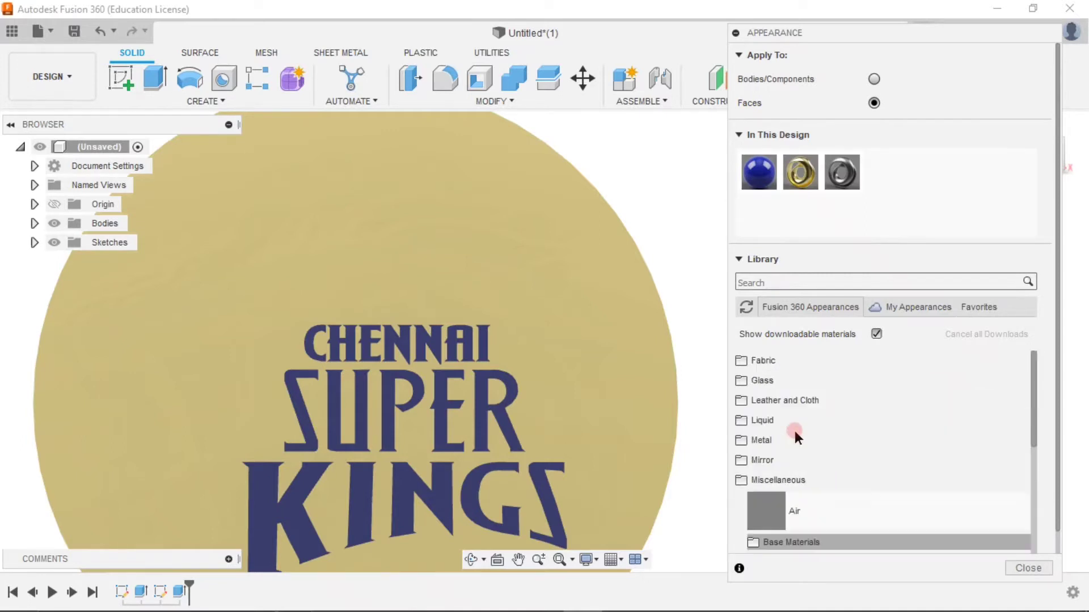
click(793, 480)
click(804, 283)
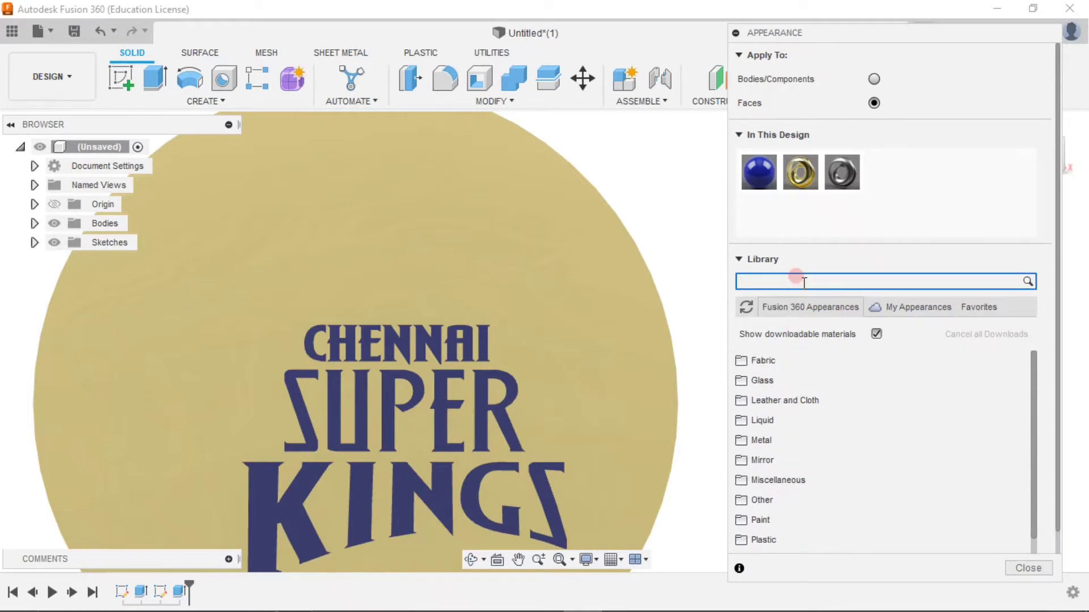
text(RED)
key(Return)
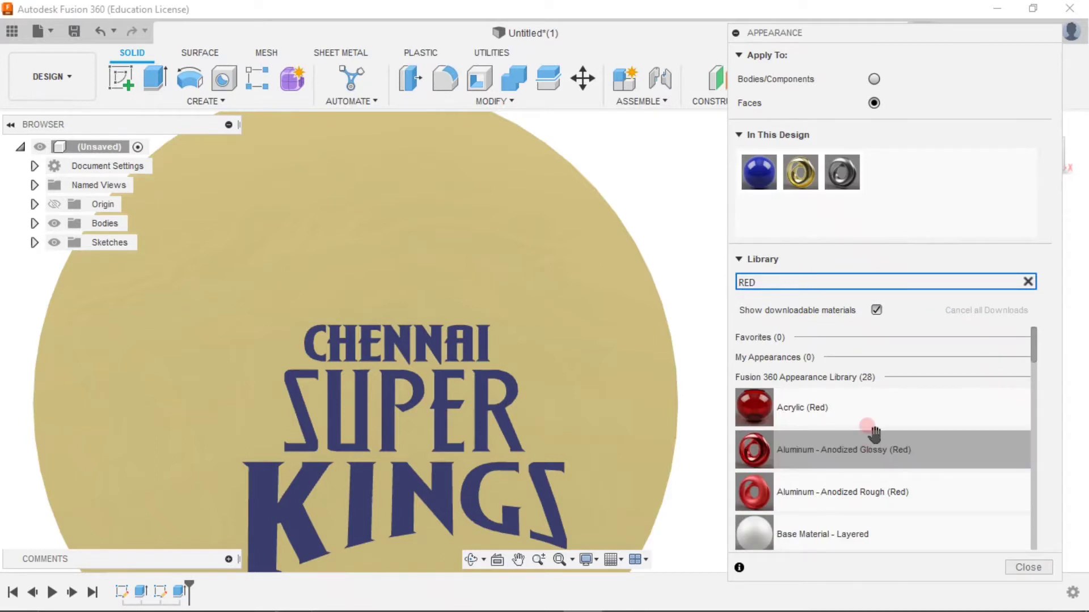
Add Base Material - Layered to the In This Design appearances.
scroll(839, 445, down, 3)
scroll(845, 493, down, 3)
click(834, 502)
scroll(829, 499, up, 3)
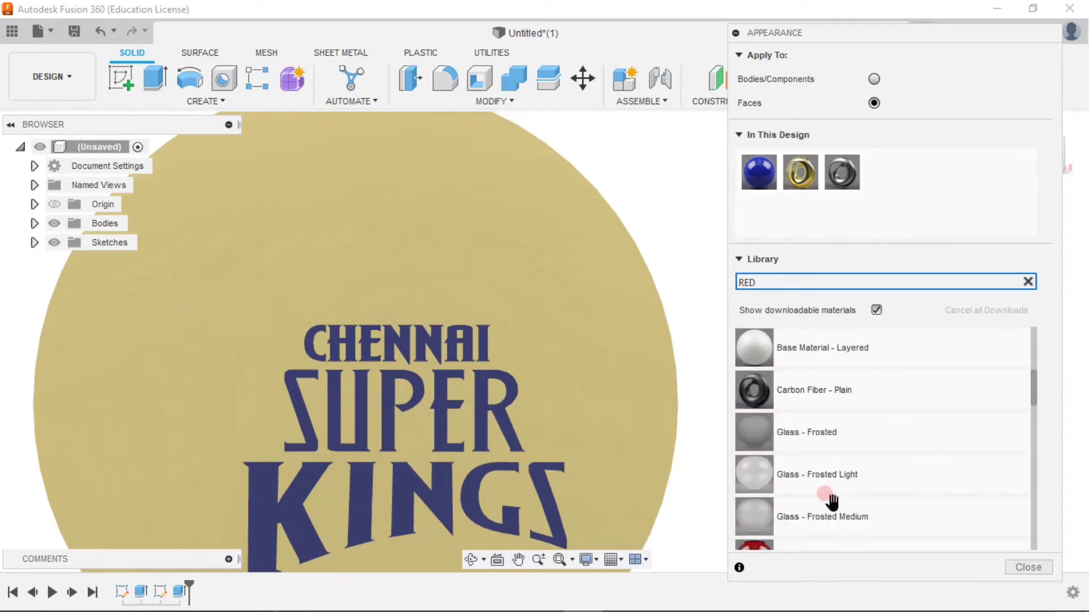
right_click(908, 196)
click(931, 169)
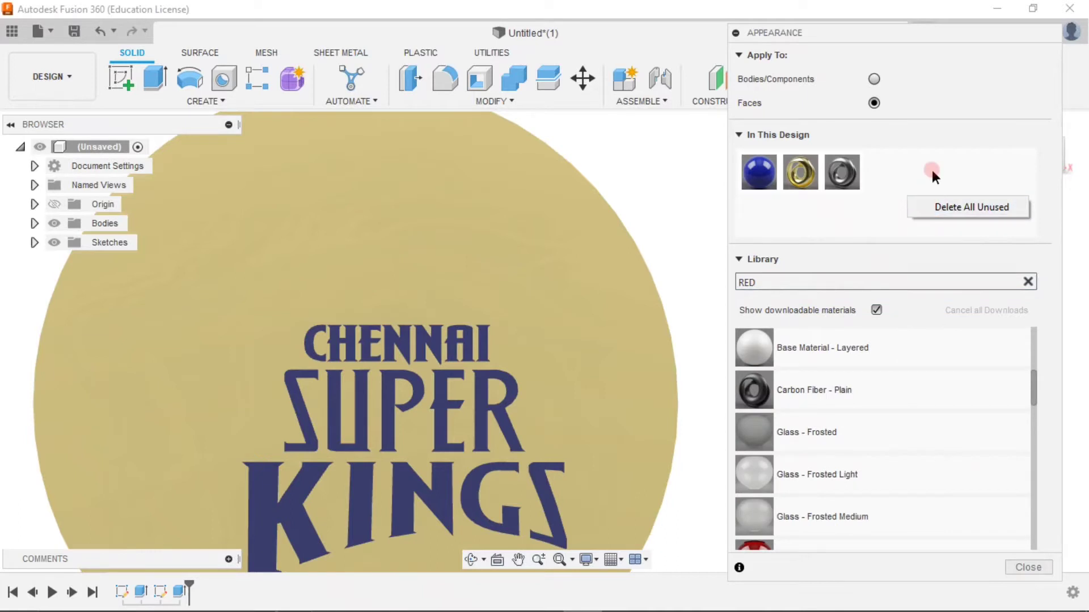
scroll(823, 381, up, 3)
scroll(794, 486, down, 2)
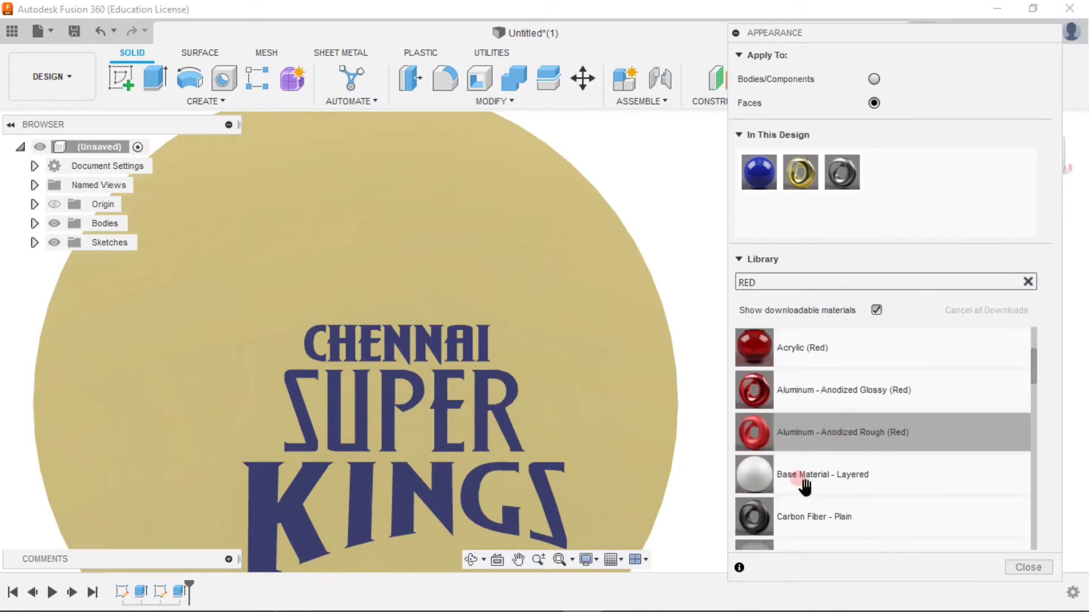
mouse_move(802, 482)
mouse_down()
mouse_move(907, 253)
mouse_move(905, 165)
mouse_up()
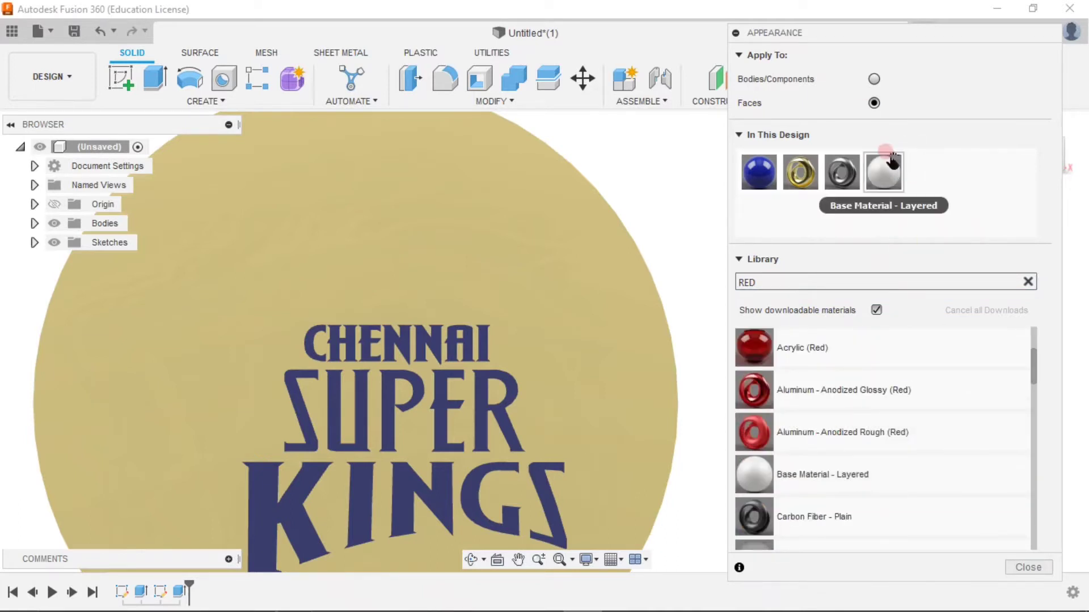
Duplicate the layered base material, recolour the copy orange, and drag it onto the logo.
right_click(892, 173)
click(930, 201)
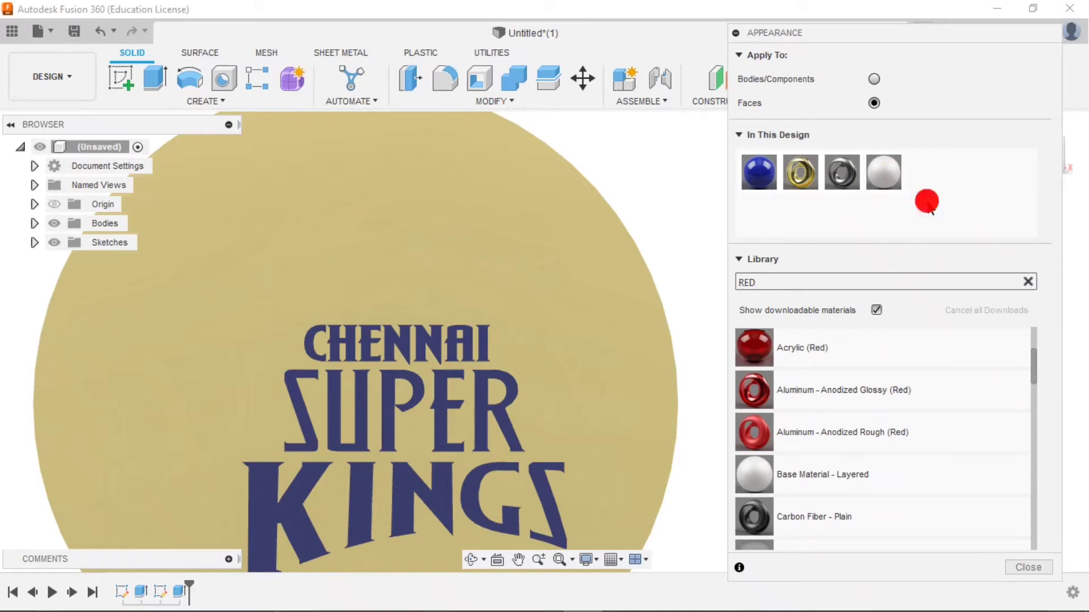
right_click(924, 180)
click(939, 192)
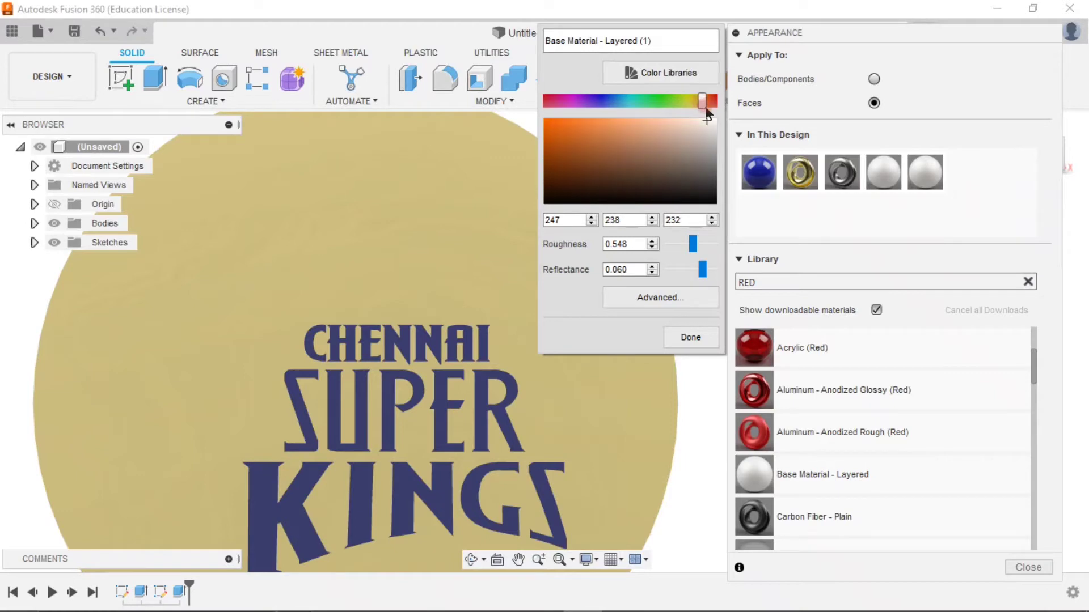
click(579, 133)
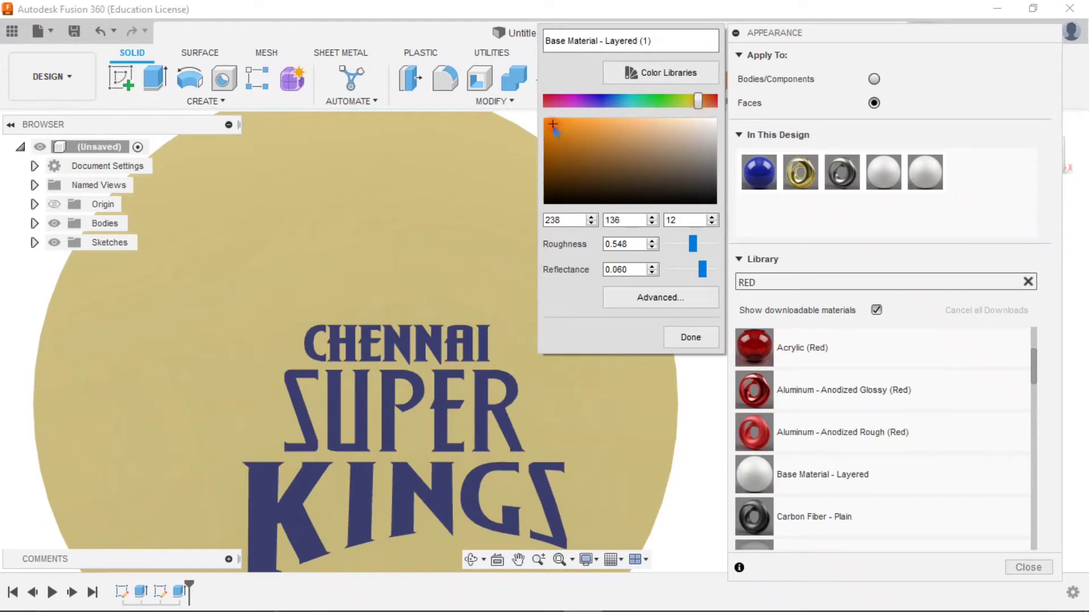
click(684, 336)
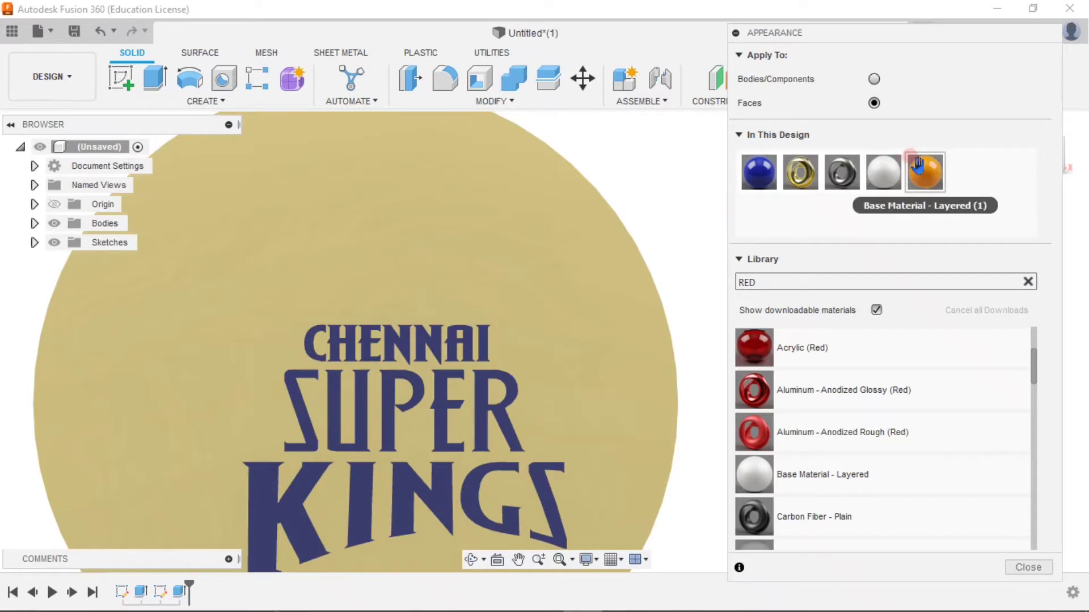
mouse_move(925, 173)
mouse_down()
mouse_move(463, 266)
mouse_move(499, 208)
mouse_move(508, 217)
mouse_up()
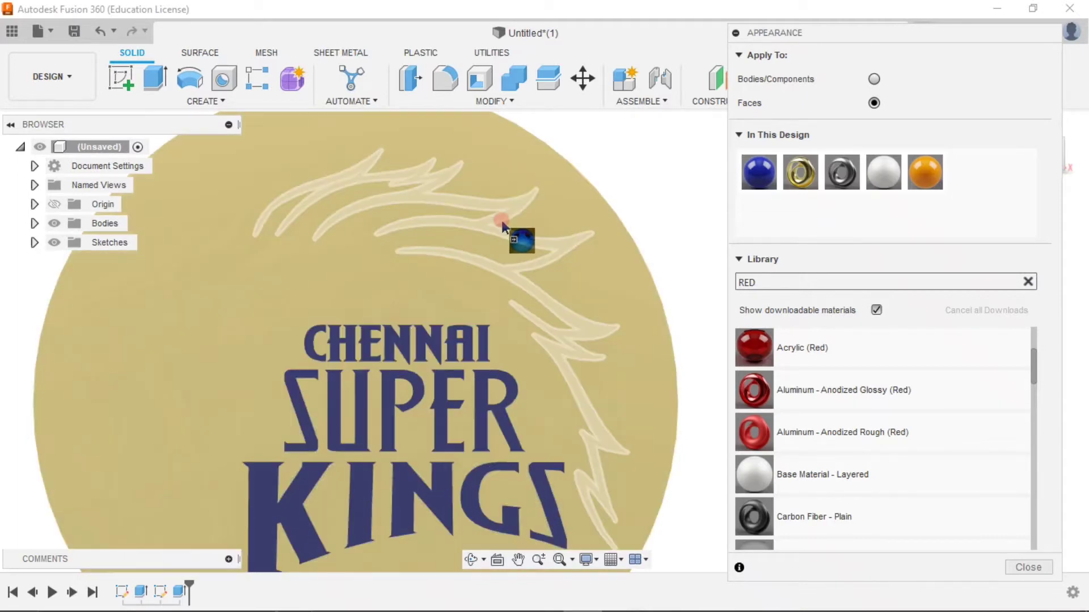
Paint the lion mane and outline faces orange, and recolour the crown above CHENNAI blue.
drag(500, 215, 500, 215)
drag(760, 173, 227, 250)
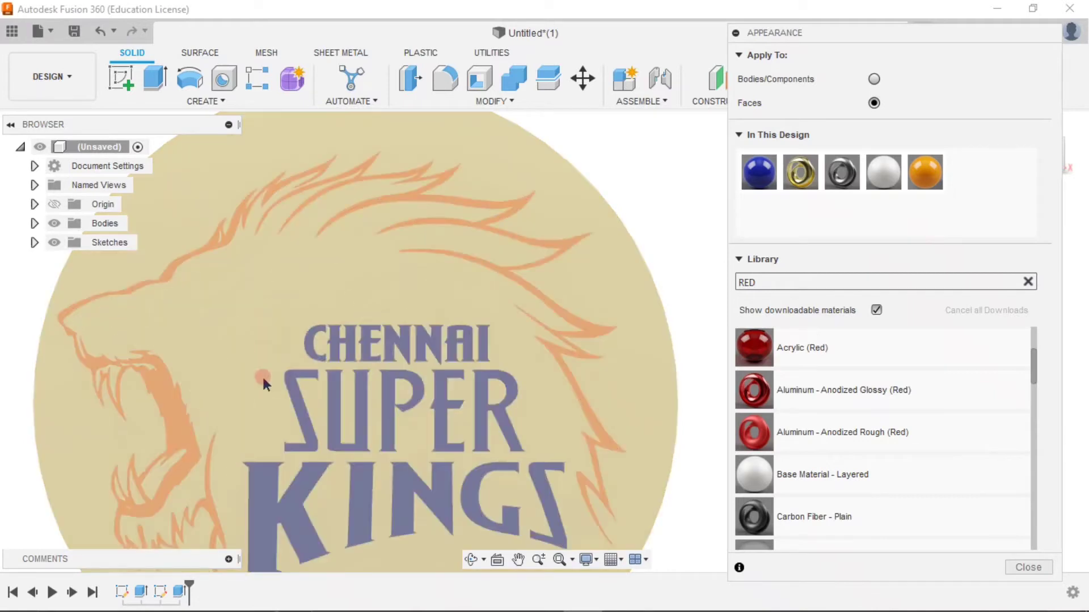
drag(926, 173, 392, 298)
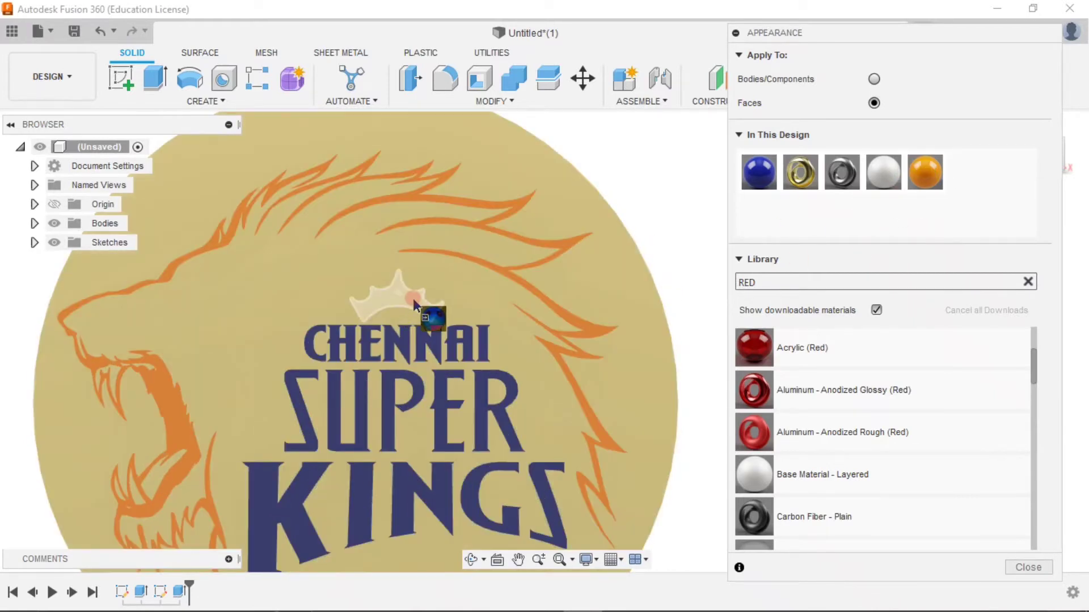
drag(413, 298, 413, 299)
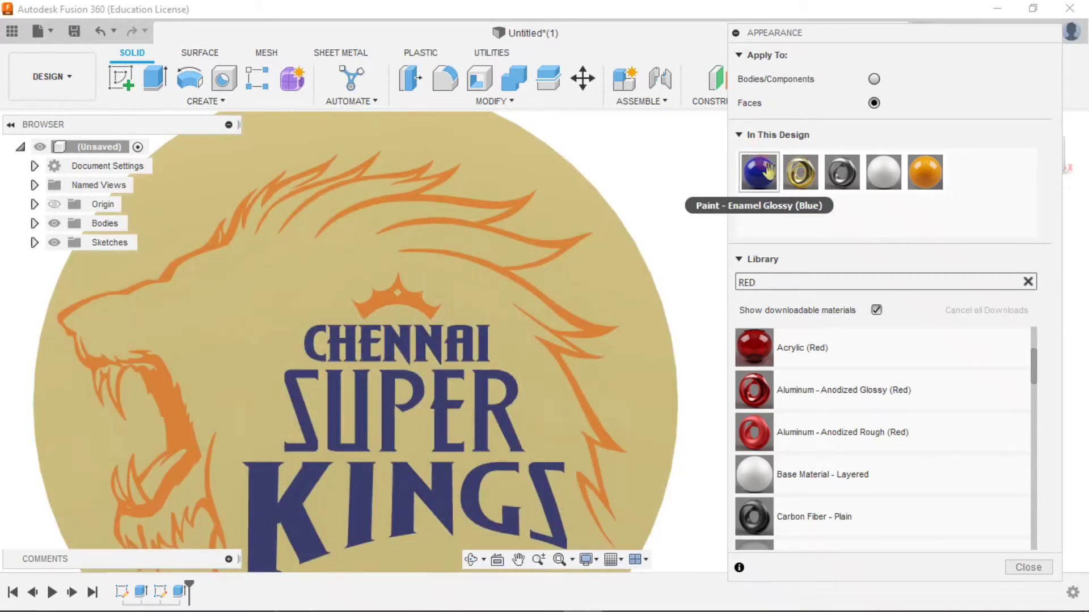
mouse_move(800, 172)
mouse_down()
mouse_move(495, 306)
mouse_move(407, 301)
mouse_up()
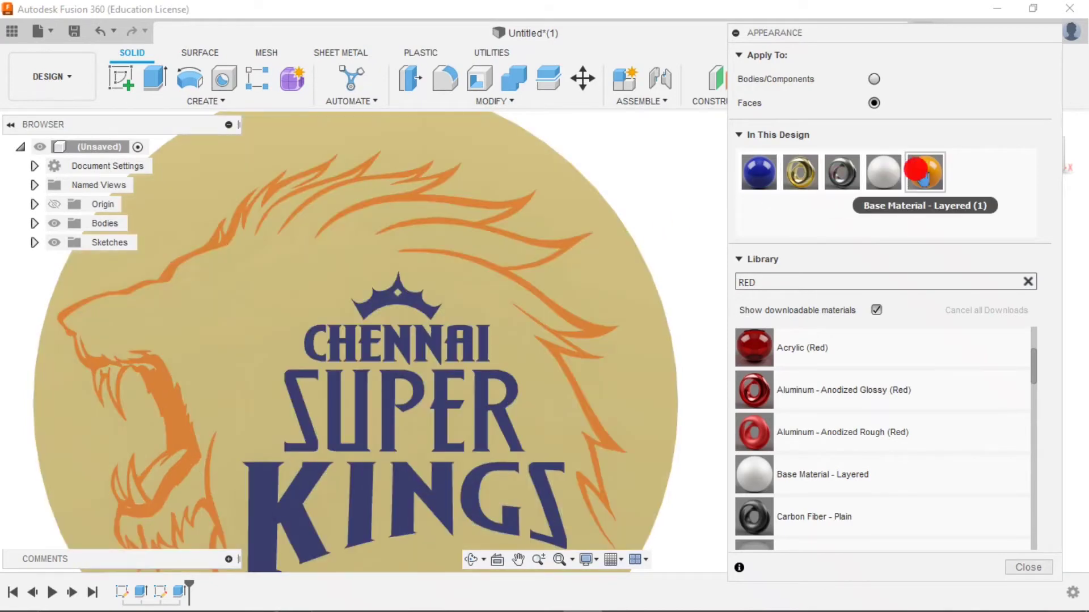
mouse_move(923, 178)
mouse_down()
mouse_move(199, 311)
mouse_move(223, 306)
mouse_move(209, 299)
mouse_up()
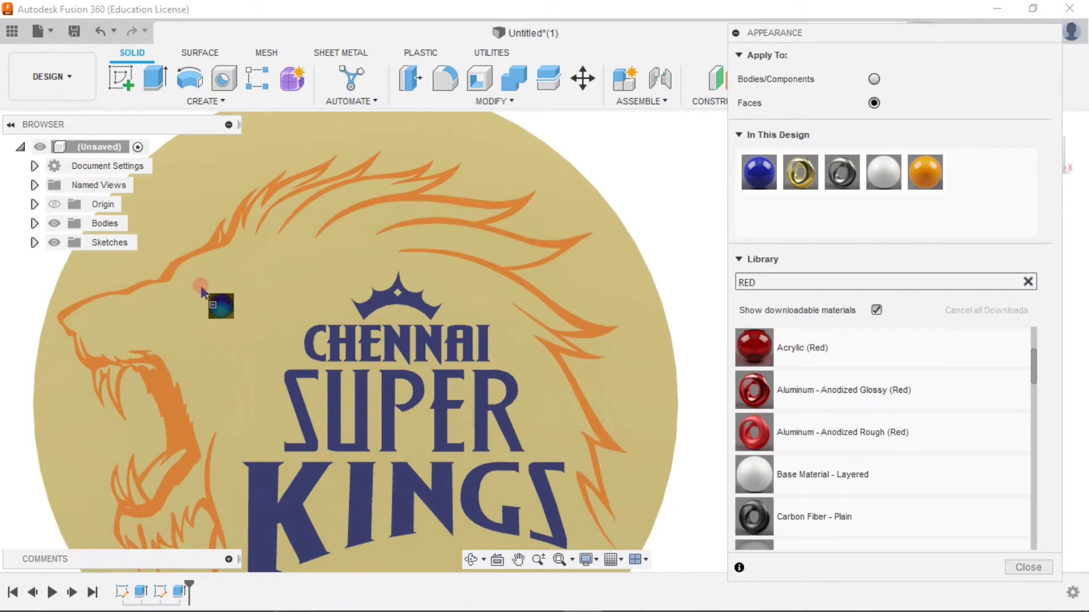
mouse_move(220, 297)
mouse_down()
mouse_move(208, 313)
mouse_move(262, 333)
mouse_move(244, 315)
mouse_move(267, 333)
mouse_up()
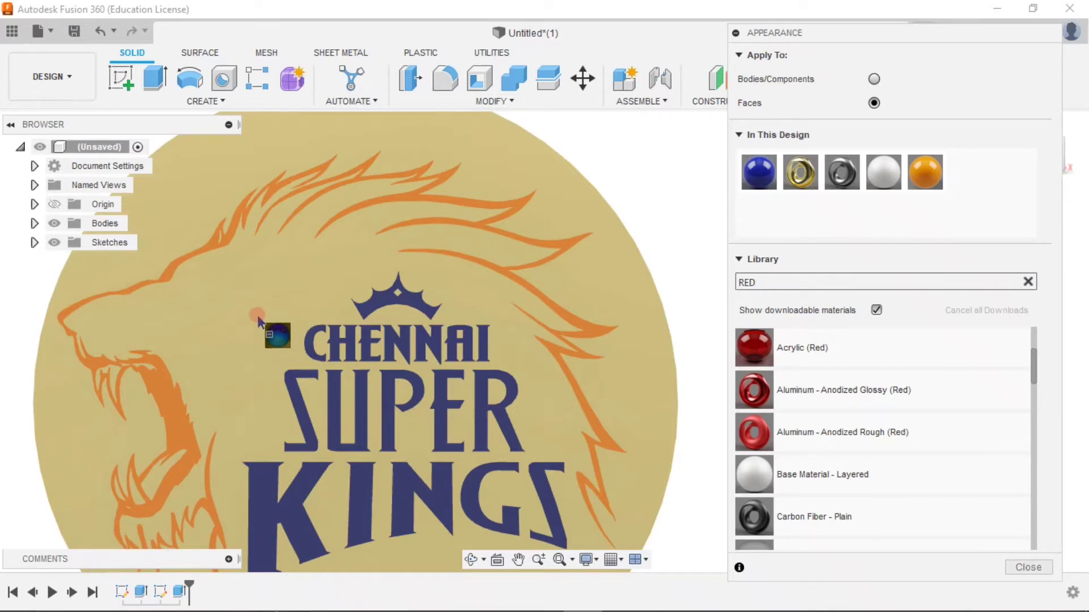
drag(258, 321, 264, 328)
Paint the pale strokes beside the lion's eye with the orange layered material.
scroll(323, 317, down, 2)
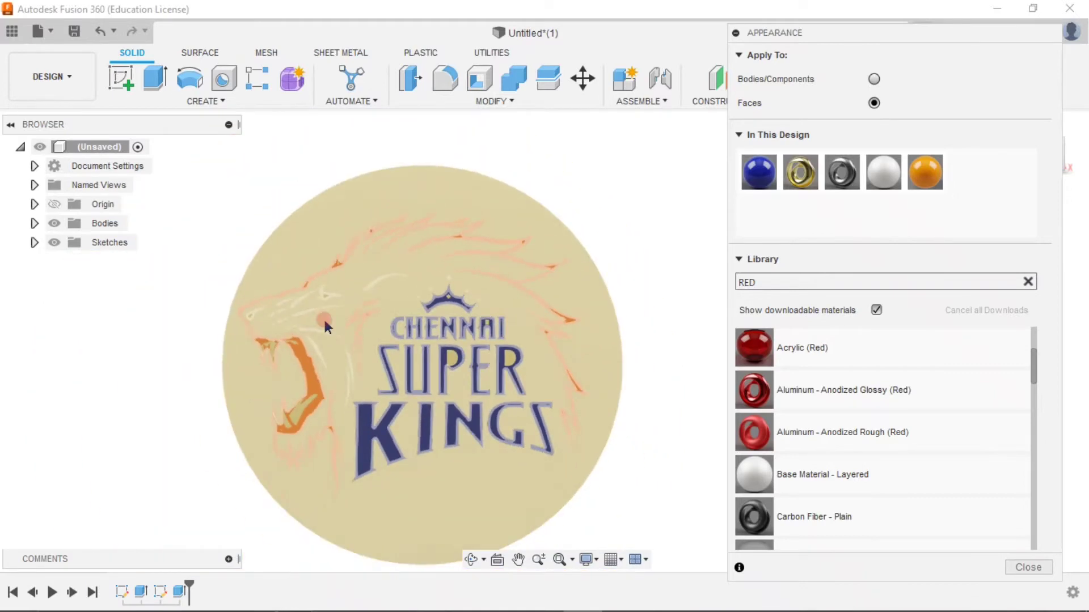
scroll(288, 279, up, 3)
scroll(401, 277, up, 3)
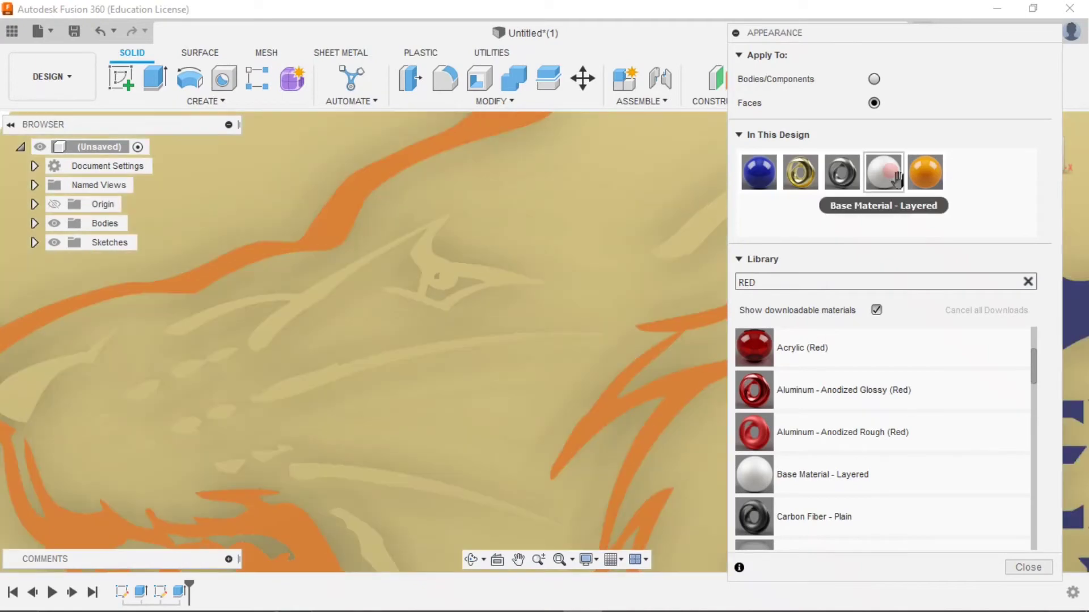
mouse_move(759, 172)
mouse_down()
mouse_move(450, 274)
mouse_move(53, 377)
mouse_up()
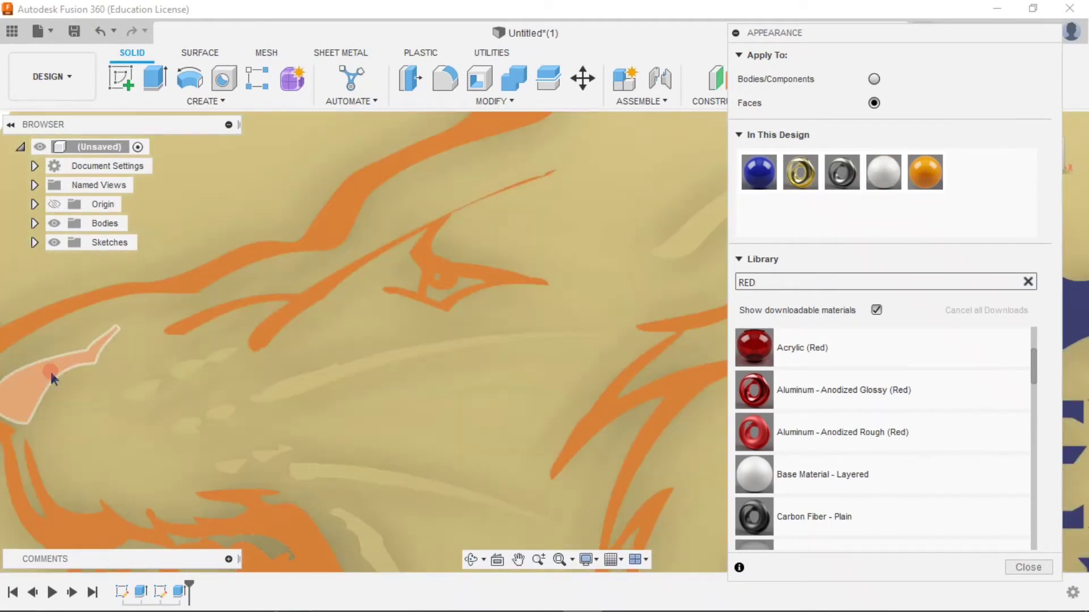
drag(930, 175, 290, 397)
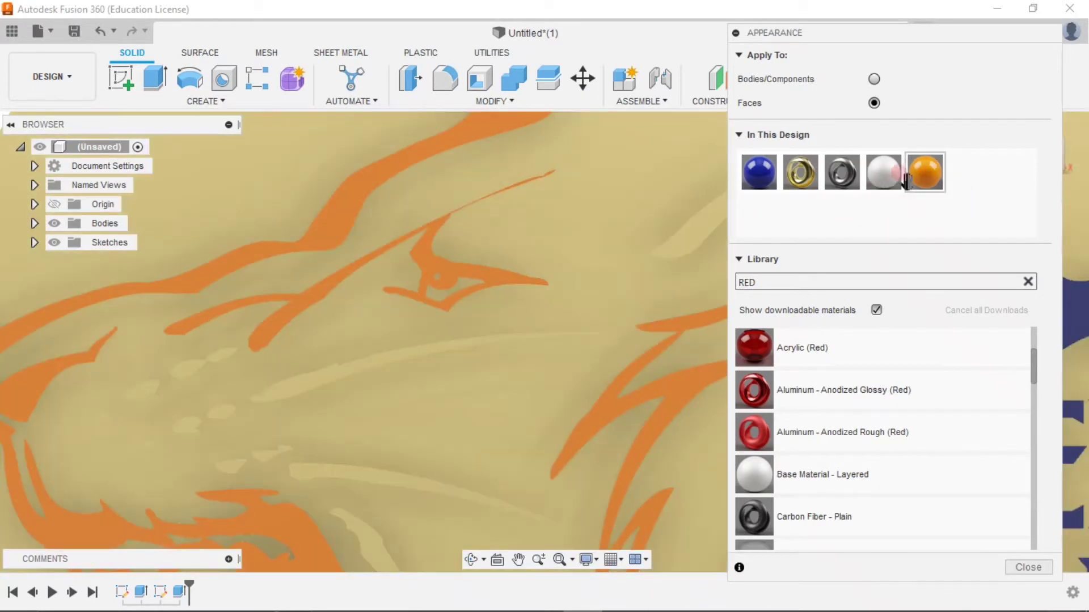
drag(906, 181, 301, 384)
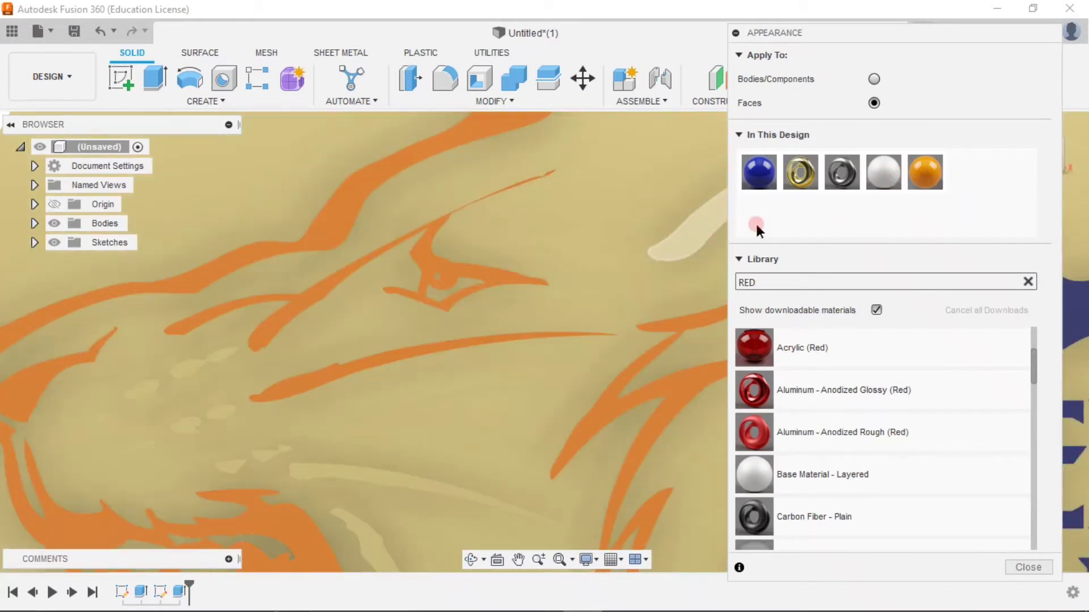
drag(884, 173, 184, 379)
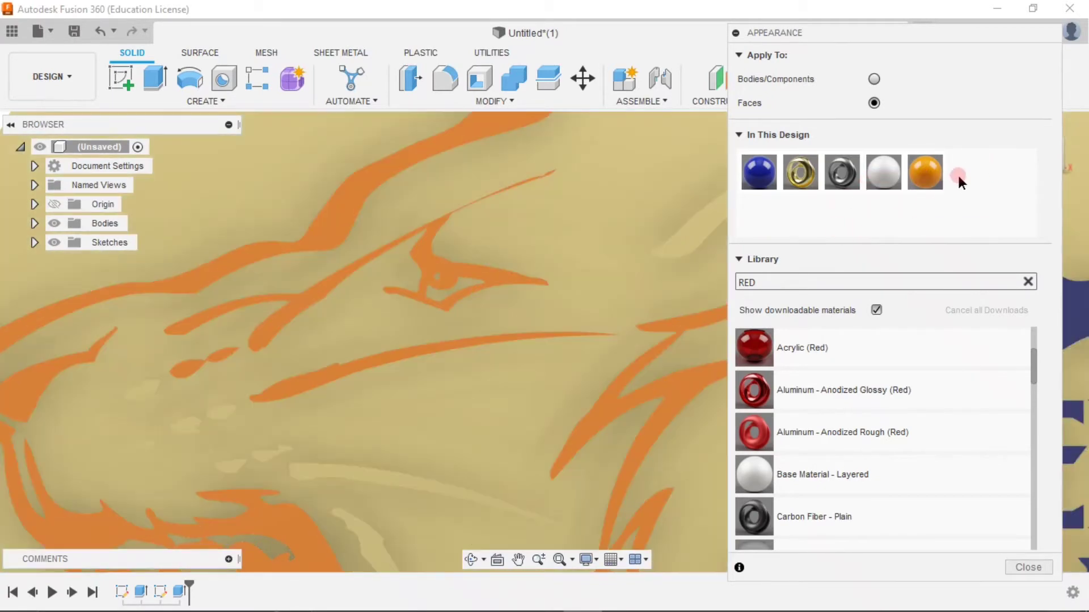
drag(925, 172, 146, 397)
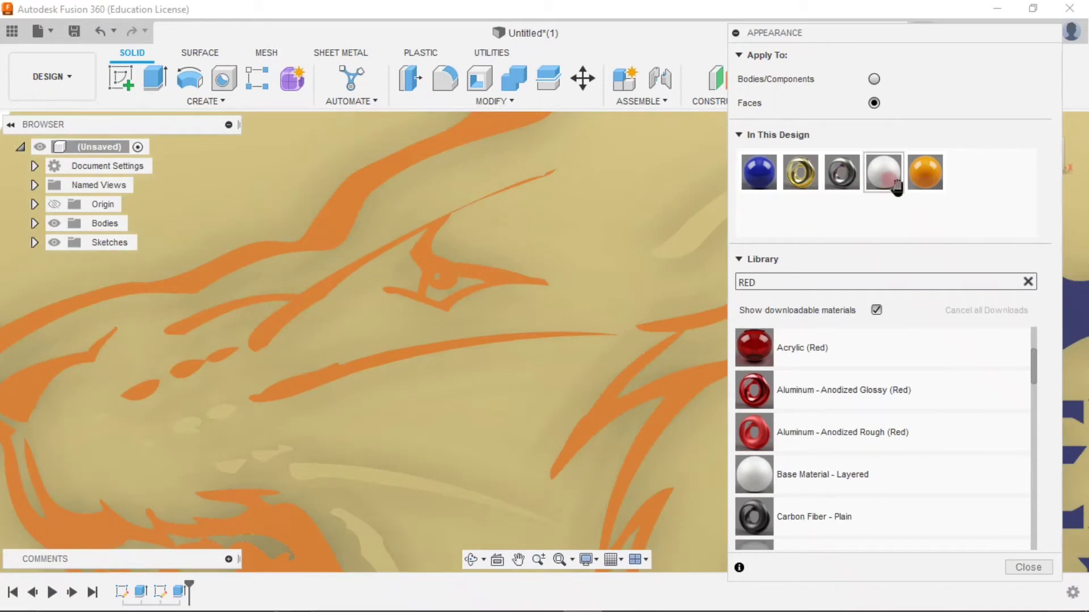
drag(881, 176, 104, 422)
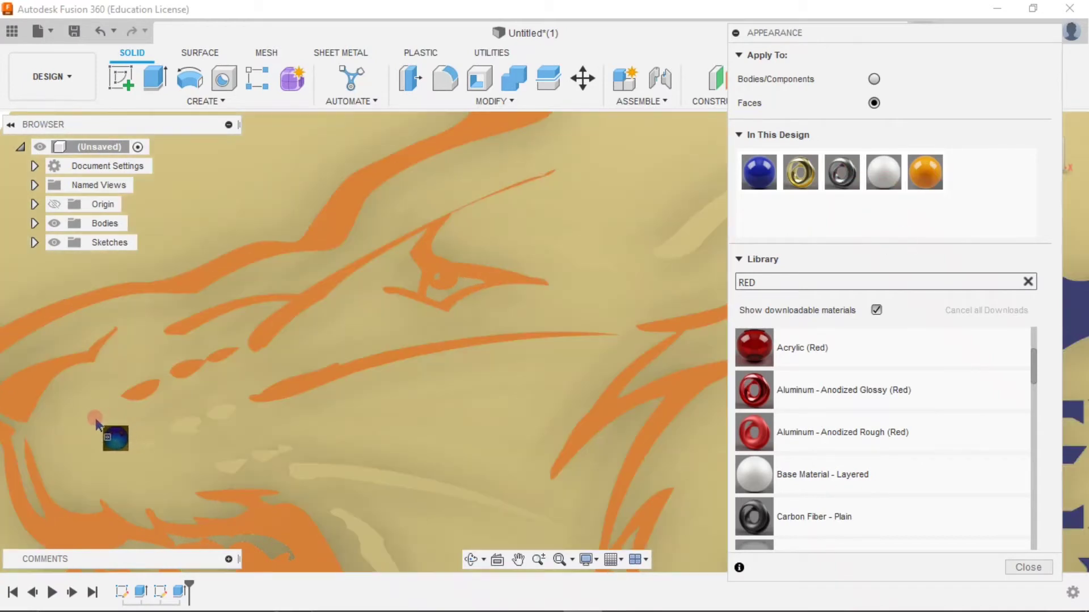
drag(104, 425, 100, 418)
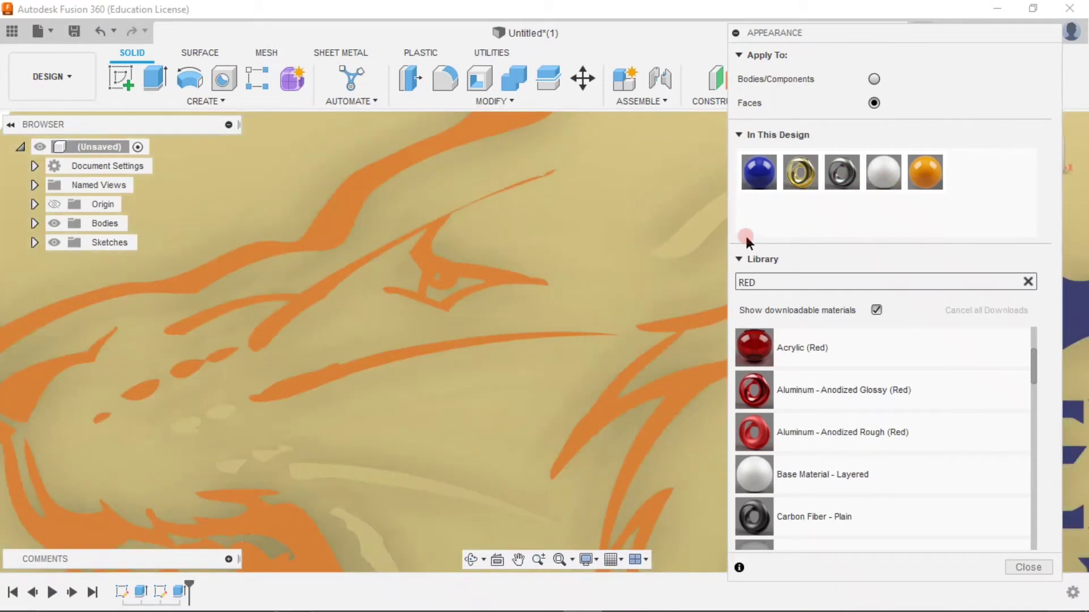
Paint the remaining pale patches near the eye and the lower stripe orange.
mouse_move(884, 173)
mouse_down()
mouse_move(205, 415)
mouse_move(190, 444)
mouse_up()
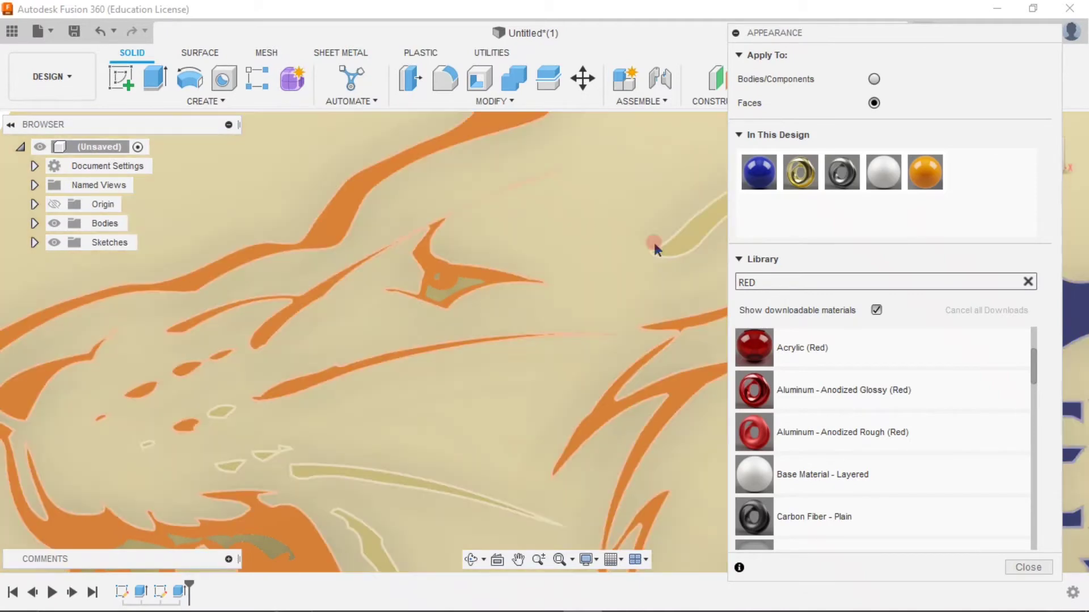
mouse_move(925, 172)
mouse_down()
mouse_move(771, 245)
mouse_move(164, 417)
mouse_move(218, 420)
mouse_up()
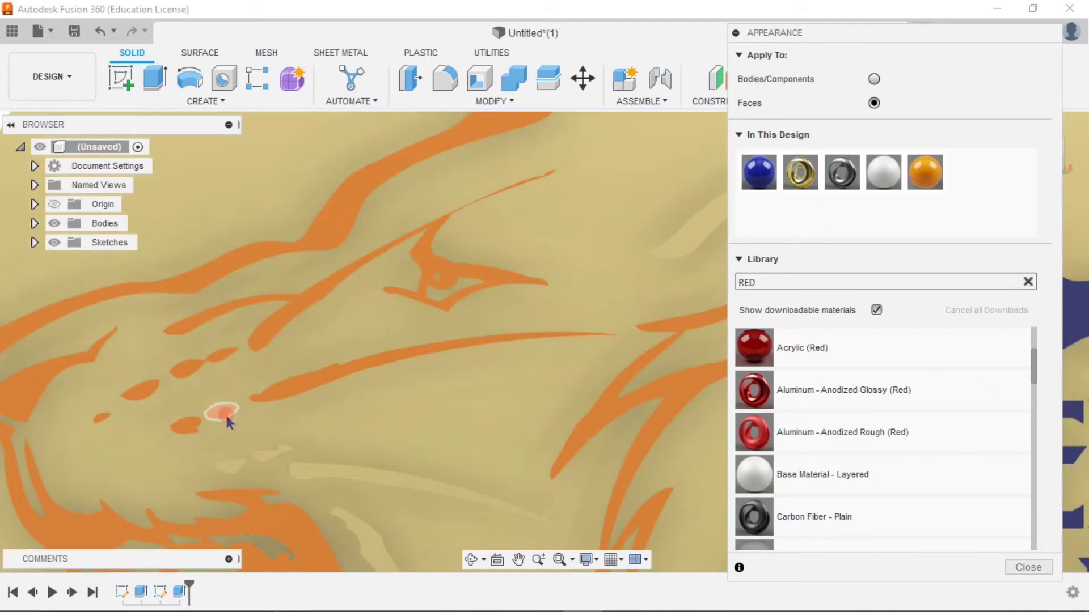
drag(226, 413, 226, 413)
drag(930, 168, 234, 470)
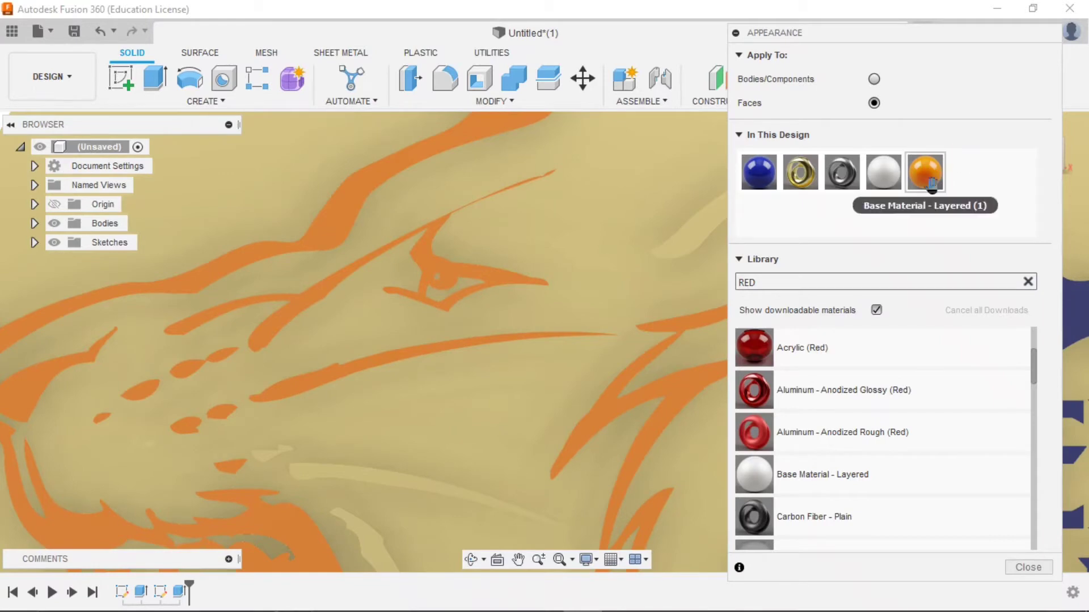
mouse_move(924, 170)
mouse_down()
mouse_move(350, 471)
mouse_move(266, 462)
mouse_up()
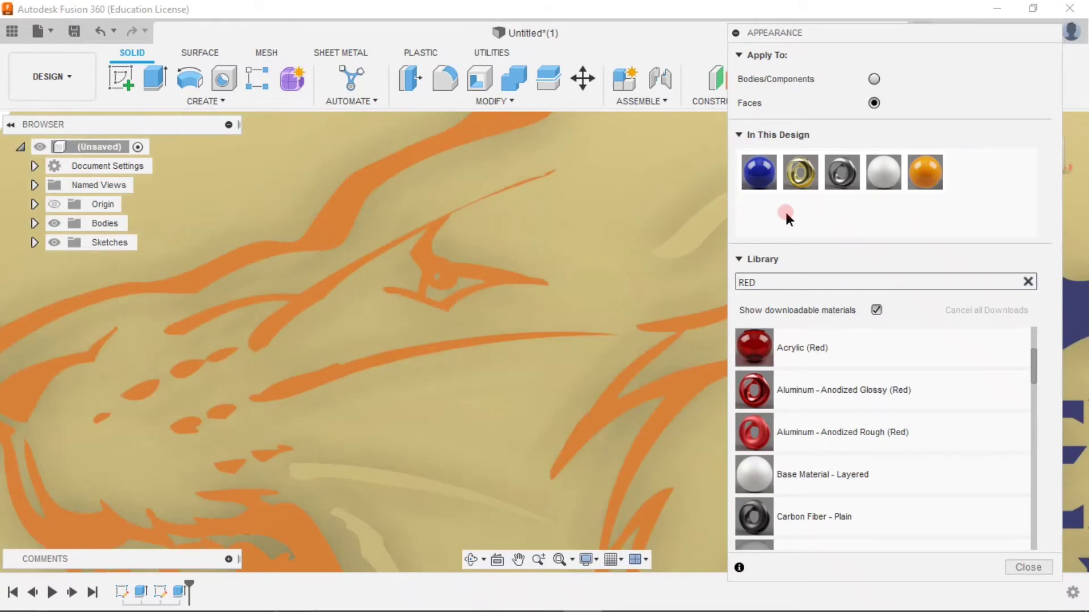
drag(759, 172, 150, 452)
drag(925, 171, 342, 502)
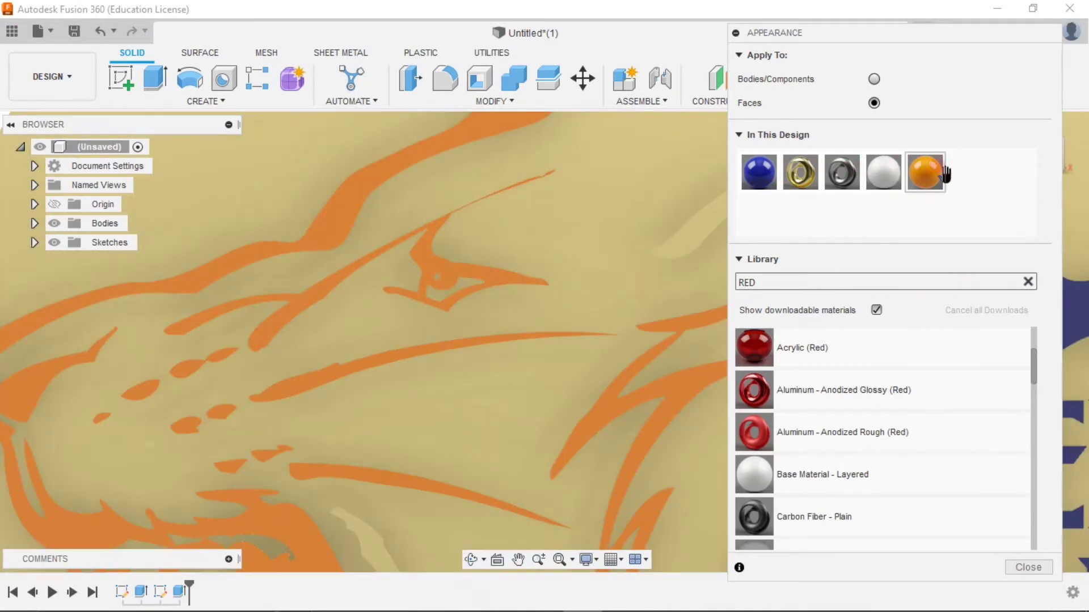
drag(944, 174, 208, 391)
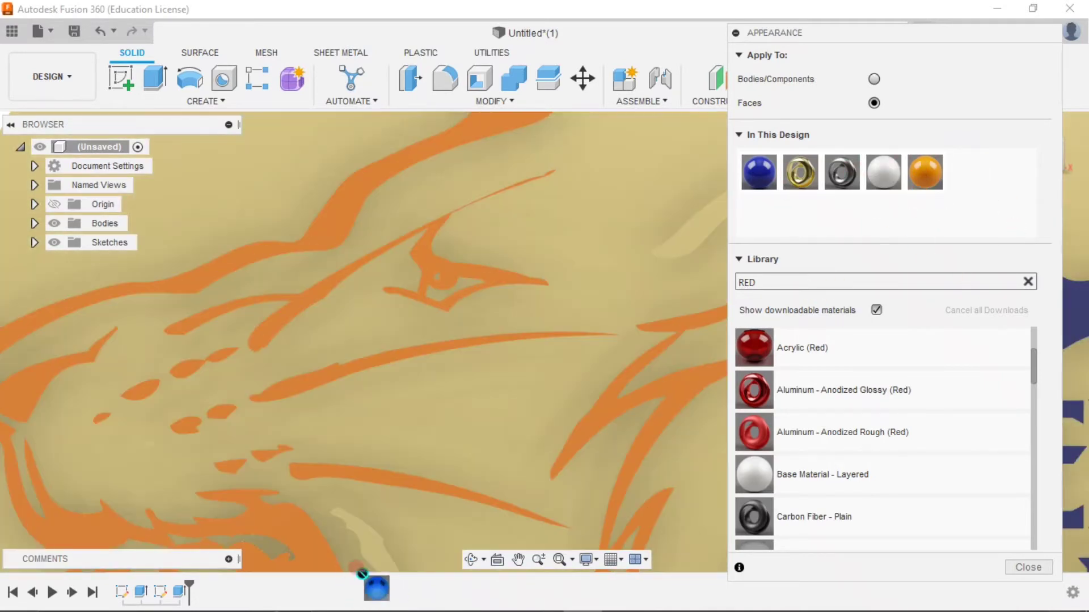
scroll(208, 391, down, 5)
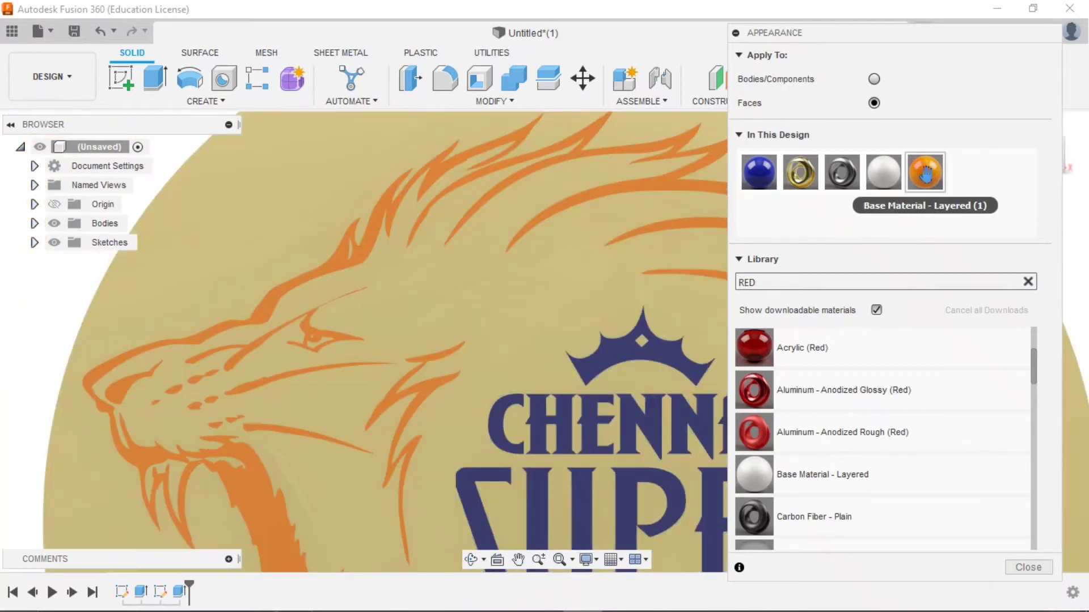
Paint the lion's eyebrow stroke orange.
drag(759, 172, 438, 309)
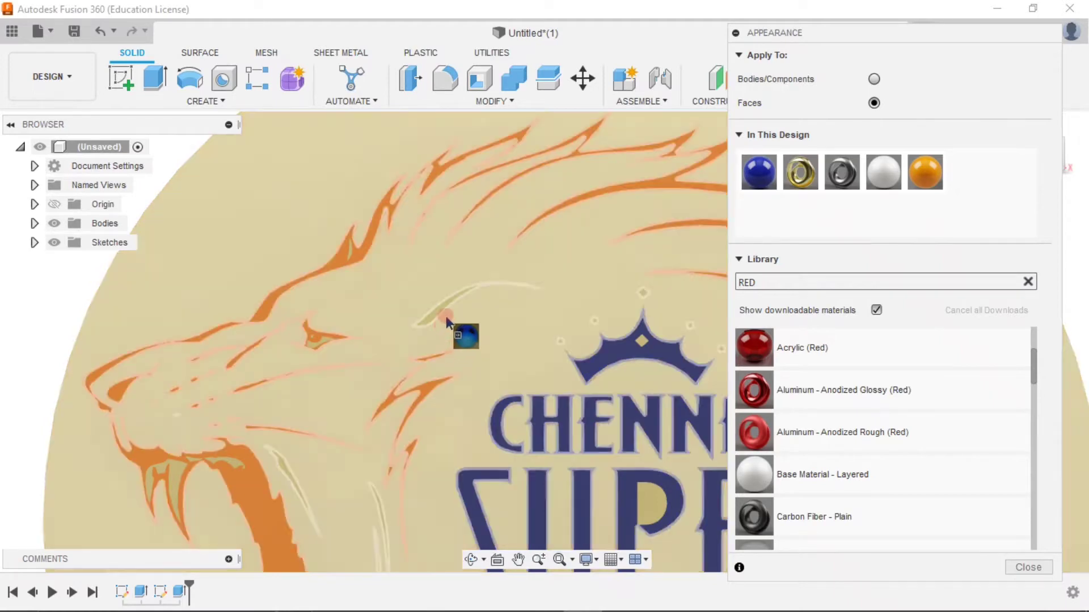
mouse_move(447, 320)
mouse_down()
mouse_move(450, 309)
mouse_move(437, 323)
mouse_up()
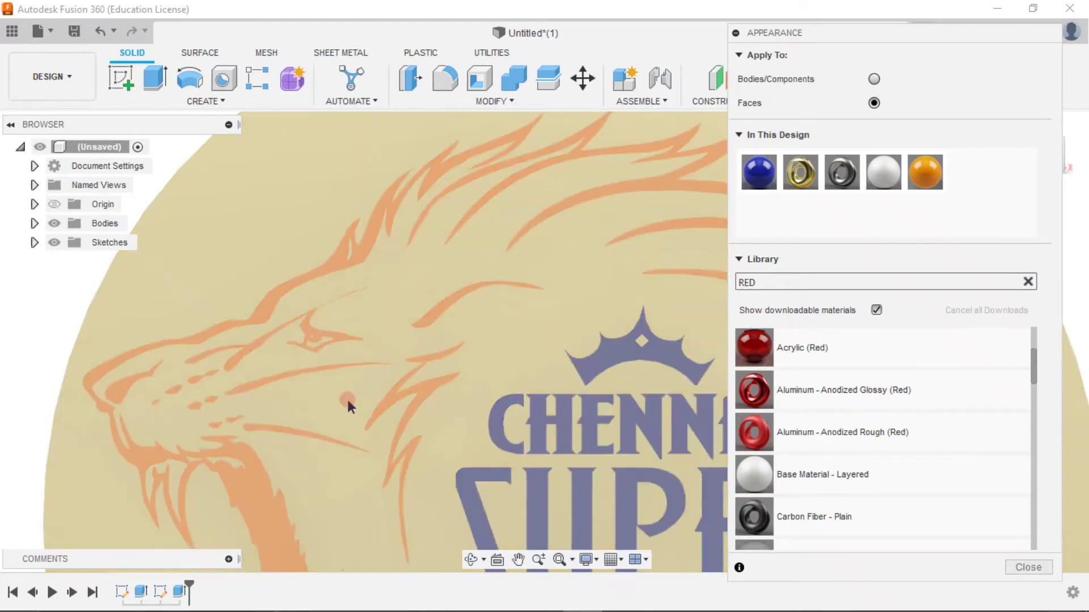
scroll(271, 533, up, 3)
scroll(342, 478, down, 2)
scroll(349, 397, down, 3)
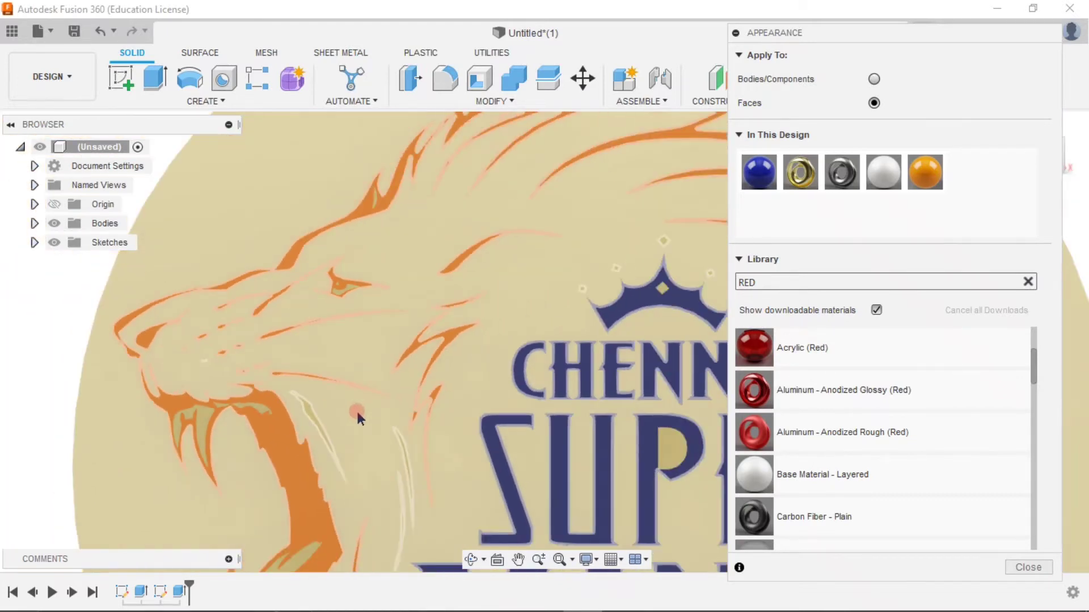
scroll(385, 510, up, 3)
scroll(377, 494, up, 1)
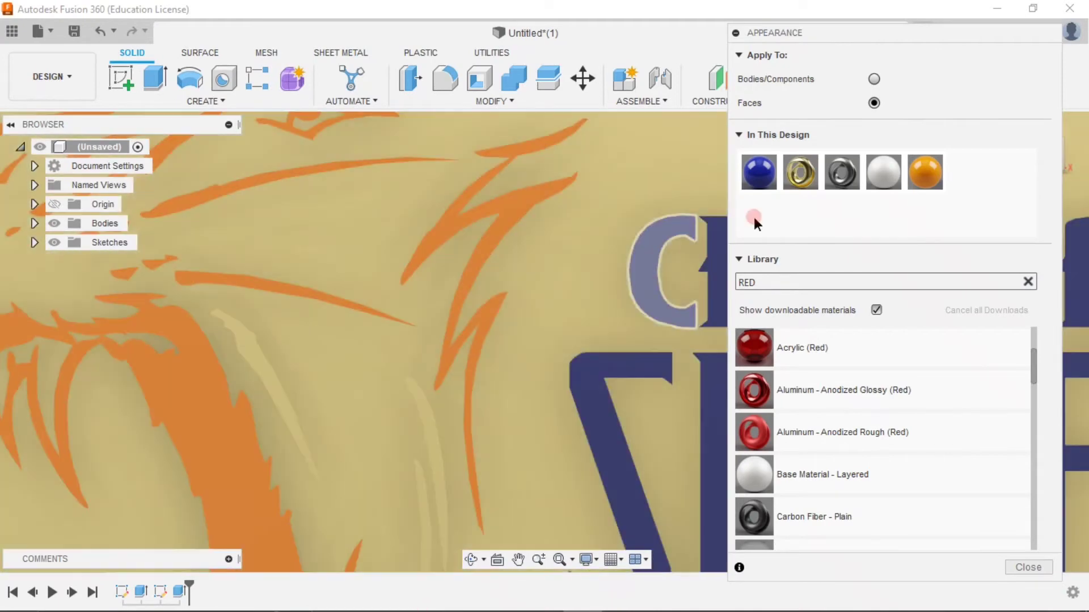
Paint the pale mane and lightning strokes orange.
drag(925, 172, 413, 389)
drag(925, 172, 424, 502)
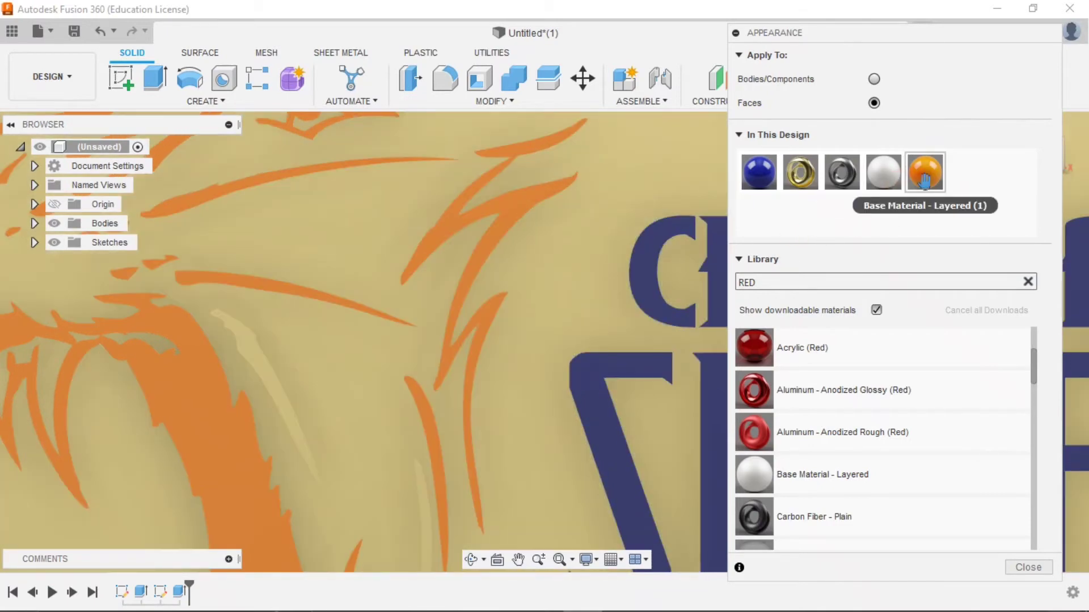
mouse_move(925, 172)
mouse_down()
mouse_move(414, 493)
mouse_move(429, 516)
mouse_up()
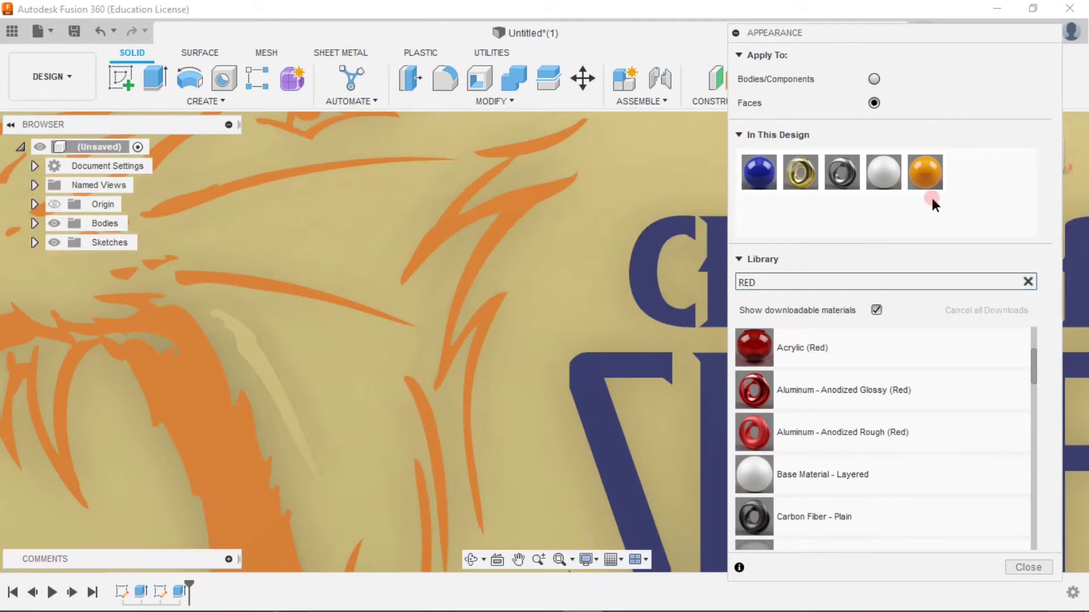
mouse_move(759, 172)
mouse_down()
mouse_move(250, 348)
mouse_move(259, 348)
mouse_up()
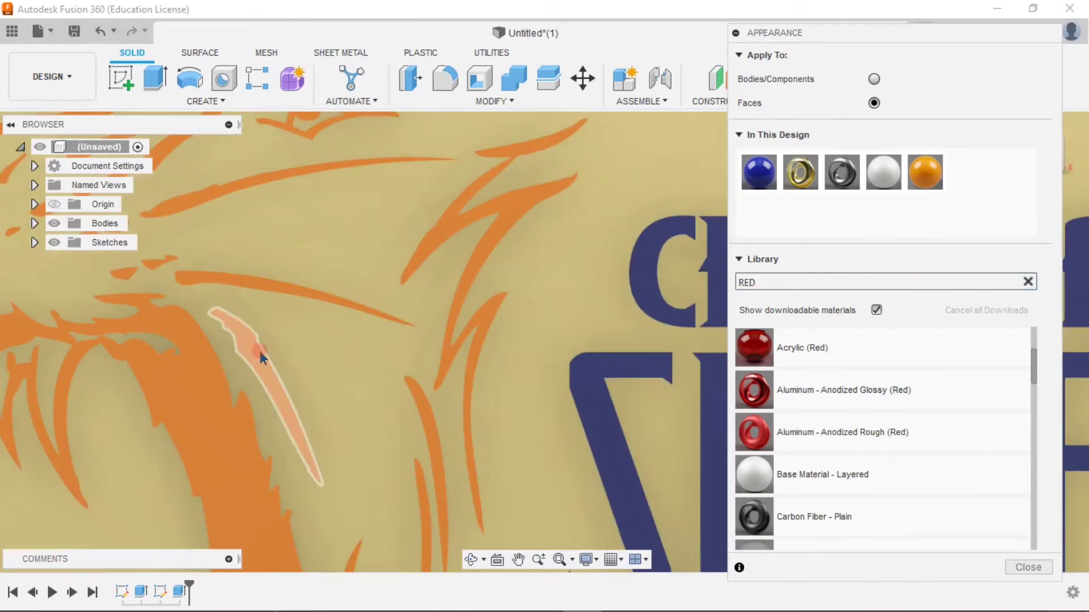
scroll(437, 285, down, 4)
scroll(393, 356, down, 4)
scroll(468, 340, down, 3)
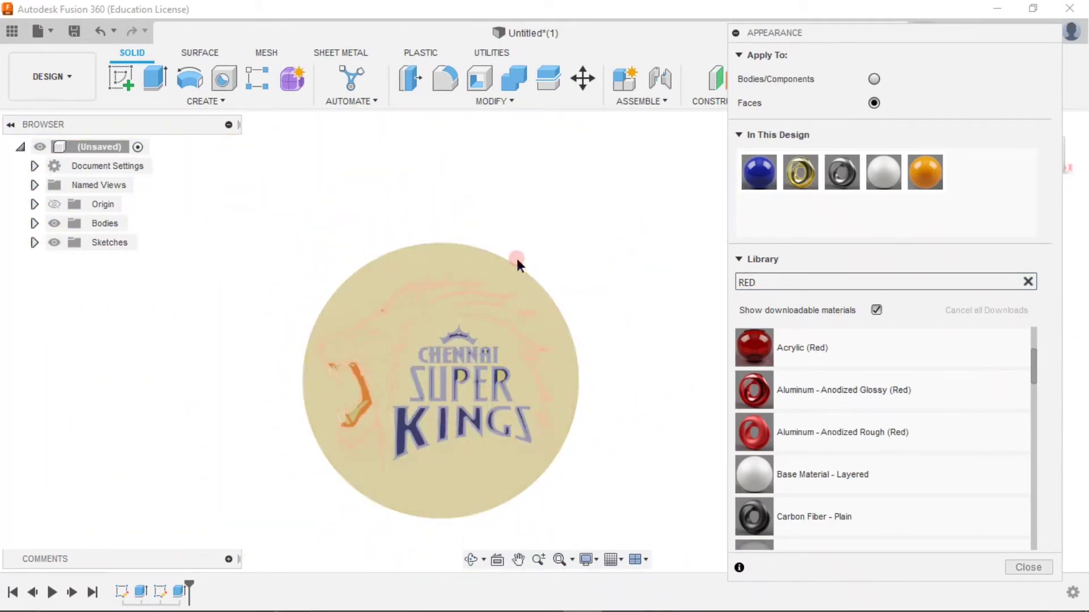
scroll(469, 336, up, 2)
scroll(460, 320, up, 4)
scroll(460, 320, up, 2)
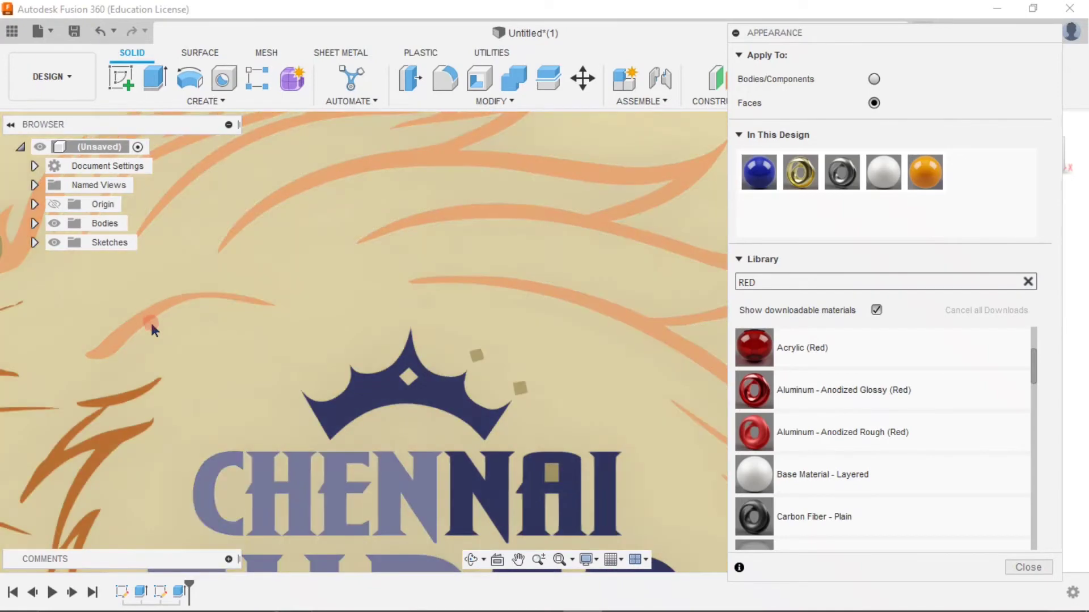
Paint the four pale squares around the crown with Paint - Enamel Glossy (Blue).
scroll(238, 328, up, 5)
mouse_move(800, 172)
mouse_down()
mouse_move(716, 288)
mouse_move(689, 281)
mouse_move(515, 374)
mouse_up()
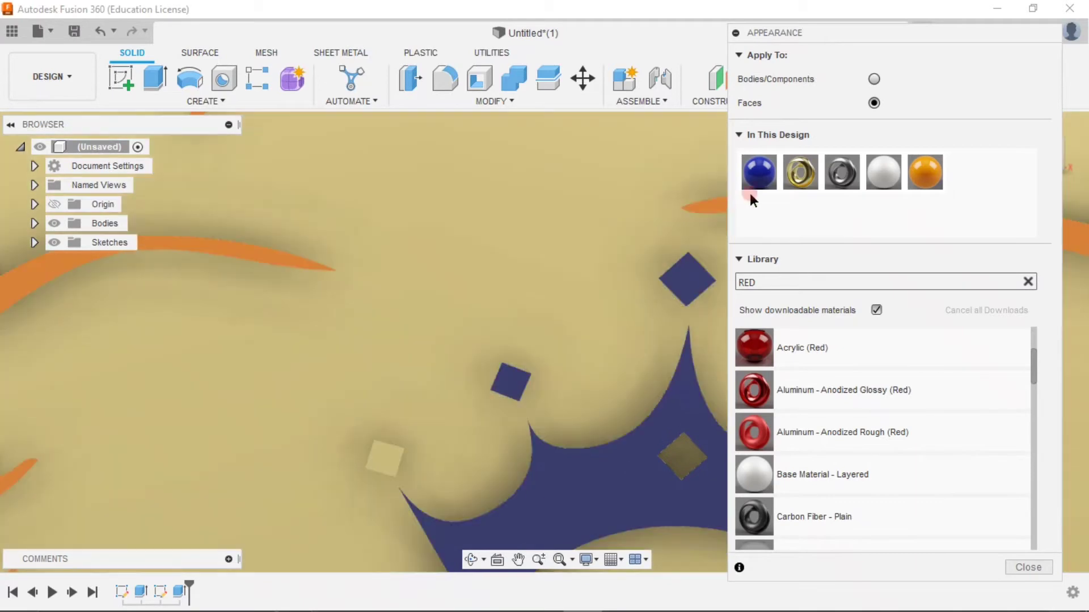
drag(759, 172, 378, 461)
scroll(315, 400, down, 3)
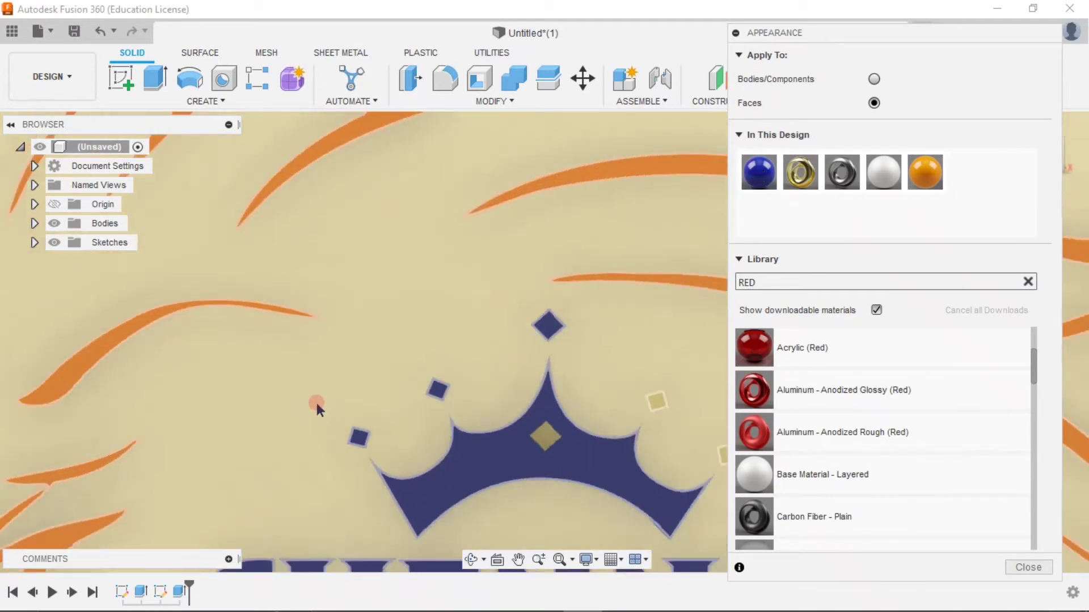
scroll(345, 405, down, 3)
scroll(535, 393, up, 5)
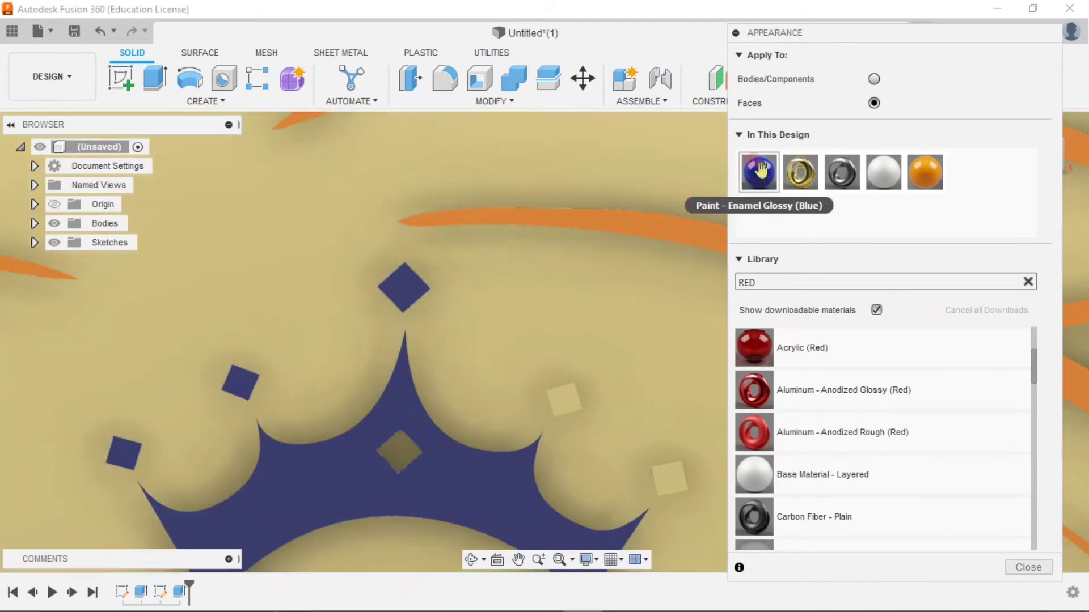
drag(758, 172, 567, 399)
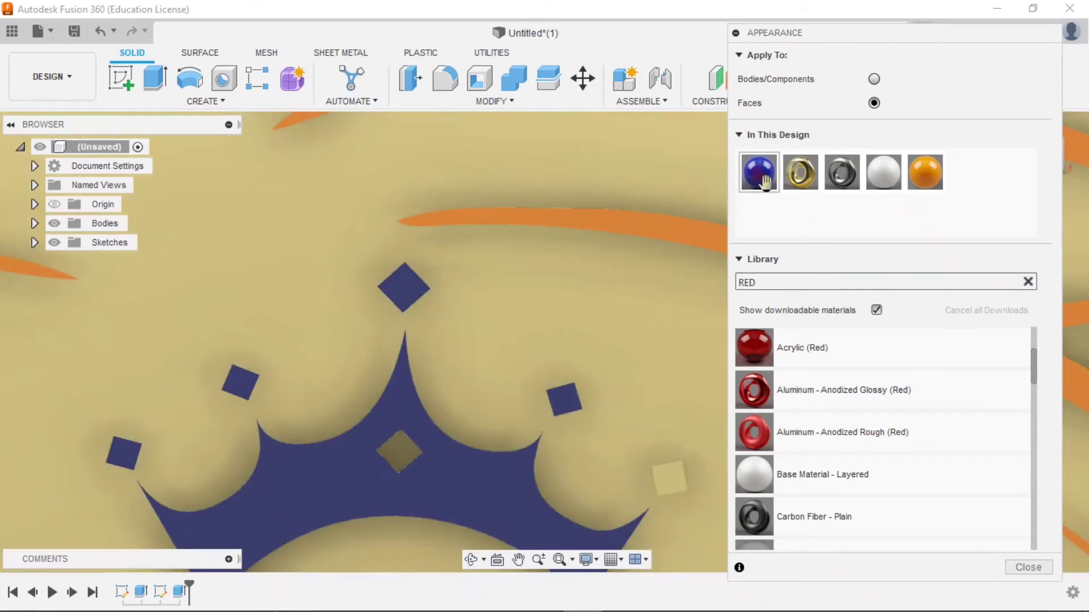
mouse_move(765, 181)
mouse_down()
mouse_move(707, 425)
mouse_move(672, 482)
mouse_up()
scroll(539, 333, down, 3)
scroll(538, 346, down, 2)
scroll(537, 348, down, 4)
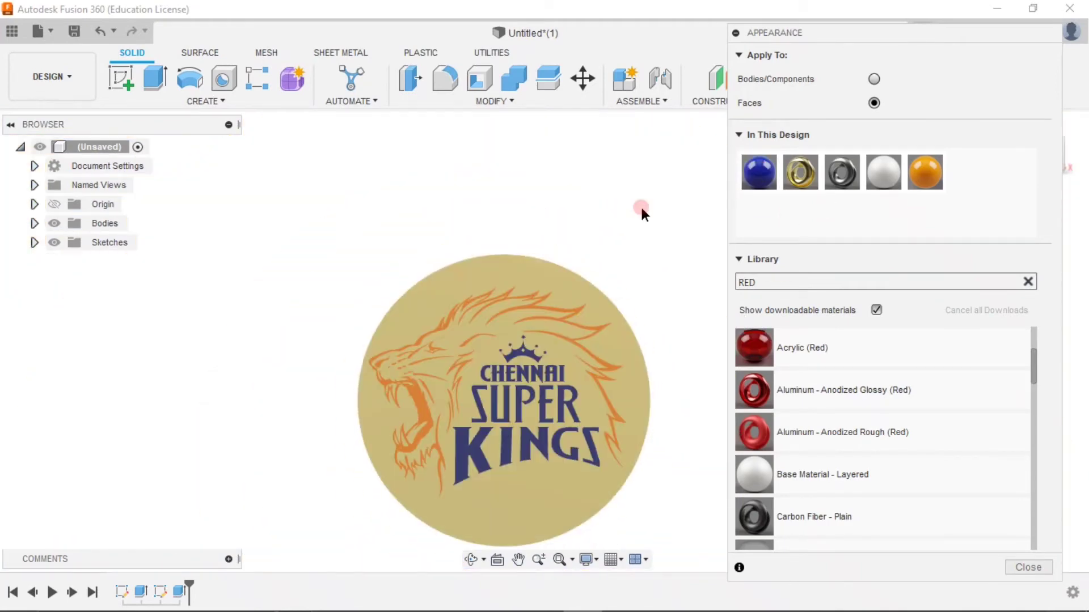
Duplicate the white base material appearance in the design.
drag(754, 390, 441, 437)
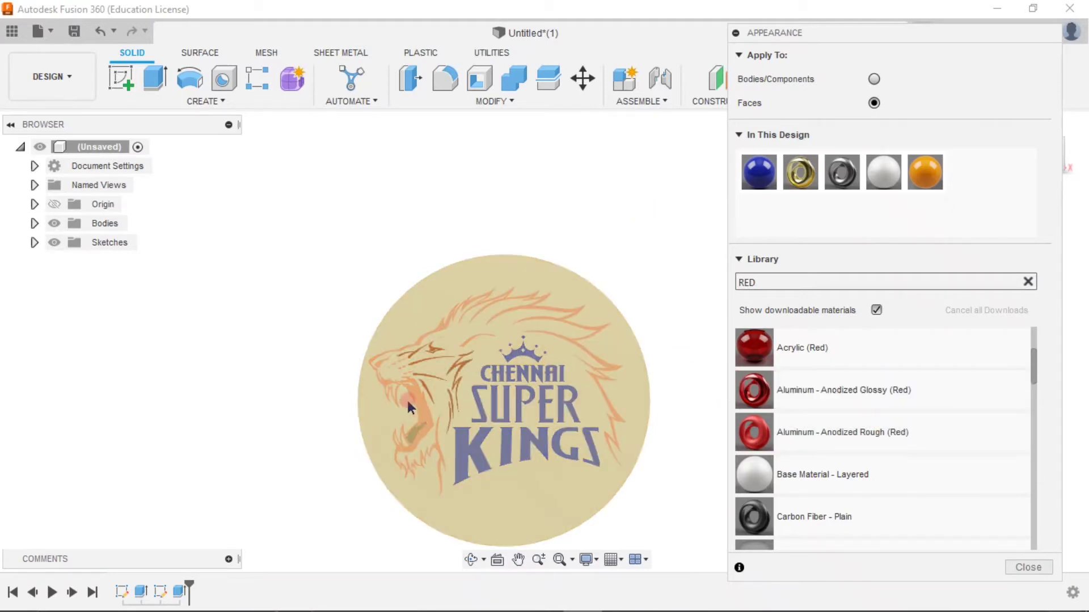
scroll(441, 438, up, 3)
scroll(441, 438, up, 3)
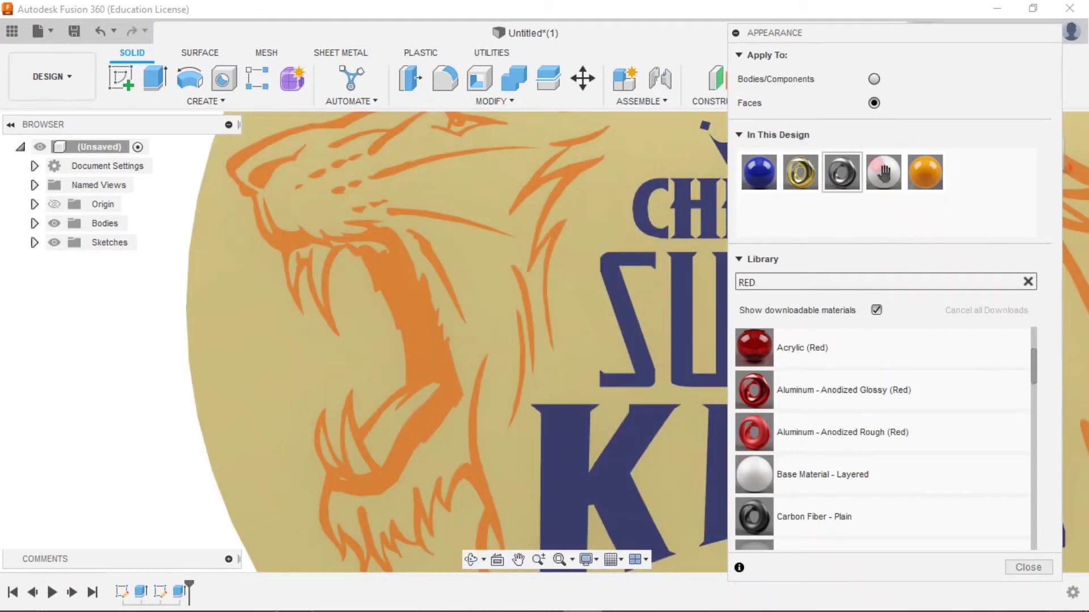
right_click(883, 172)
click(958, 216)
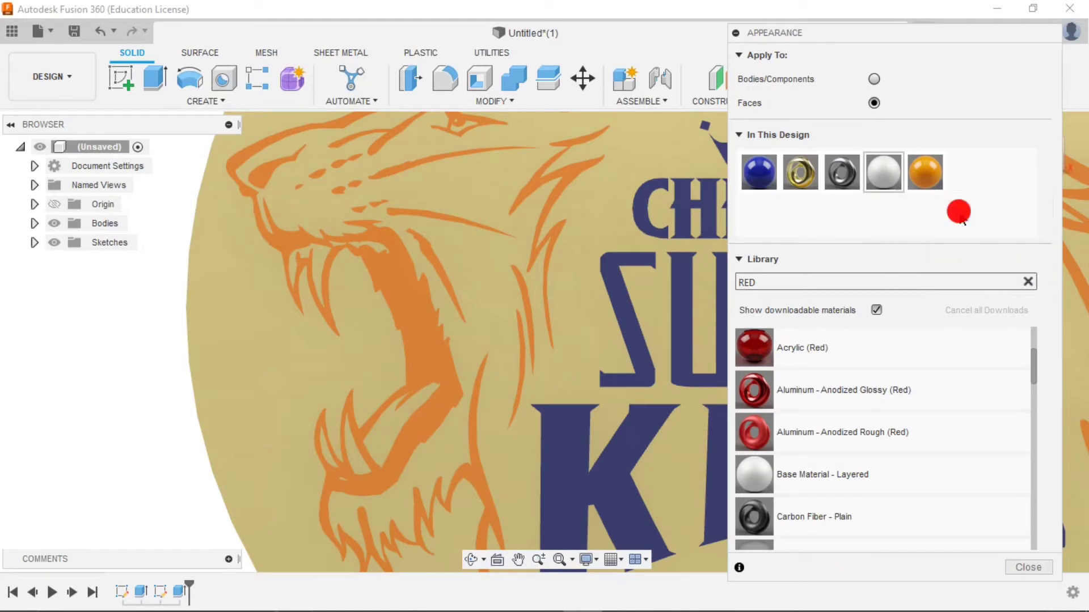
Recolour the copied Base Material - Layered (2) to yellow.
right_click(974, 177)
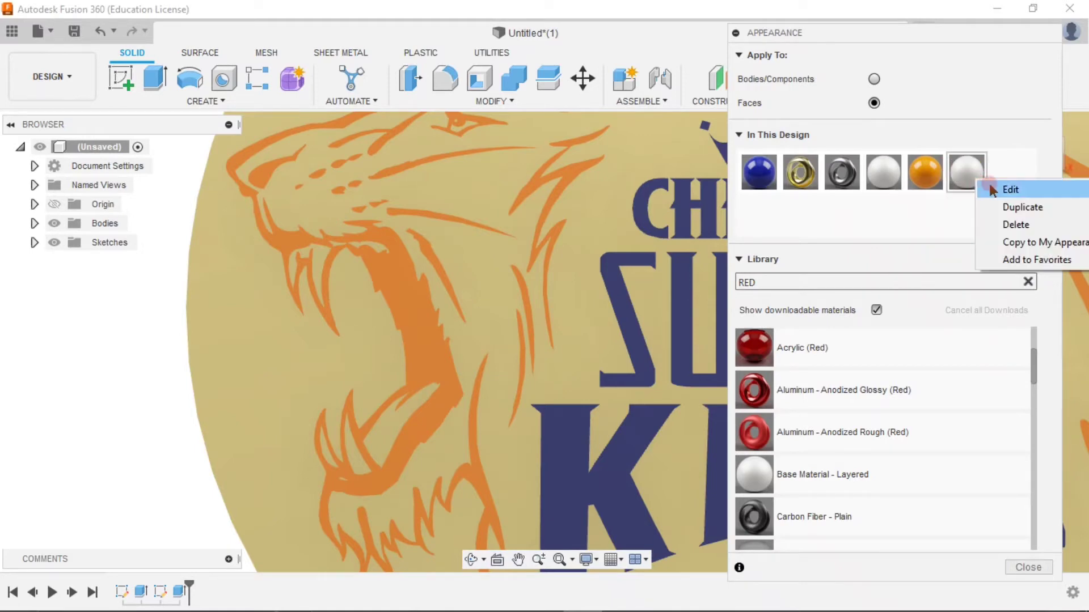
click(1009, 190)
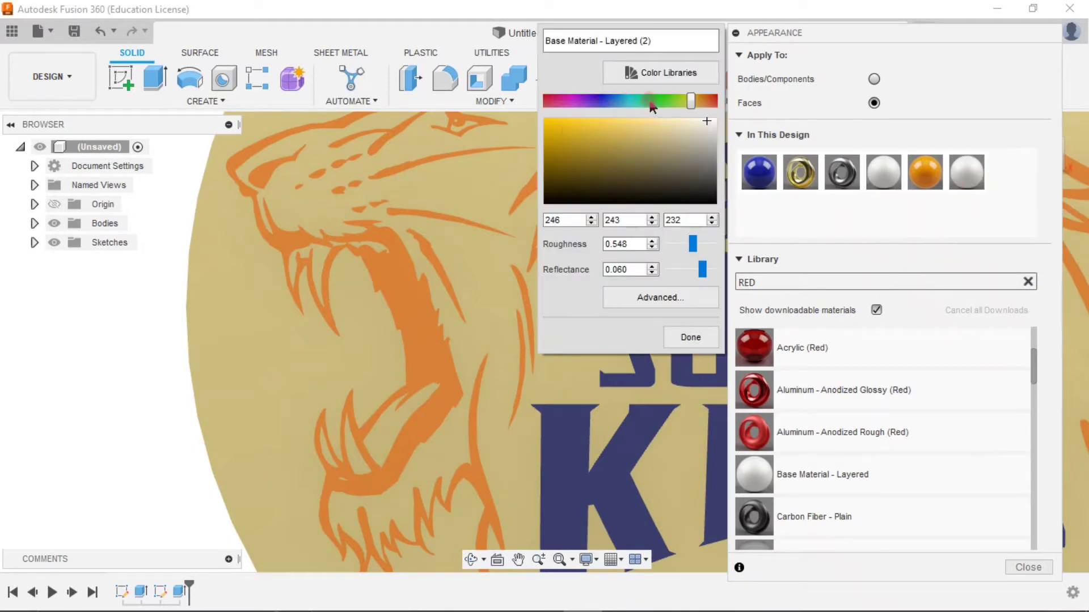
drag(668, 104, 685, 102)
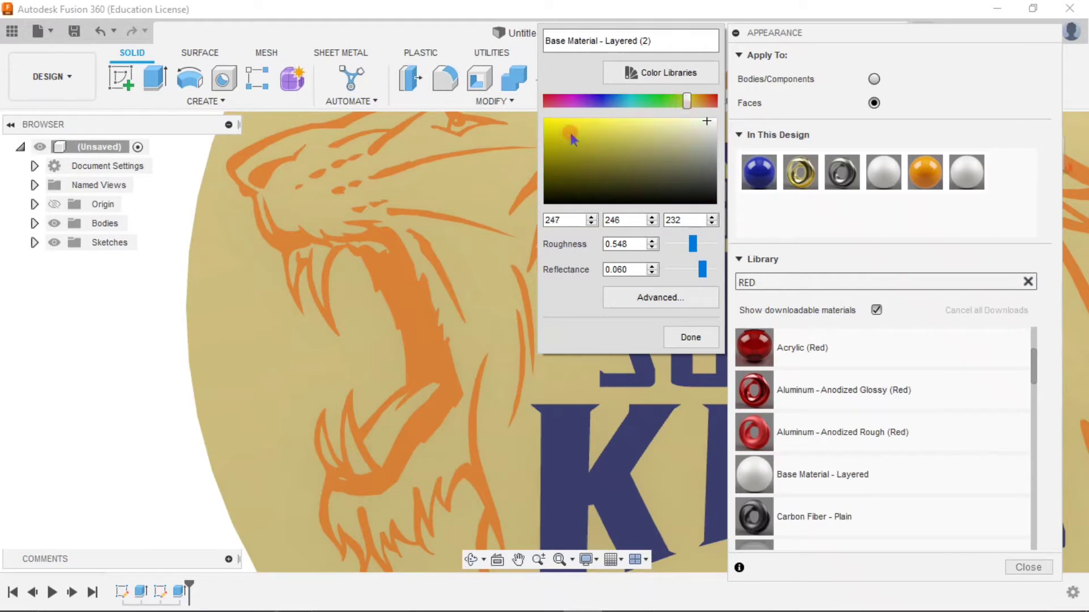
click(555, 128)
click(702, 337)
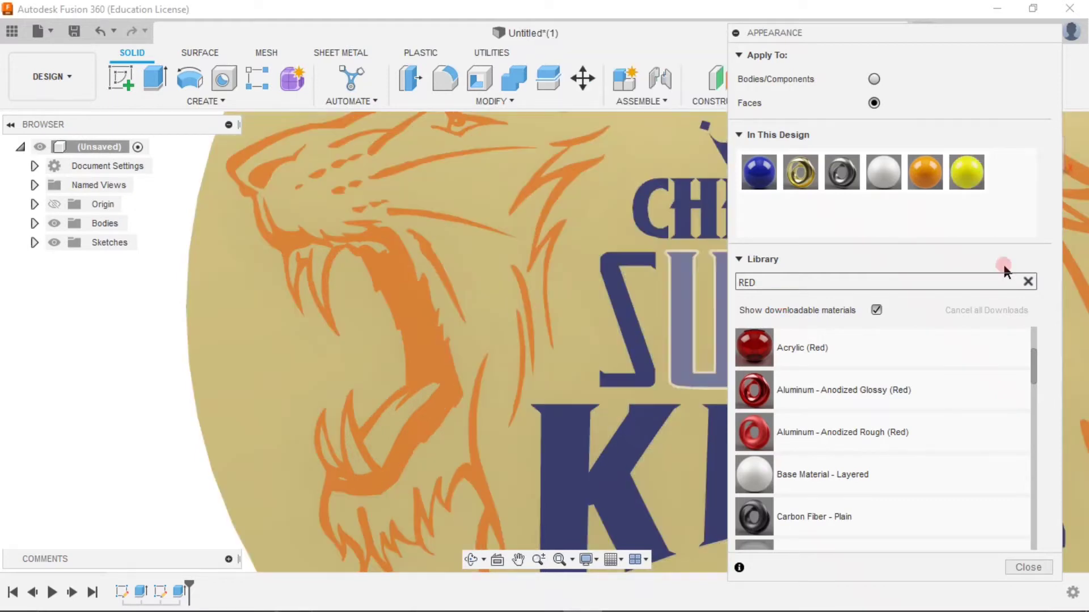
Paint the first lion fangs, including the left fang, with the yellow appearance.
mouse_move(966, 172)
mouse_down()
mouse_move(355, 278)
mouse_move(323, 268)
mouse_up()
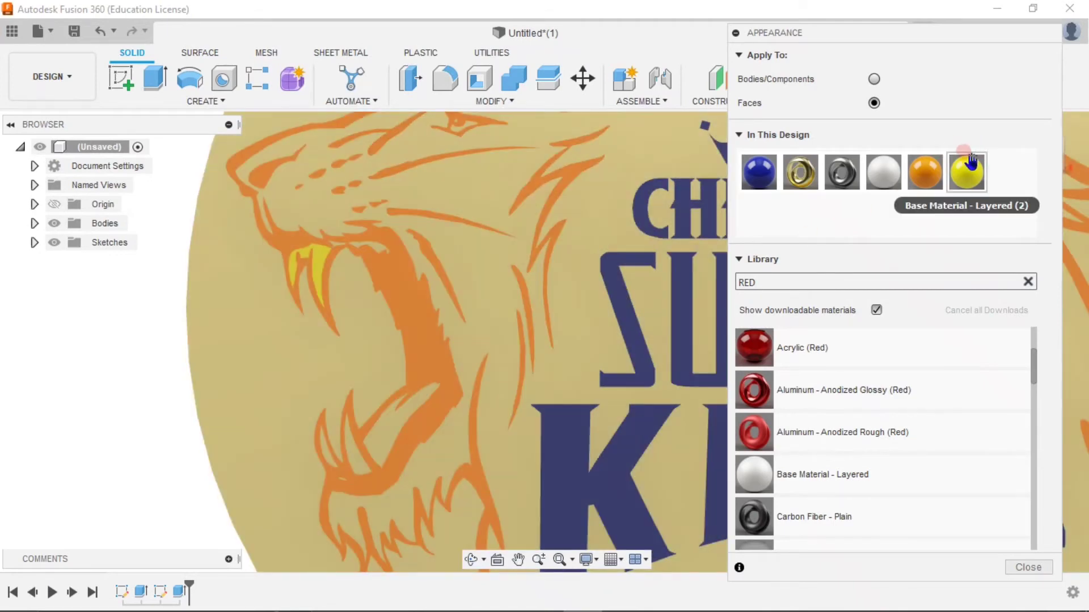
mouse_move(967, 172)
mouse_down()
mouse_move(383, 250)
mouse_move(392, 437)
mouse_up()
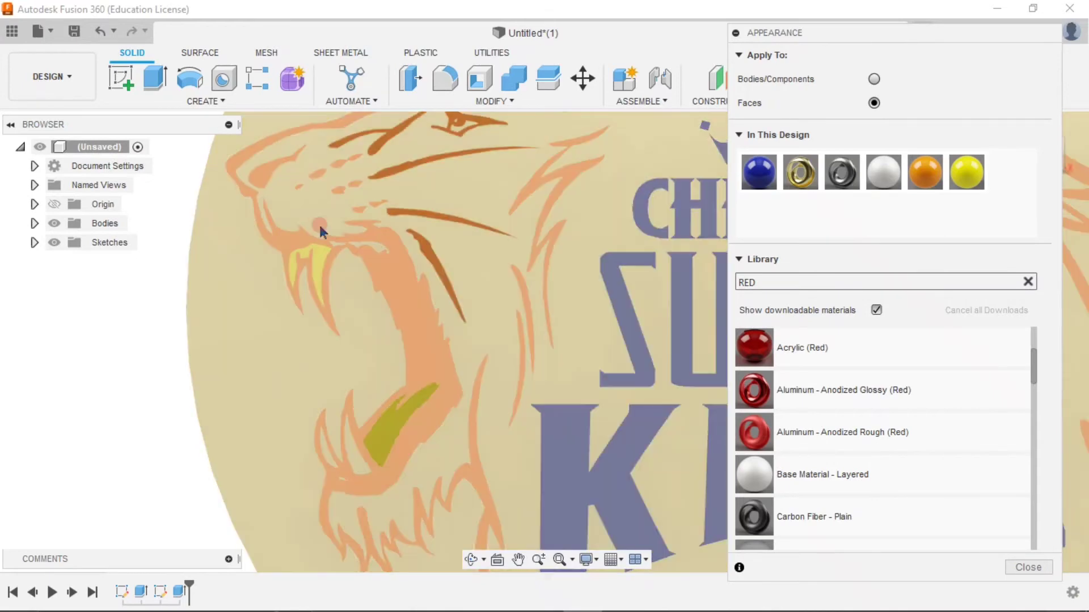
scroll(340, 232, up, 5)
scroll(385, 246, up, 5)
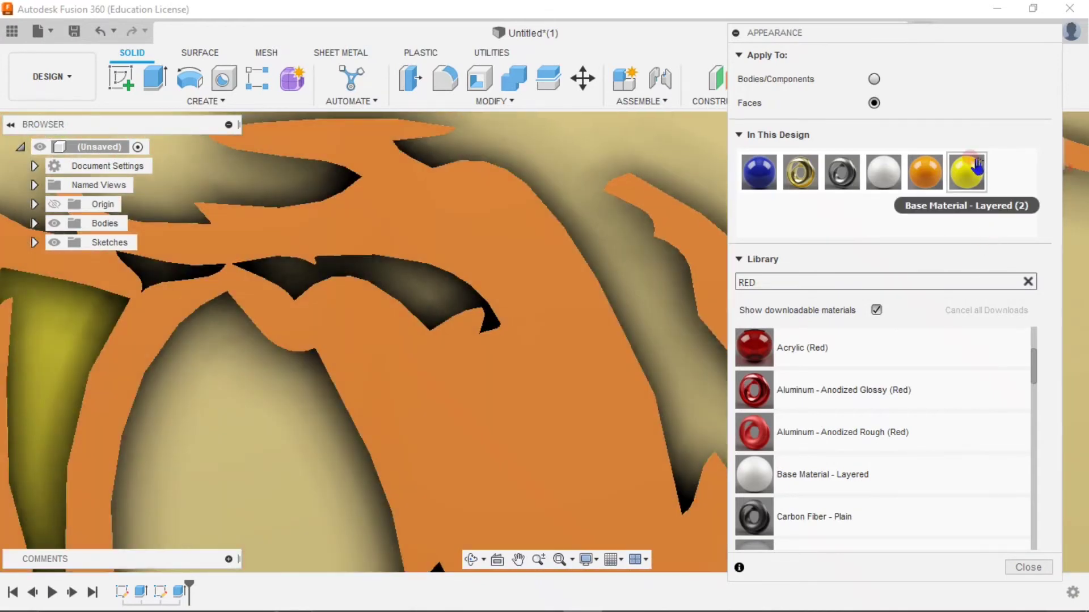
mouse_move(966, 172)
mouse_down()
mouse_move(446, 304)
mouse_move(482, 279)
mouse_move(152, 273)
mouse_up()
scroll(499, 310, down, 2)
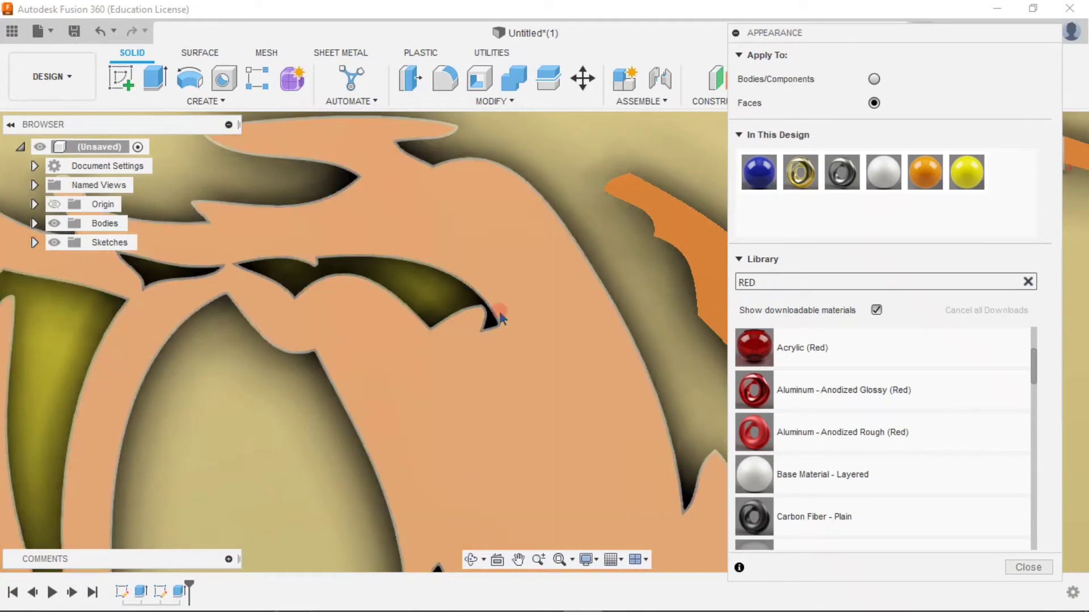
scroll(499, 311, down, 3)
scroll(553, 298, down, 4)
scroll(512, 448, down, 2)
scroll(512, 448, up, 3)
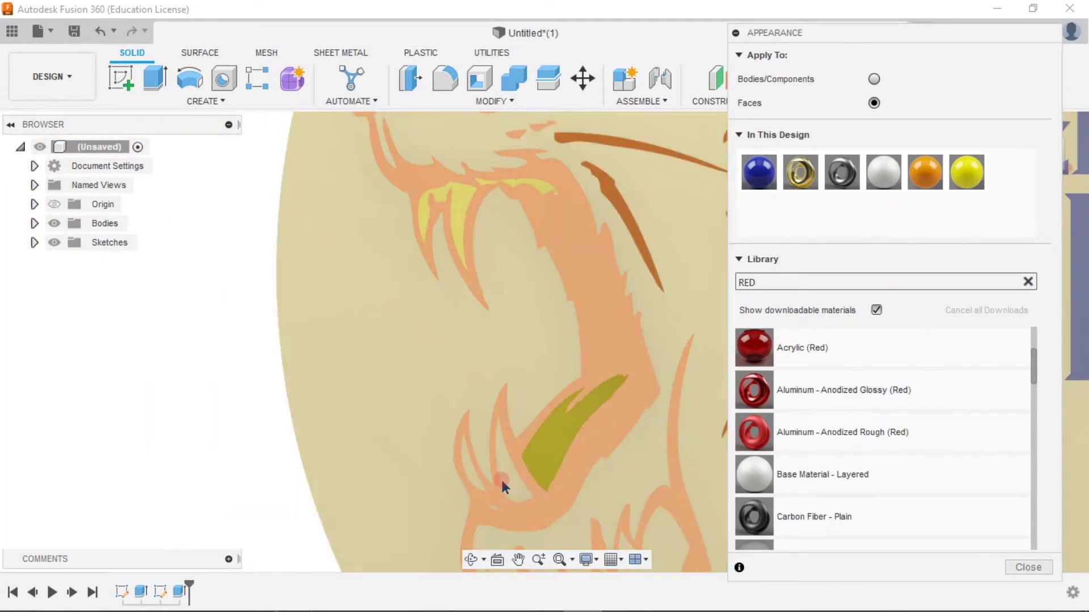
scroll(502, 477, up, 3)
Paint the lower middle and small left fangs yellow as well.
click(966, 175)
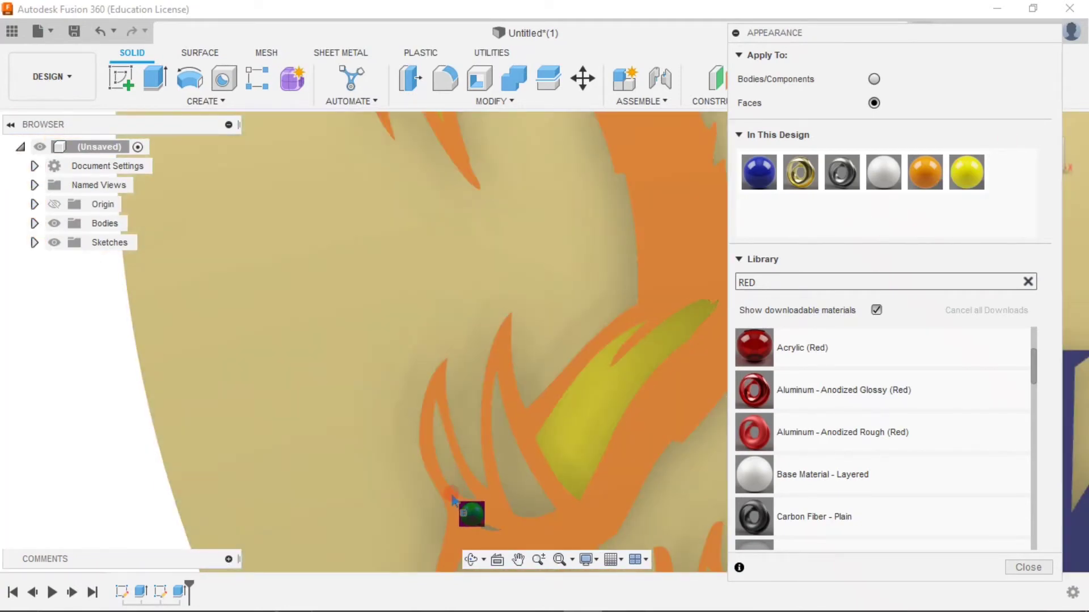
drag(968, 180, 525, 470)
drag(953, 185, 447, 462)
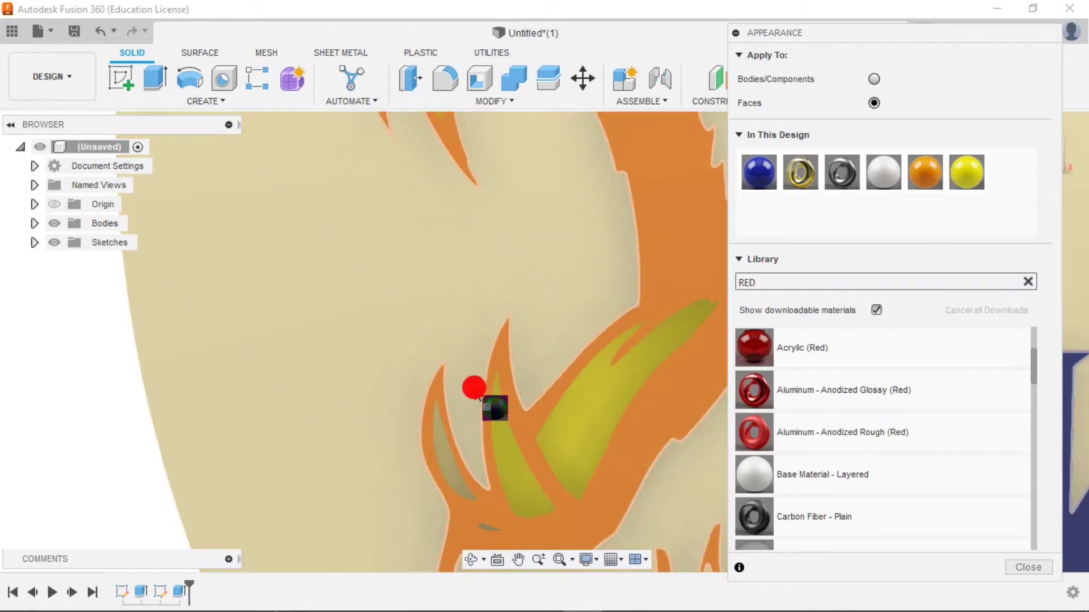
scroll(419, 374, down, 3)
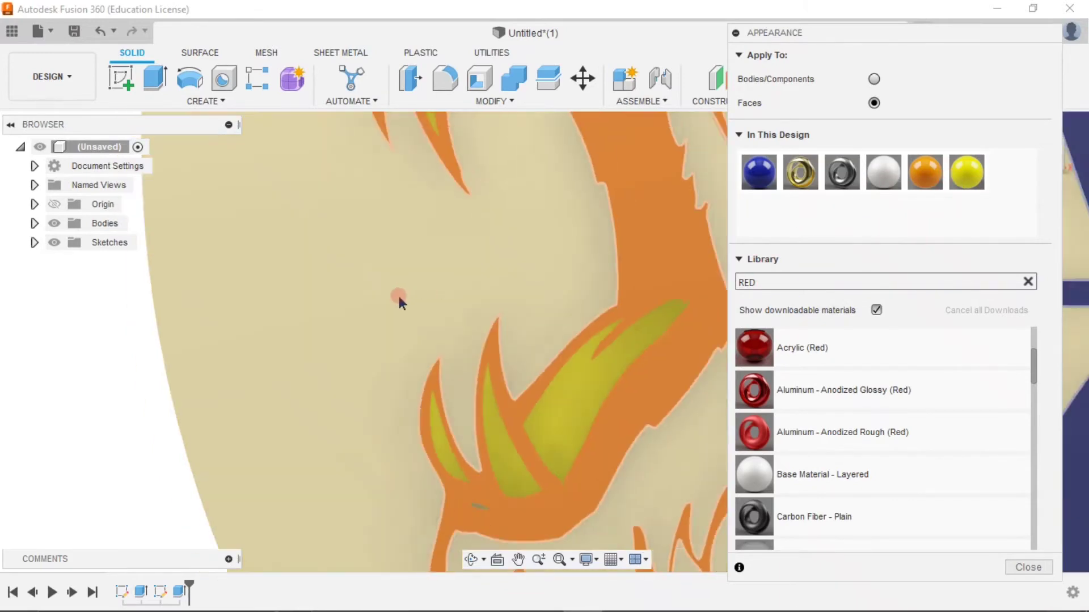
scroll(239, 379, down, 3)
scroll(180, 416, down, 2)
scroll(268, 252, up, 2)
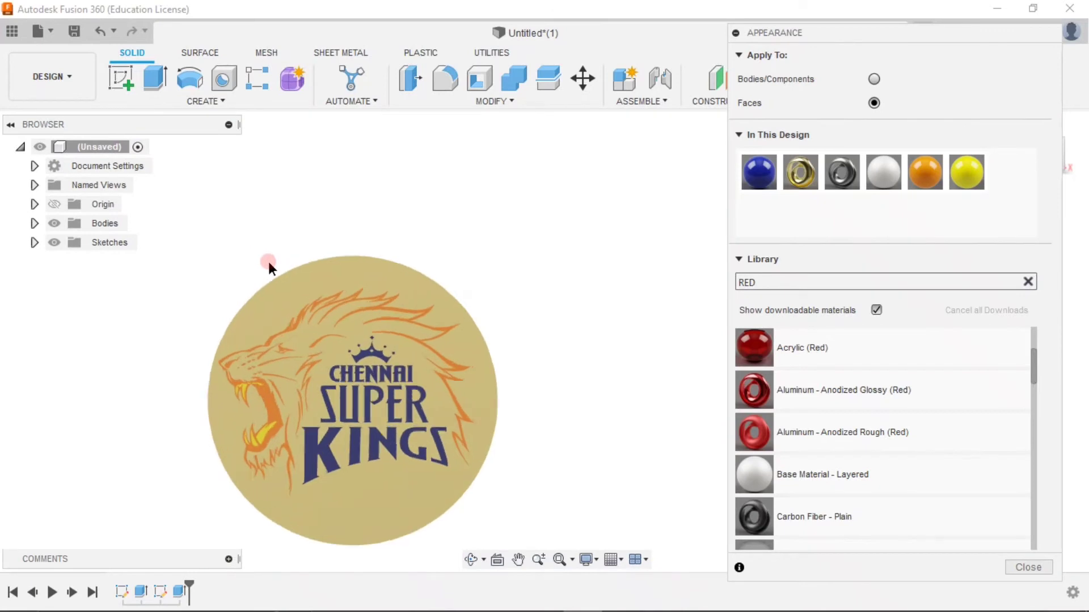
scroll(270, 263, up, 1)
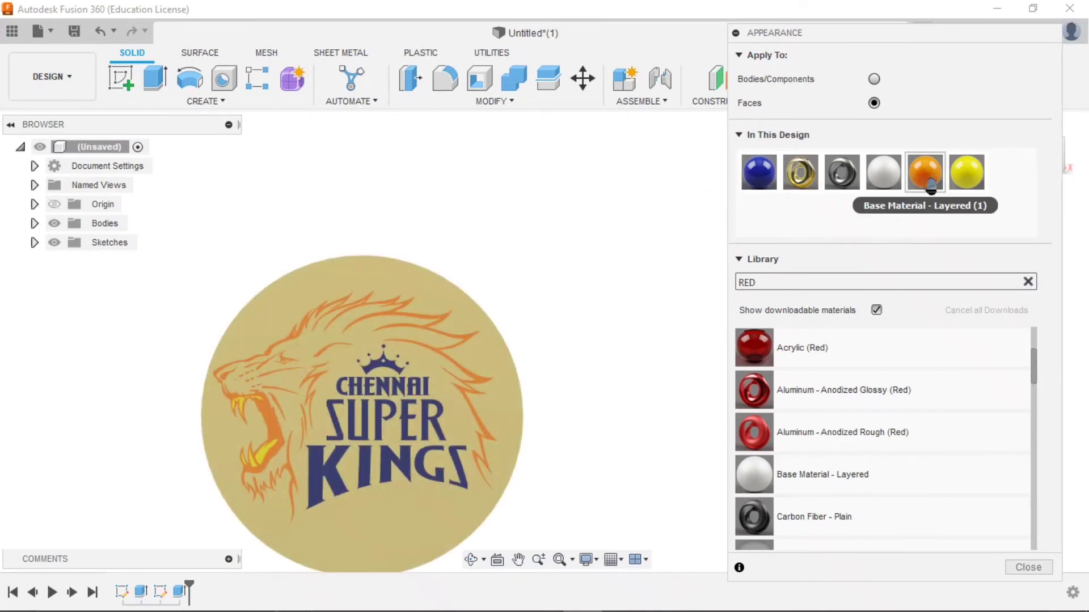
drag(931, 189, 529, 376)
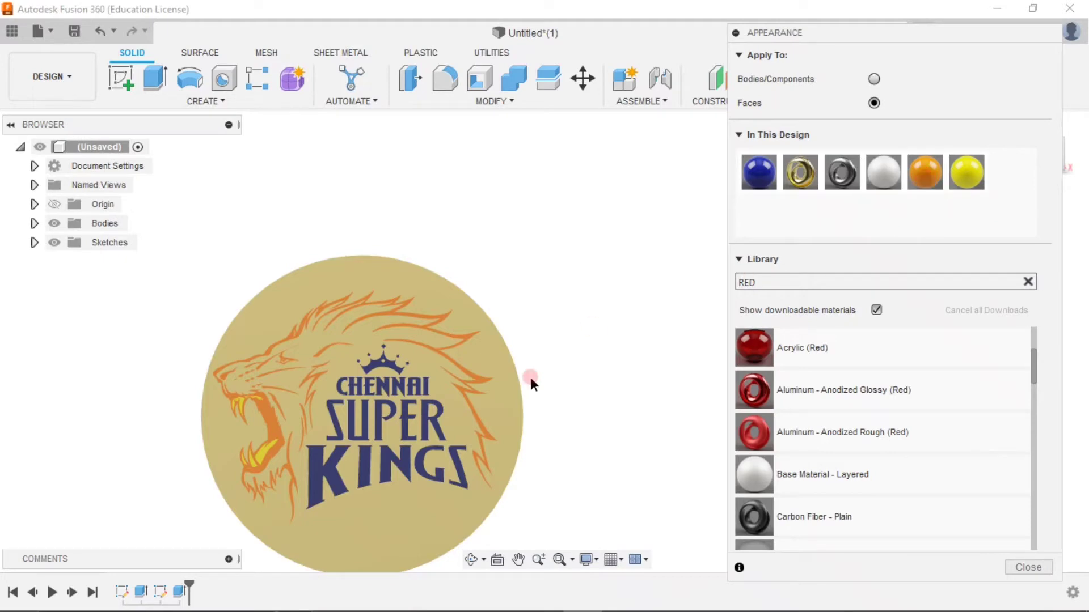
scroll(217, 348, down, 2)
scroll(212, 401, up, 2)
scroll(158, 414, up, 4)
scroll(158, 414, up, 3)
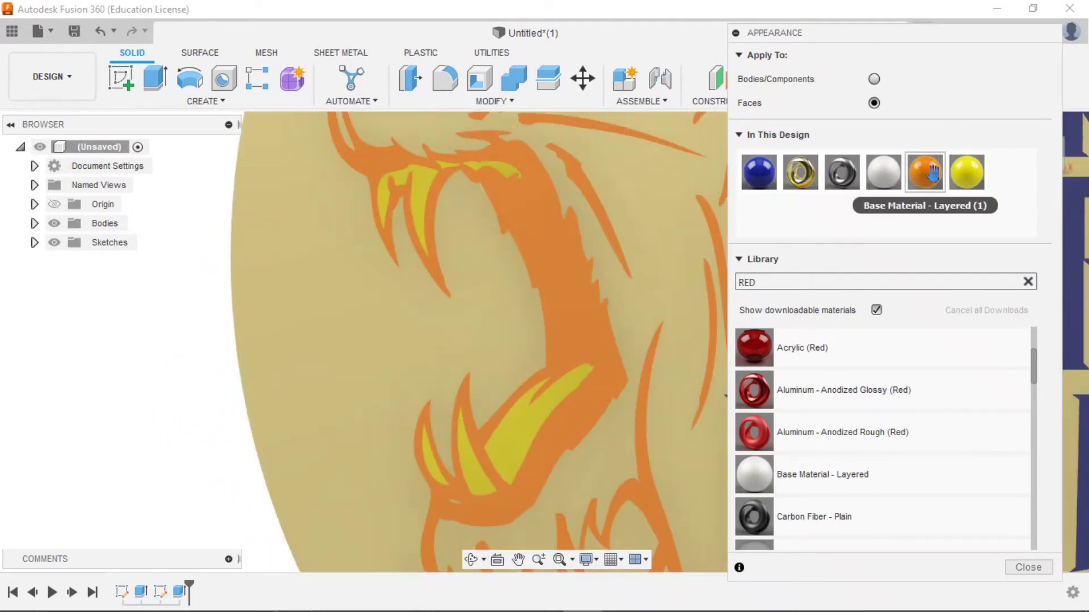
Close the appearance settings and undo the last appearance change.
key(Escape)
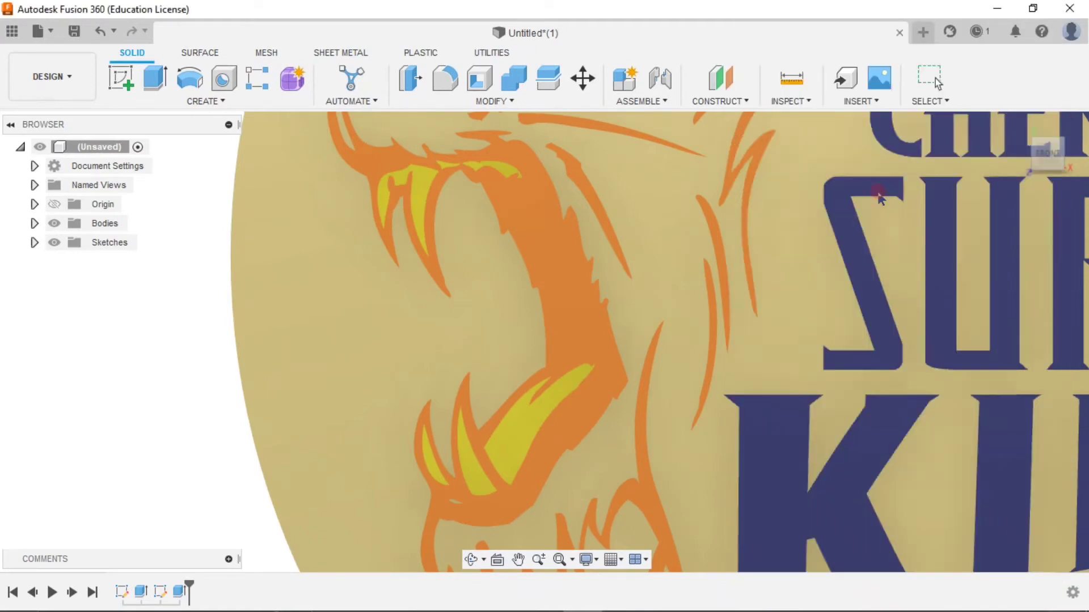
click(412, 294)
click(102, 31)
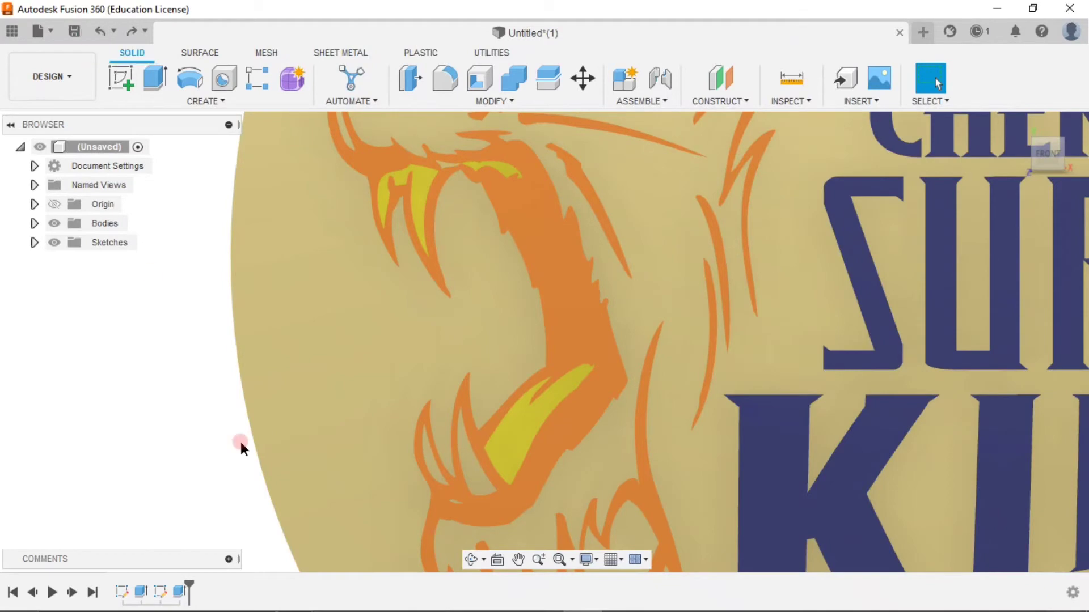
scroll(355, 420, down, 5)
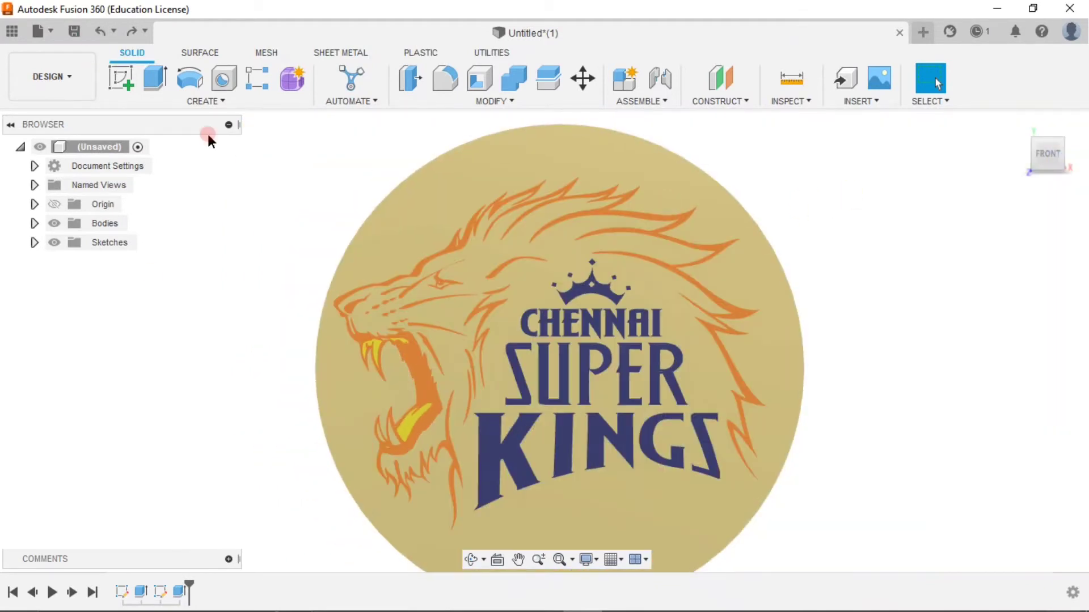
Check the undo history, clear the selection, and orbit the disc into a tilted view.
click(114, 32)
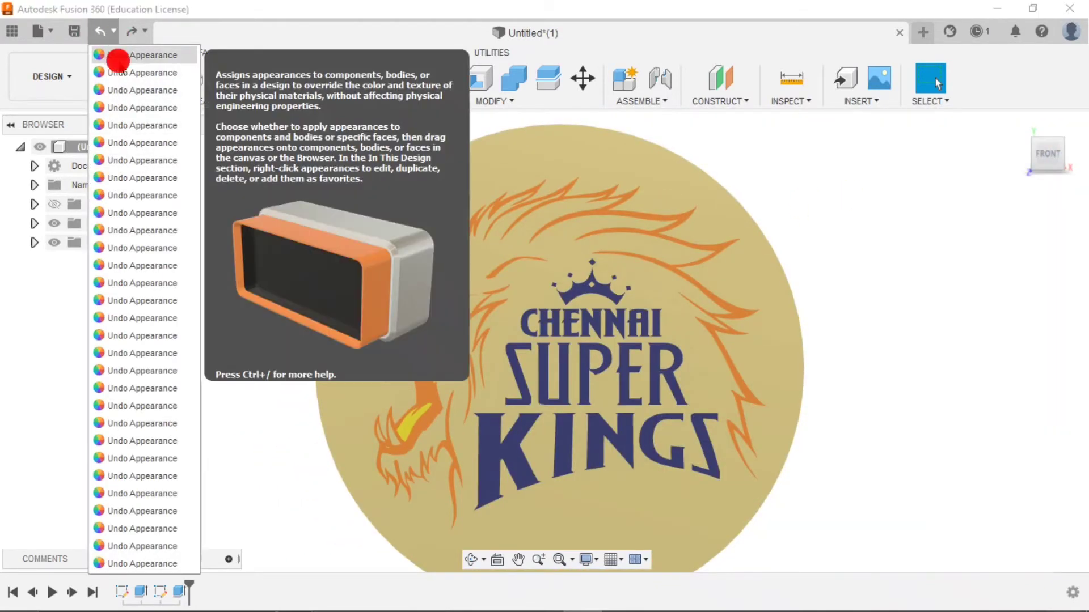
click(115, 32)
click(114, 32)
click(209, 243)
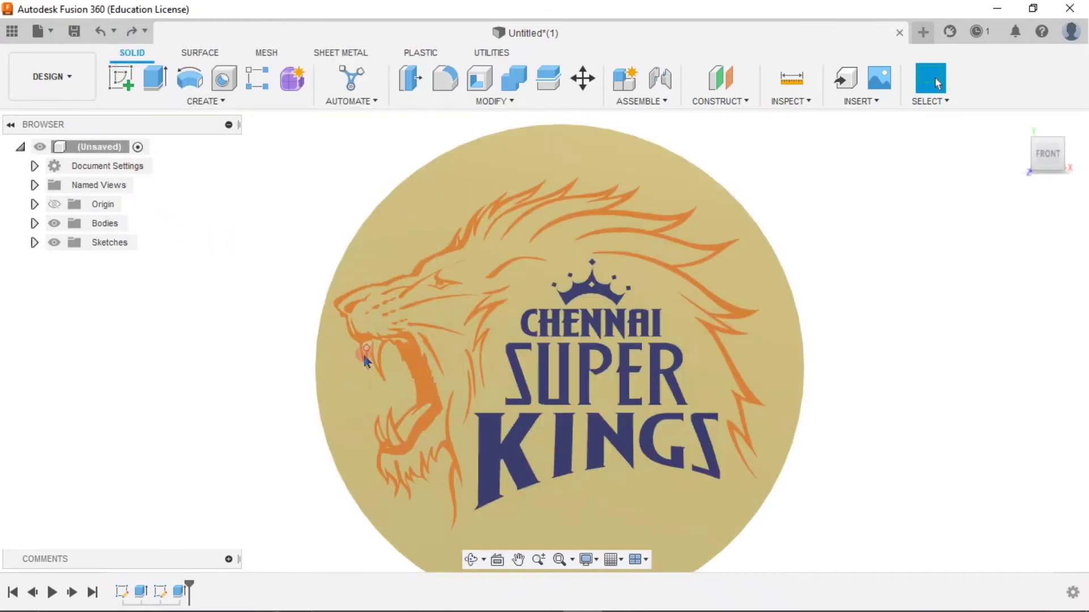
click(852, 264)
mouse_move(839, 251)
shift+middle_down()
mouse_move(824, 289)
mouse_move(930, 231)
mouse_move(724, 291)
mouse_move(762, 316)
mouse_move(899, 297)
mouse_move(936, 304)
mouse_move(871, 347)
mouse_move(977, 151)
shift+middle_up()
Switch to an isometric ViewCube corner view and zoom in on the disc.
click(1024, 122)
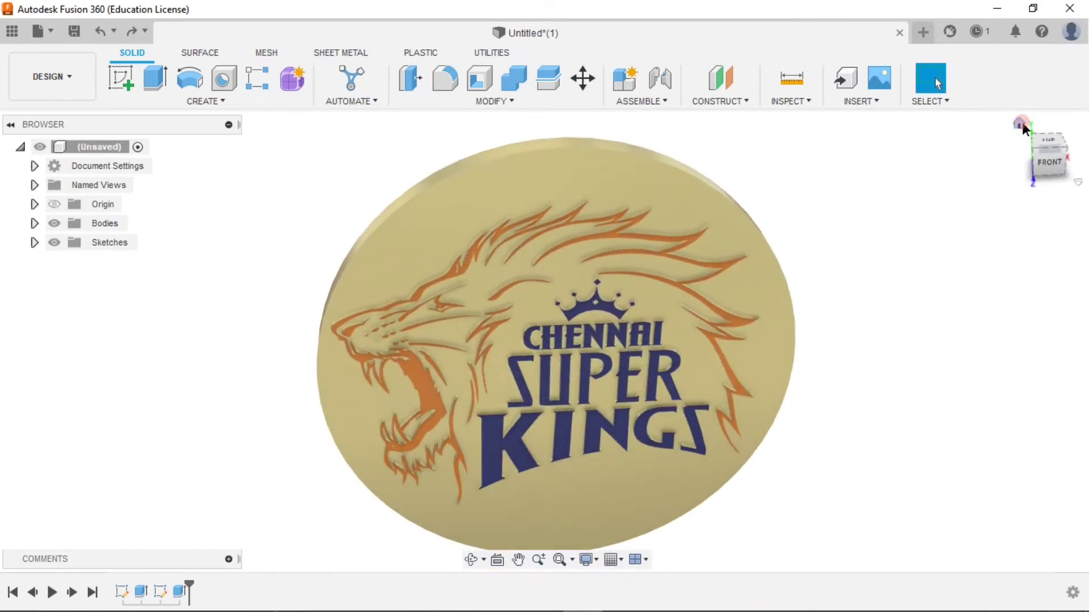
scroll(658, 351, up, 2)
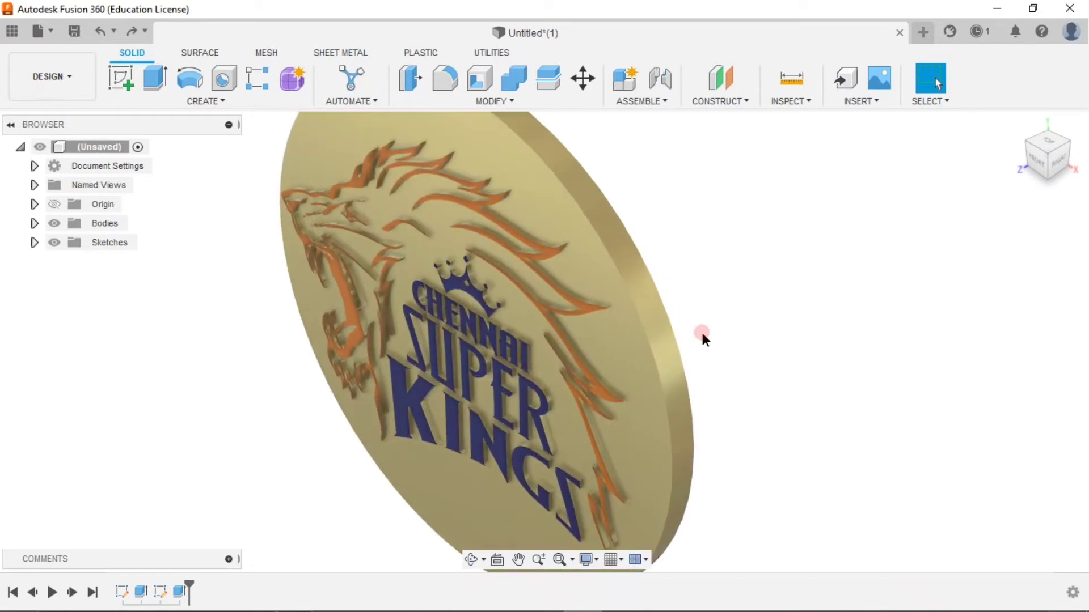
scroll(681, 331, up, 3)
scroll(647, 317, up, 2)
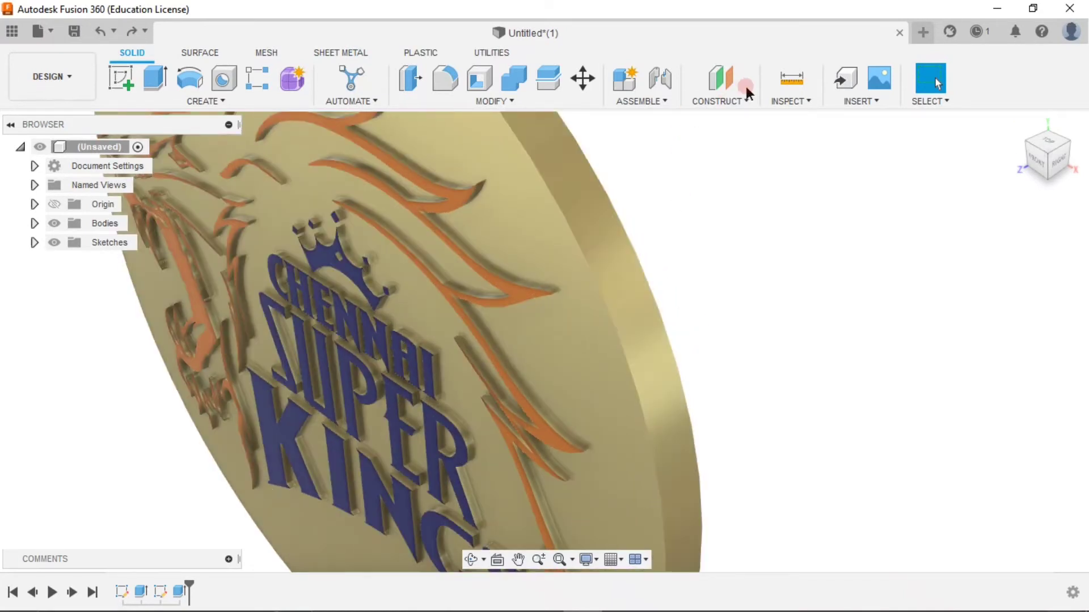
Create a 0° tangent plane on the disc's cylindrical outer face and start a sketch on it.
click(732, 102)
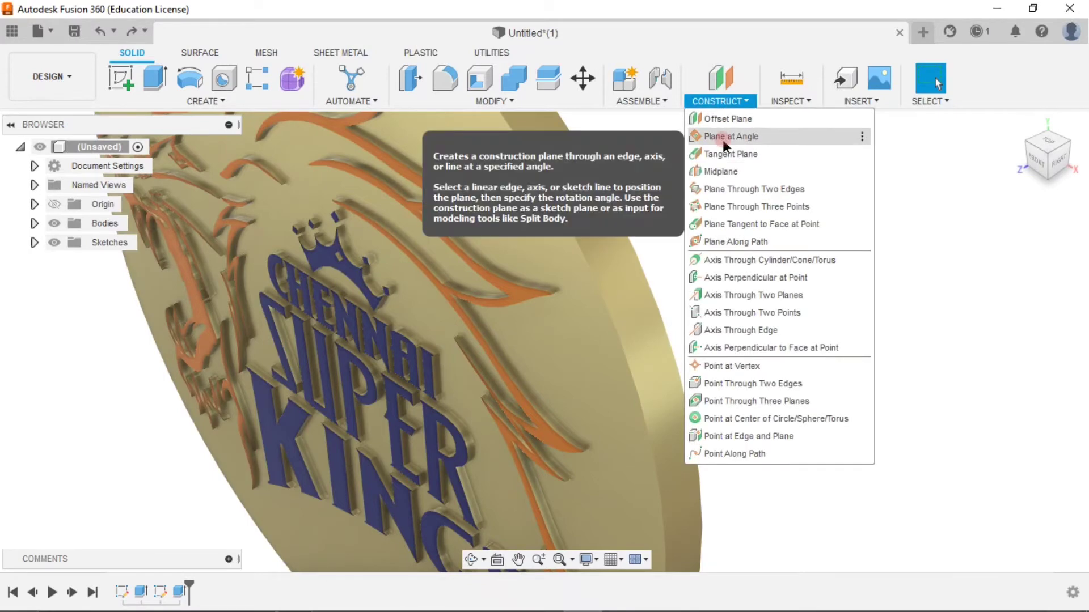
click(736, 139)
click(731, 154)
click(606, 234)
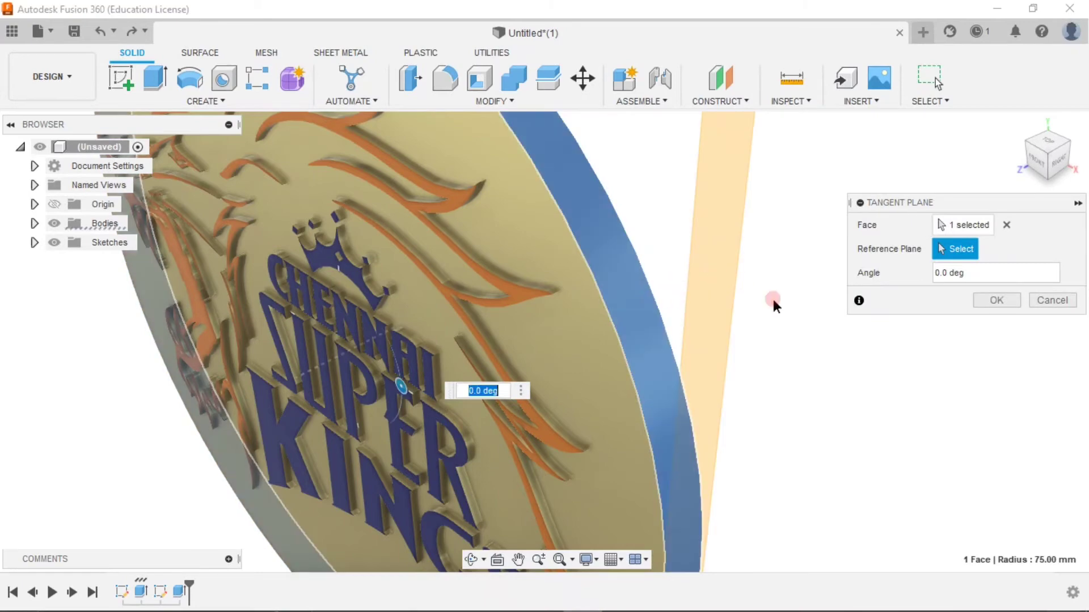
scroll(695, 295, down, 5)
shift+middle_drag(730, 349, 778, 320)
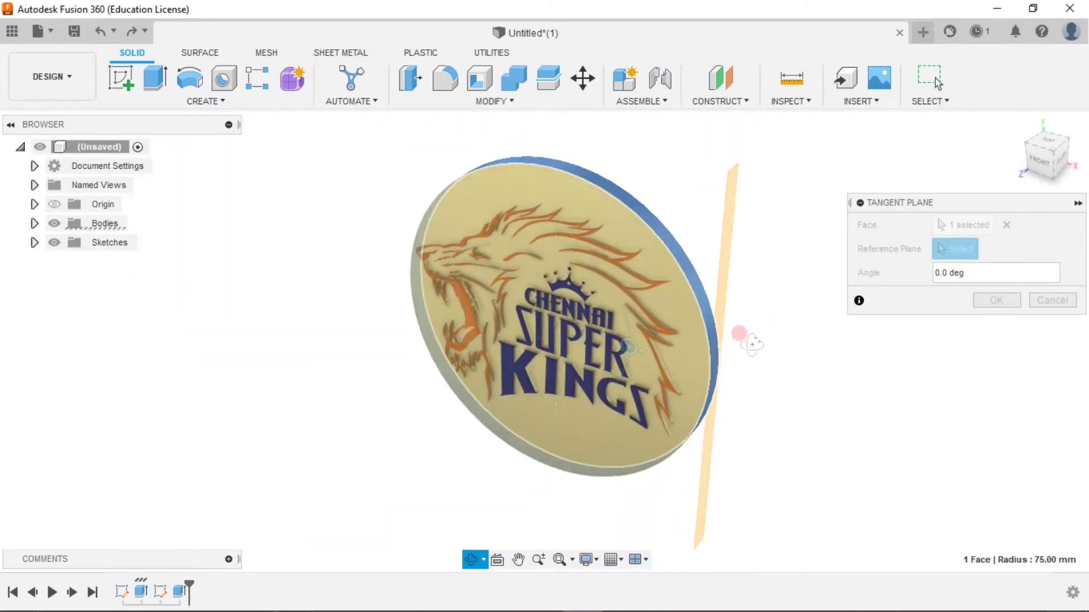
click(1007, 289)
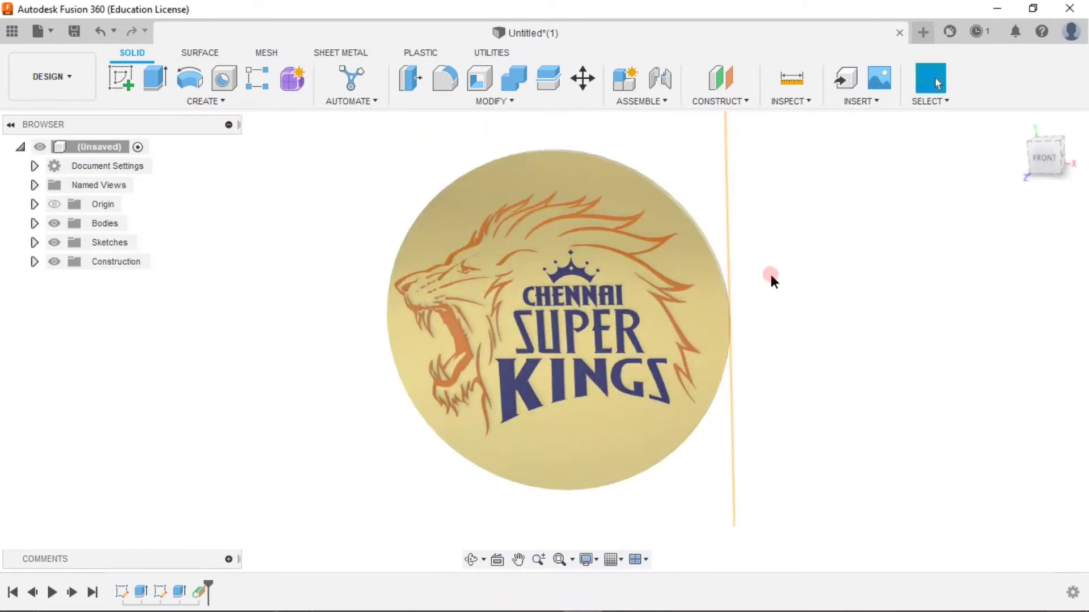
middle_drag(753, 292, 702, 295)
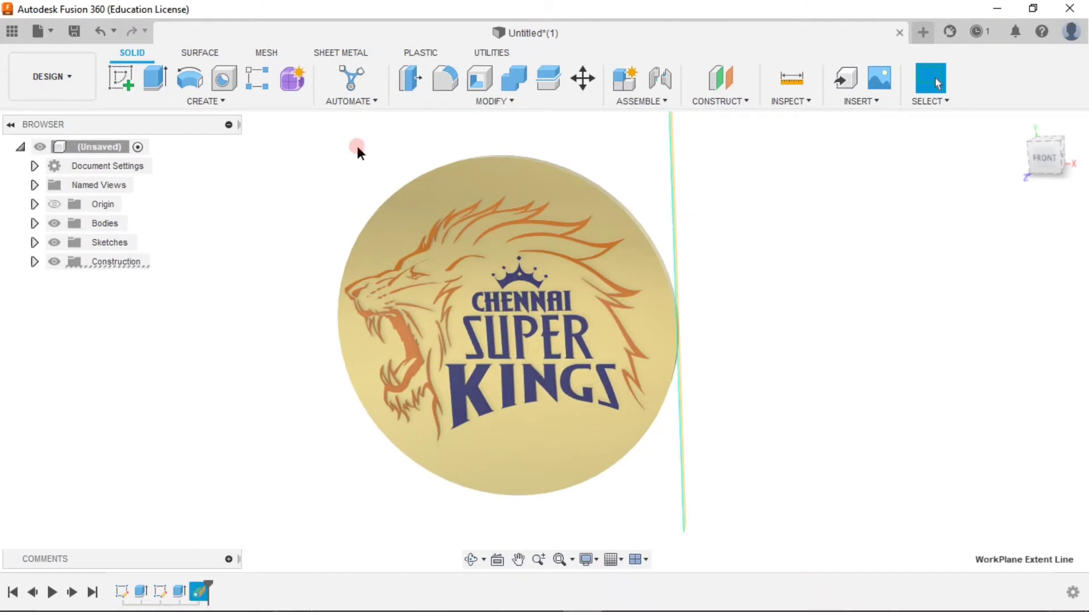
click(121, 78)
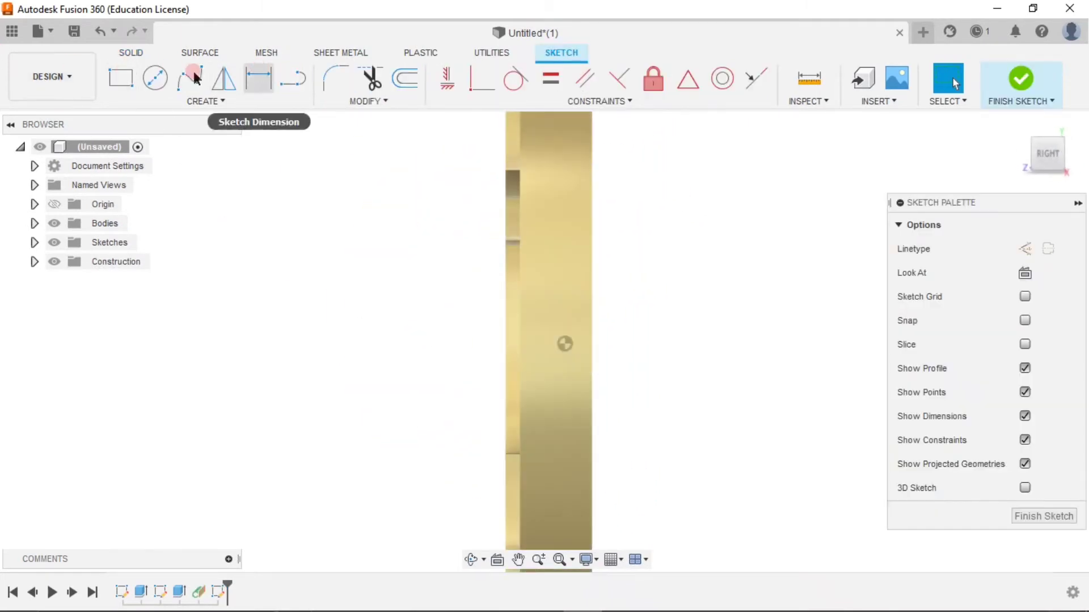
Draw a rectangle beside the disc's rim on the tangent-plane sketch.
click(121, 78)
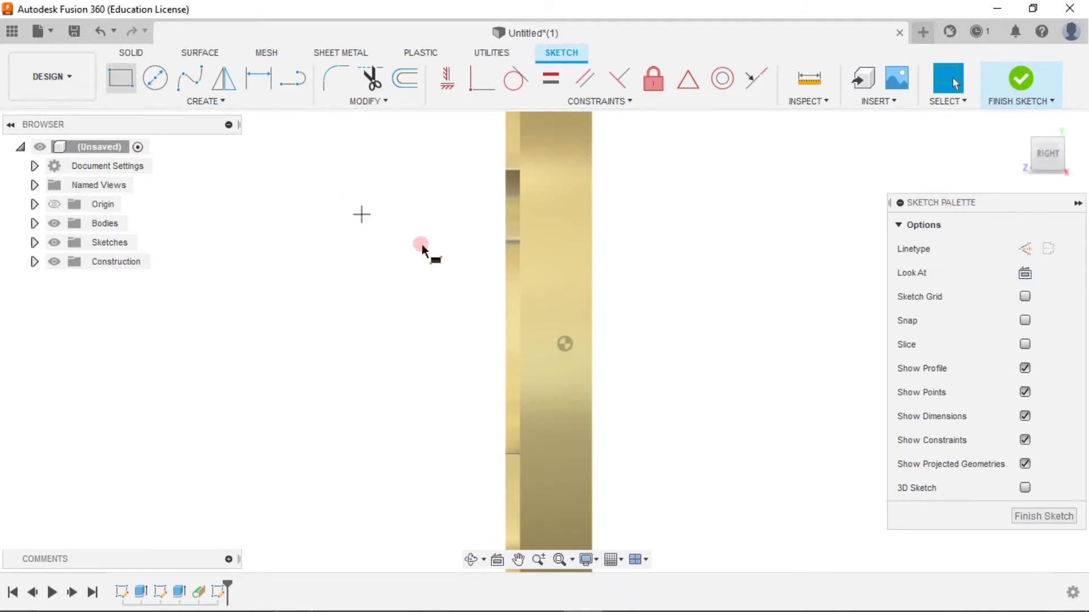
click(519, 306)
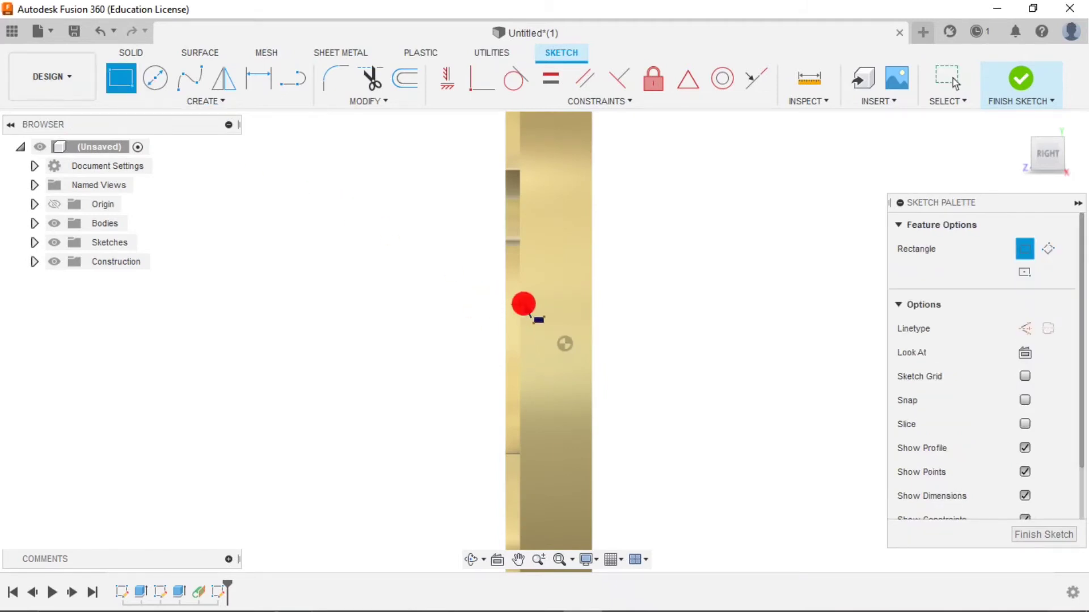
click(592, 328)
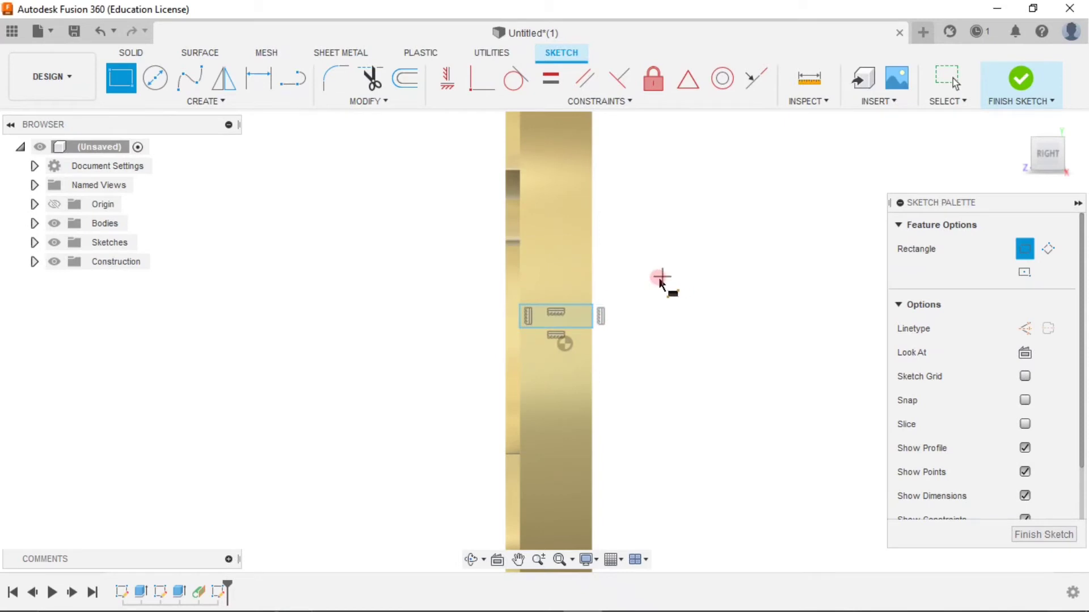
key(Escape)
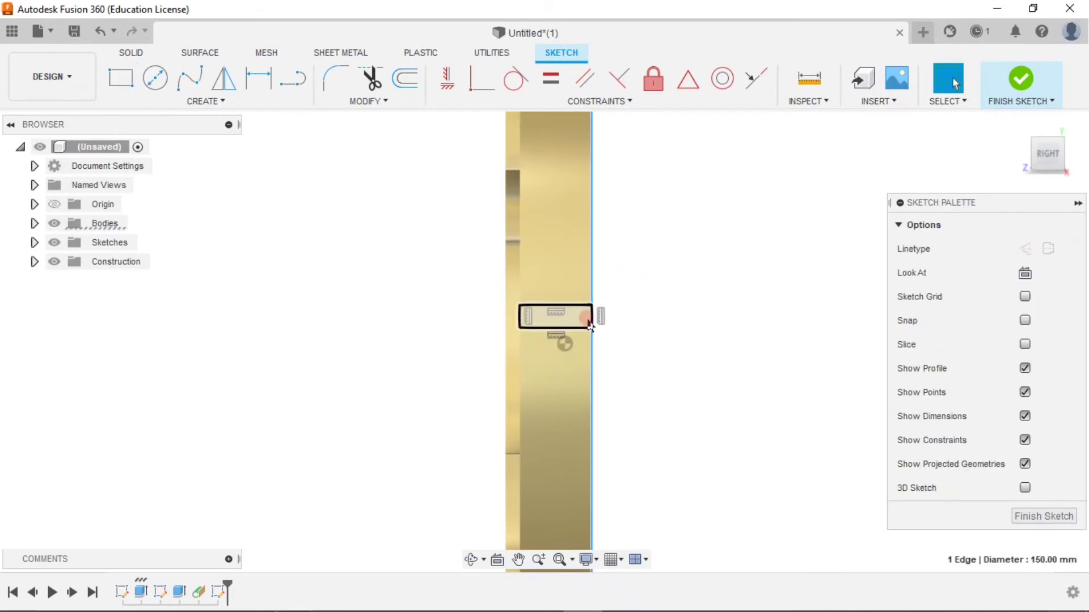
Try constraining a rectangle line to the disc's outer edge.
click(590, 324)
ctrl+click(590, 236)
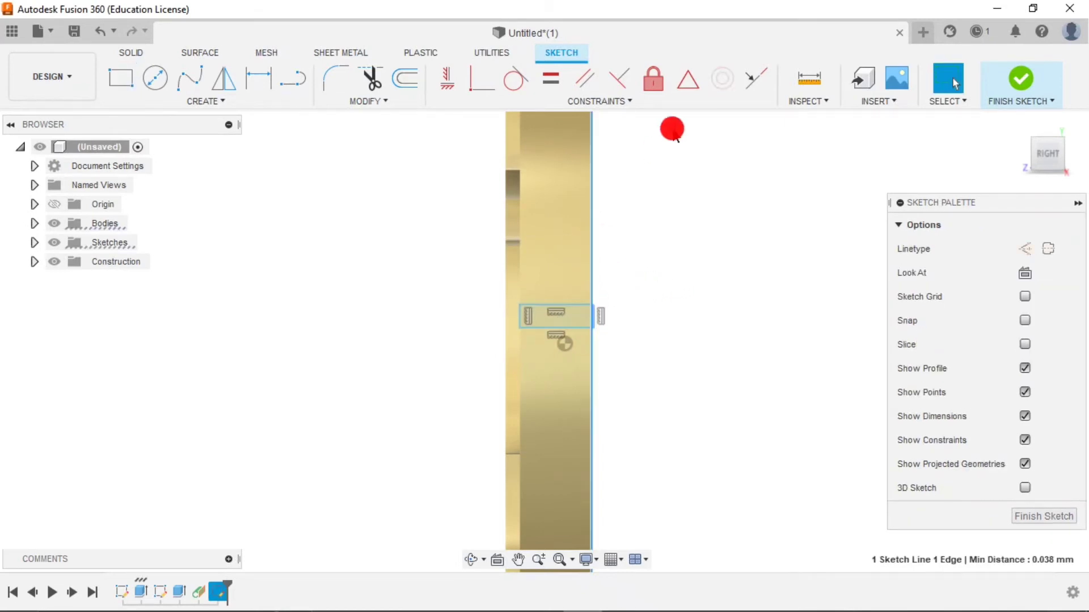
click(756, 77)
scroll(553, 297, up, 3)
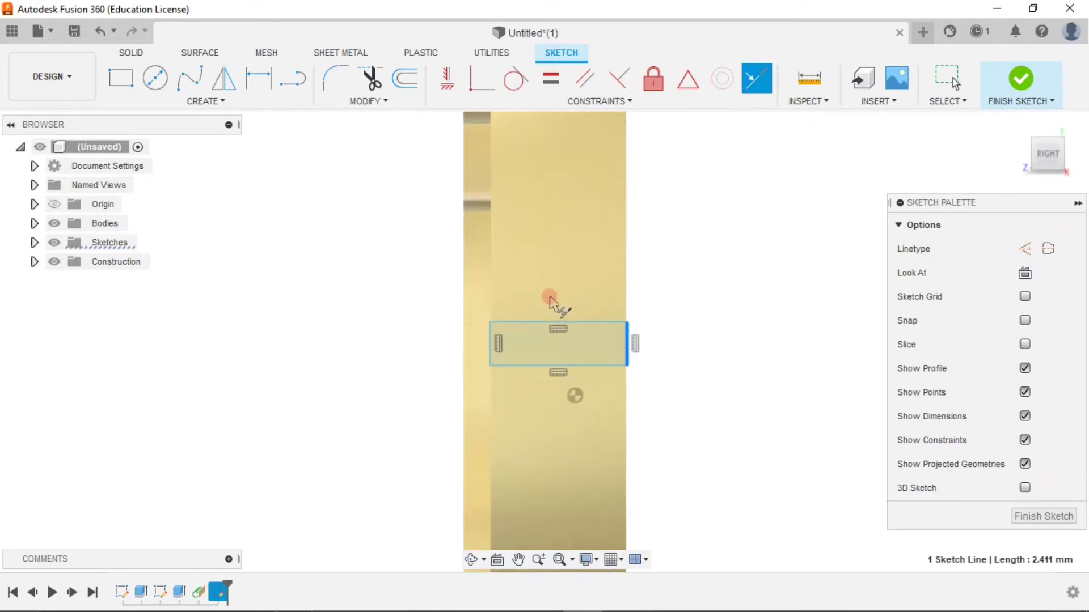
scroll(549, 298, up, 2)
click(449, 363)
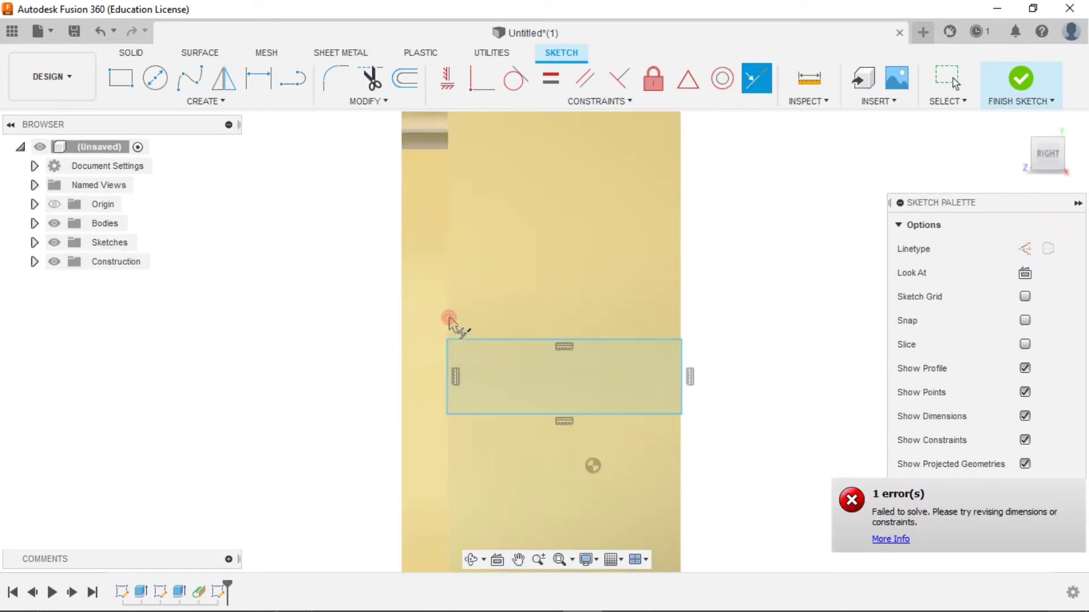
click(720, 273)
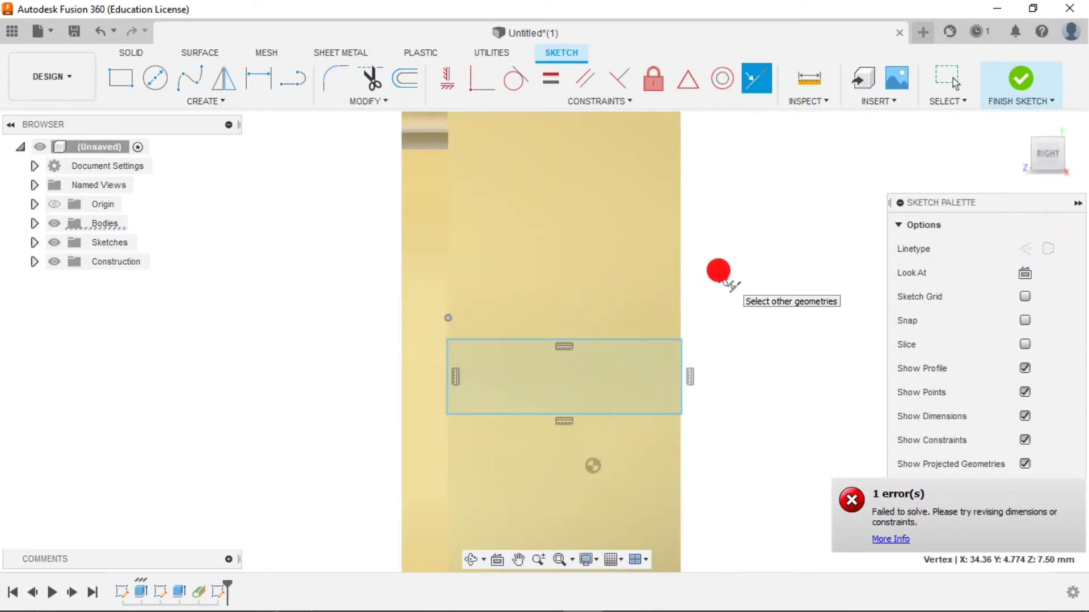
Make the rectangle's left side collinear with the disc's outer 150 mm edge.
click(681, 374)
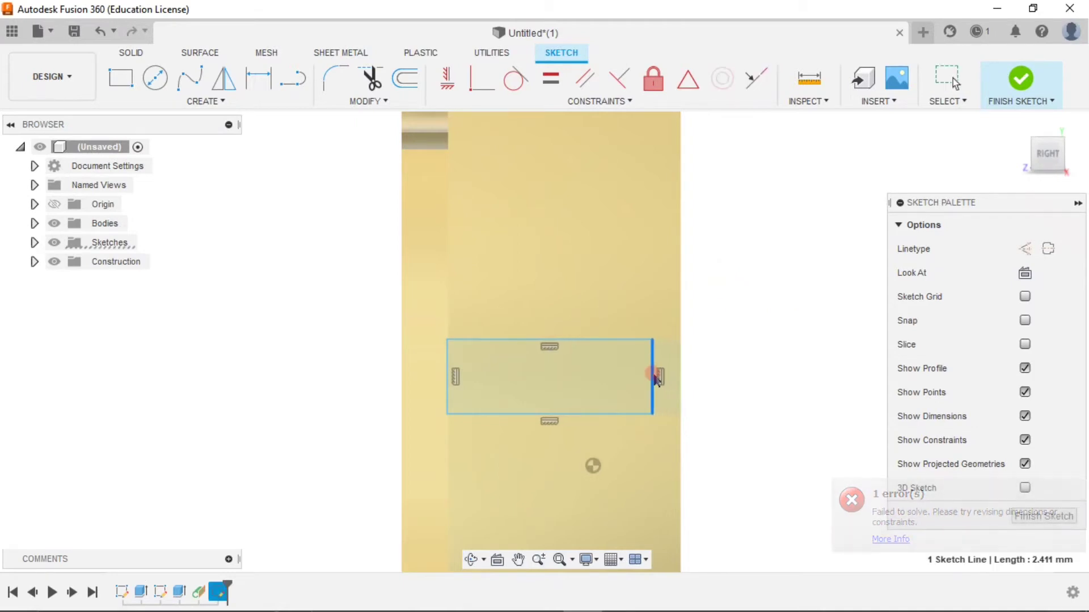
click(511, 377)
click(448, 366)
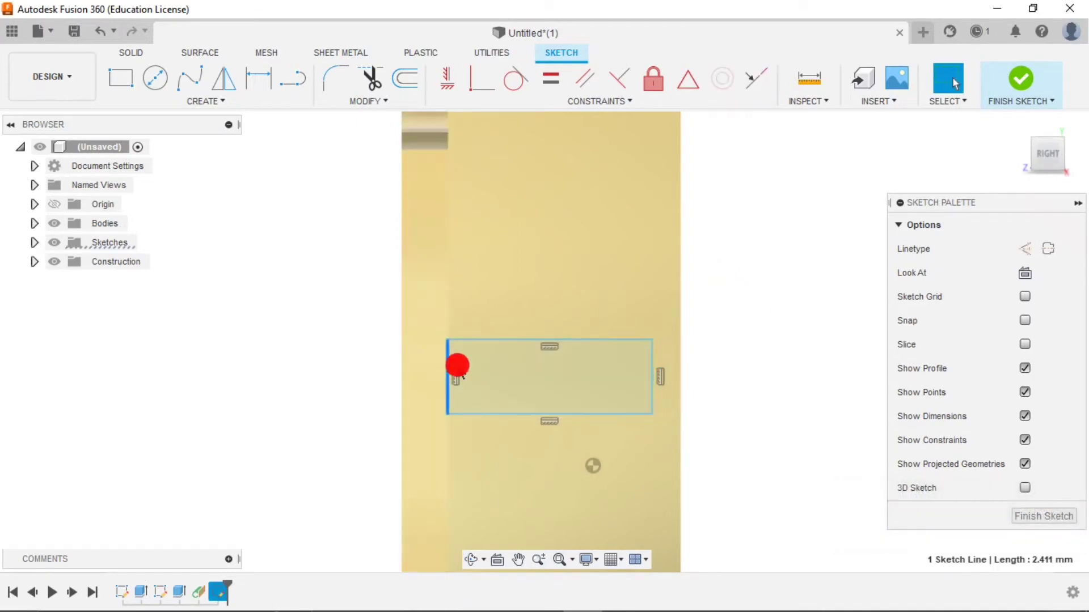
click(450, 334)
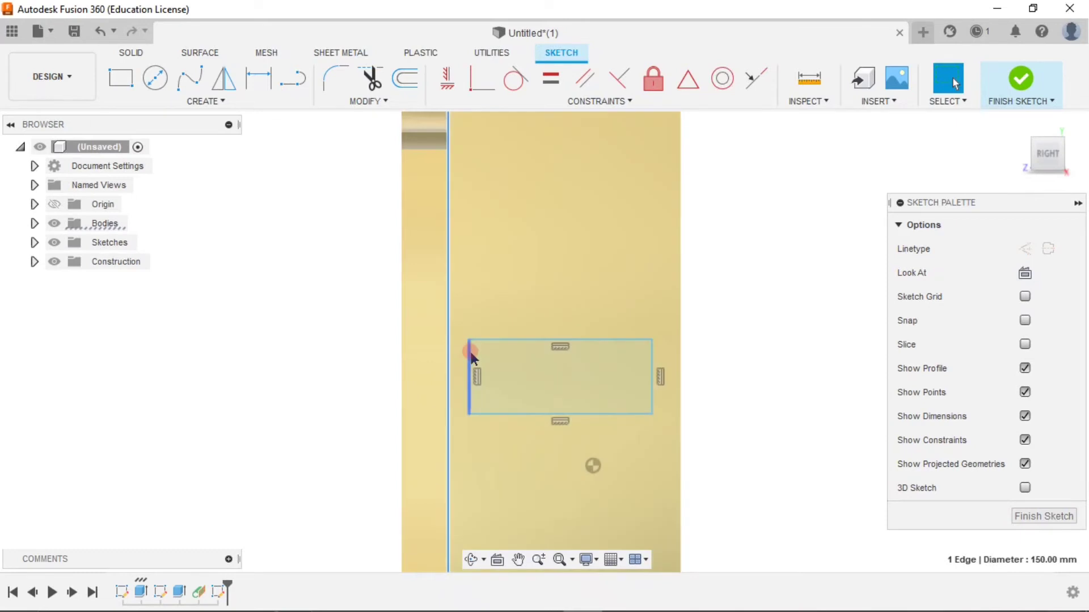
ctrl+click(471, 351)
click(482, 81)
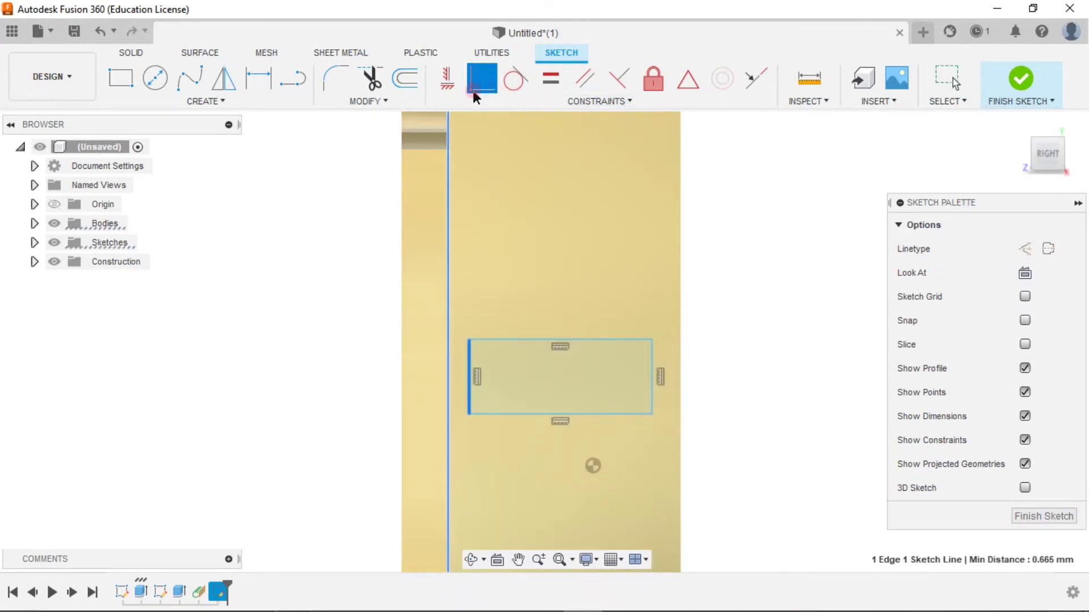
click(745, 69)
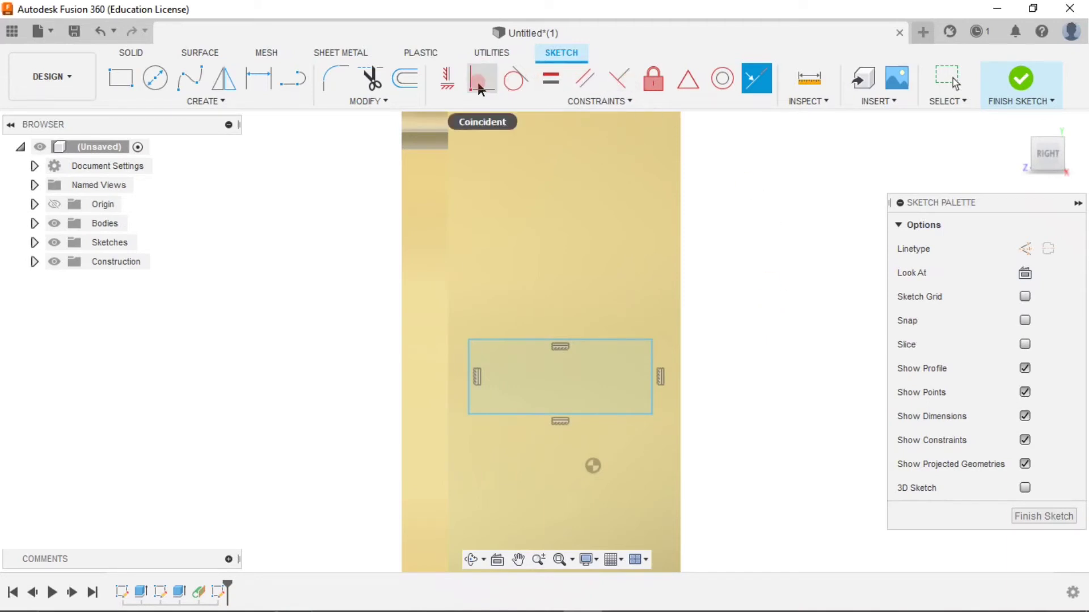
click(448, 80)
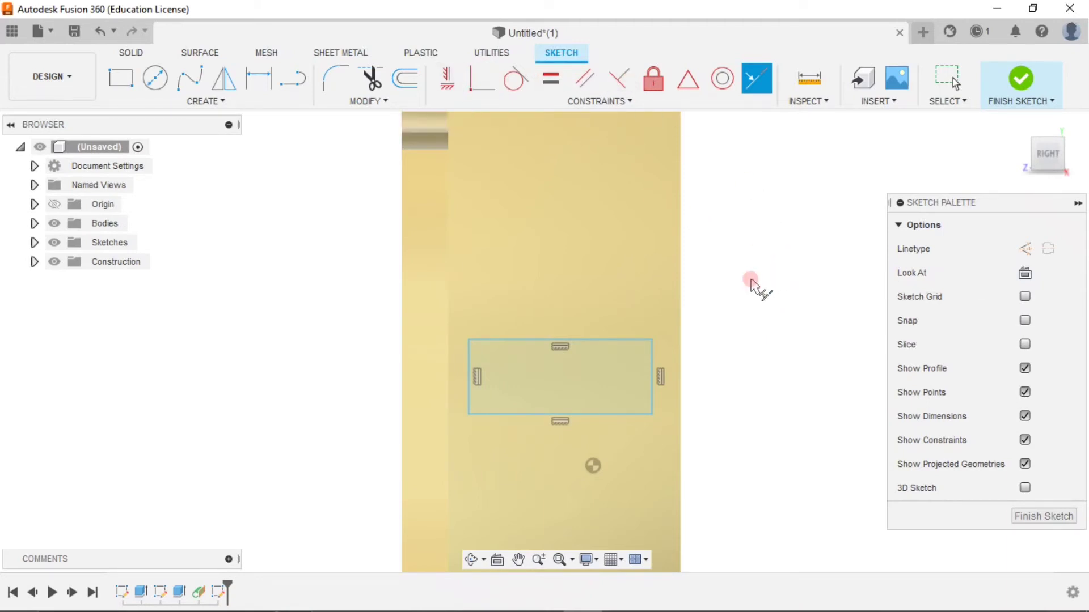
key(Escape)
Dimension the rectangle's top edge to a 7.50 mm width.
click(255, 73)
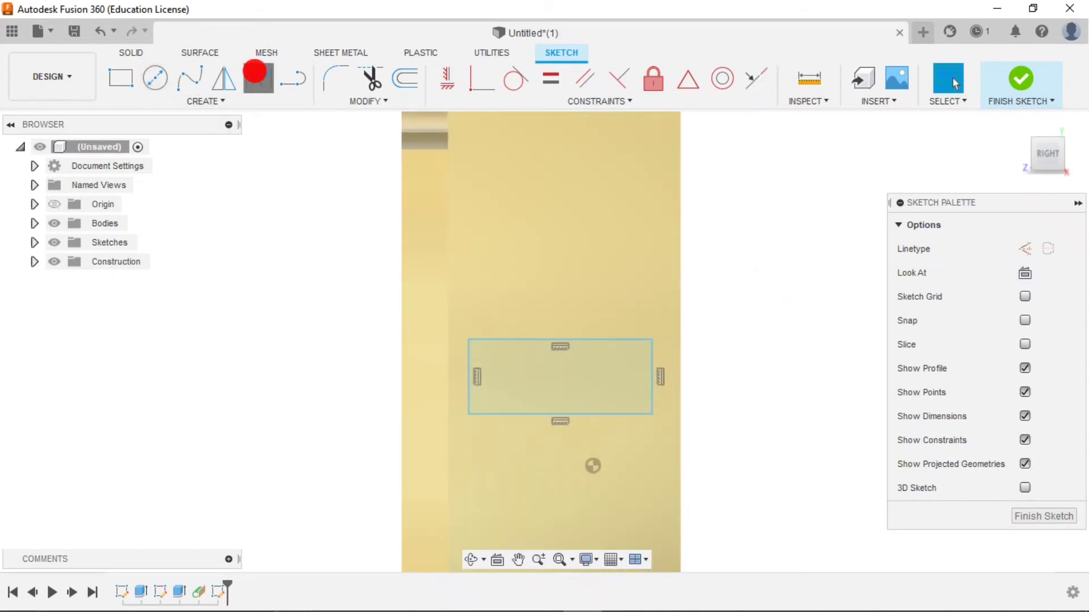
click(582, 341)
click(576, 304)
text(6)
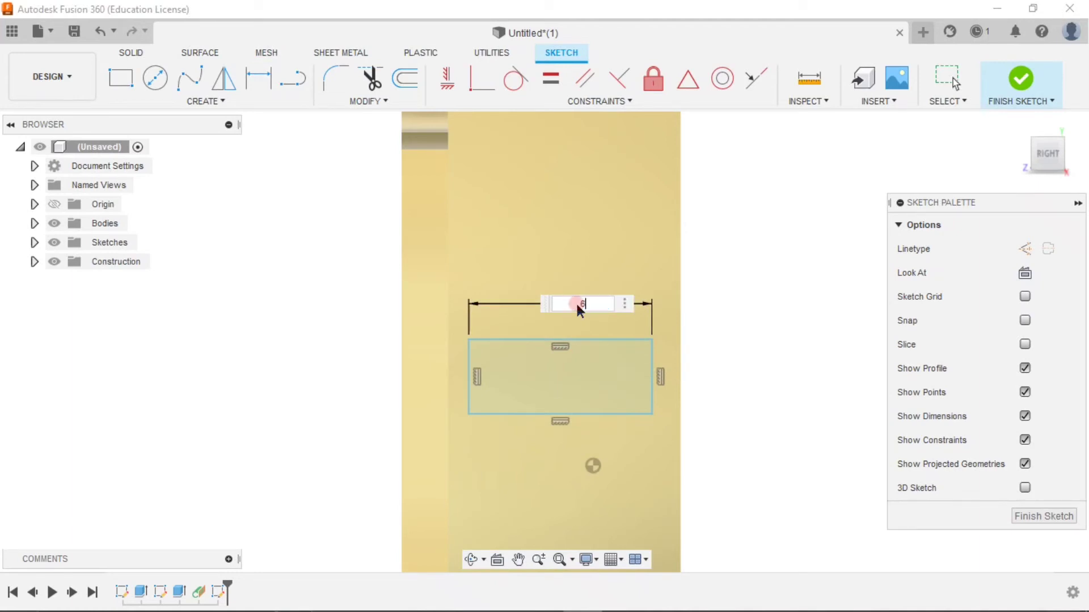
key(Return)
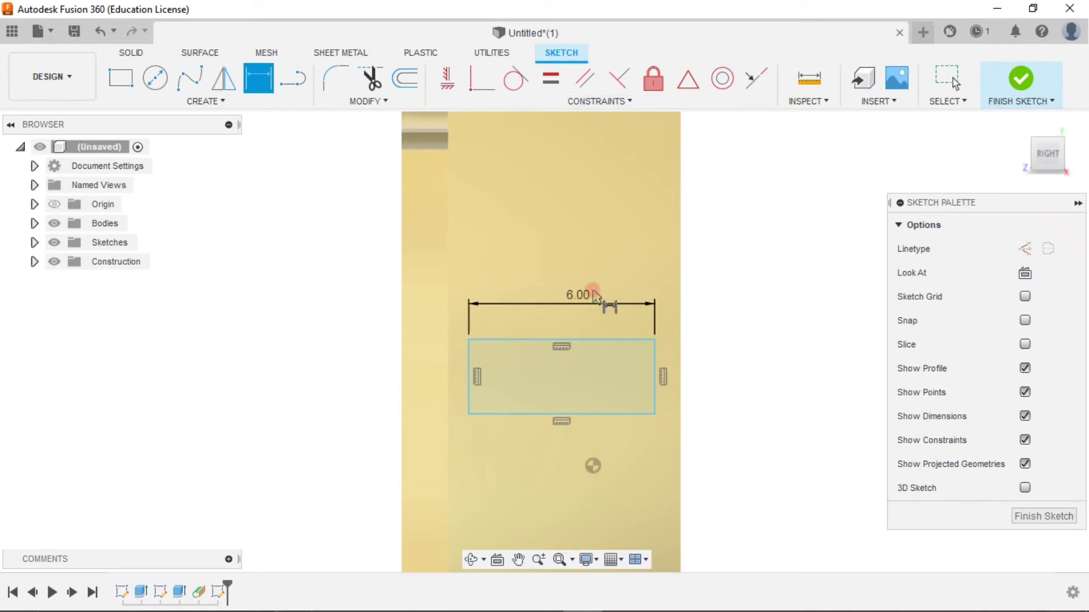
double_click(569, 305)
text(7)
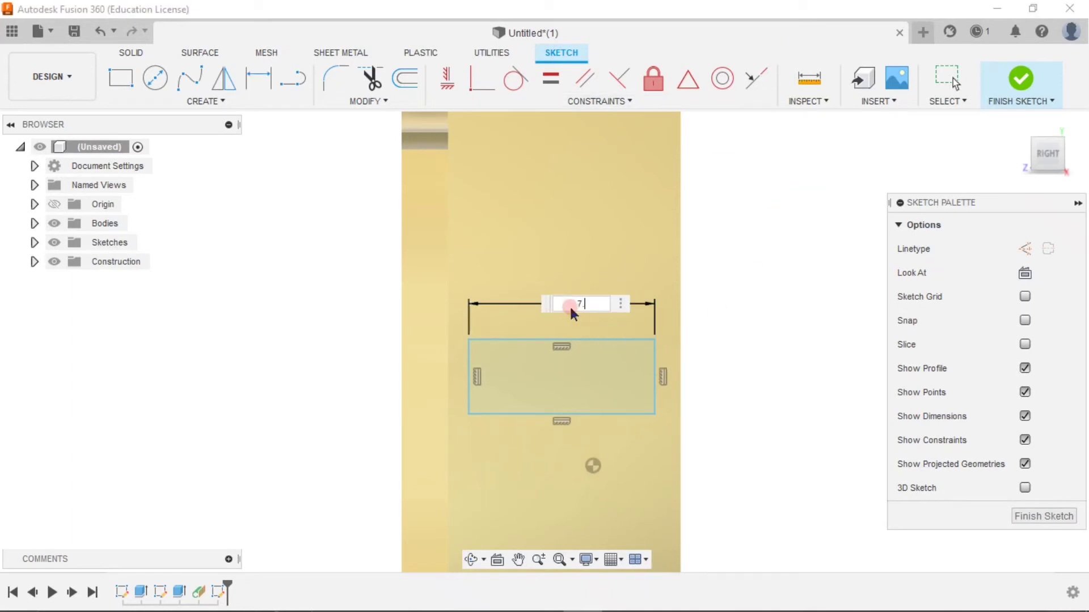
text(.5)
key(Return)
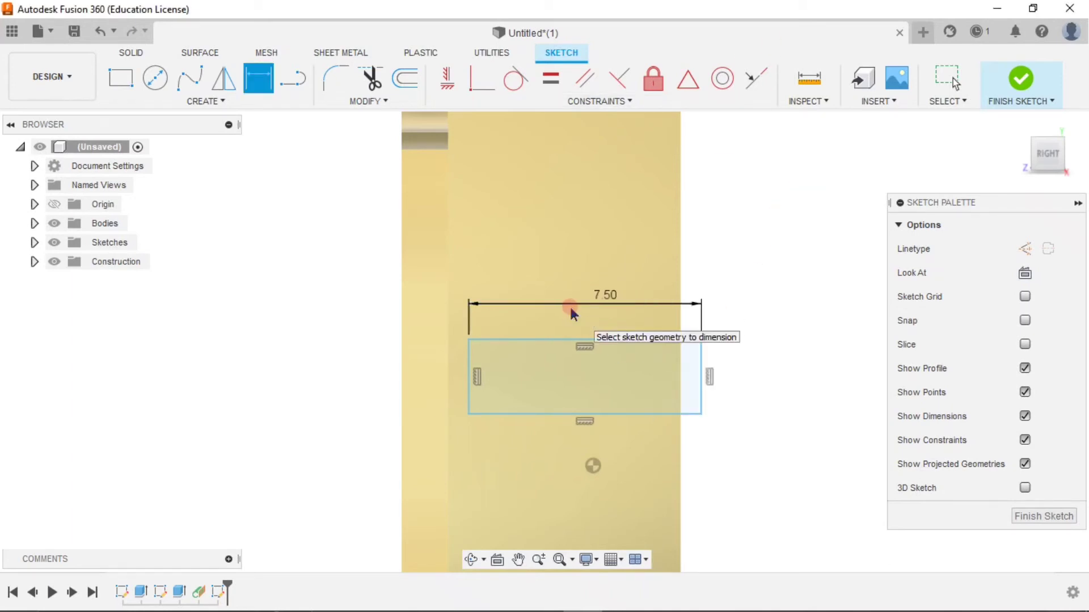
key(Escape)
Reposition the rectangle and dimension its left side to the centre point as 7.5/2 (3.75 mm).
scroll(448, 363, up, 2)
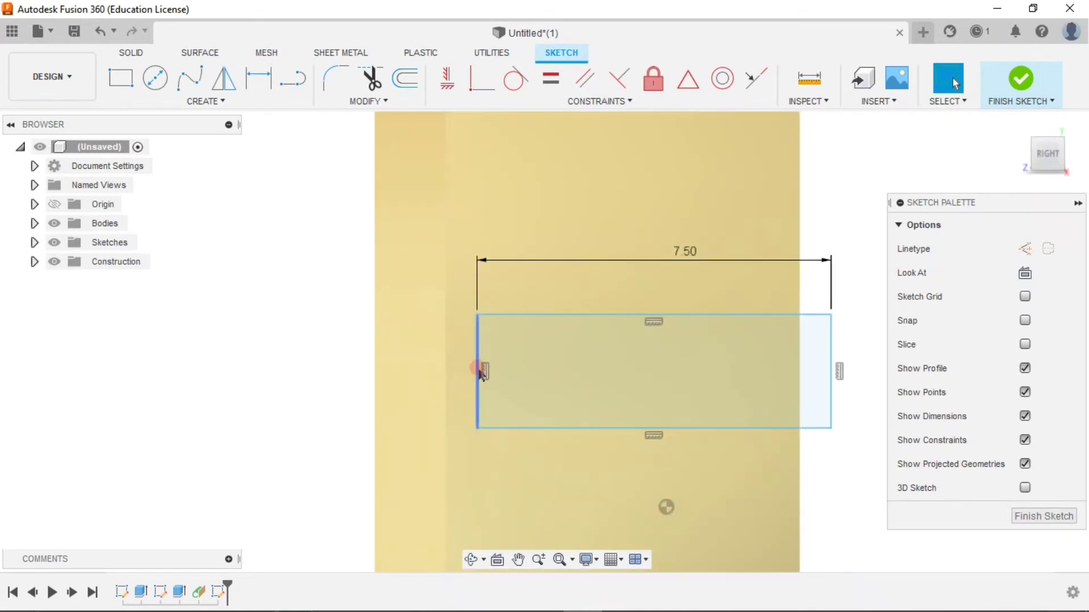
mouse_move(481, 371)
mouse_down()
mouse_move(474, 355)
mouse_move(474, 394)
mouse_up()
mouse_move(582, 400)
mouse_down()
mouse_move(584, 460)
mouse_move(585, 440)
mouse_up()
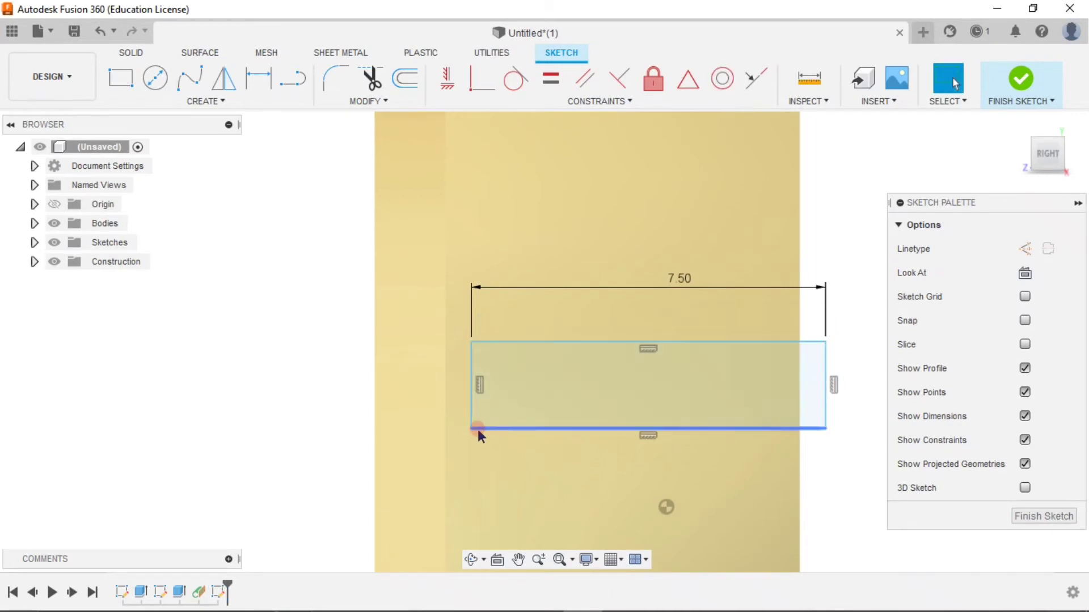
click(258, 77)
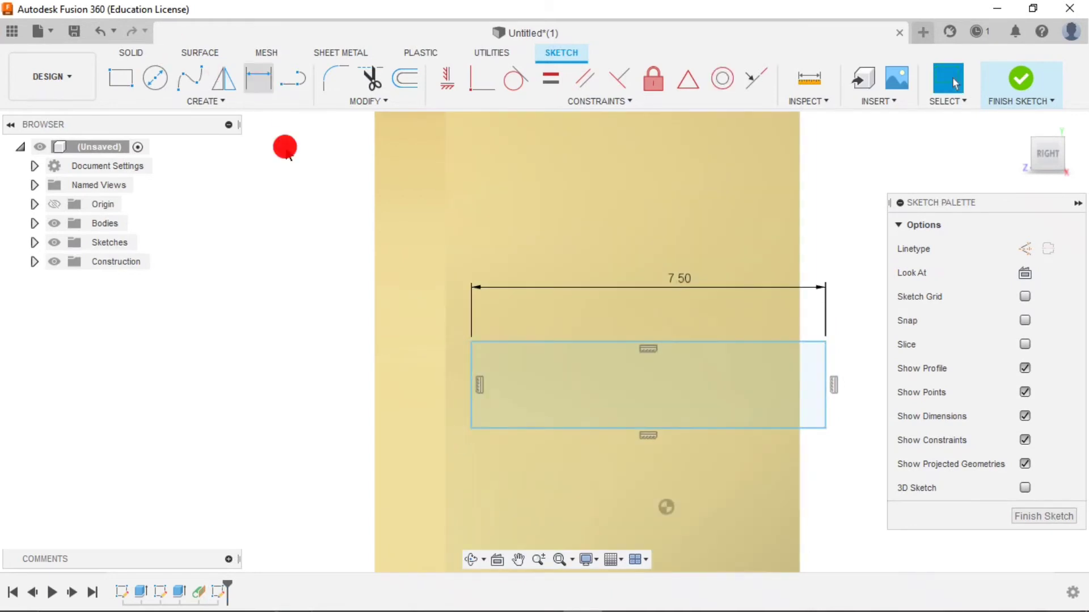
click(471, 417)
click(666, 507)
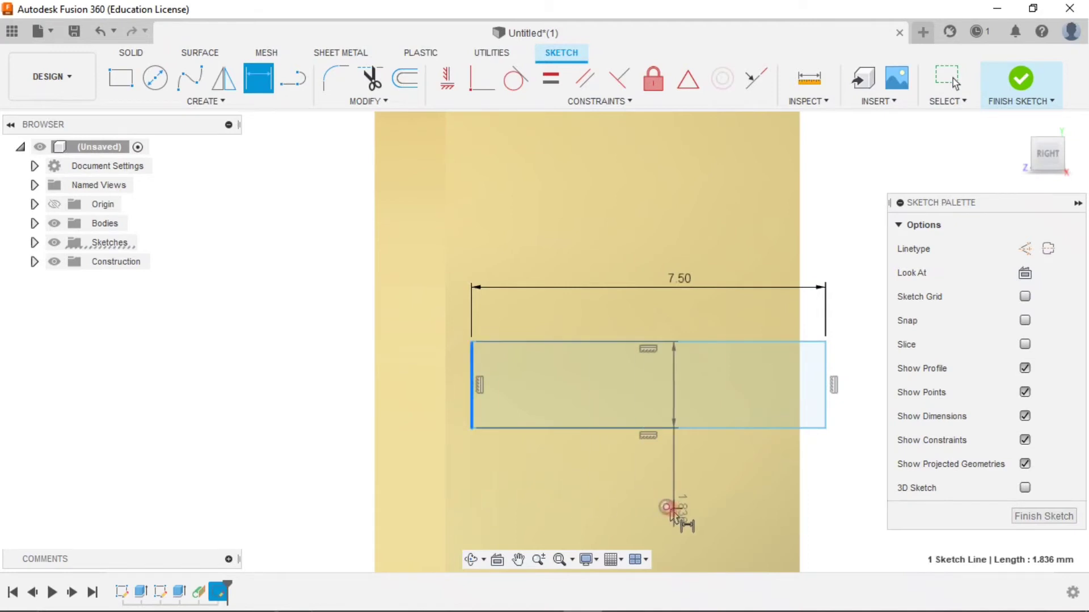
click(580, 473)
text(7.5/2)
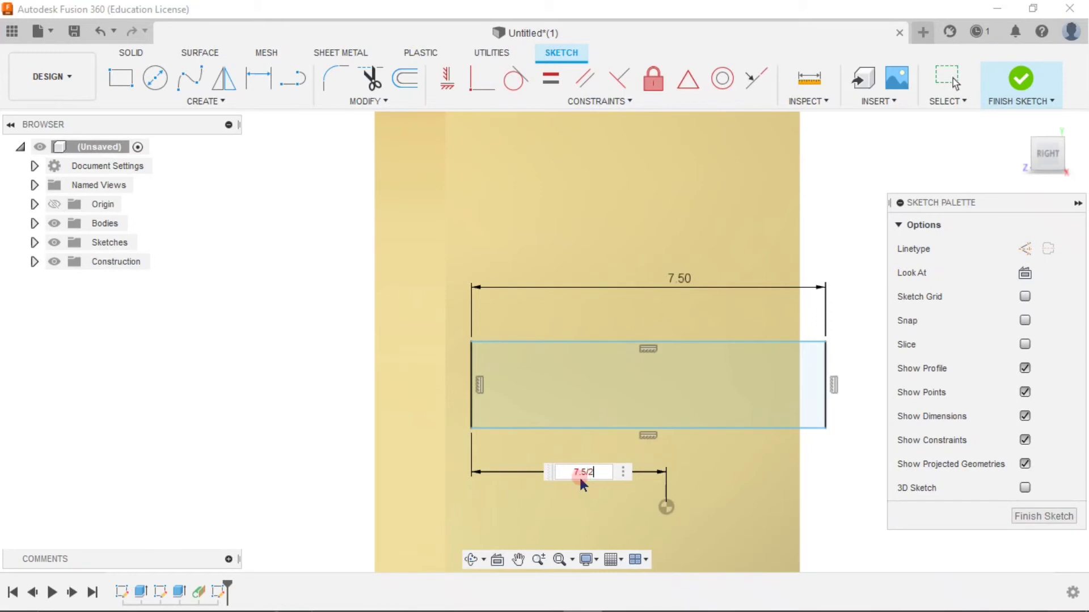
key(Return)
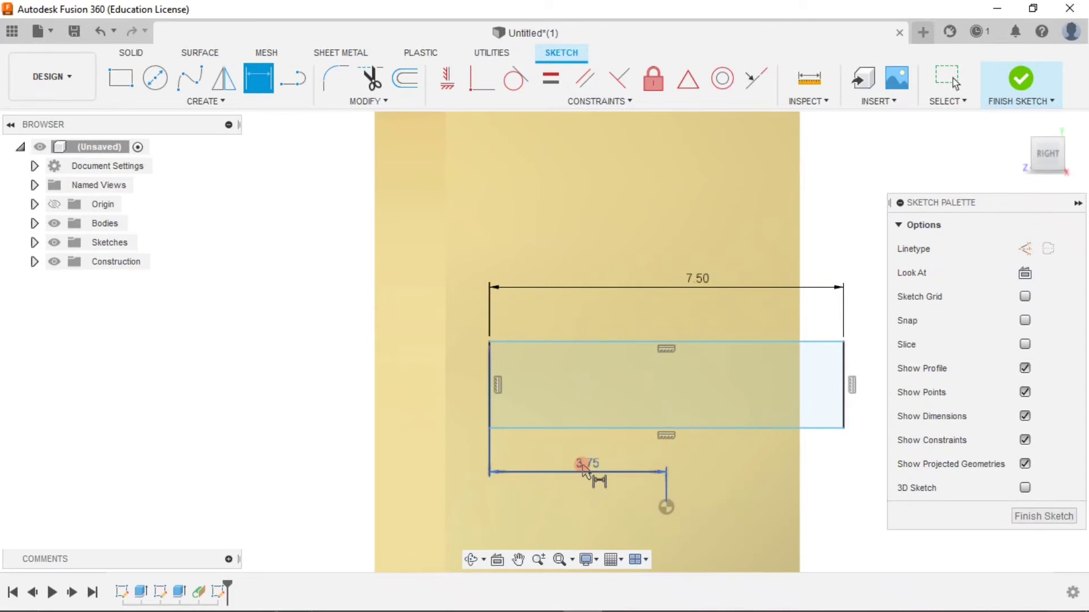
scroll(397, 337, down, 2)
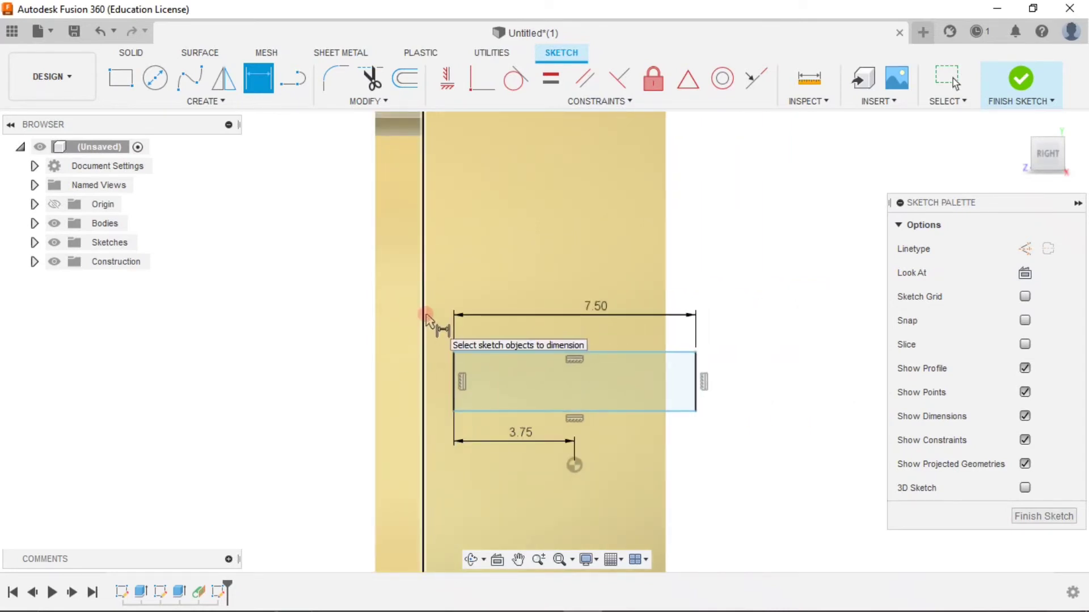
double_click(523, 437)
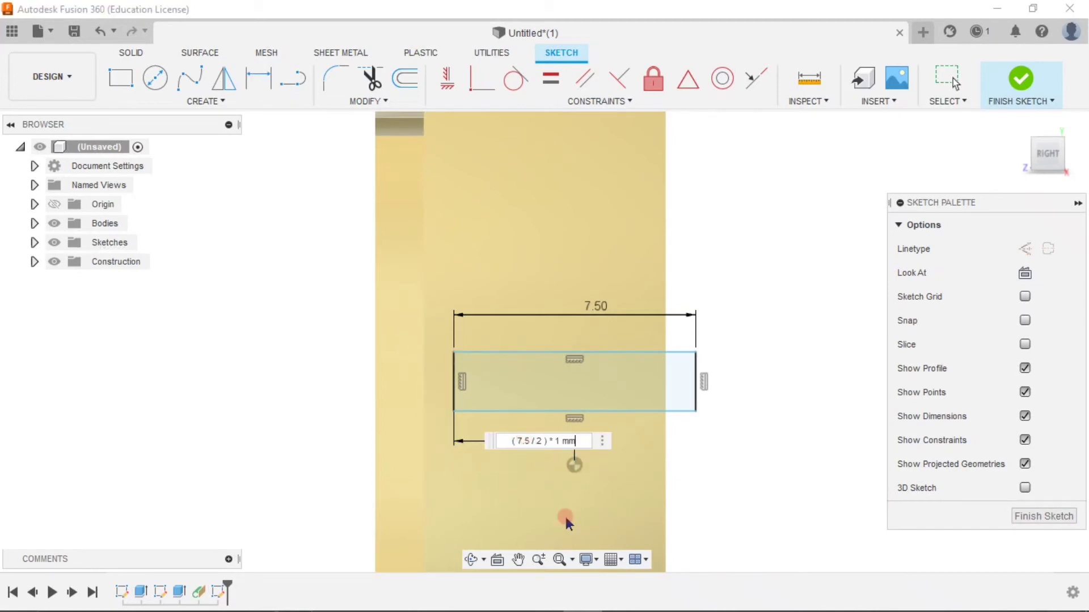
click(565, 538)
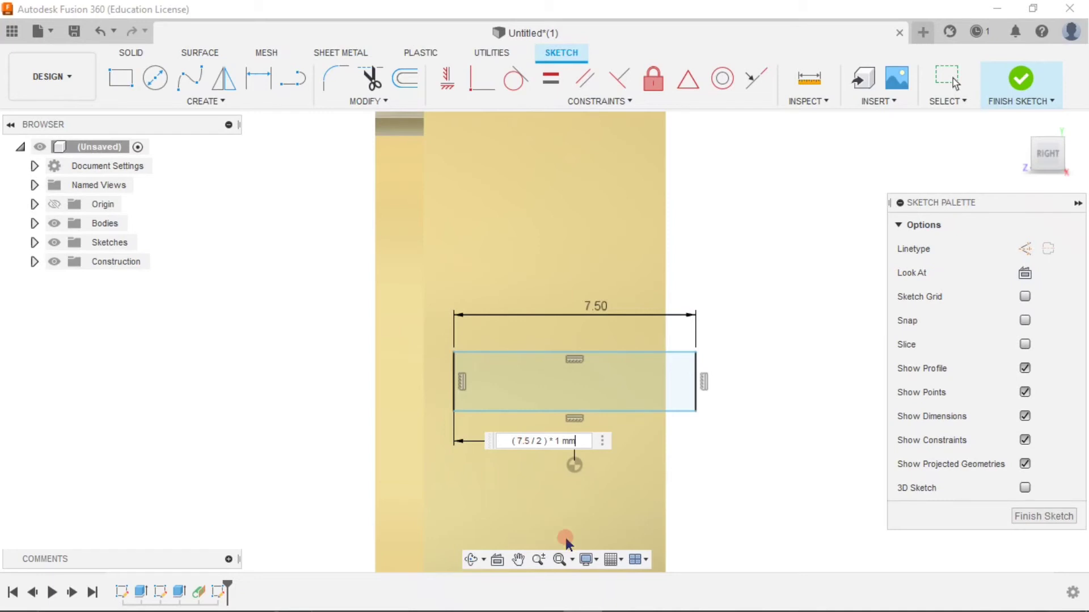
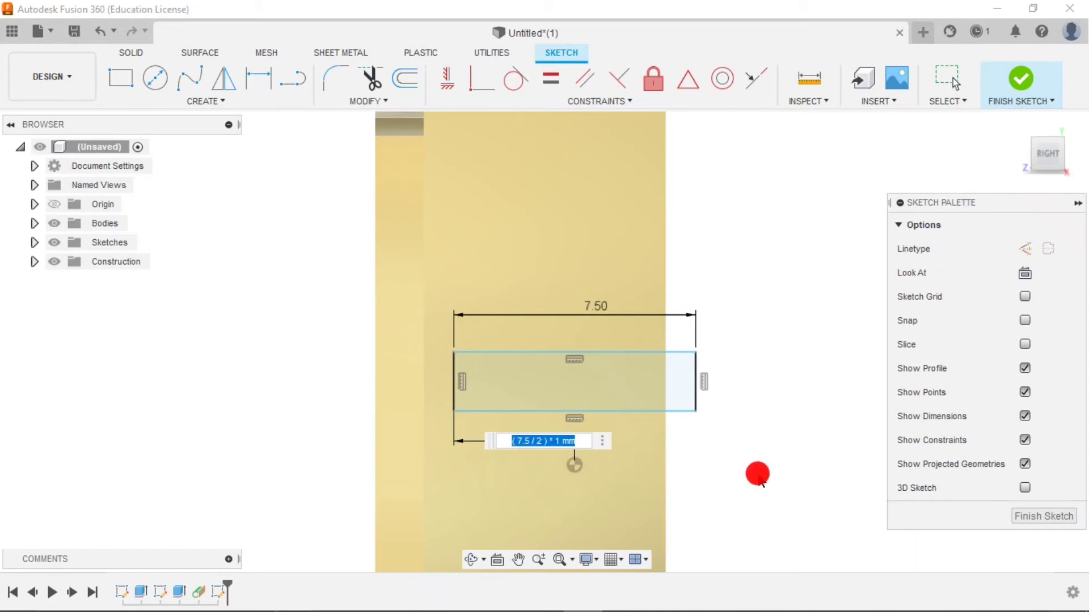
Delete the notch rectangle's 3.75 offset dimension.
click(758, 477)
key(Escape)
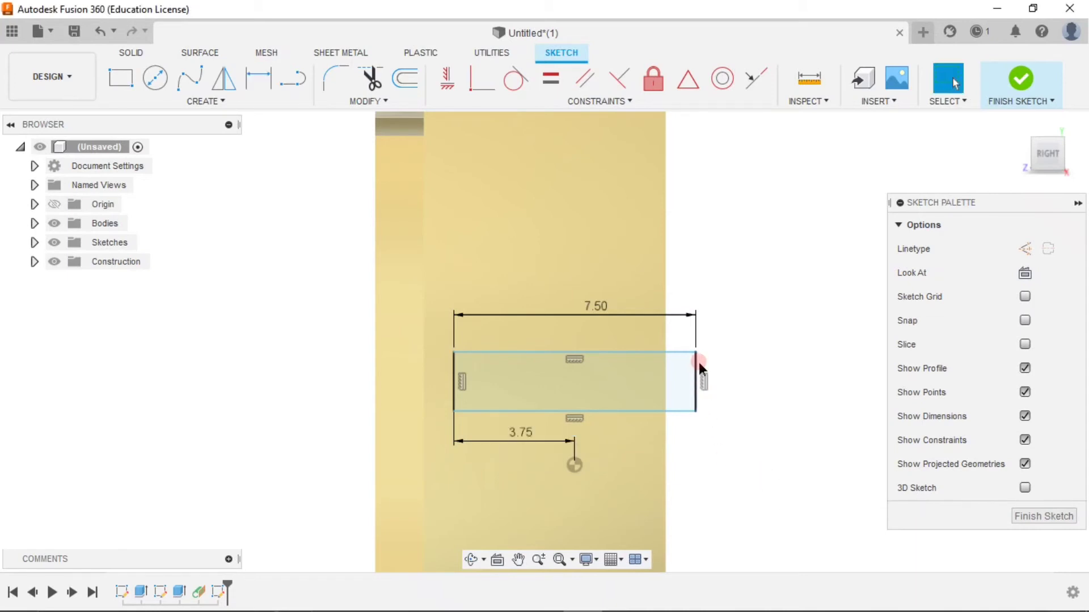
click(632, 358)
drag(590, 352, 591, 335)
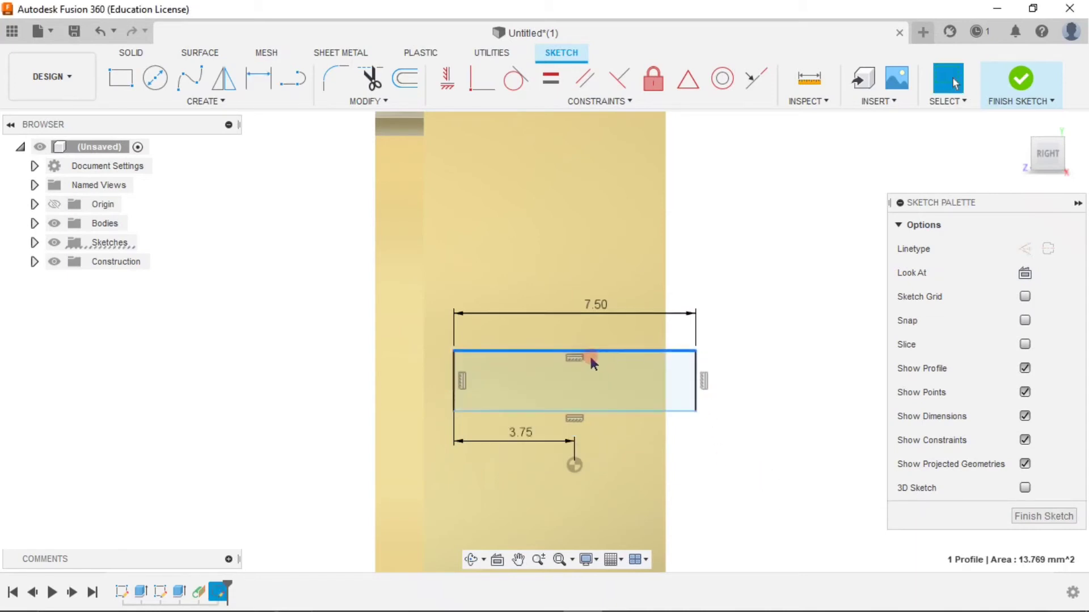
click(462, 374)
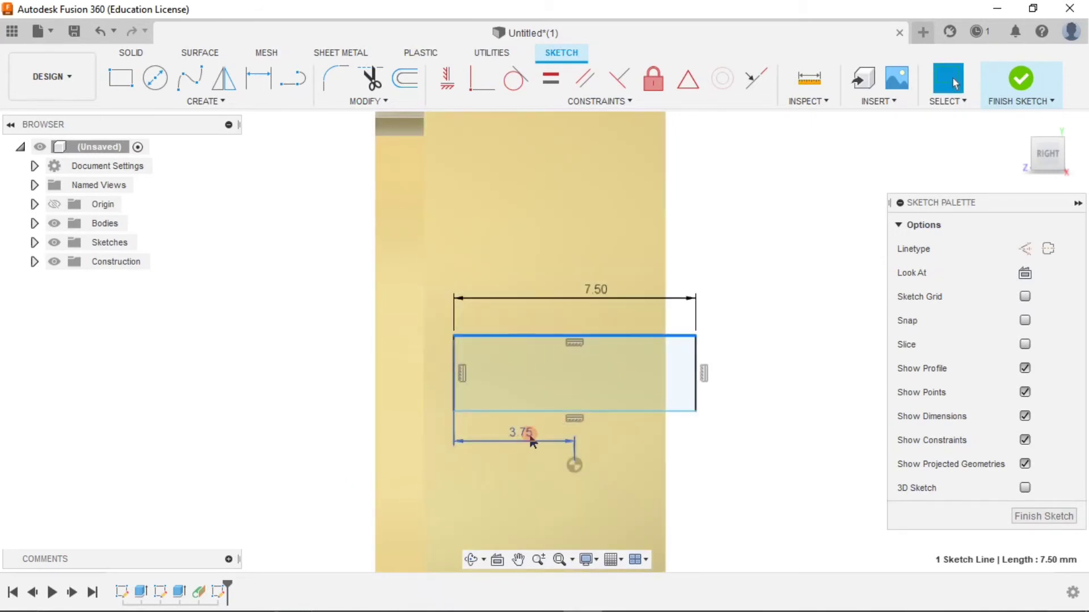
click(525, 444)
key(Delete)
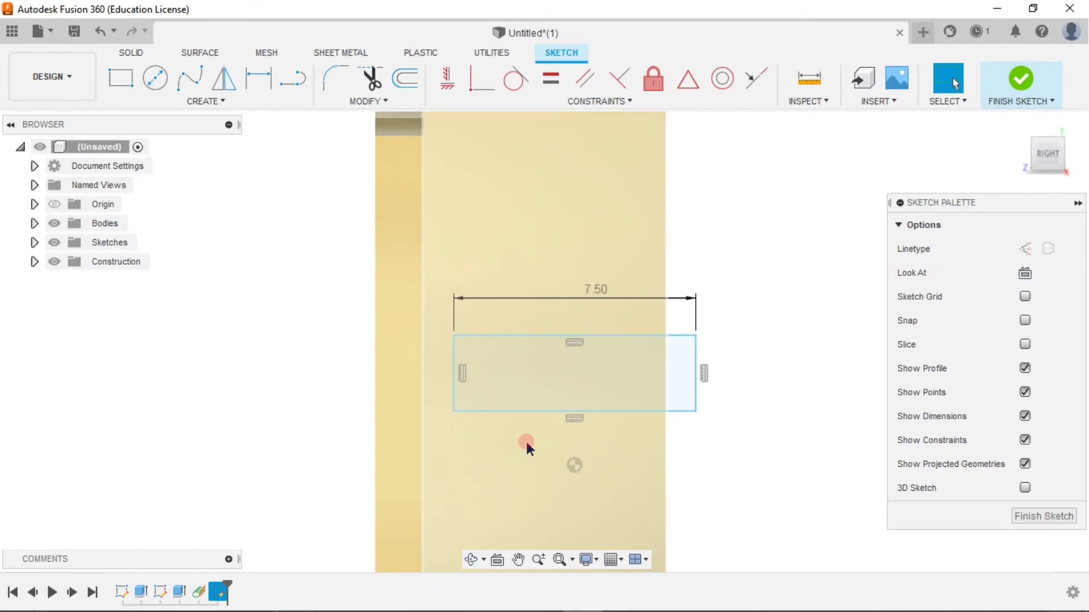
click(505, 408)
click(453, 359)
Dimension the rectangle's left edge to 2 mm tall and drag it toward the coin's edge.
click(258, 79)
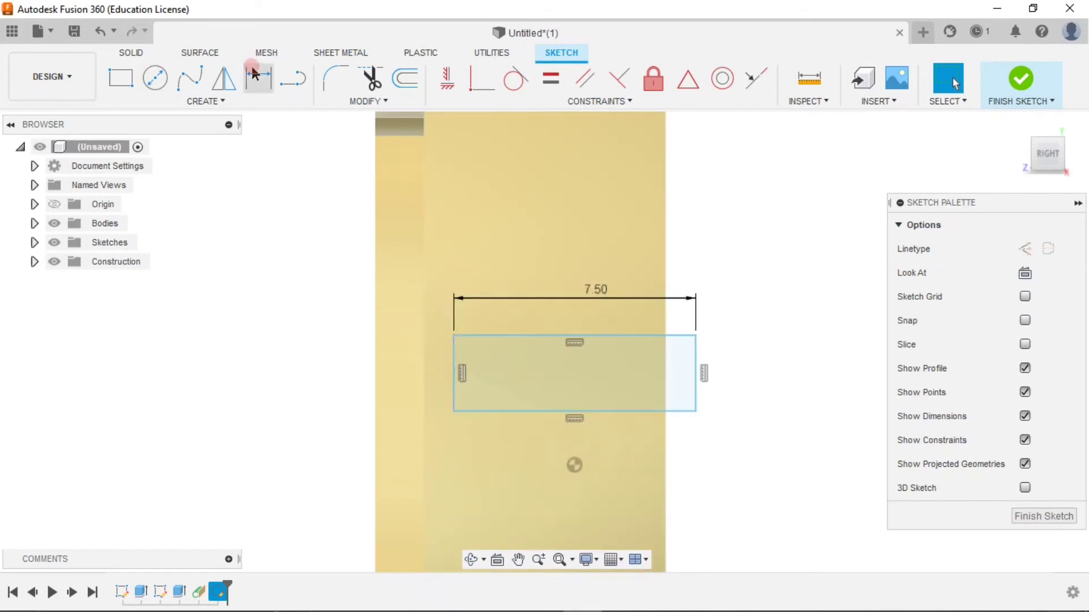
click(452, 357)
click(259, 363)
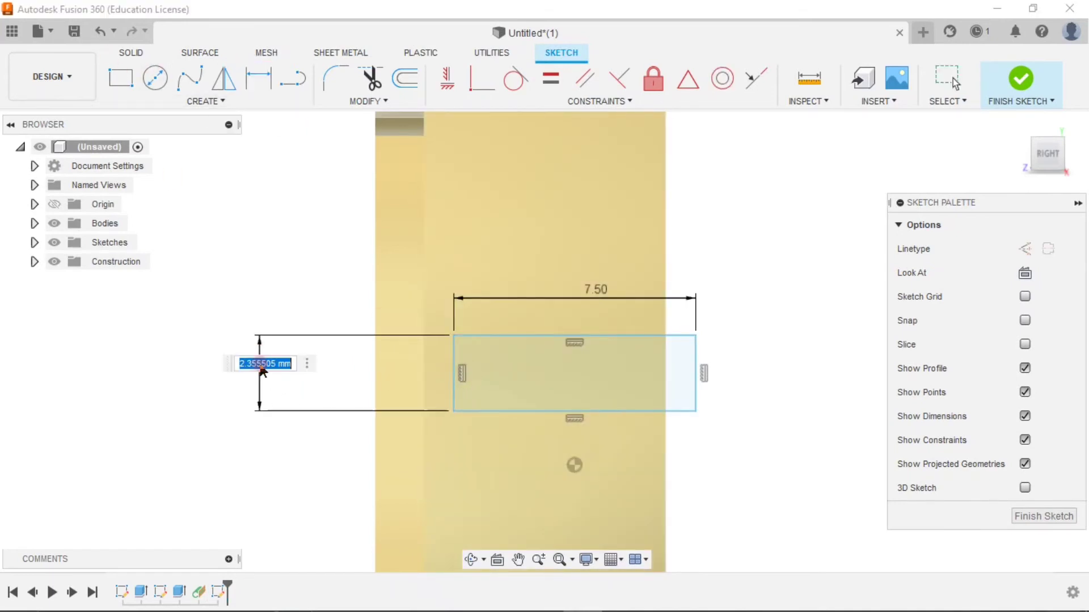
text(2)
key(Return)
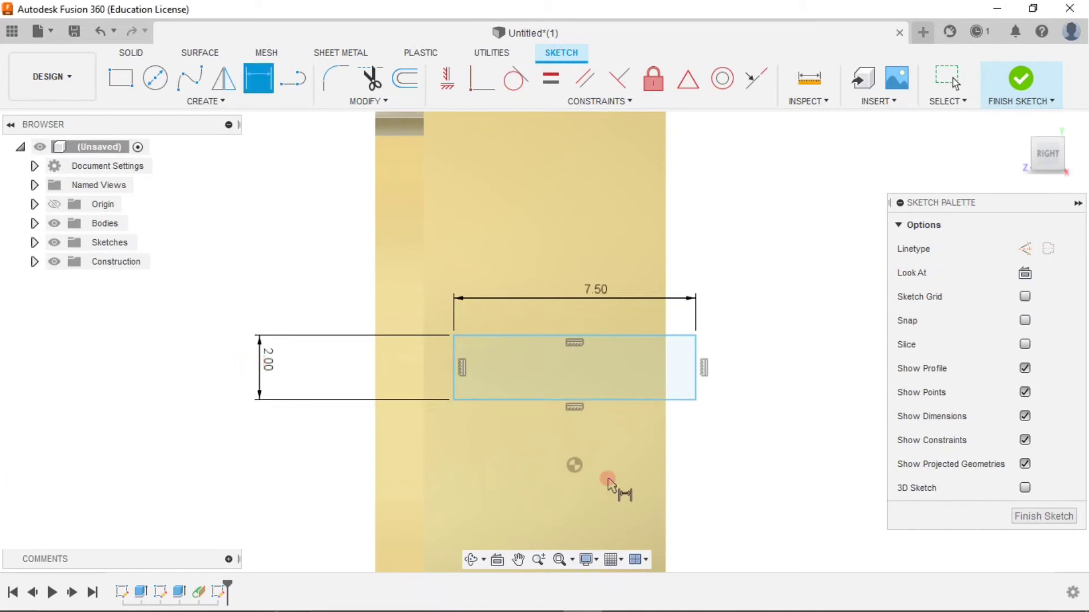
key(Escape)
click(604, 399)
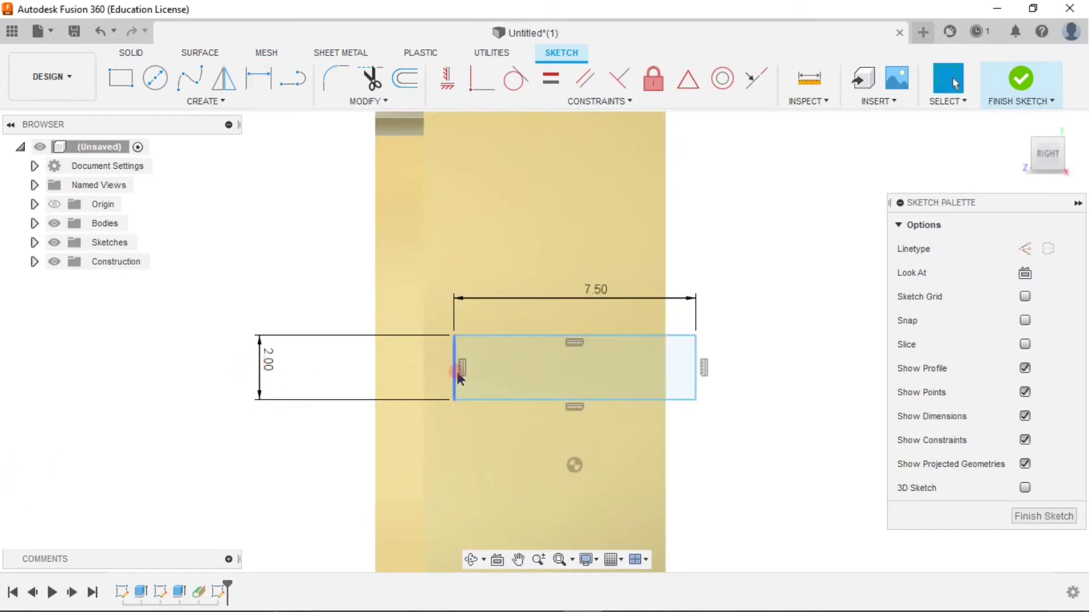
drag(454, 374, 430, 379)
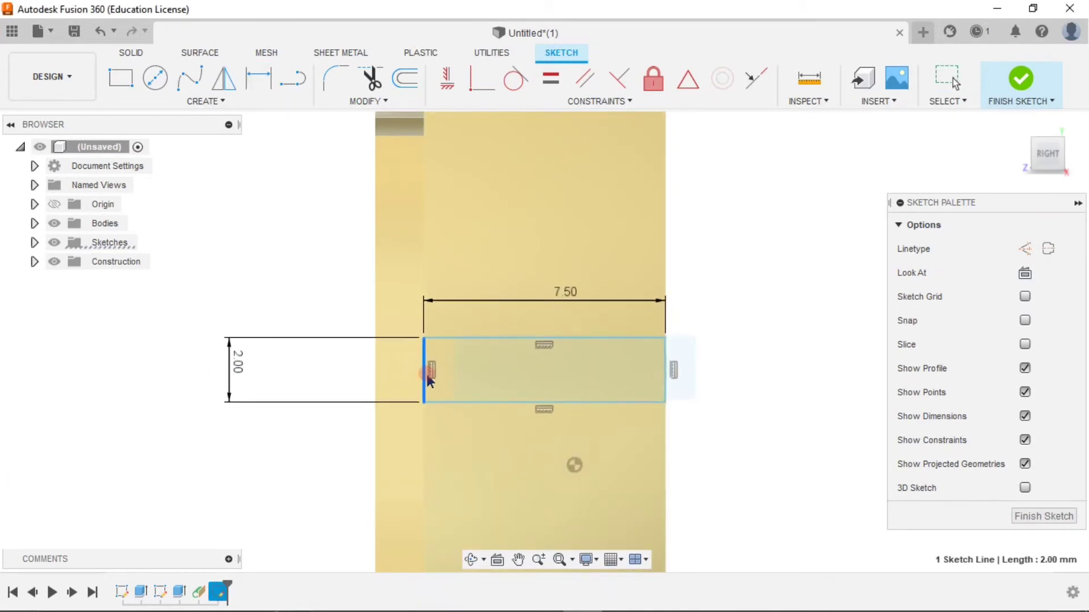
click(675, 259)
Project the coin's outer rim edge into the sketch and move the rectangle further left.
click(668, 262)
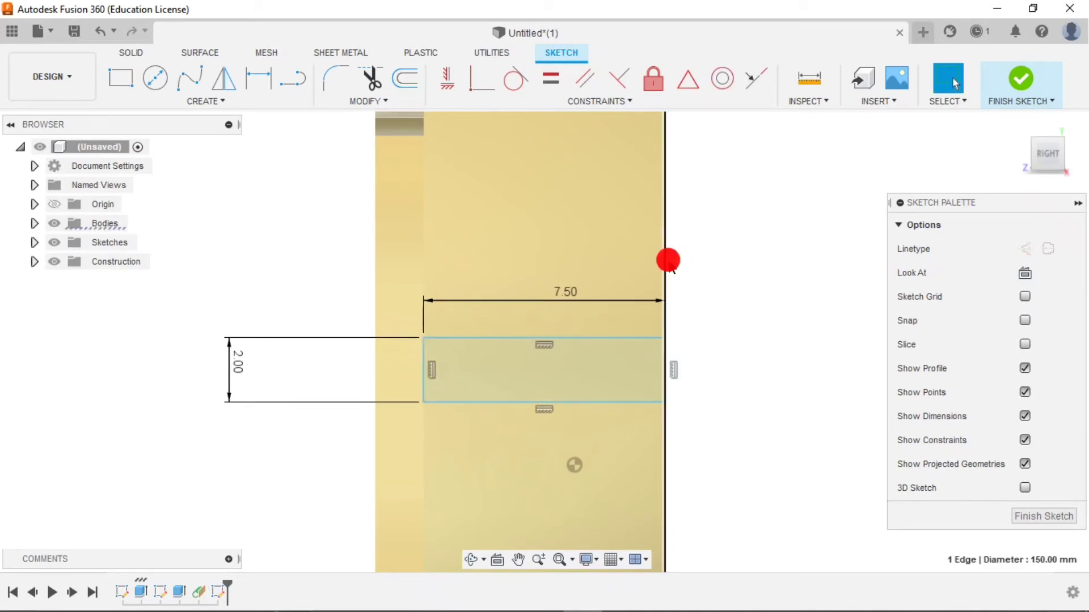
key(p)
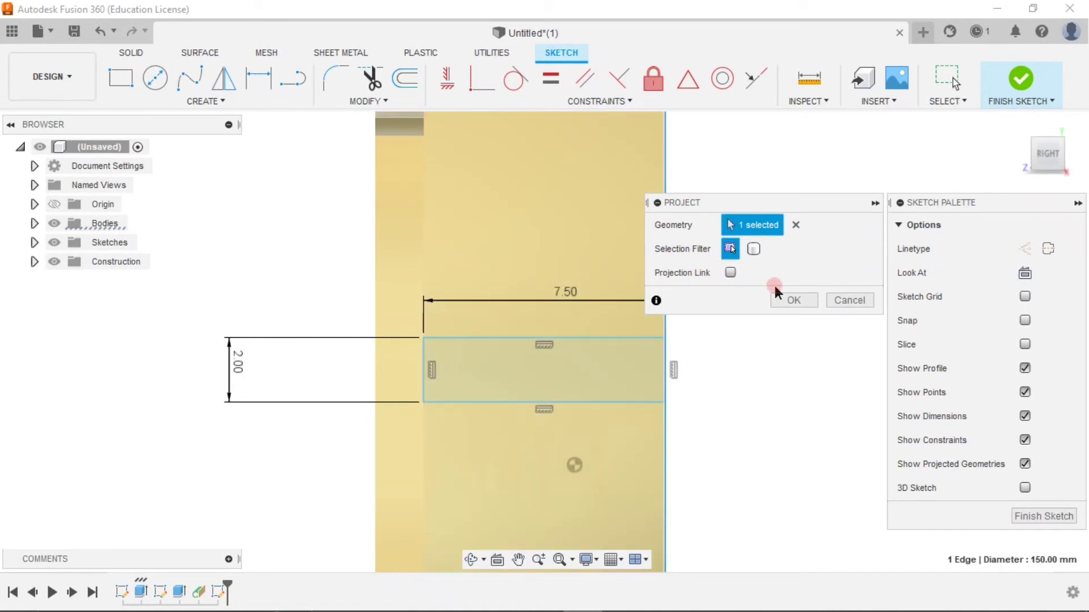
click(777, 297)
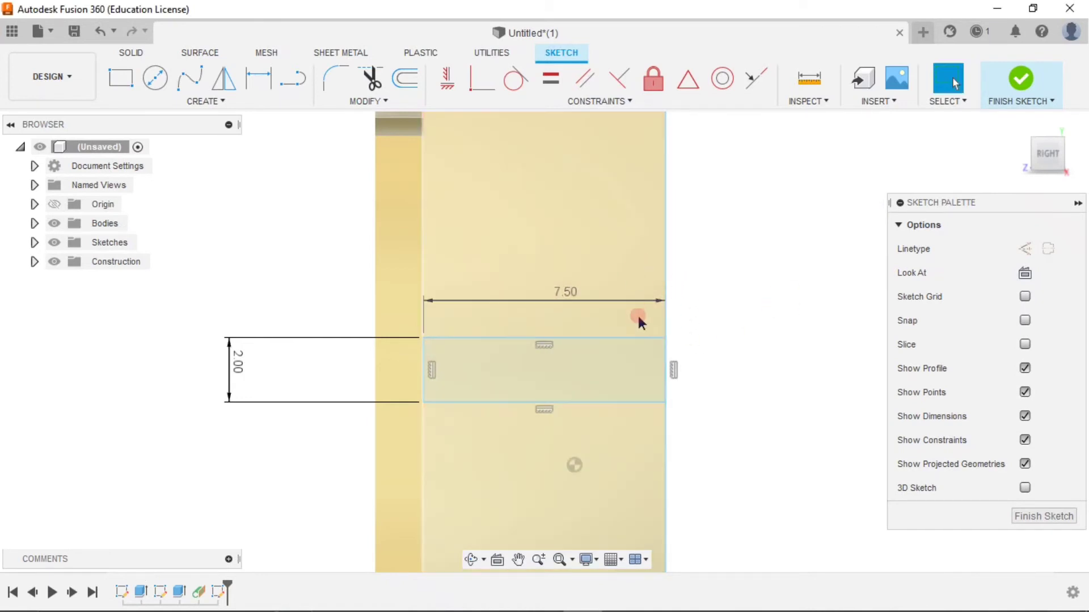
click(604, 354)
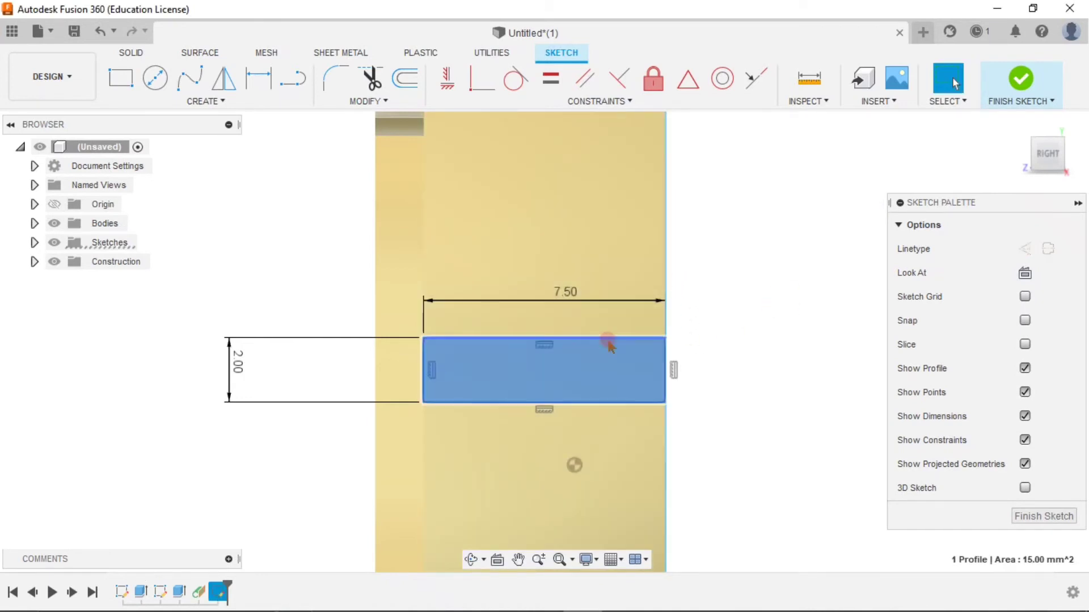
drag(608, 343, 544, 343)
Try a collinear constraint between the rectangle's right edge and the rim, then cancel it.
click(606, 366)
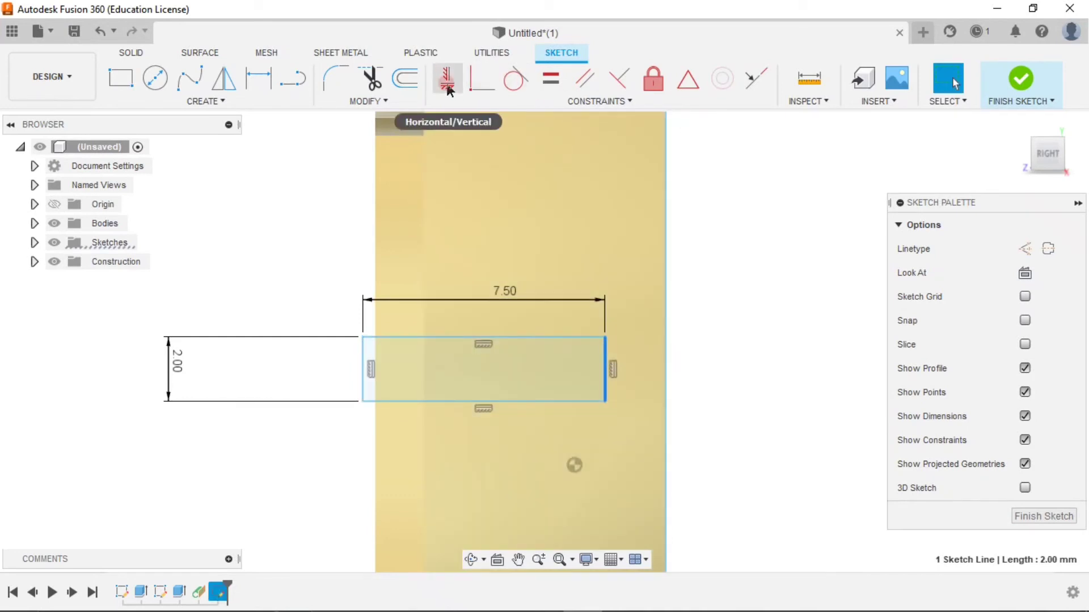
click(479, 87)
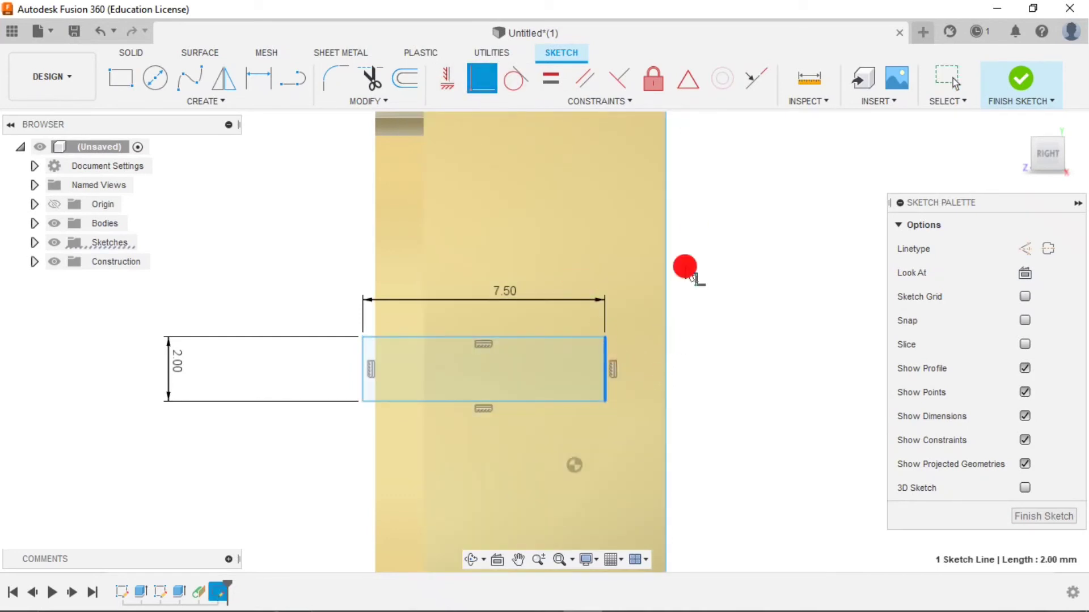
click(756, 79)
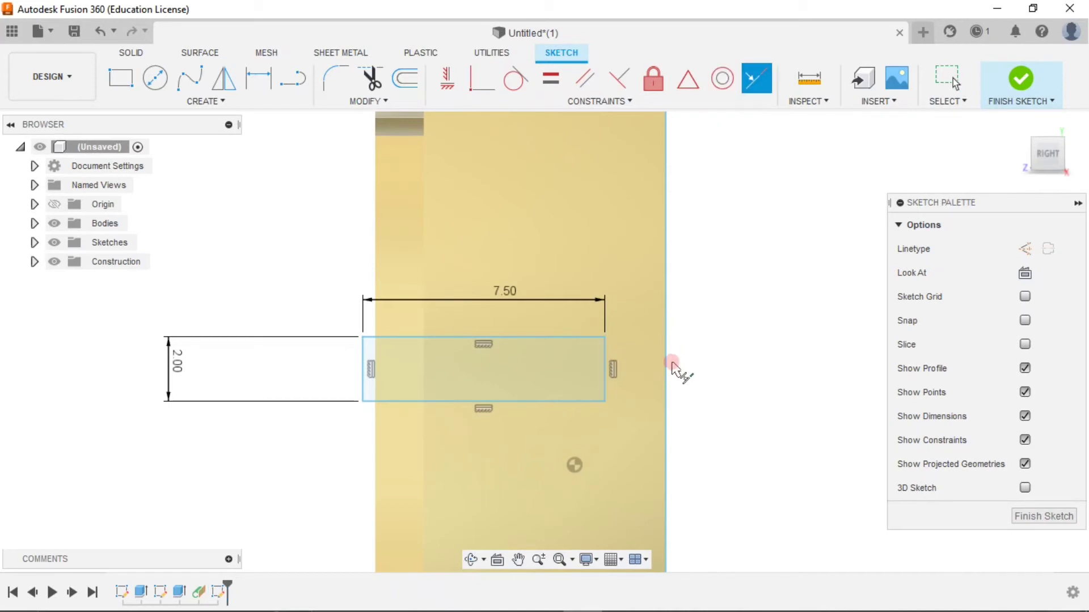
click(606, 367)
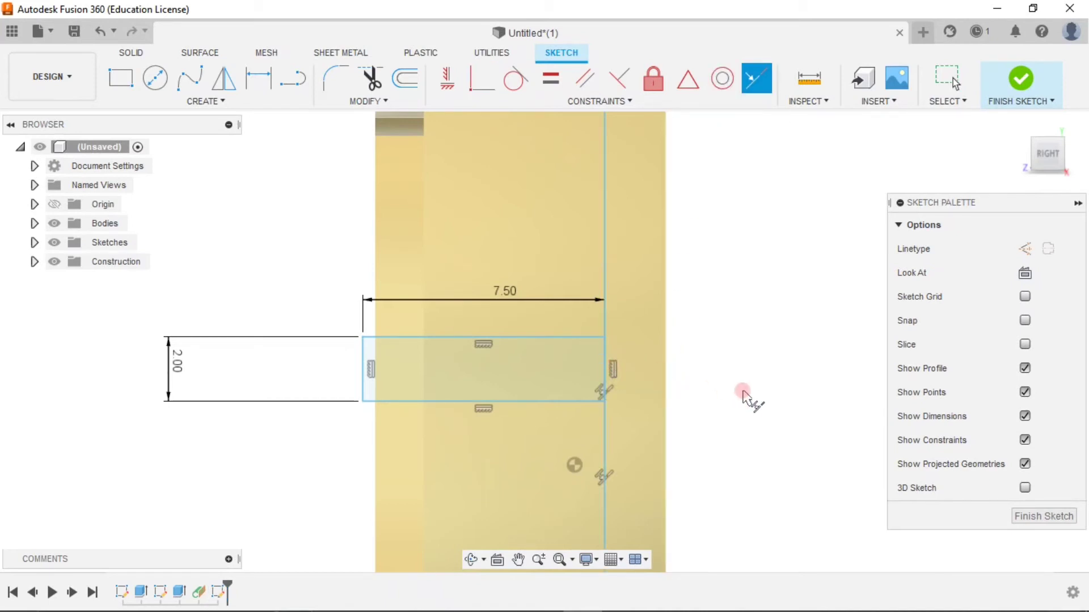
key(Escape)
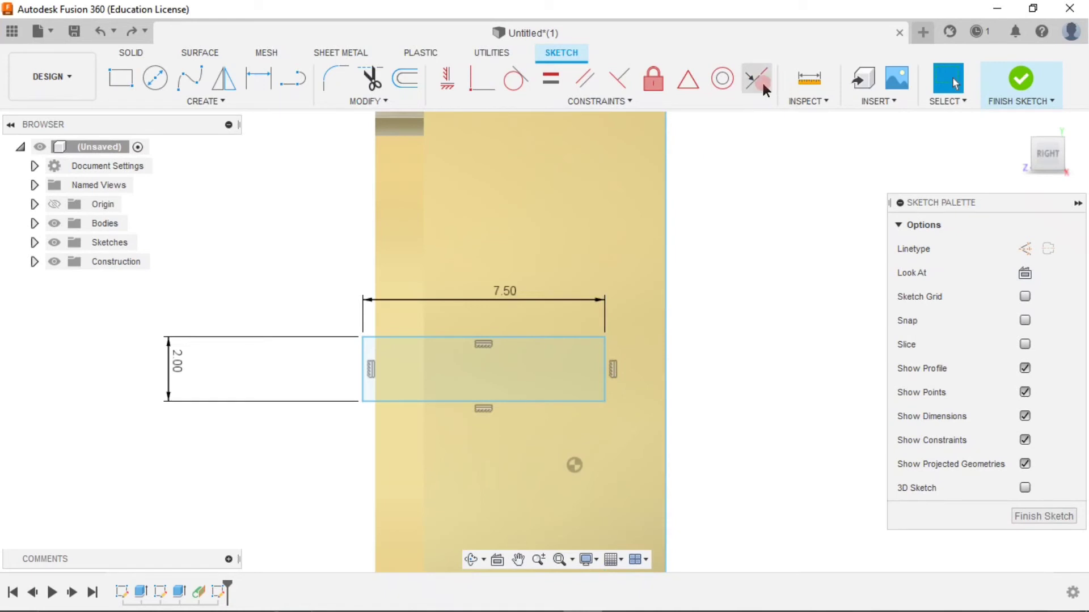
Make the rectangle's right edge collinear with the coin's rim.
click(757, 79)
click(606, 361)
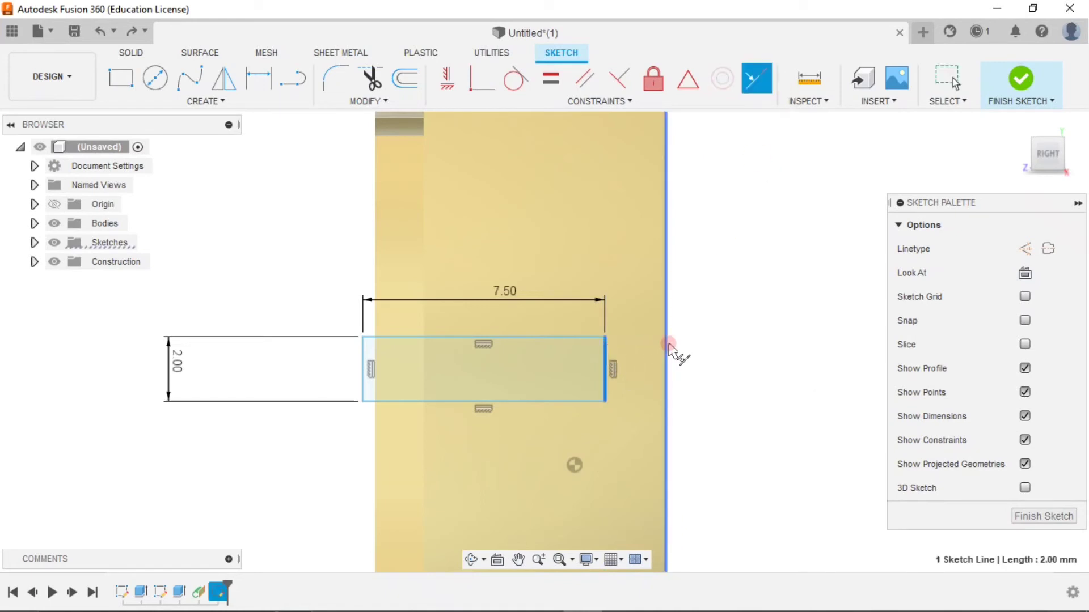
click(665, 347)
scroll(757, 373, down, 2)
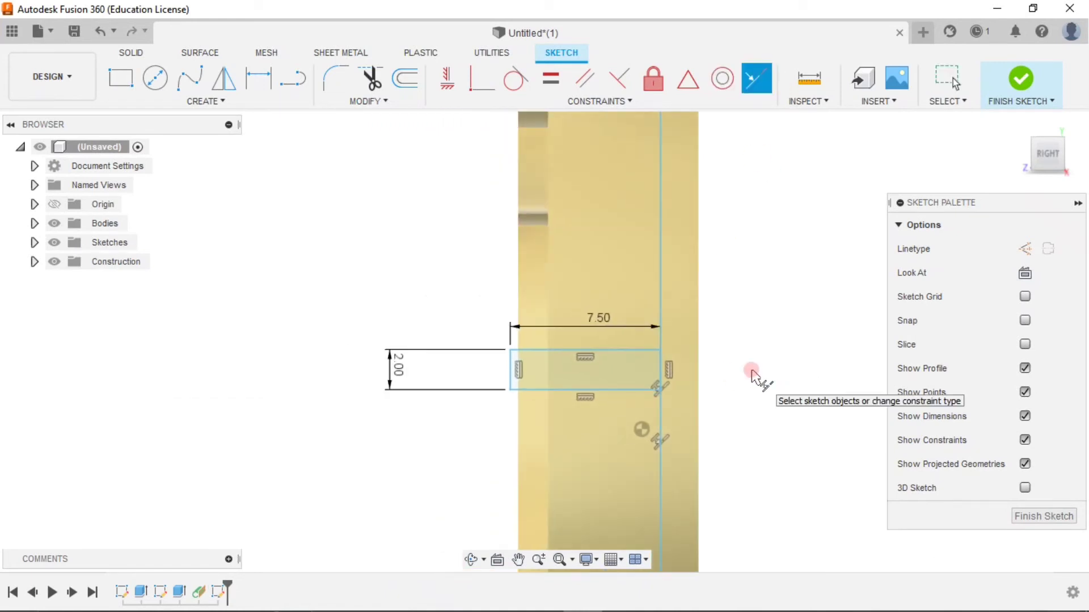
scroll(754, 373, down, 2)
scroll(753, 374, down, 2)
scroll(752, 374, down, 2)
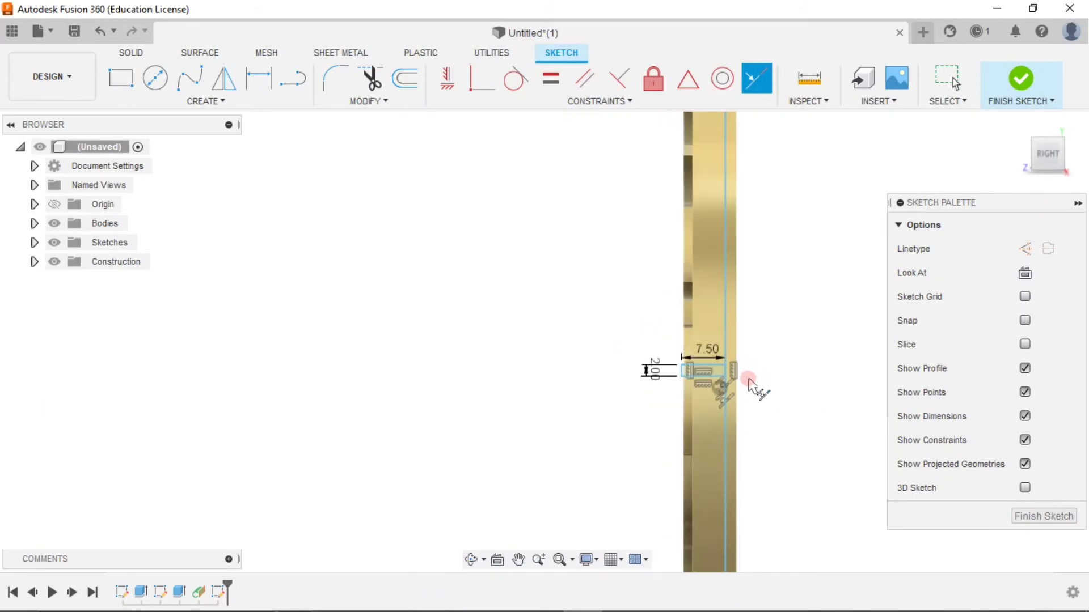
key(Escape)
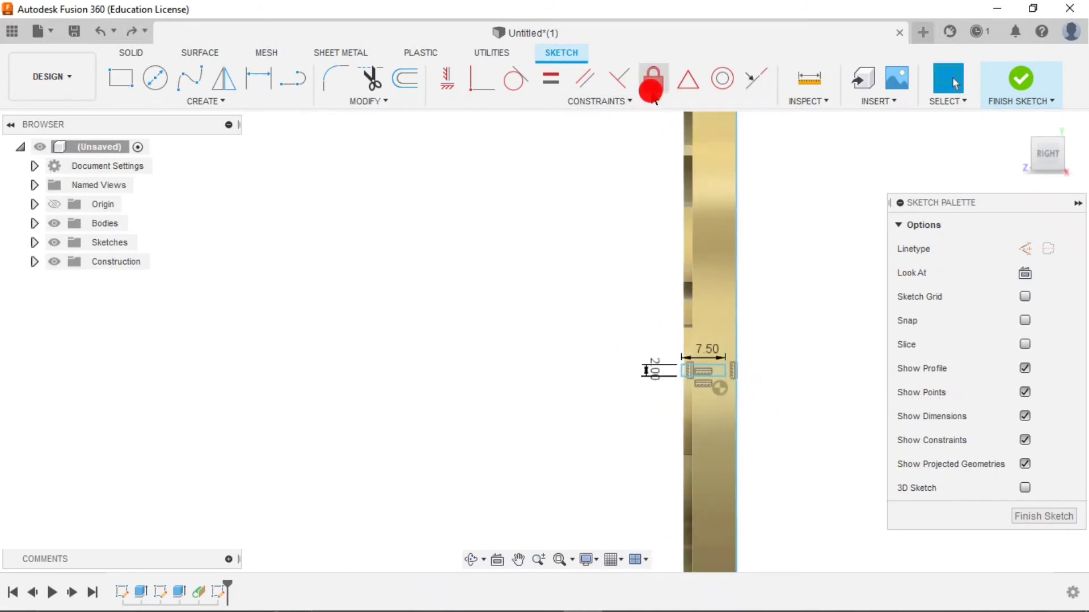
Apply a Symmetry constraint aligning the rectangle's edge with the coin's rim.
click(654, 79)
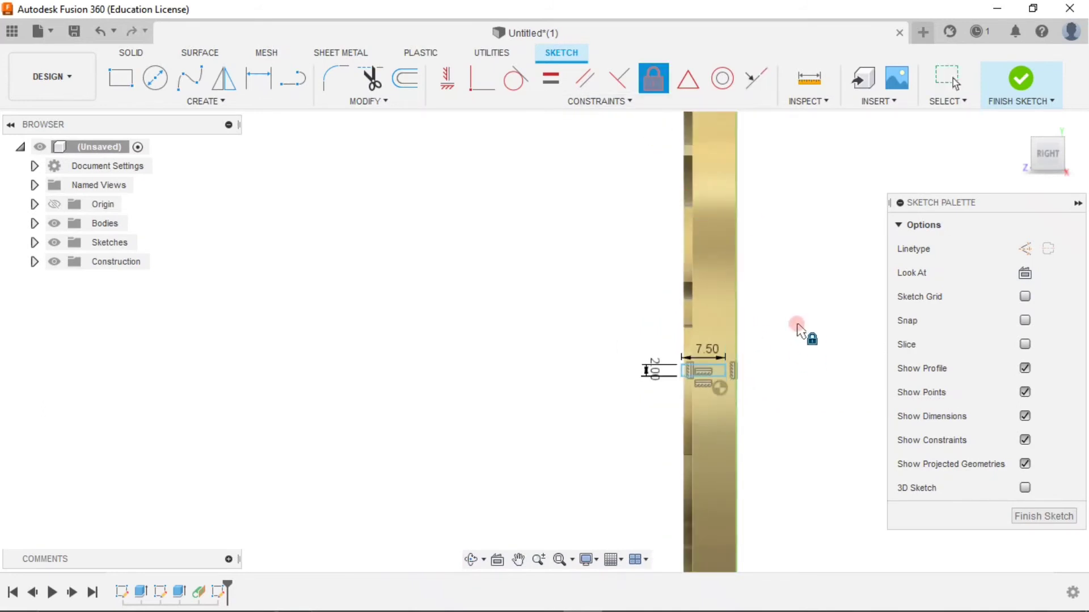
click(756, 79)
scroll(726, 391, up, 2)
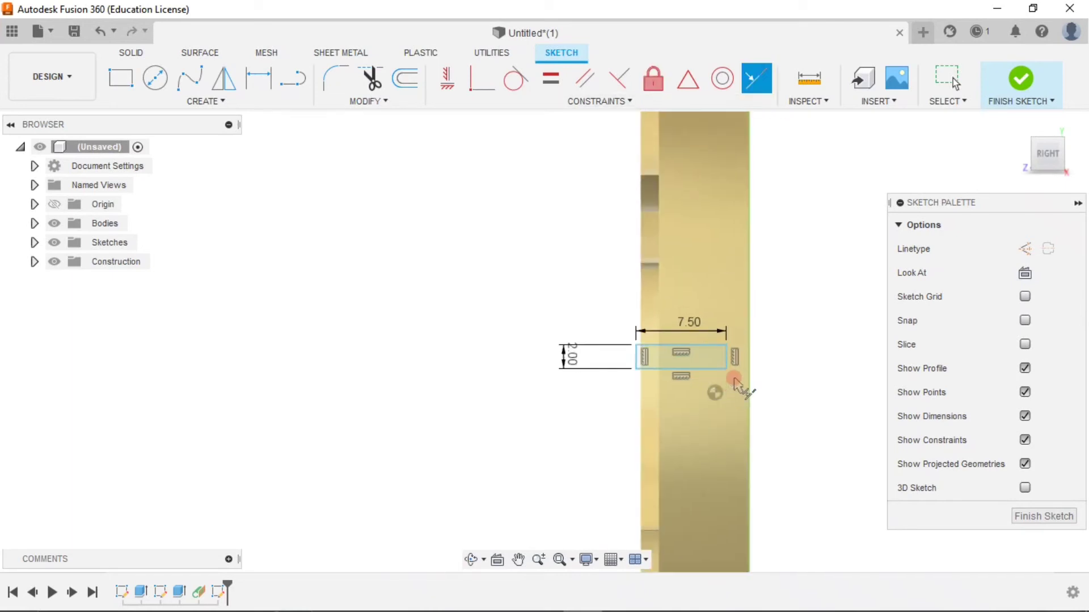
scroll(727, 375, up, 2)
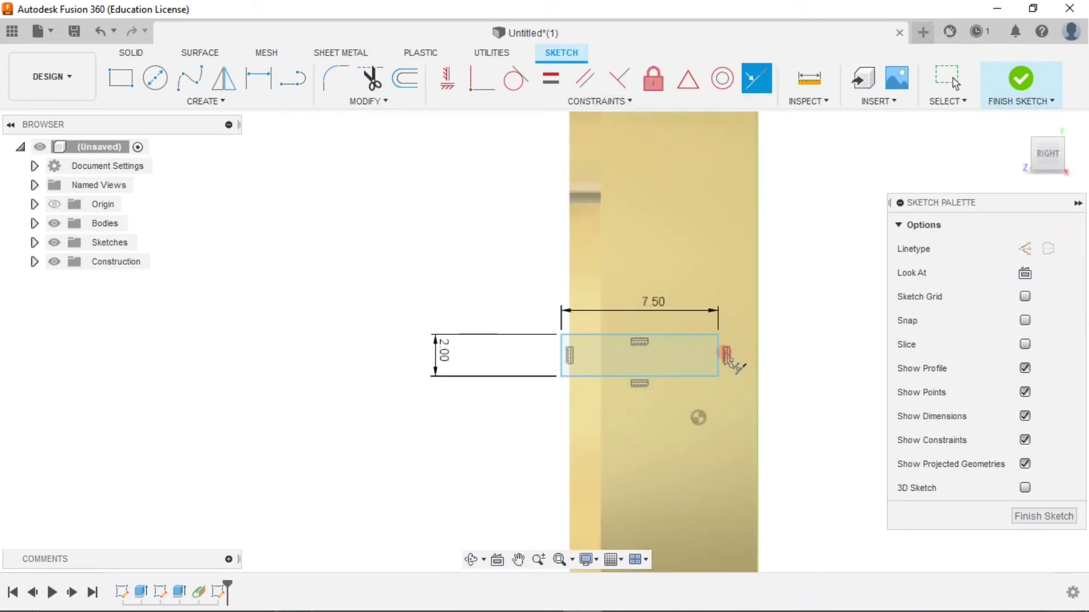
click(759, 347)
key(Escape)
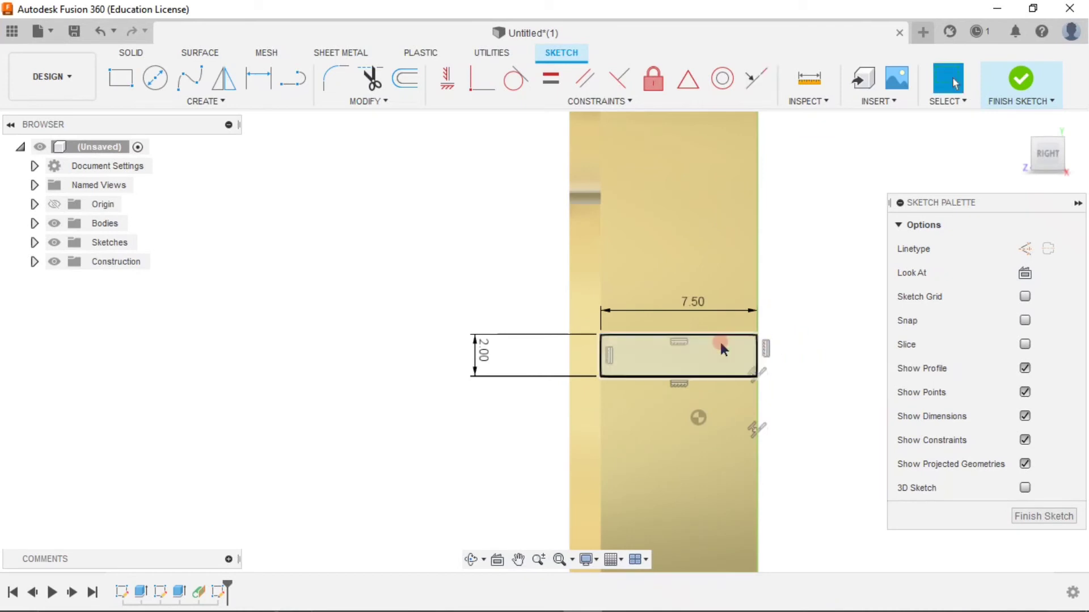
Dimension the rectangle's bottom edge 1.00 mm from the sketch point.
drag(703, 373, 703, 418)
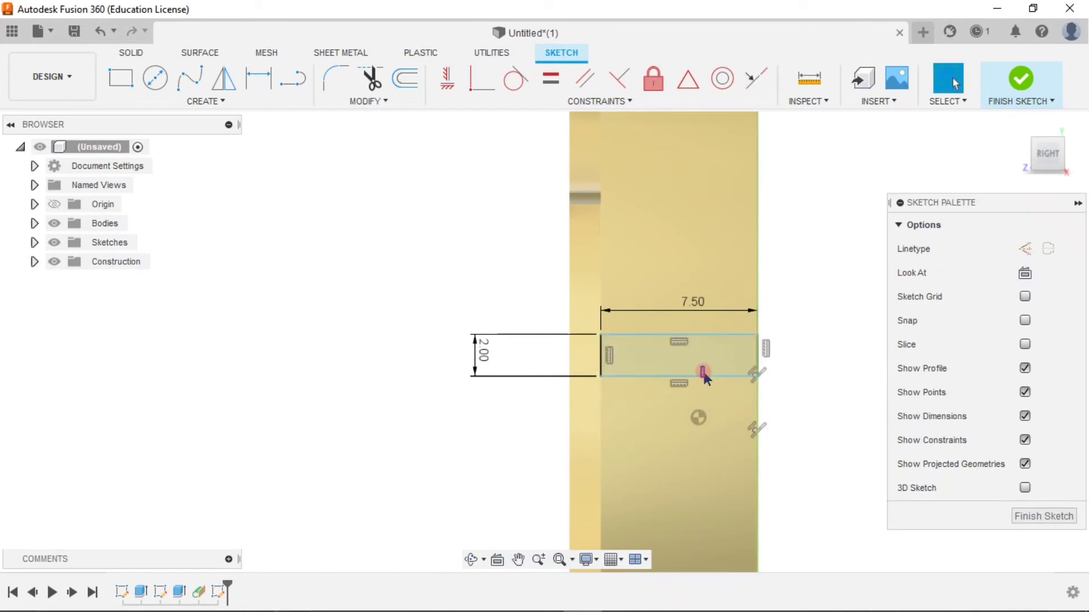
click(257, 74)
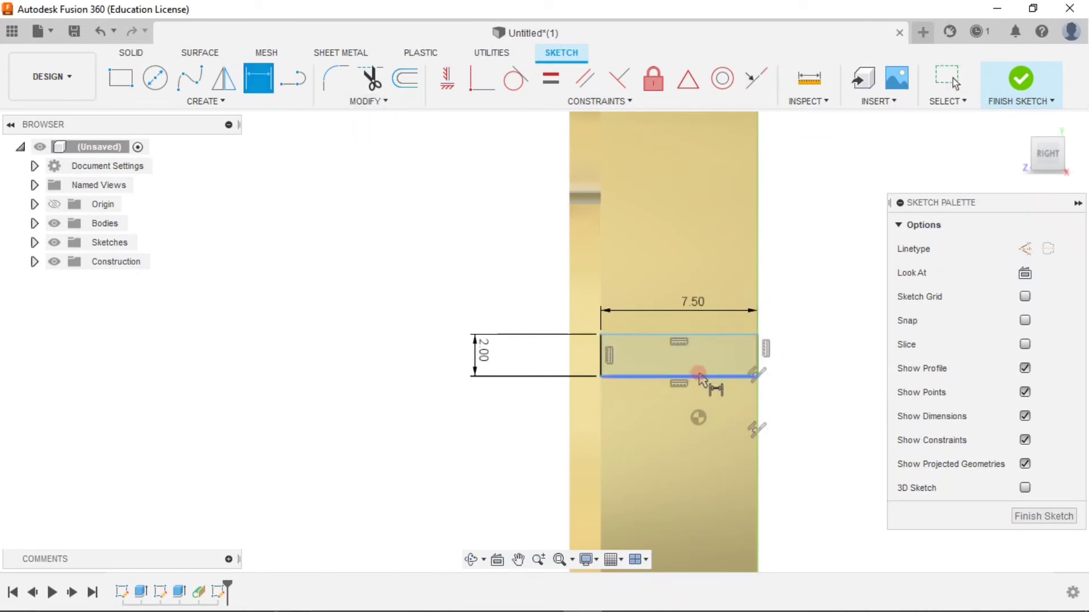
click(698, 376)
click(699, 418)
click(798, 394)
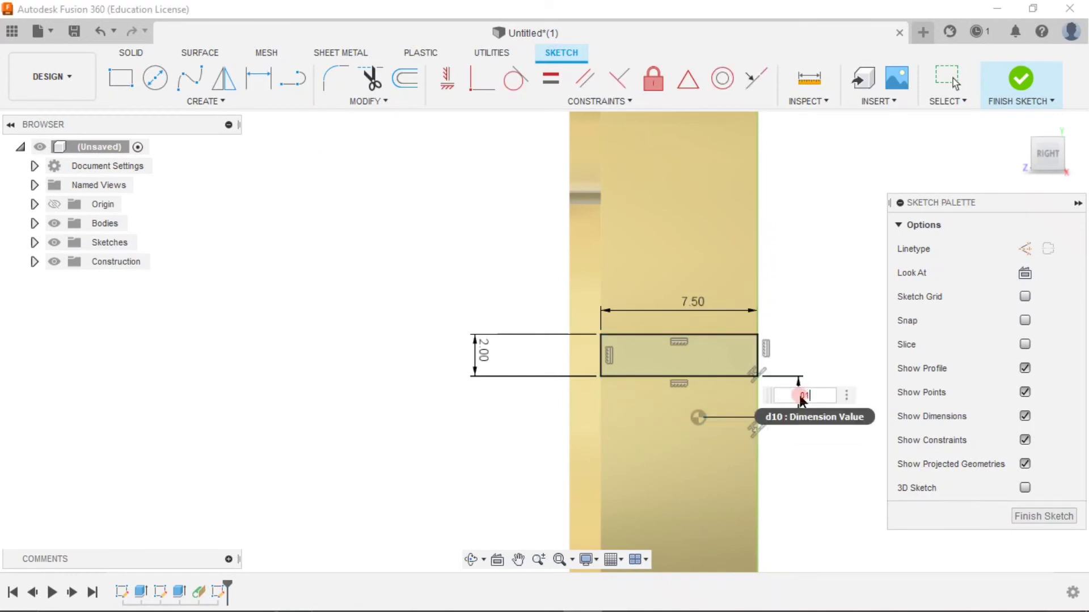
key(Return)
key(Escape)
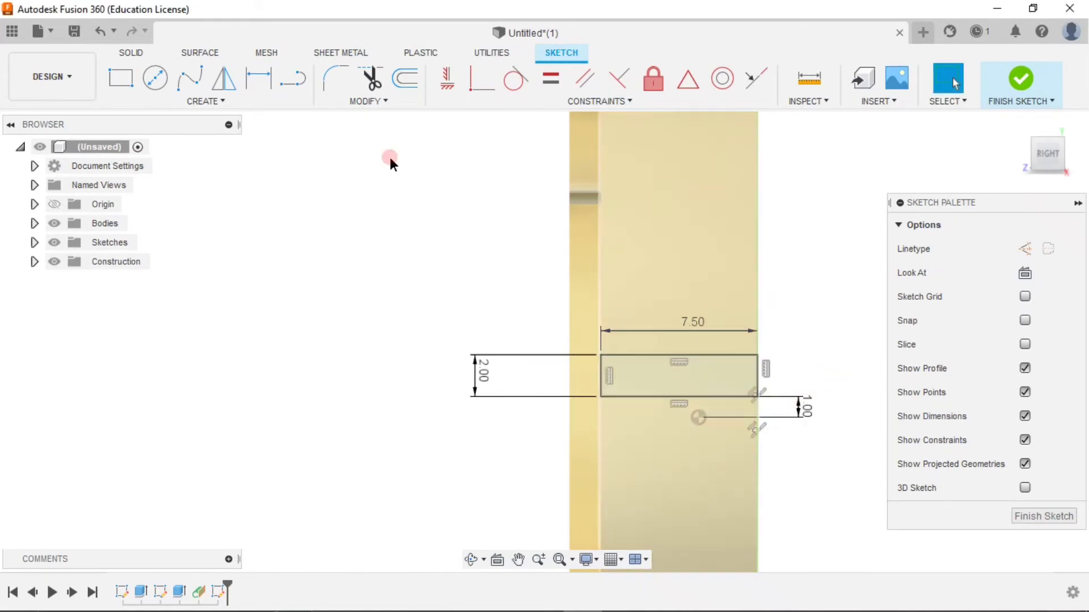
Finish the sketch and extrude the rectangle as a -1.00 mm cut into the rim.
click(122, 50)
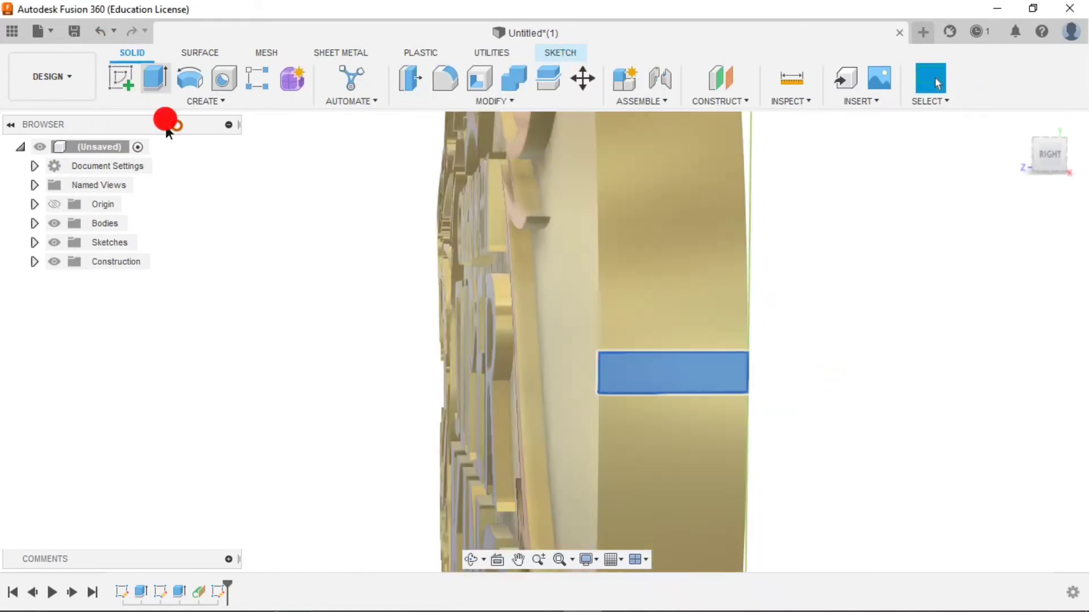
key(e)
scroll(662, 314, up, 5)
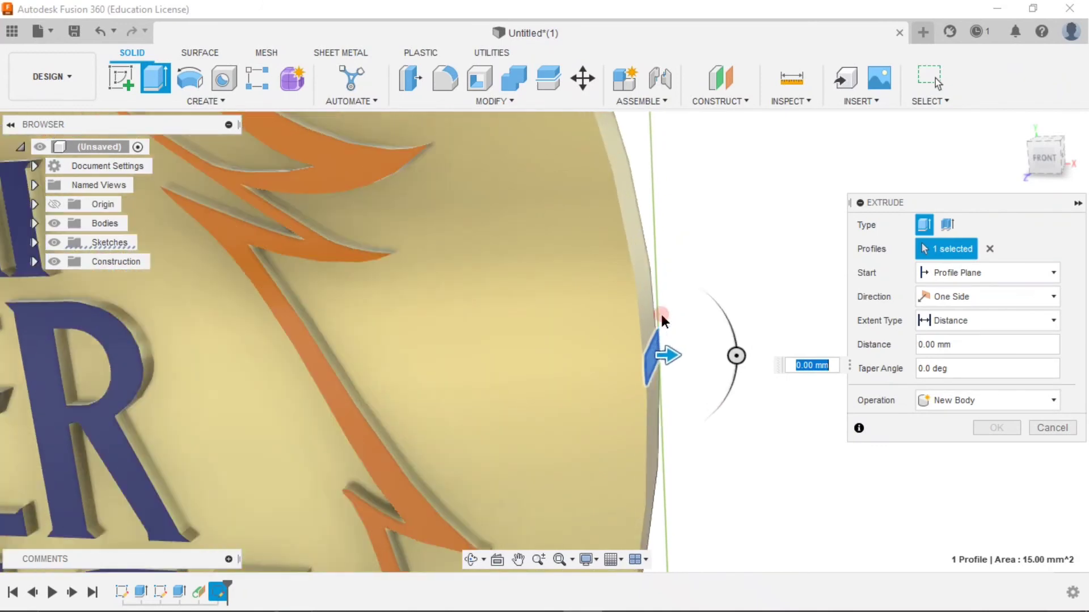
drag(669, 352, 653, 360)
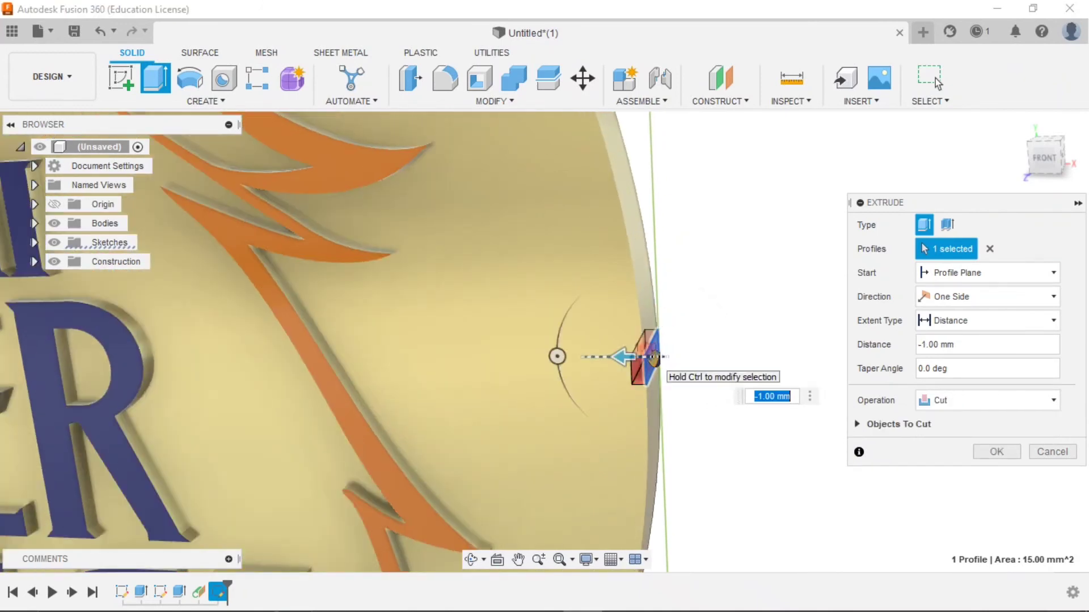
key(Return)
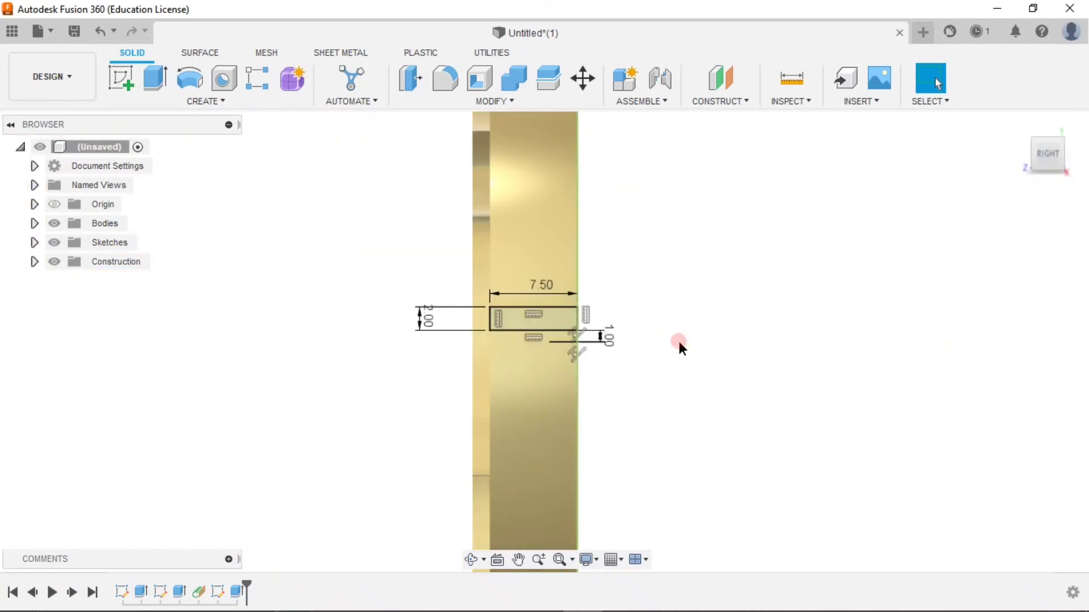
scroll(515, 292, up, 4)
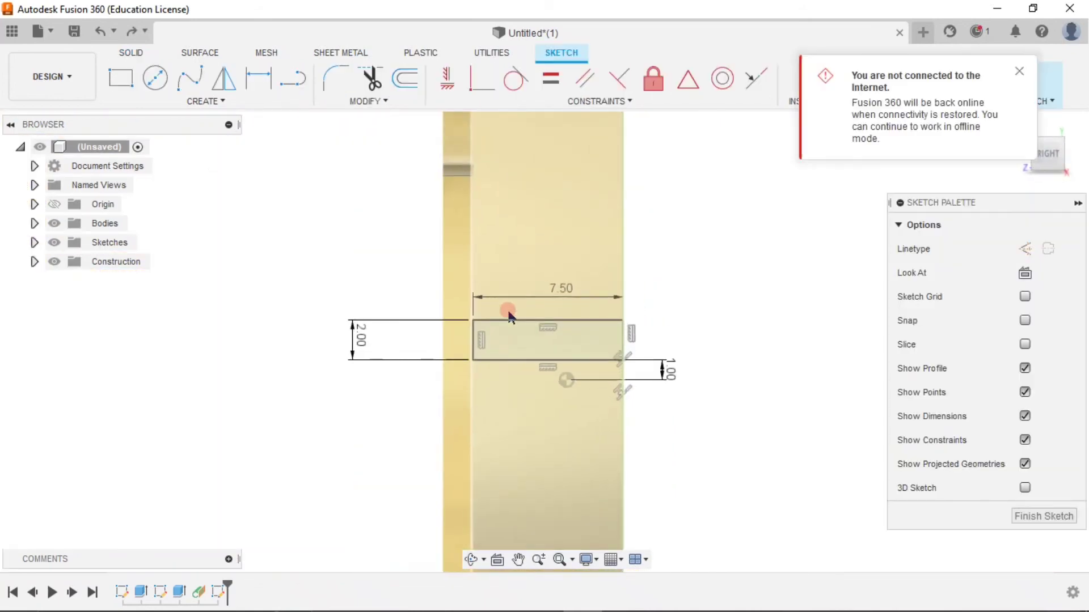
Try changing the rectangle width to 7.00, then undo back to 7.50.
double_click(564, 290)
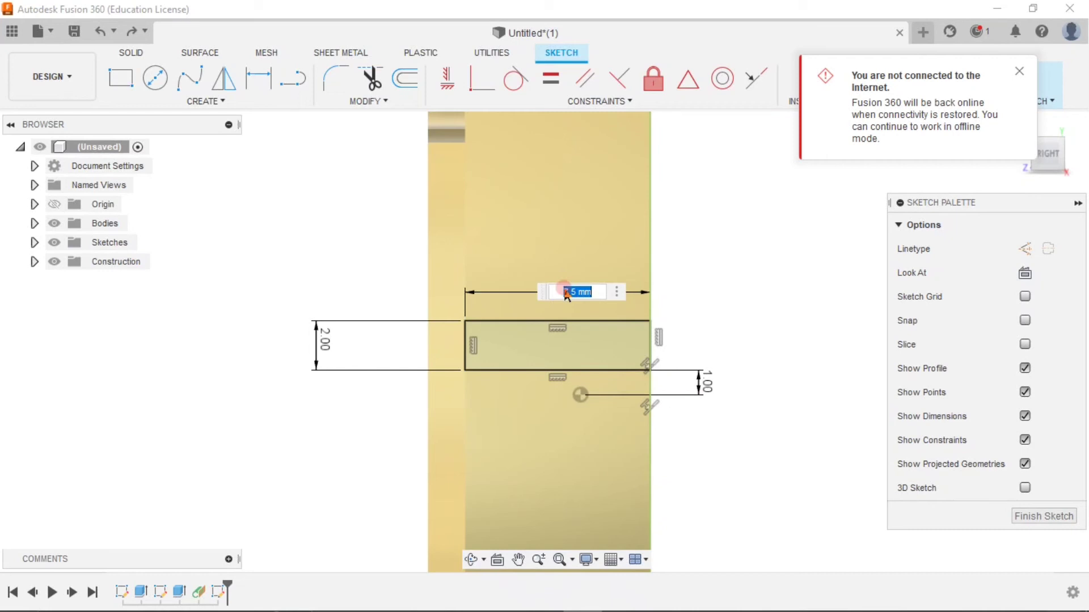
text(7)
key(Return)
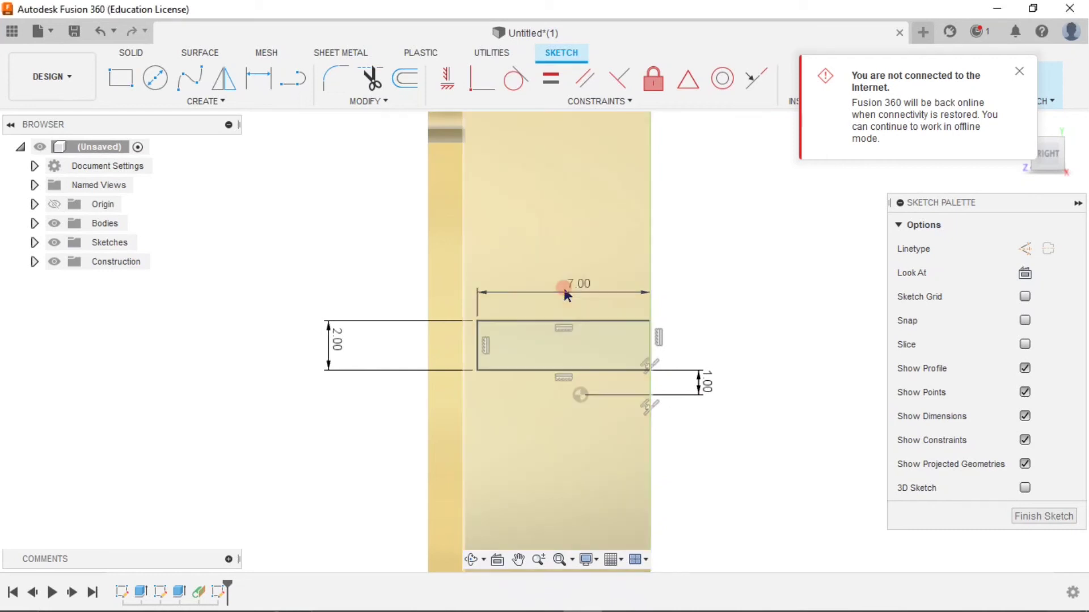
click(749, 260)
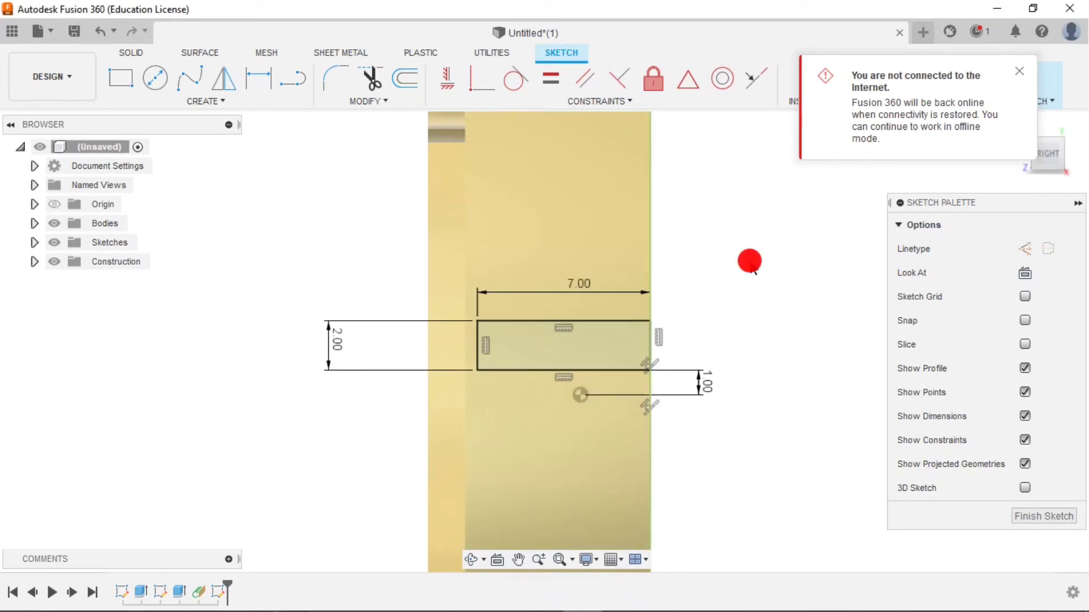
click(614, 354)
key(ctrl+z)
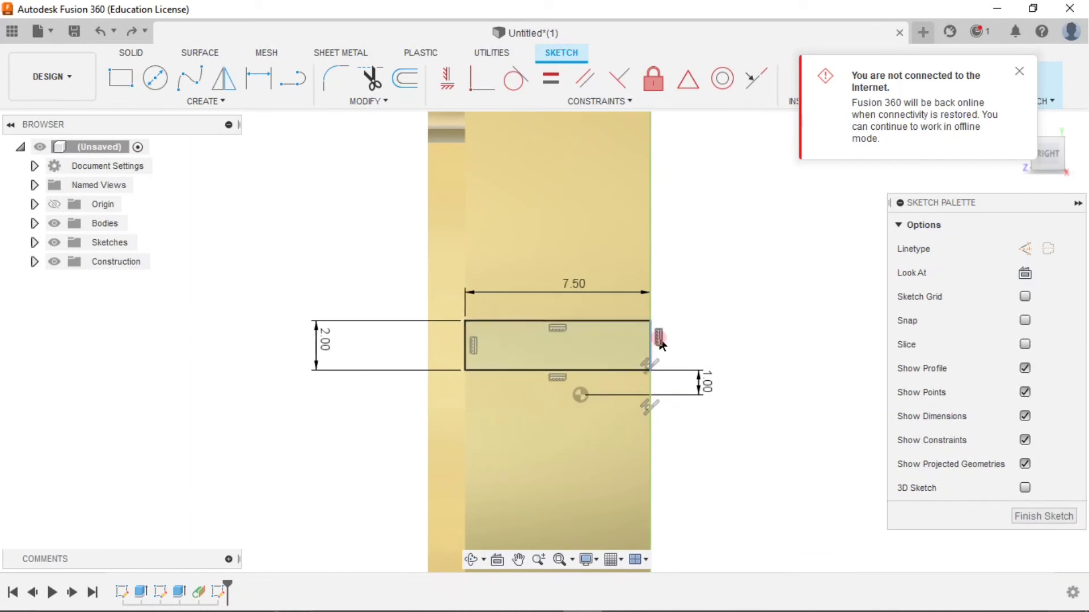
Delete the rectangle's right-edge constraints and shift it slightly left.
click(658, 338)
click(649, 306)
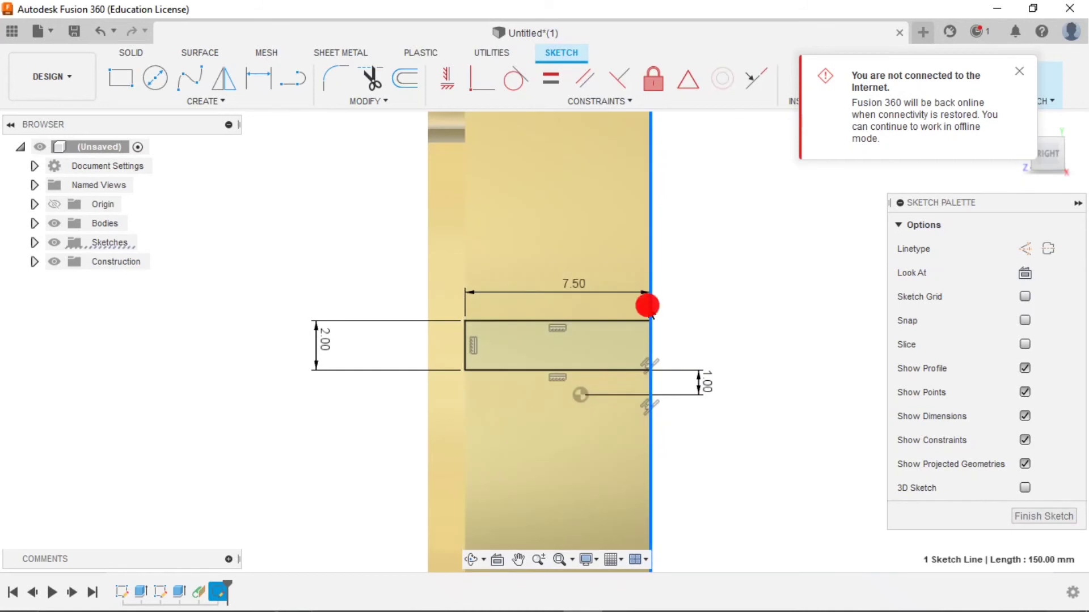
key(Delete)
click(649, 339)
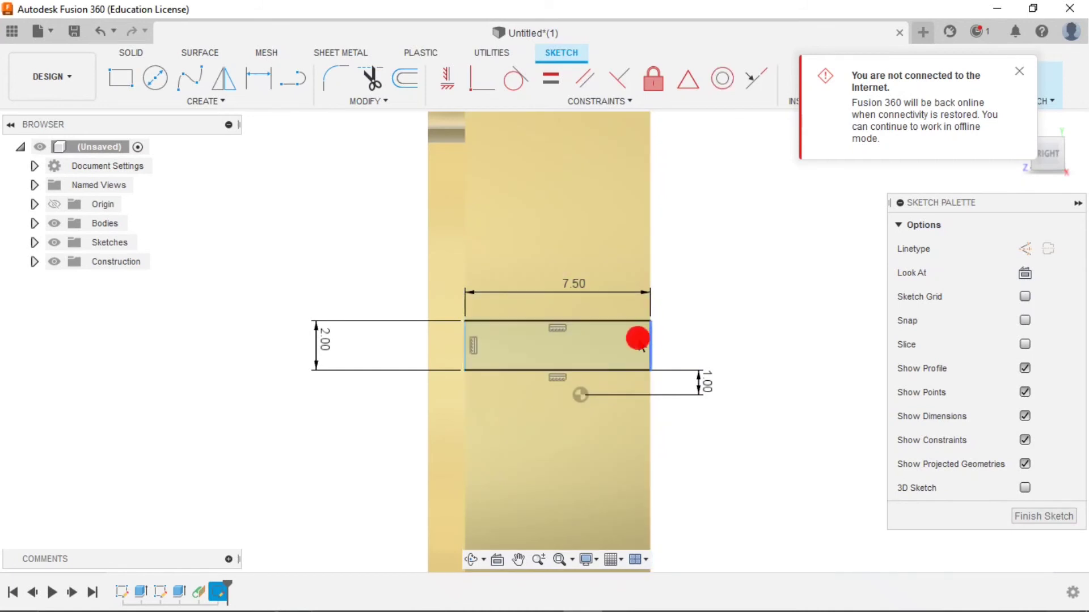
drag(640, 343, 632, 339)
Set the rectangle width to 7.00 and slide it right onto the coin's rim.
double_click(560, 284)
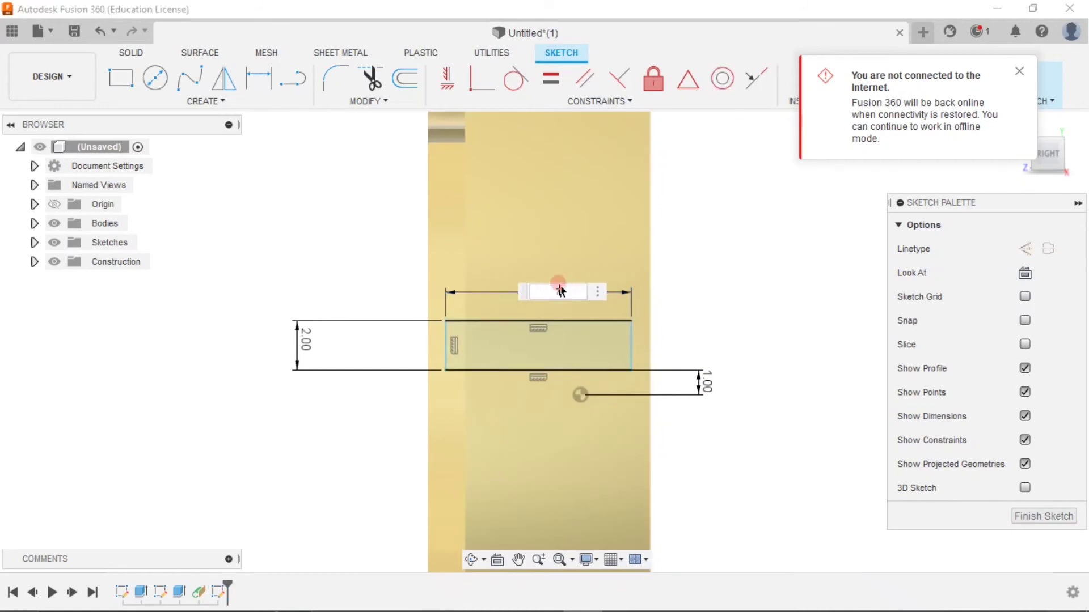
text(7)
key(Return)
drag(556, 321, 563, 319)
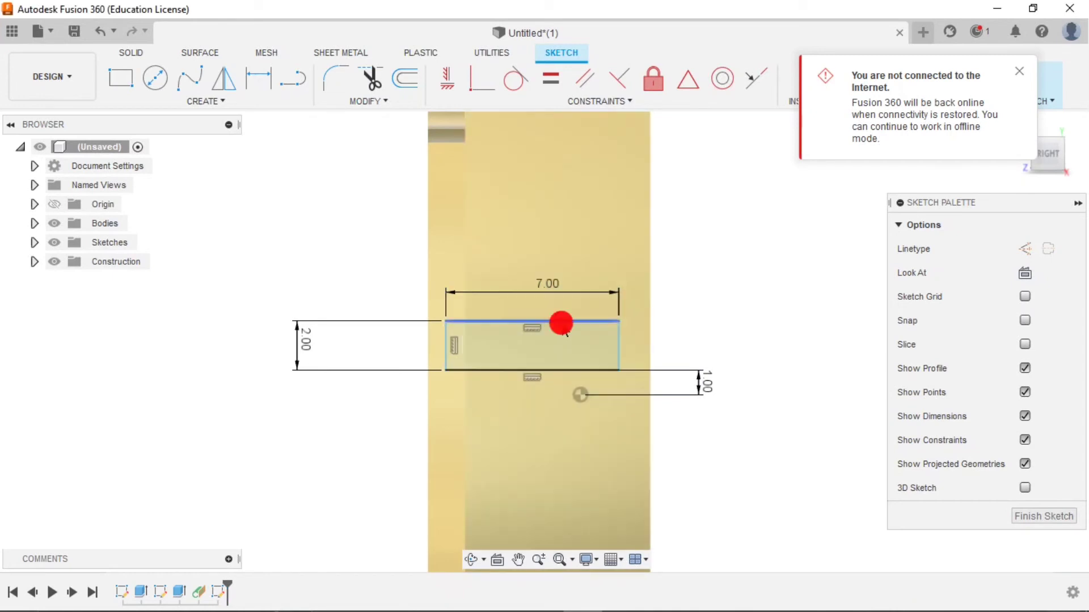
key(ctrl+z)
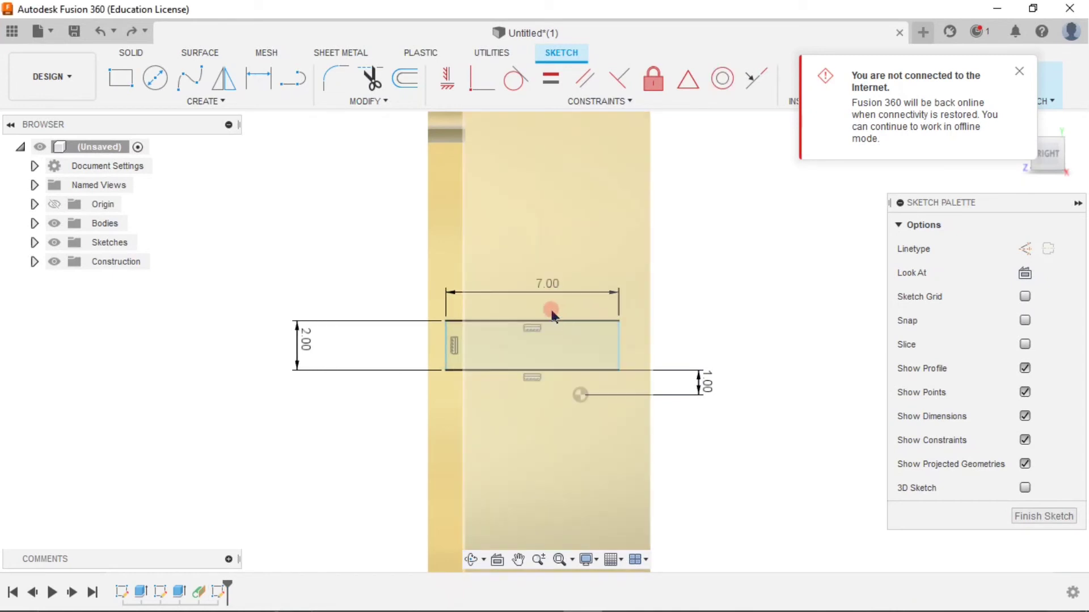
drag(620, 349, 652, 353)
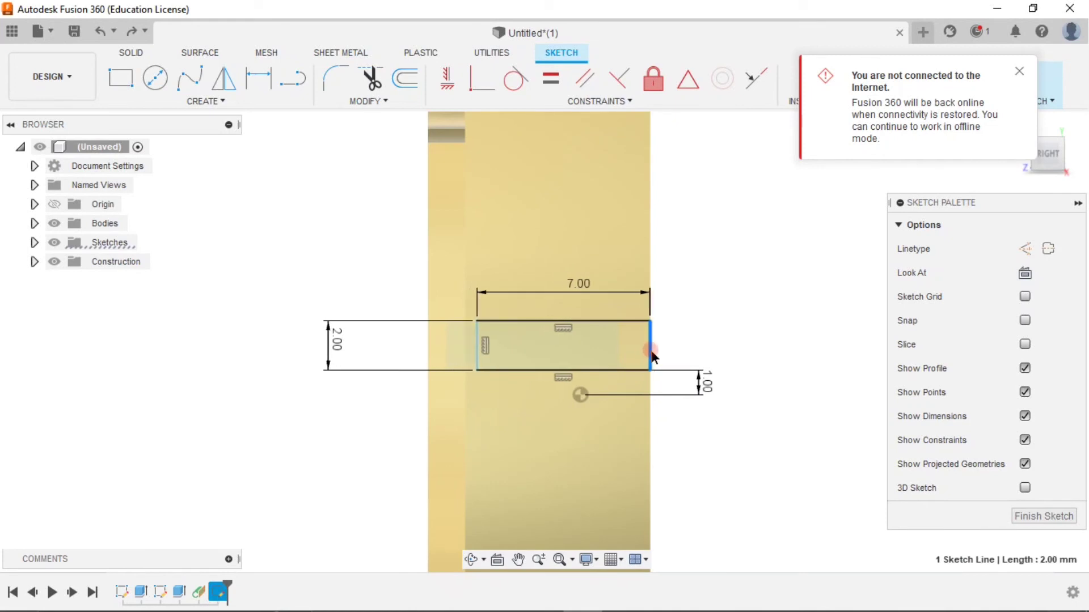
Add a 0.25 dimension between the coin's rim edge and the rectangle's right edge.
click(540, 245)
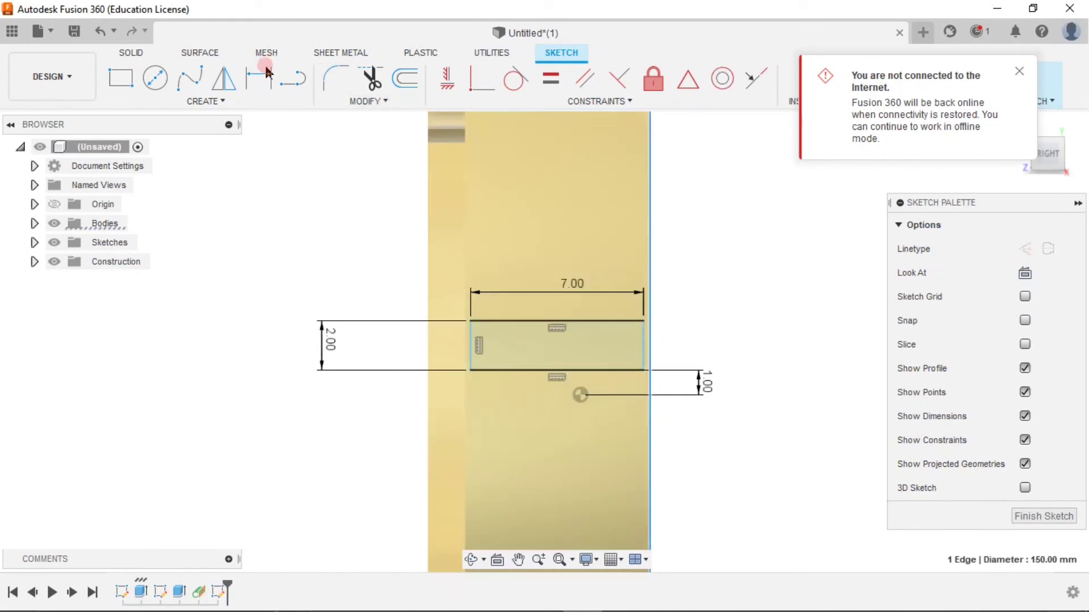
click(258, 78)
click(652, 301)
click(644, 341)
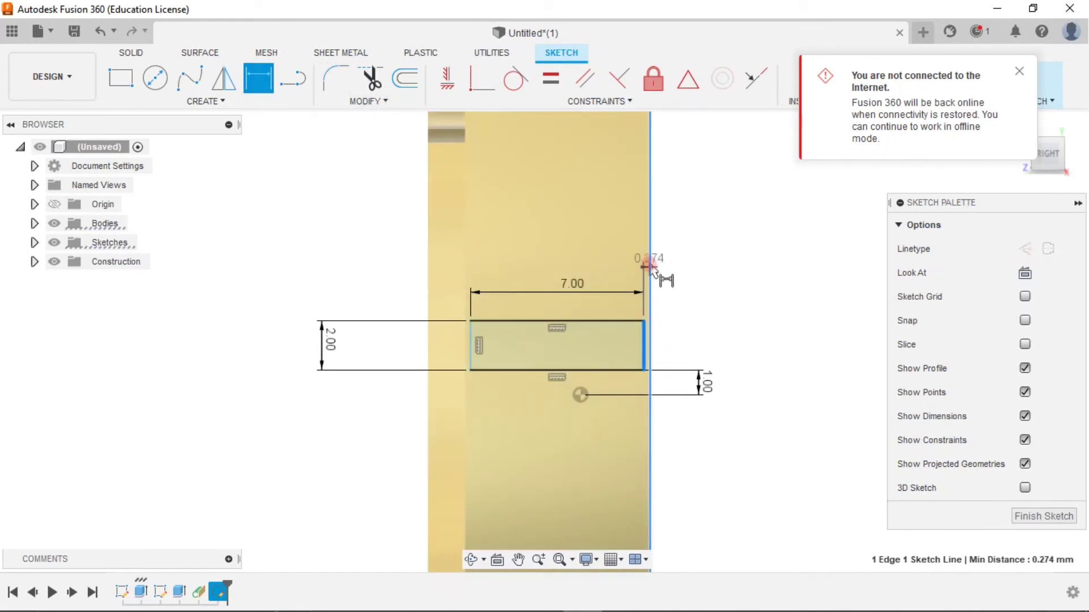
click(693, 267)
text(0.25)
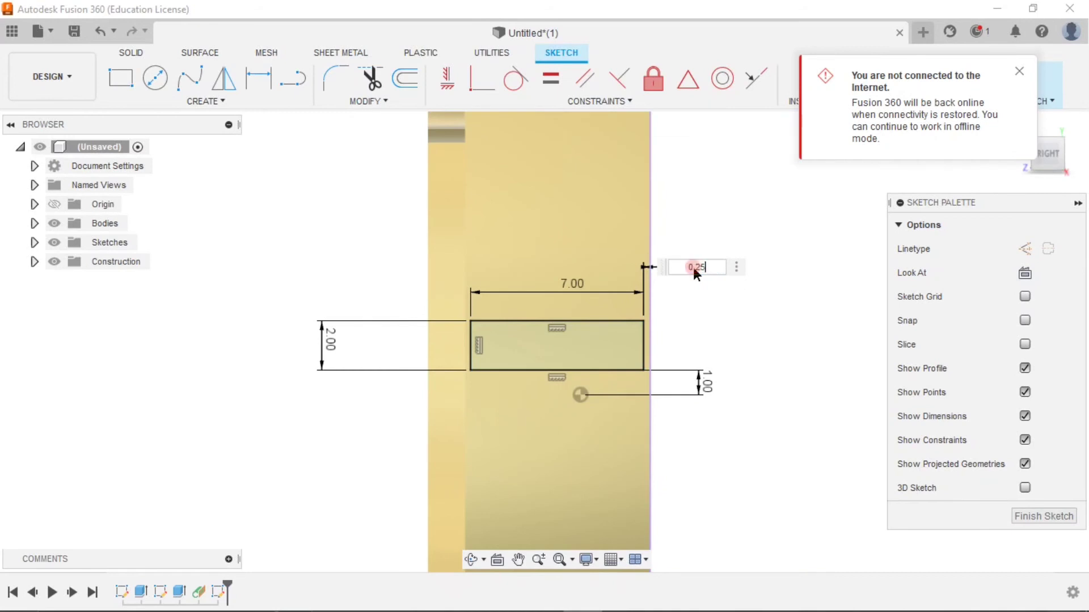
key(Return)
click(740, 320)
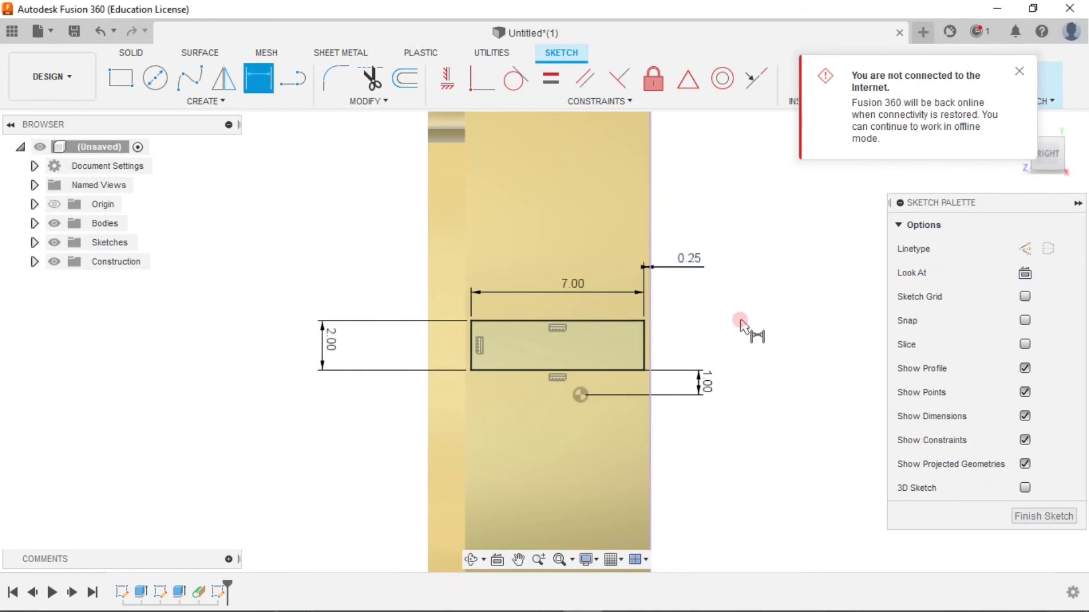
click(144, 52)
Extrude the 7.00 × 2.00 rectangle as a -0.5 mm cut, then orbit to view the notch.
click(155, 79)
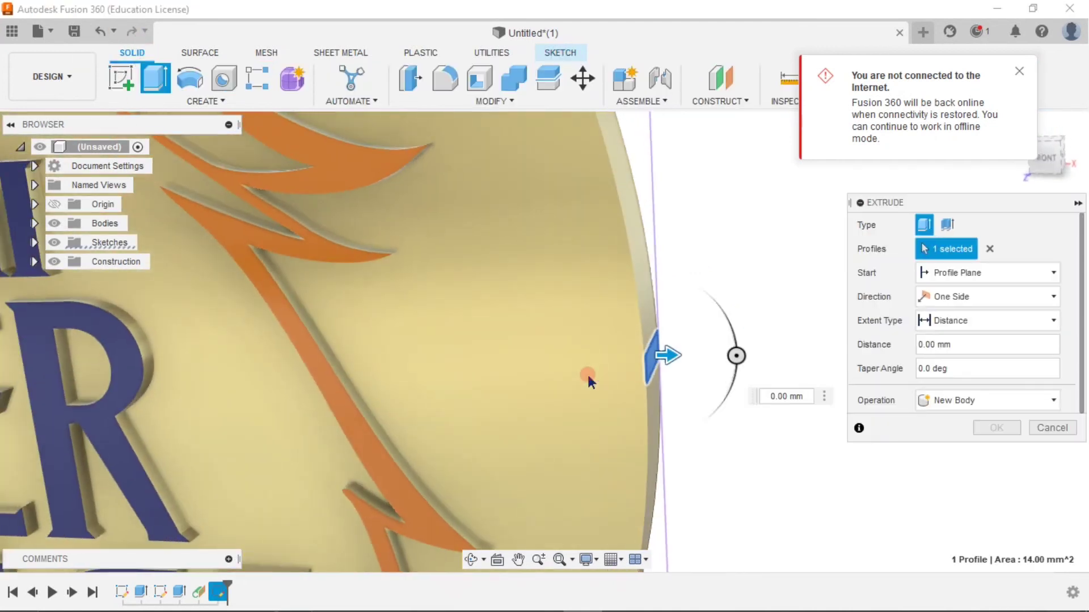
text(.5)
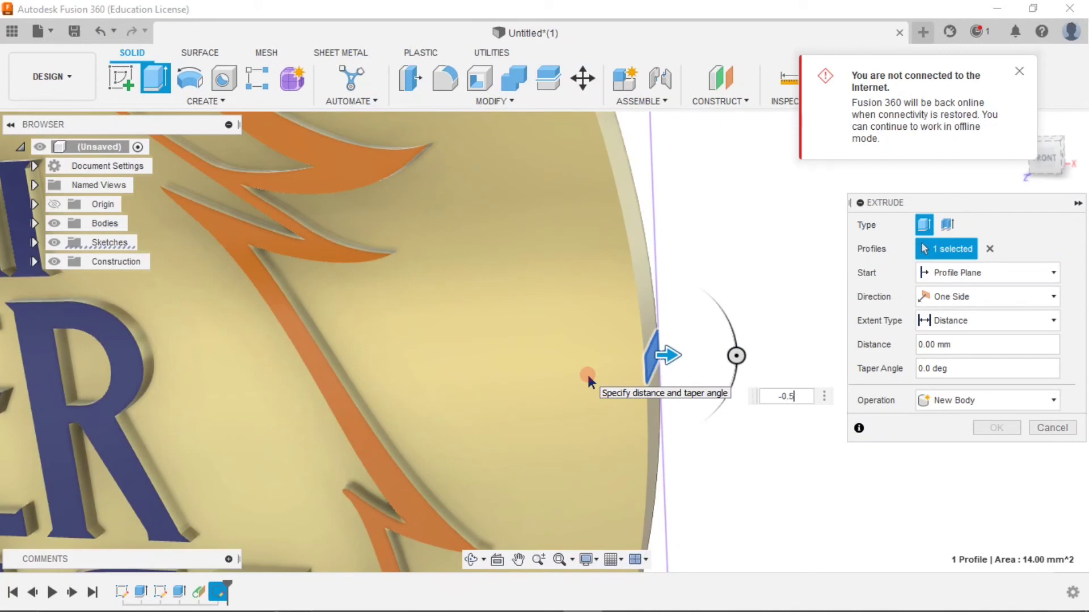
key(Return)
mouse_move(587, 372)
shift+middle_down()
mouse_move(671, 326)
mouse_move(744, 356)
mouse_move(637, 360)
mouse_move(625, 324)
mouse_move(679, 362)
shift+middle_up()
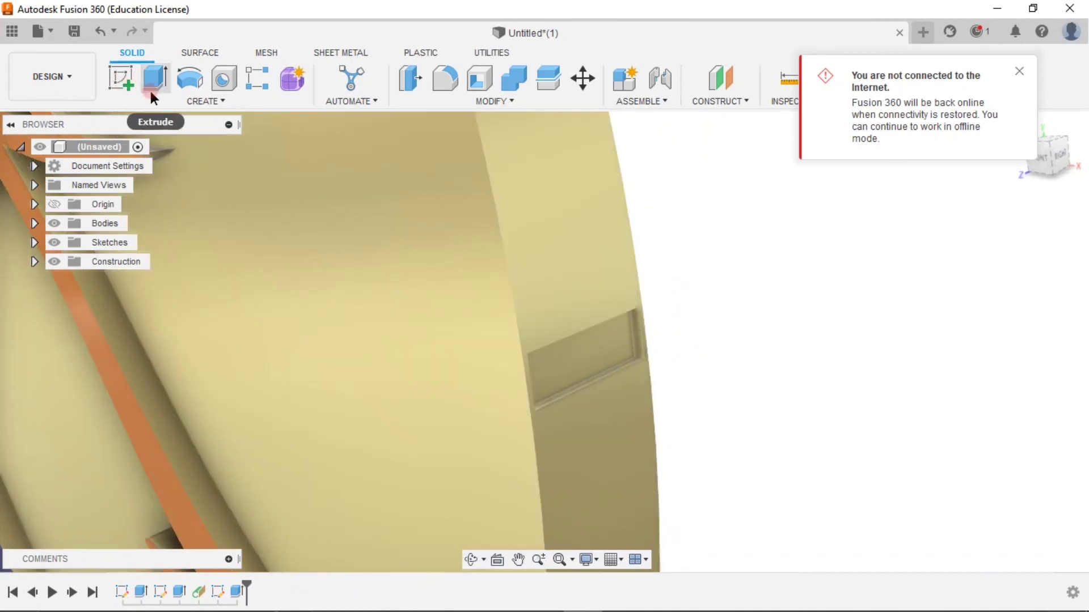
Start a Features circular pattern of the notch cut around the coin's circular edge axis.
click(182, 101)
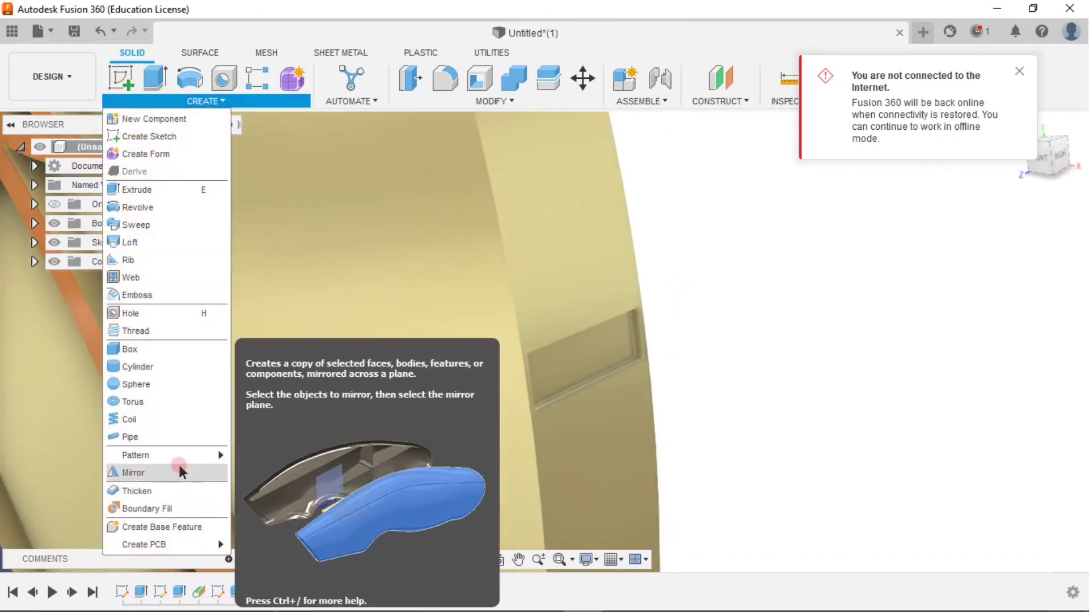
mouse_move(136, 454)
click(296, 472)
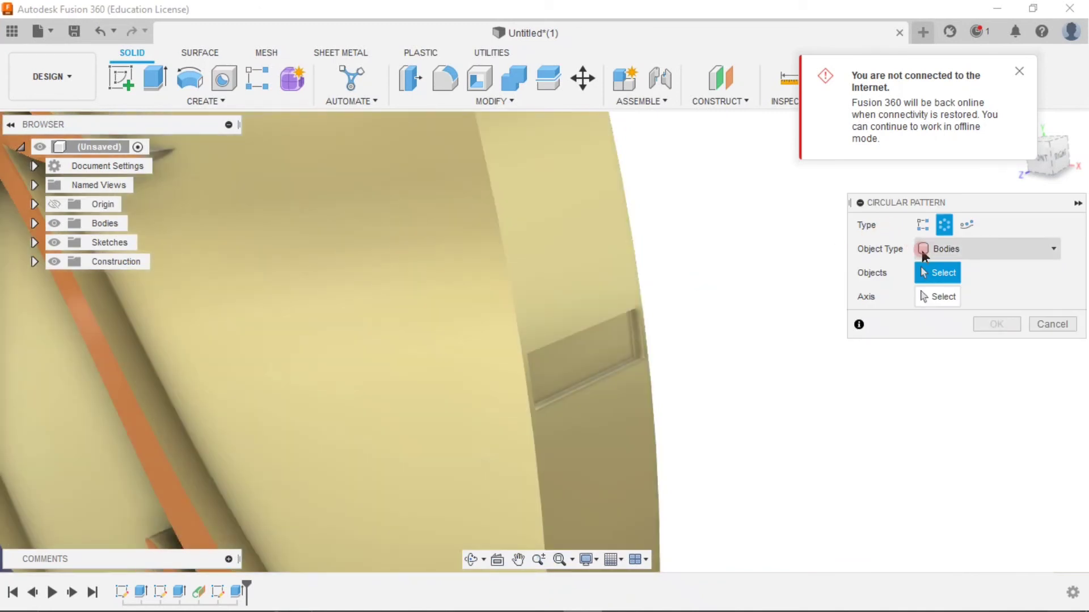
click(964, 249)
click(948, 306)
click(627, 352)
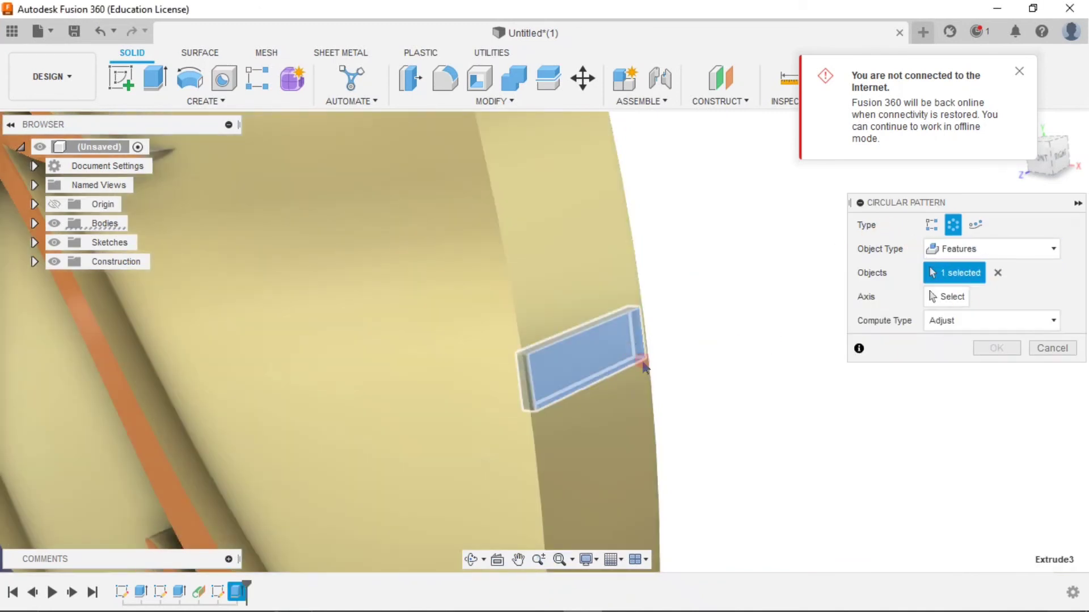
click(959, 297)
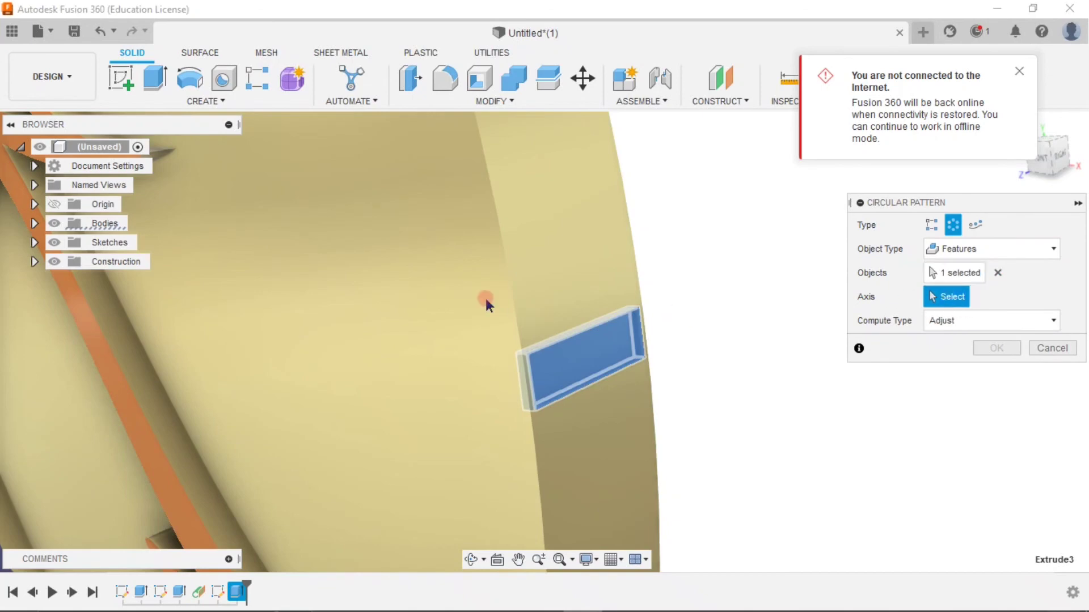
click(510, 295)
scroll(746, 205, down, 2)
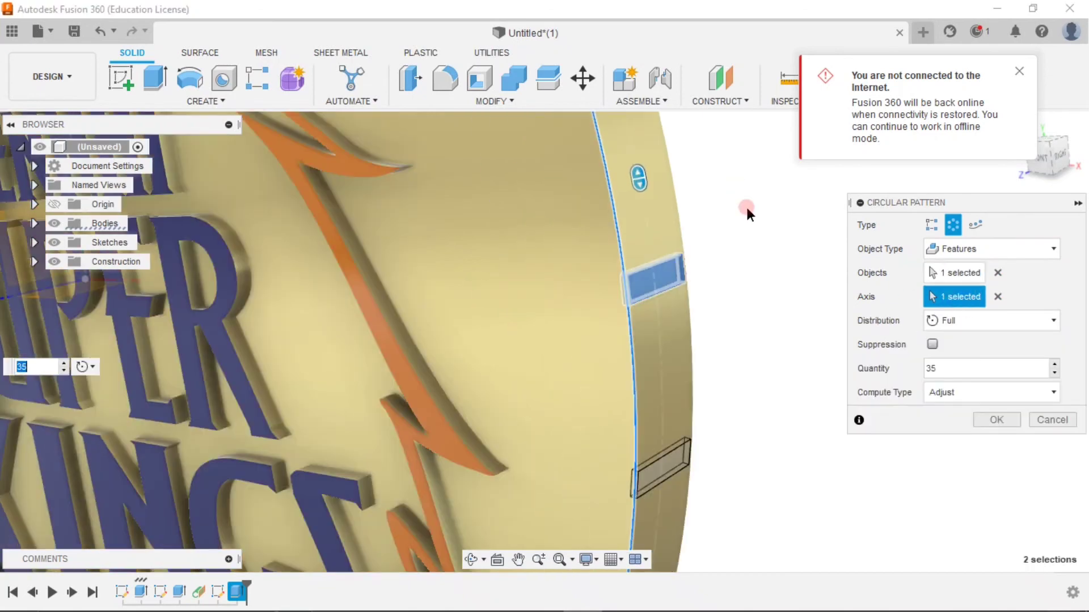
scroll(747, 205, down, 3)
scroll(747, 244, down, 2)
scroll(746, 268, down, 2)
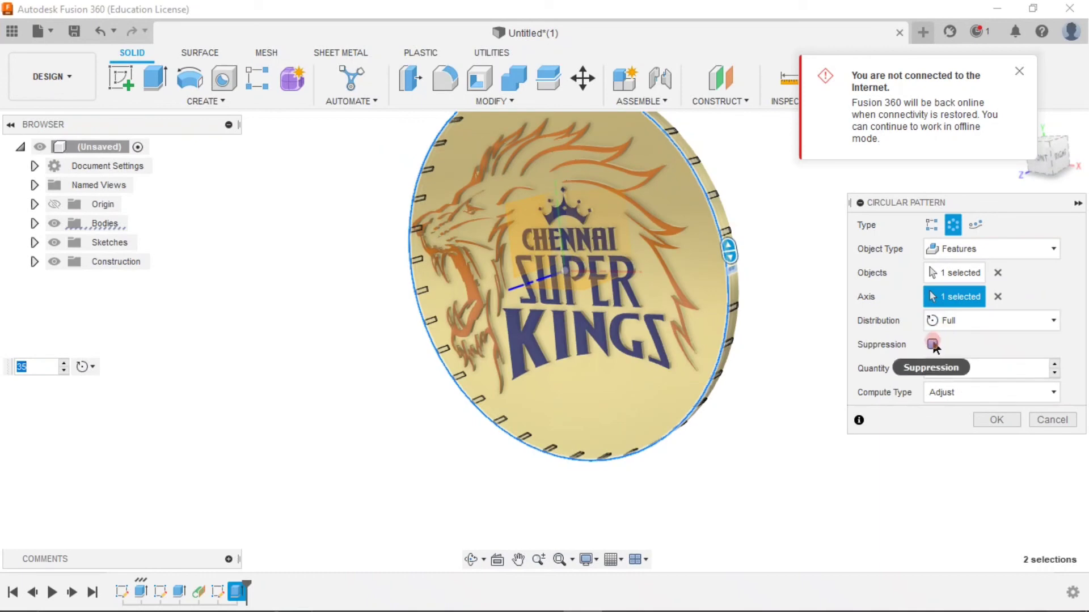
Raise the pattern quantity through 46 and 70 to 100 notches.
click(1058, 364)
click(1058, 364)
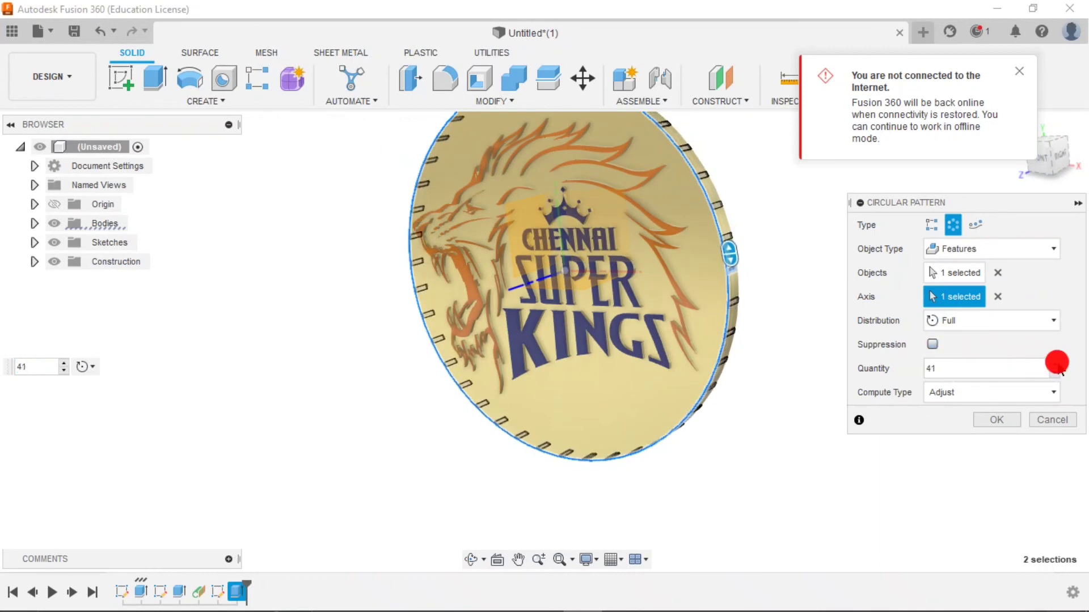
click(1059, 367)
click(924, 366)
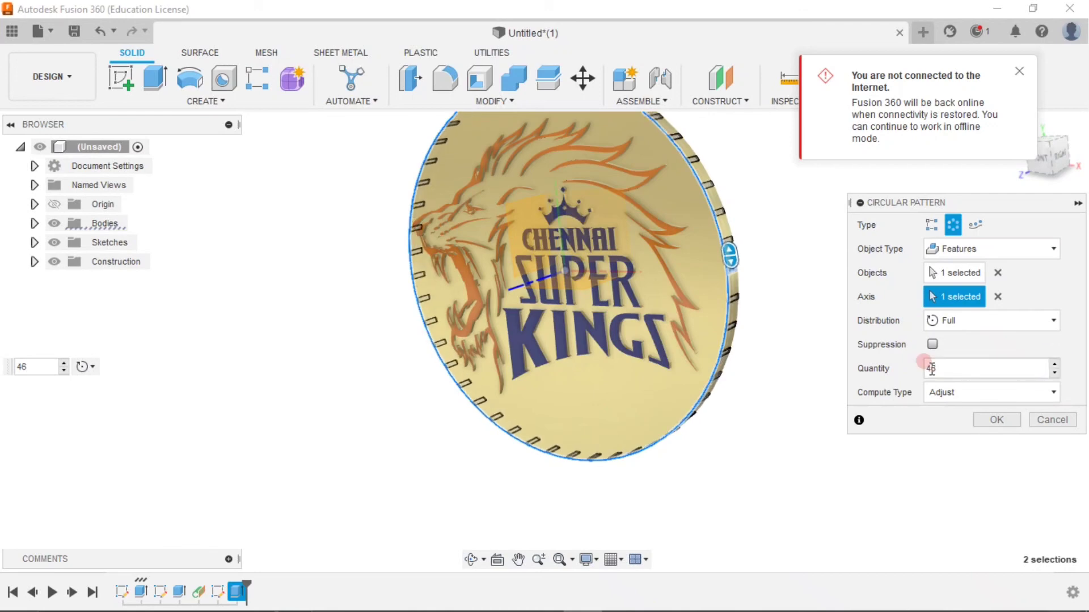
double_click(964, 364)
text(60)
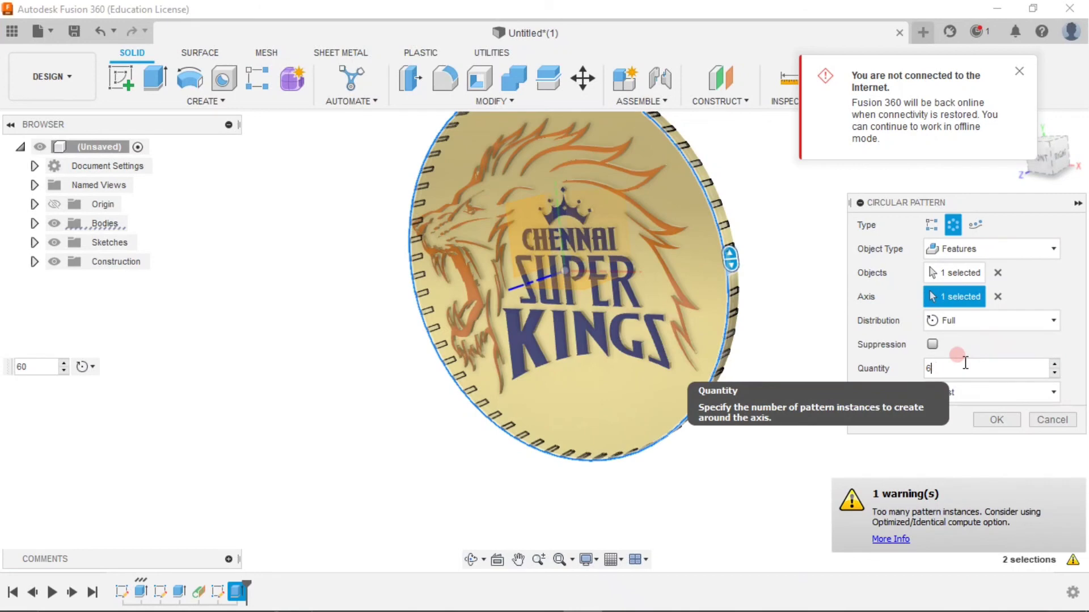
key(BackSpace)
text(70)
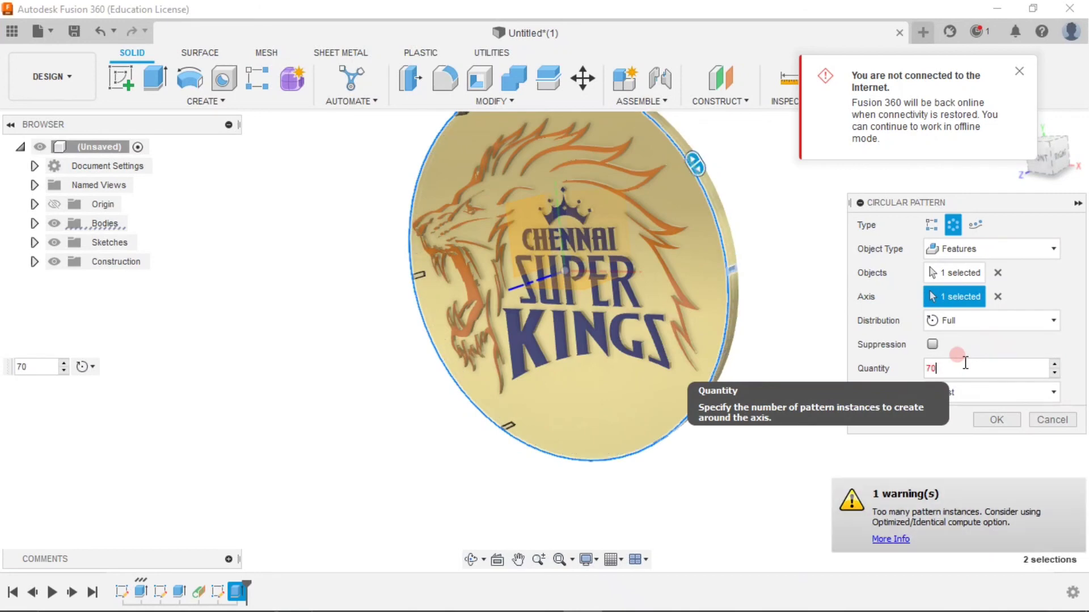
key(Return)
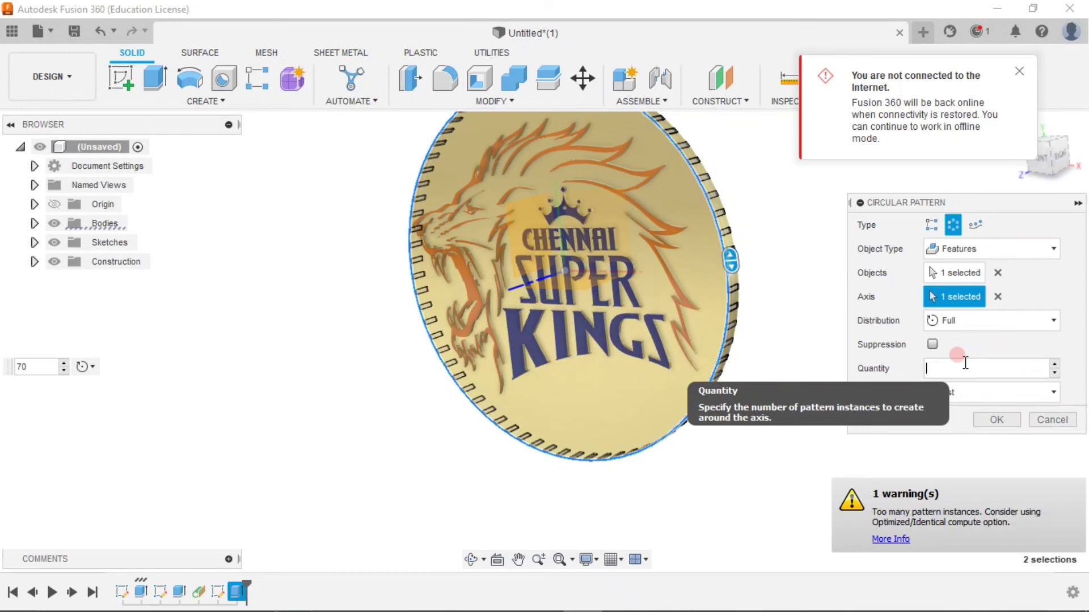
text(100)
key(Return)
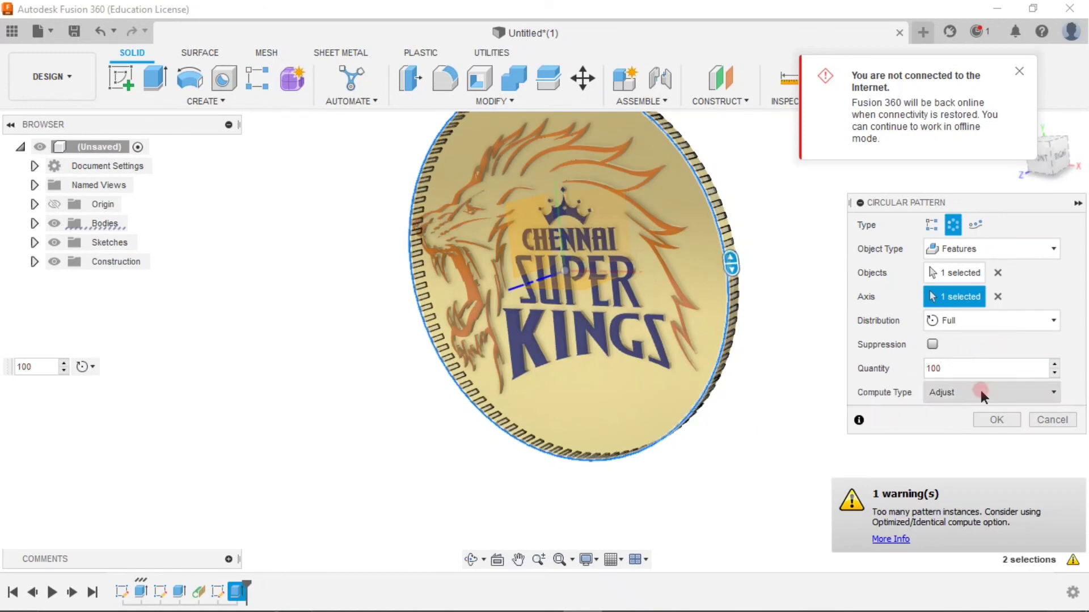
Confirm the 100-notch pattern, dismiss the offline notice, and orbit to inspect the finished coin.
click(999, 421)
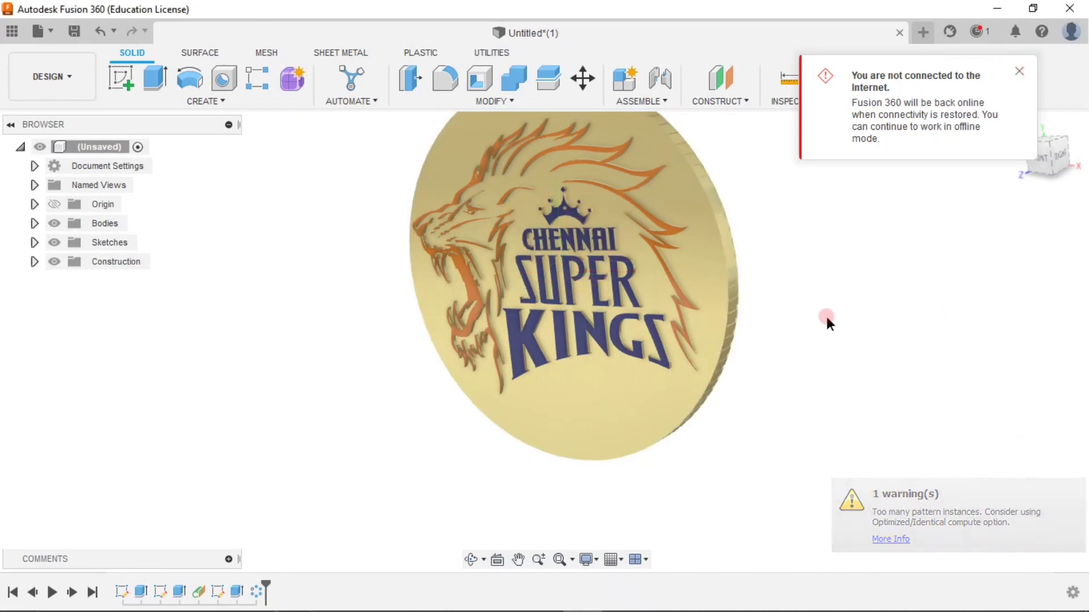
click(1019, 71)
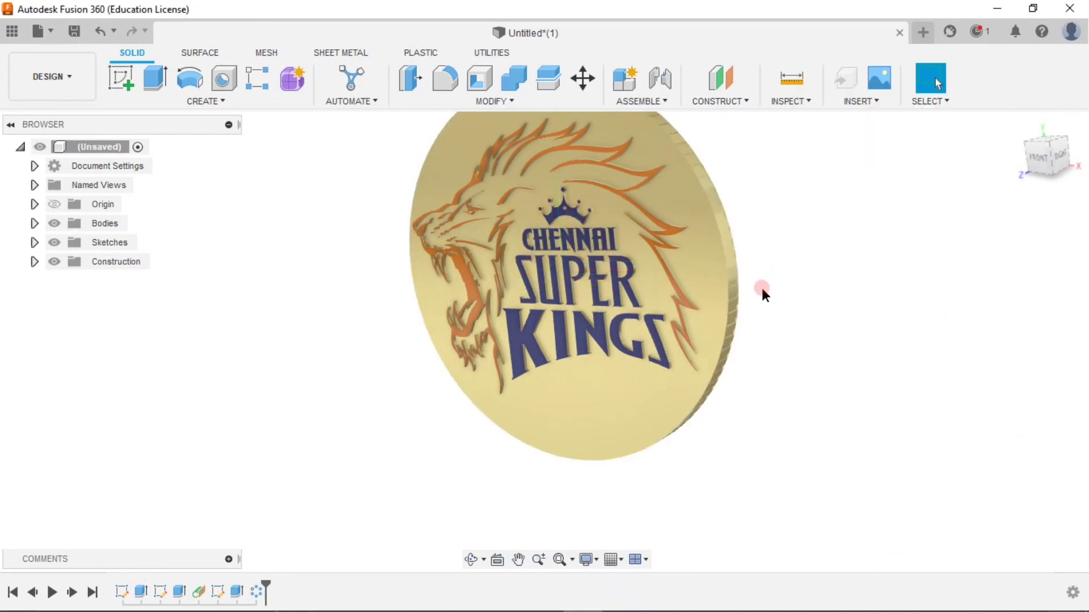
mouse_move(761, 290)
middle_down()
mouse_move(805, 326)
mouse_move(702, 355)
mouse_move(691, 334)
mouse_move(811, 223)
middle_up()
click(1017, 124)
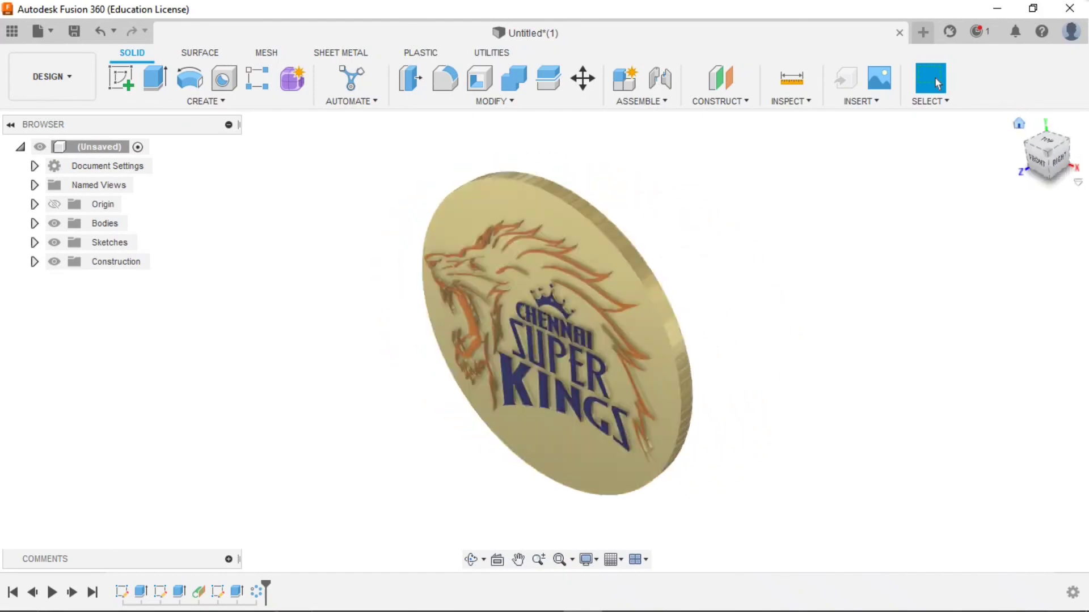
scroll(567, 357, up, 5)
scroll(554, 347, up, 3)
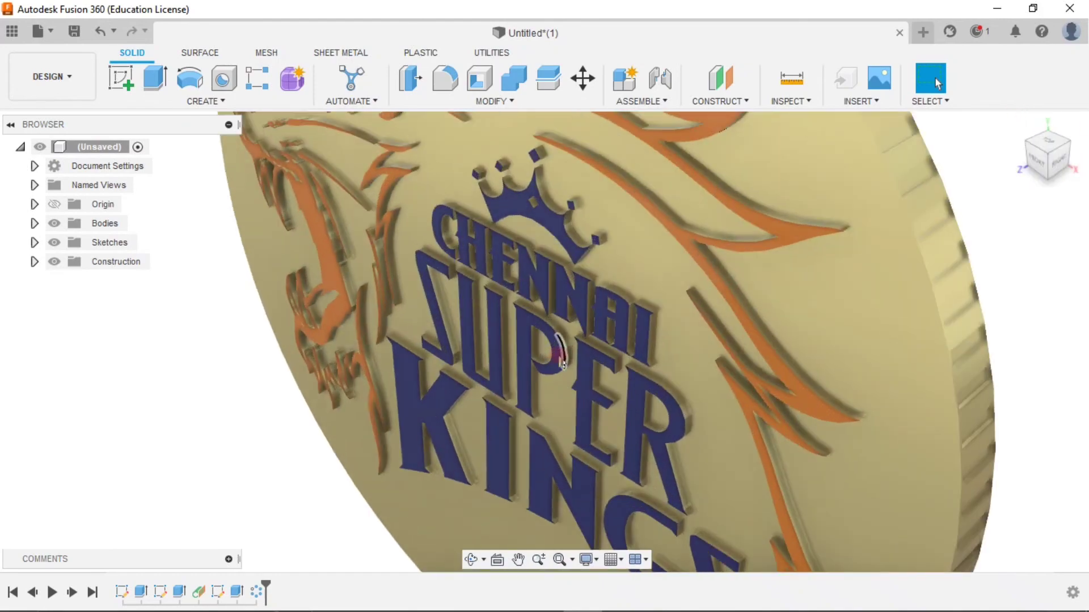
mouse_move(554, 347)
shift+middle_down()
mouse_move(624, 348)
mouse_move(646, 223)
mouse_move(576, 247)
mouse_move(554, 347)
mouse_move(637, 309)
mouse_move(652, 328)
mouse_move(692, 272)
shift+middle_up()
scroll(638, 301, down, 3)
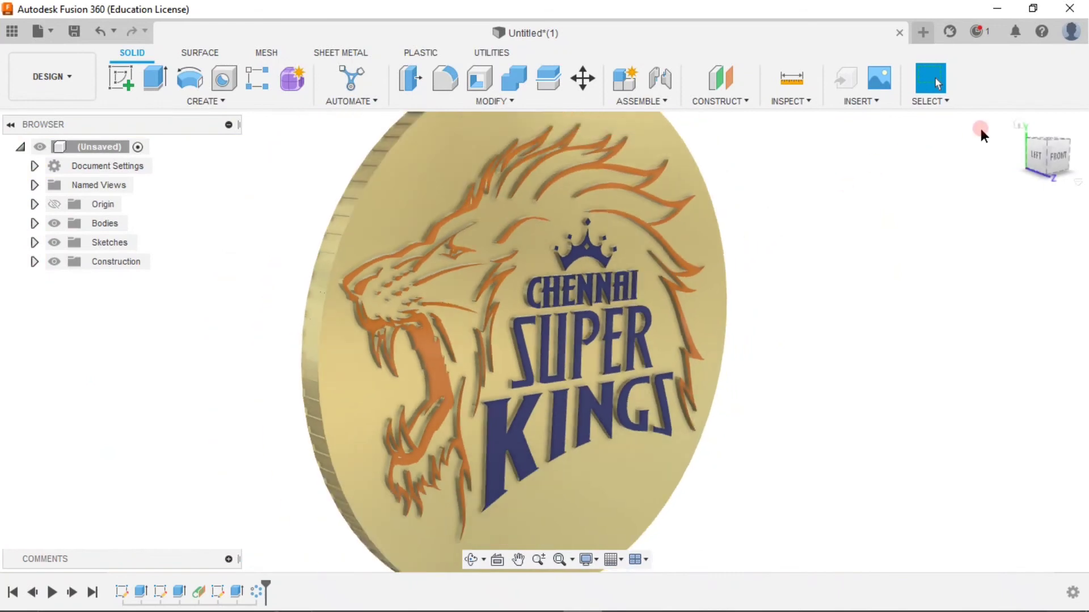